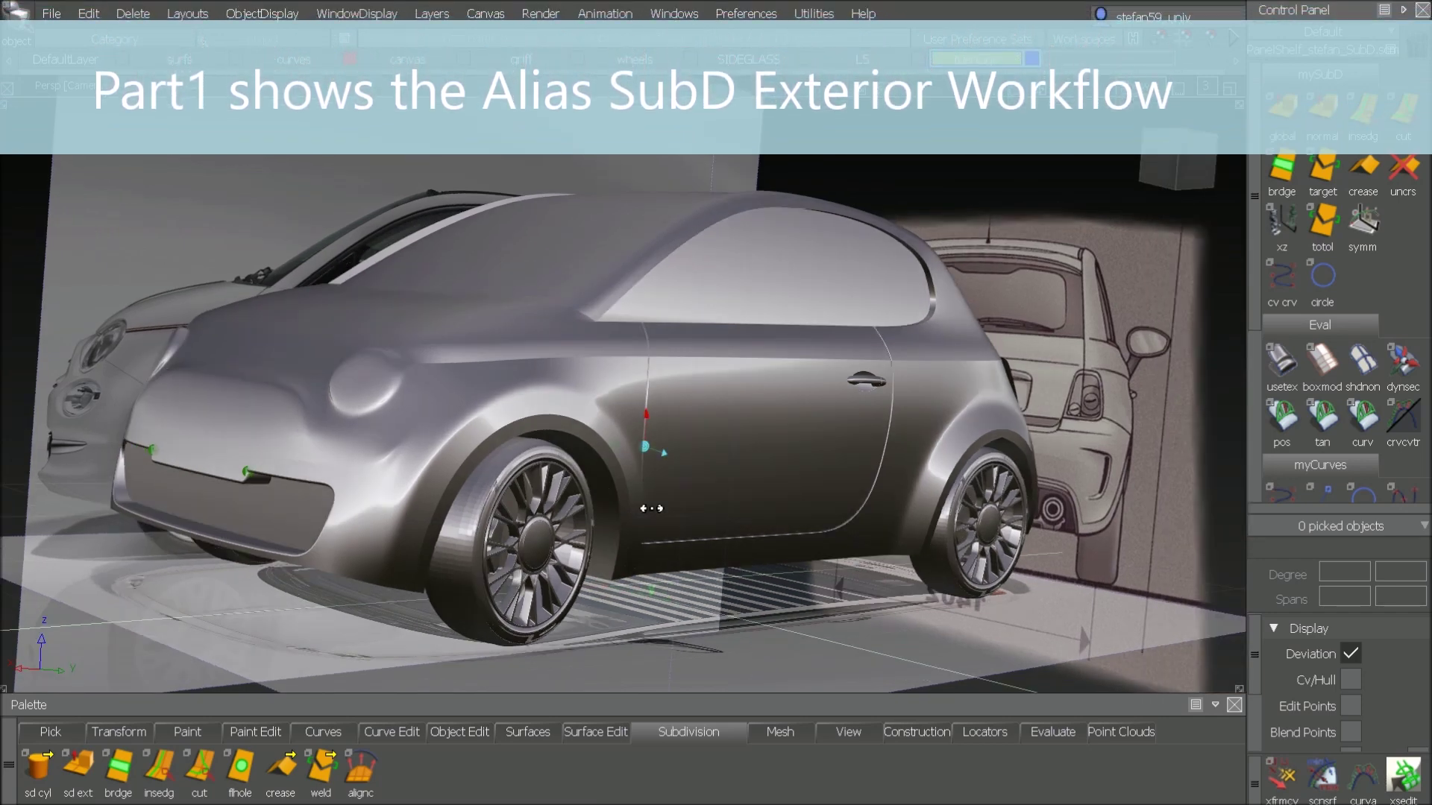
# Step: In the orthographic right view, draw a periodic degree 1, 12-span circle centred on the front wheel and scale it to the wheel arch
pyautogui.keyDown('alt'); pyautogui.keyDown('shift'); pyautogui.moveTo(651, 509); pyautogui.dragTo(561, 513); pyautogui.keyUp('shift'); pyautogui.keyUp('alt')
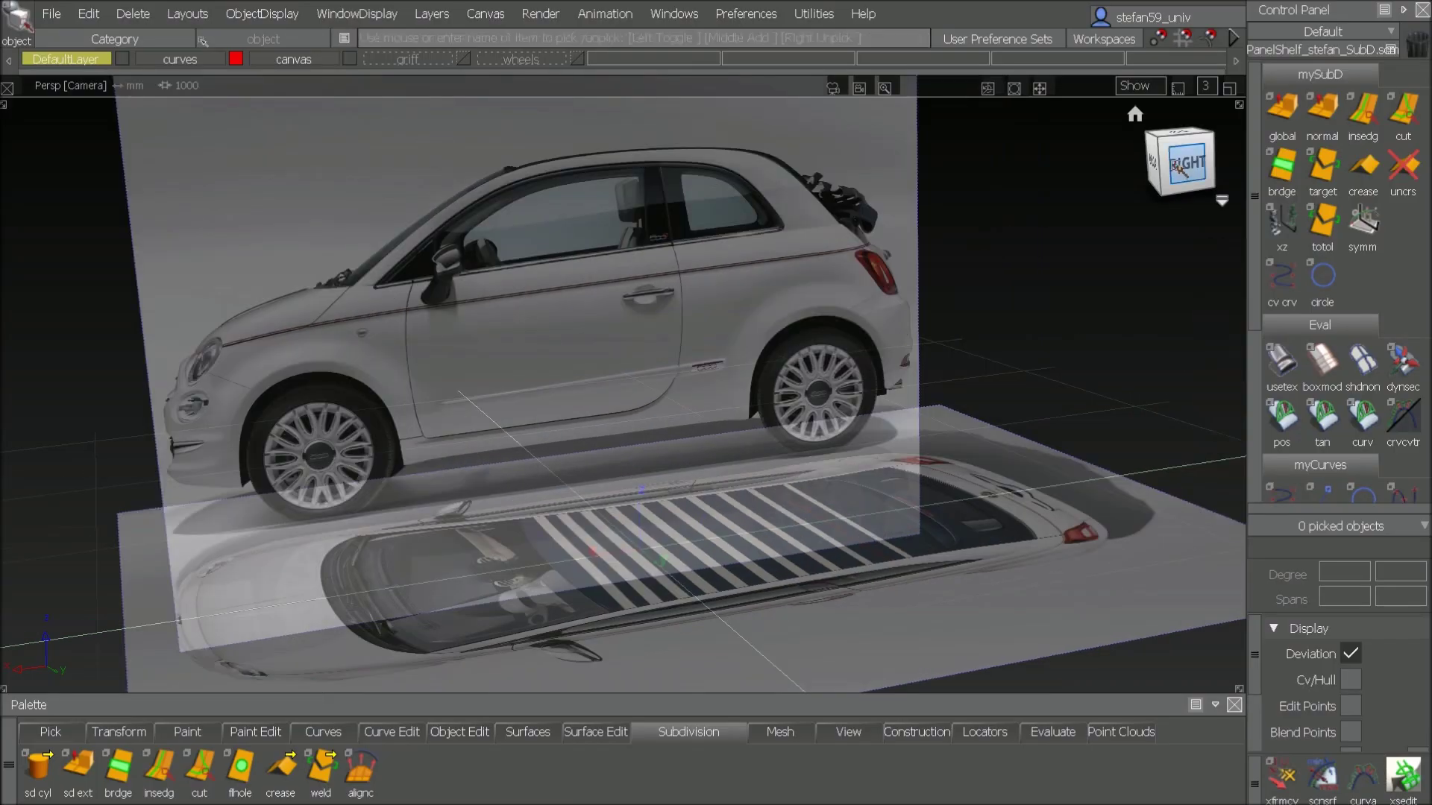
pyautogui.click(1178, 168)
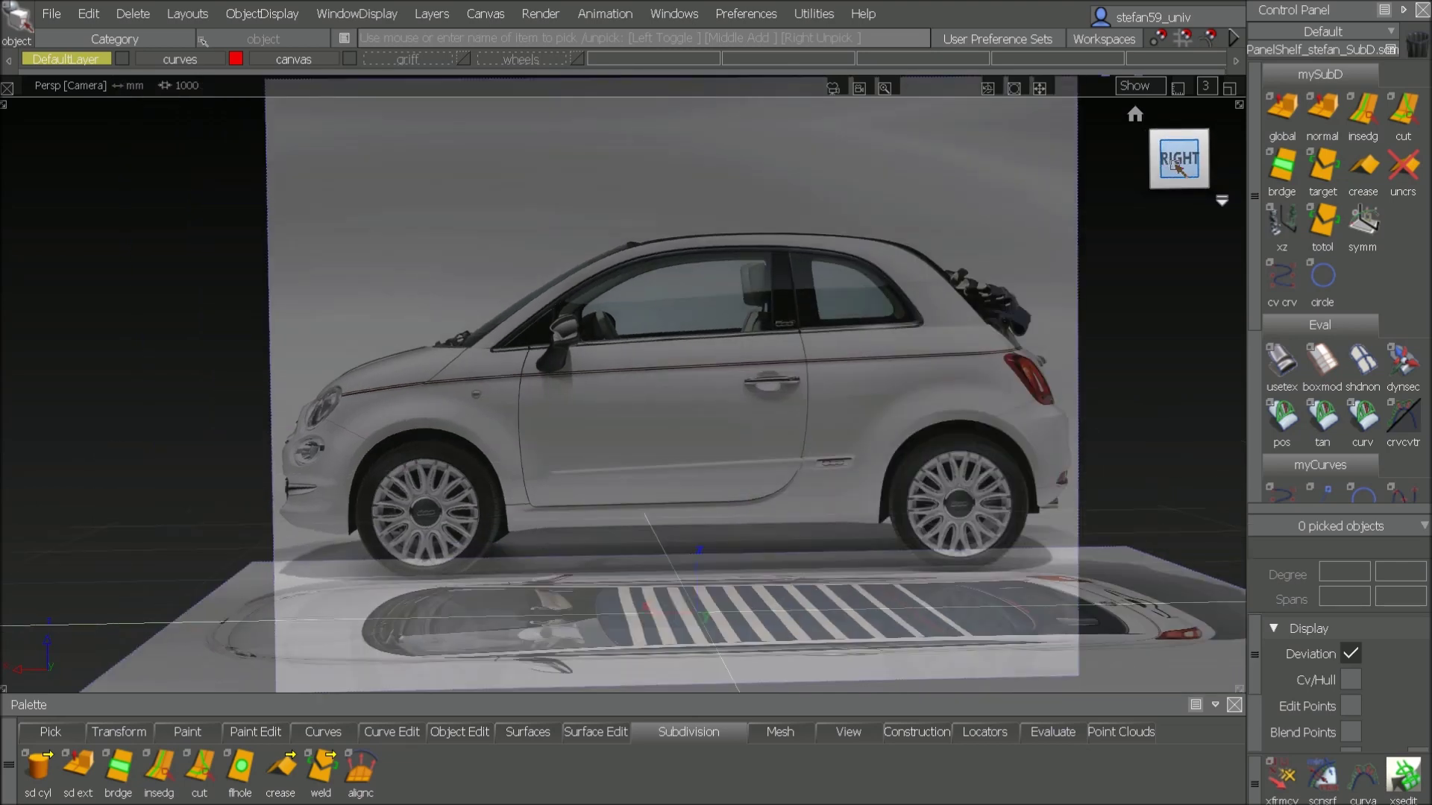
pyautogui.click(1178, 168)
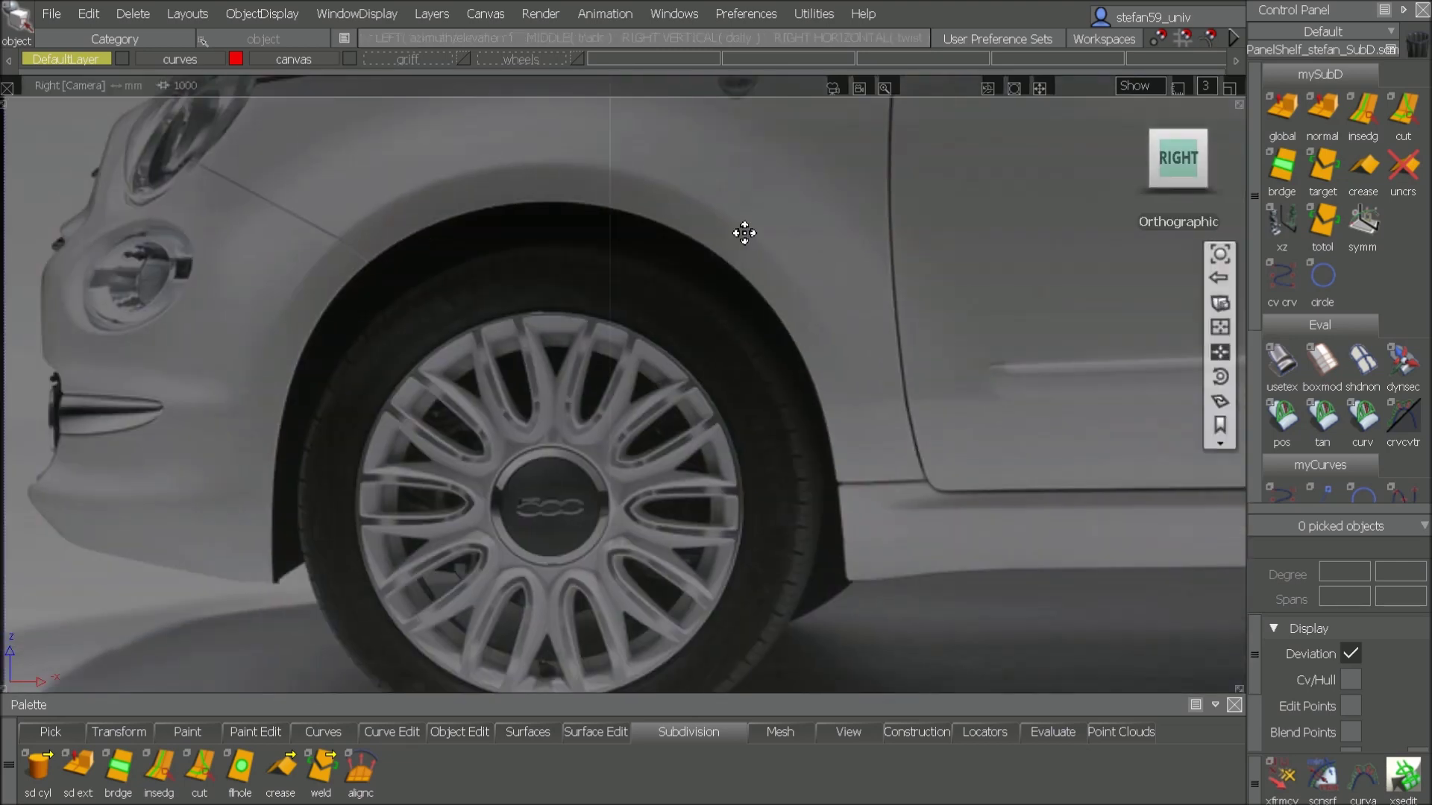
pyautogui.doubleClick(1322, 277)
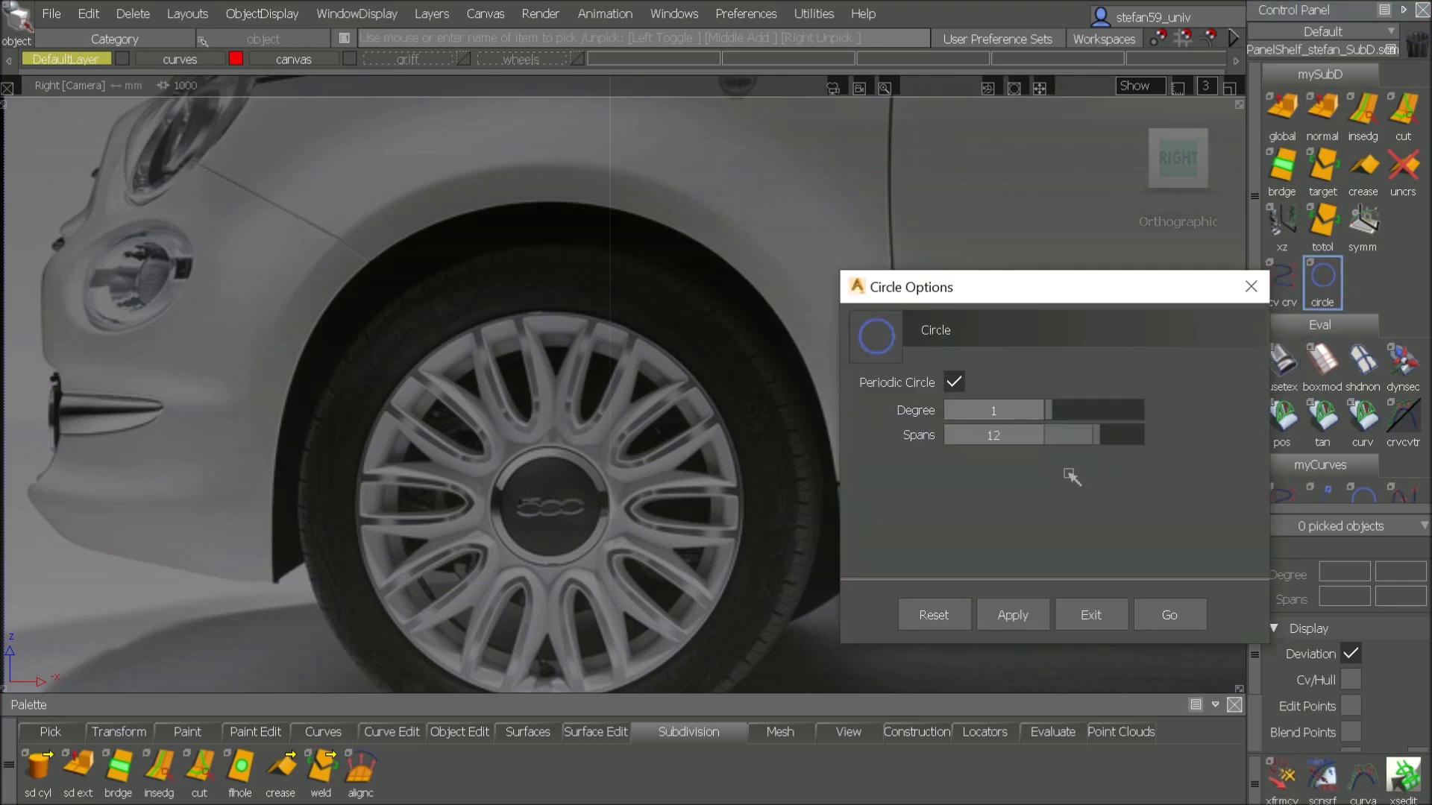
pyautogui.click(1169, 615)
pyautogui.click(549, 506)
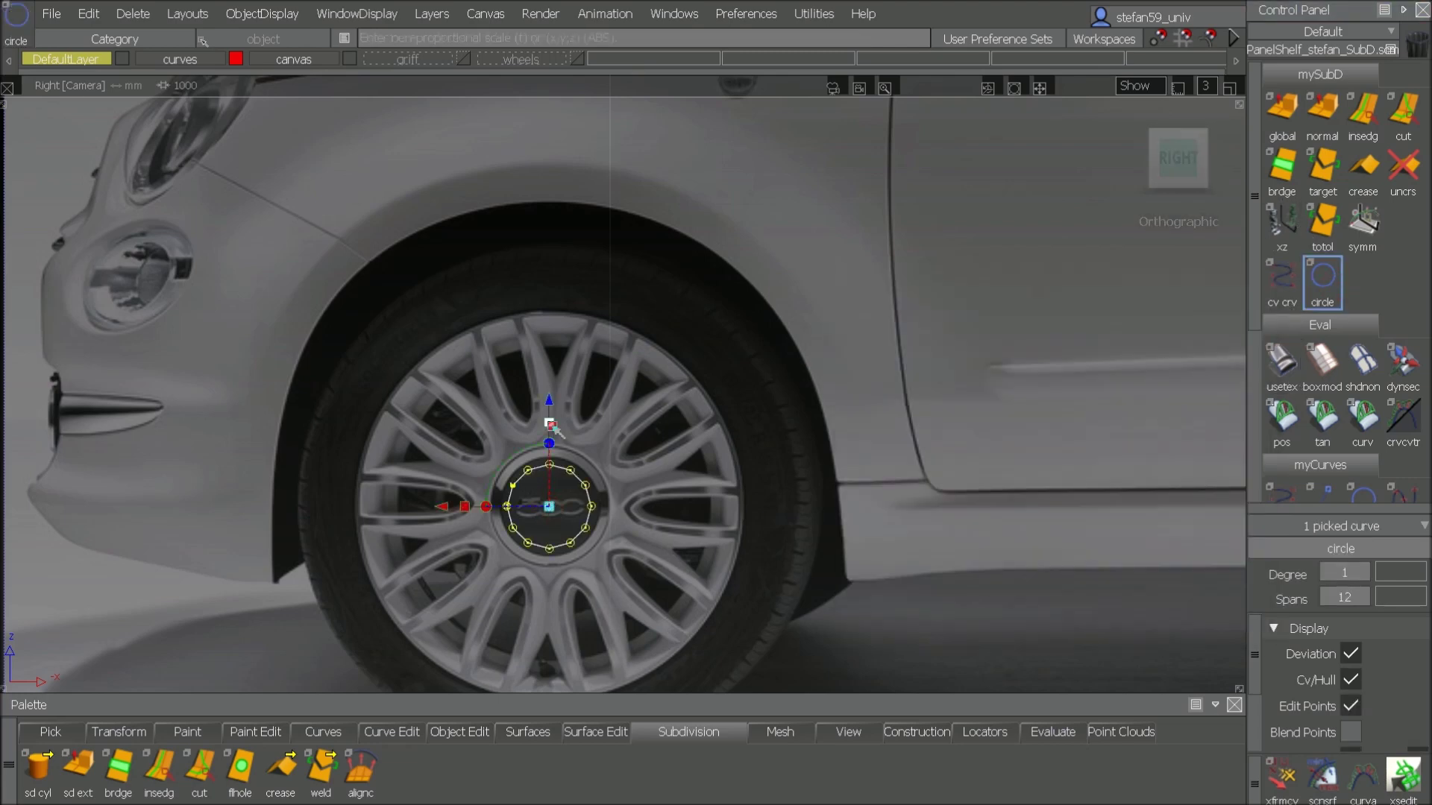
pyautogui.click(549, 508)
pyautogui.moveTo(549, 509); pyautogui.dragTo(650, 433)
# Step: Detach the circle at its two lower side points level with the bottom of the rim and delete the lower portion
pyautogui.keyDown('alt'); pyautogui.keyDown('shift'); pyautogui.moveTo(651, 432); pyautogui.dragTo(658, 350, button='middle'); pyautogui.keyUp('shift'); pyautogui.keyUp('alt')
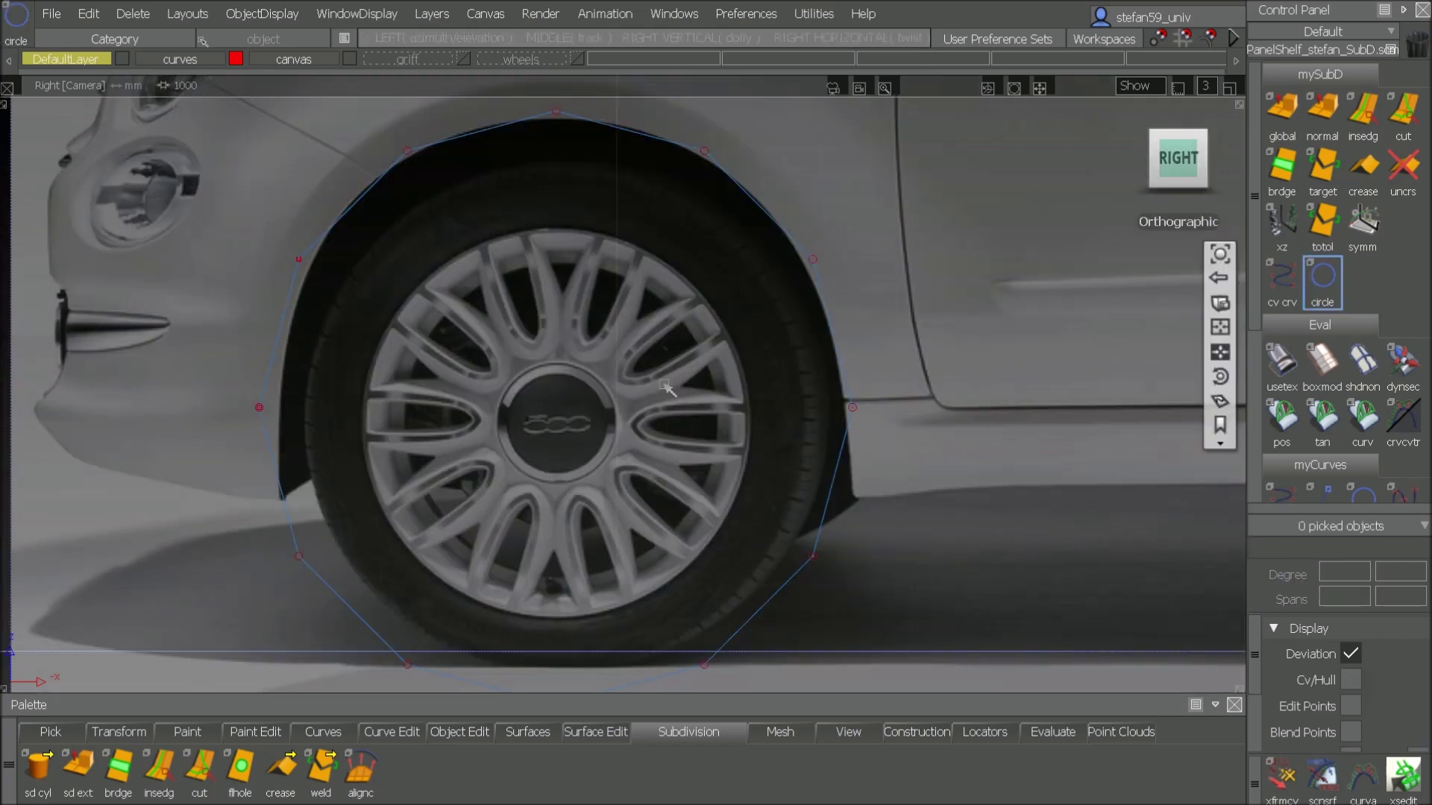
pyautogui.scroll(-3, 1387, 447)
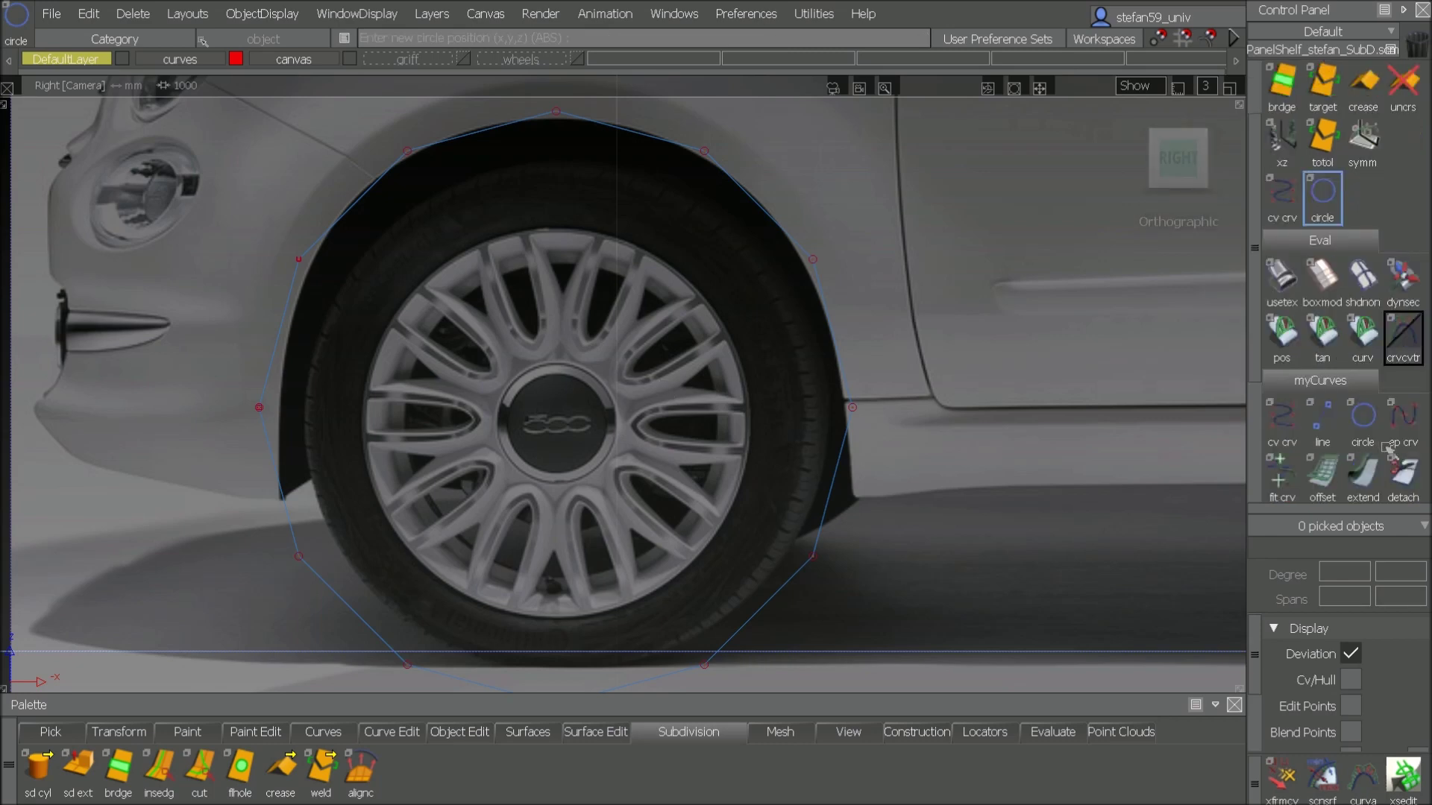
pyautogui.click(1402, 473)
pyautogui.click(818, 529)
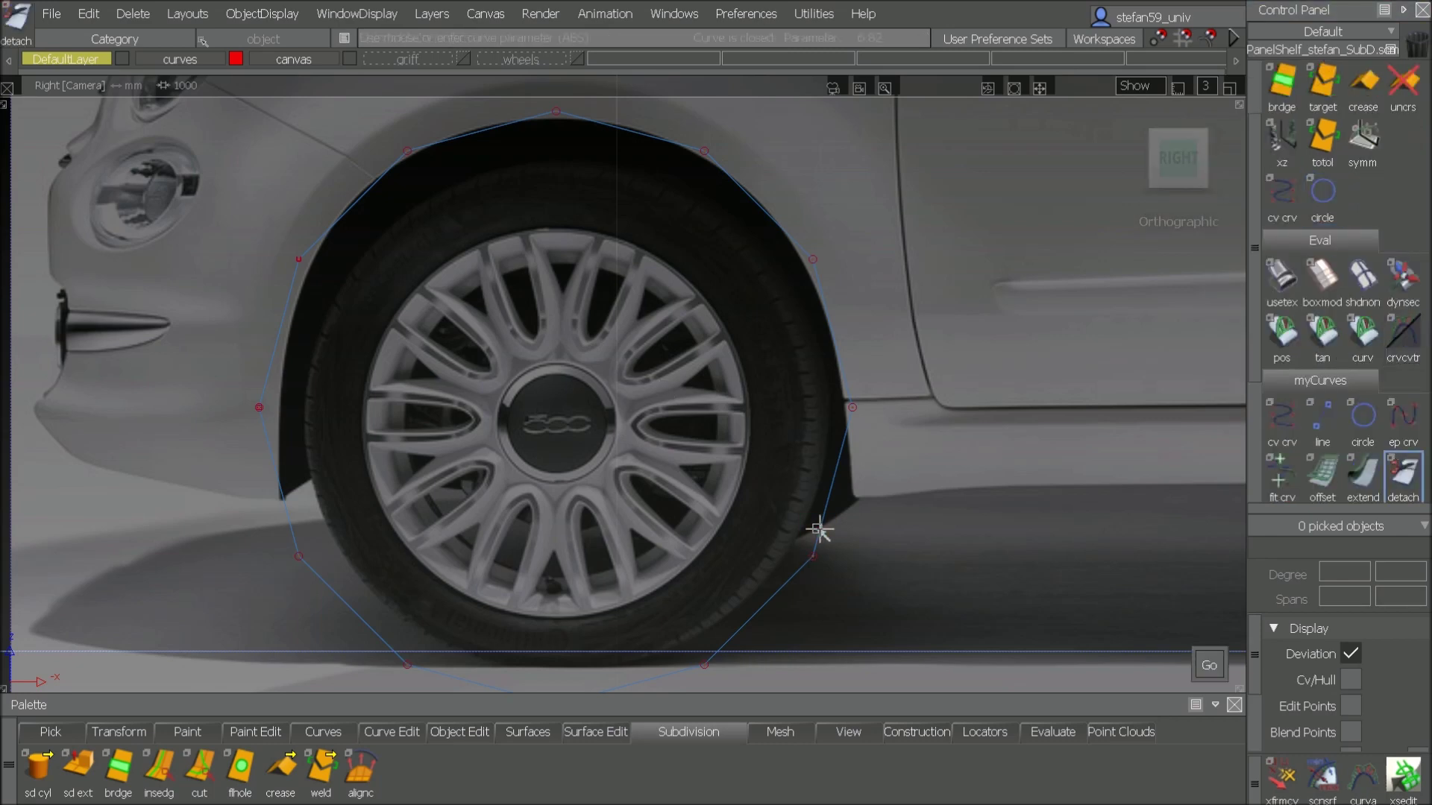
pyautogui.click(816, 558)
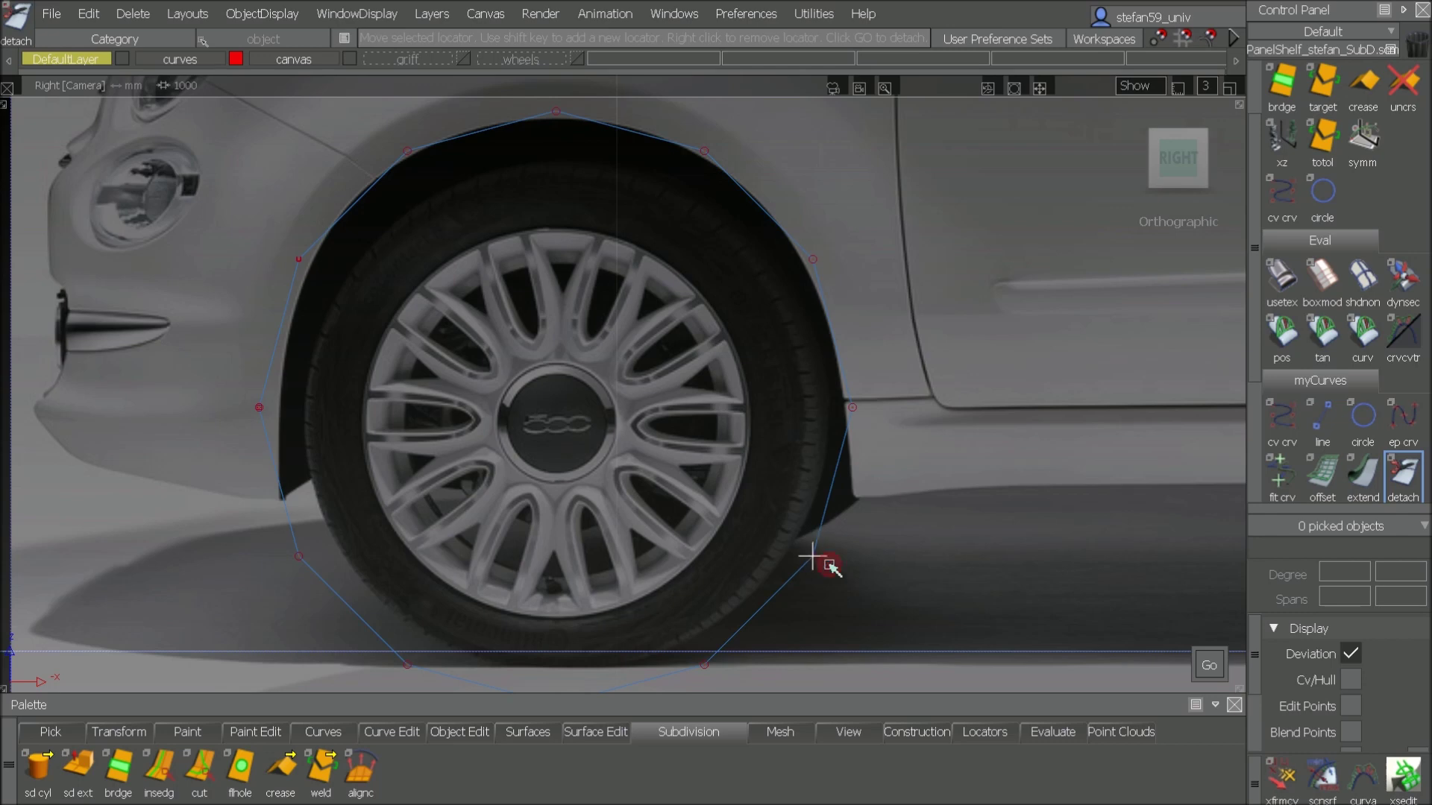
pyautogui.keyDown('shift'); pyautogui.click(289, 532); pyautogui.keyUp('shift')
pyautogui.click(297, 572)
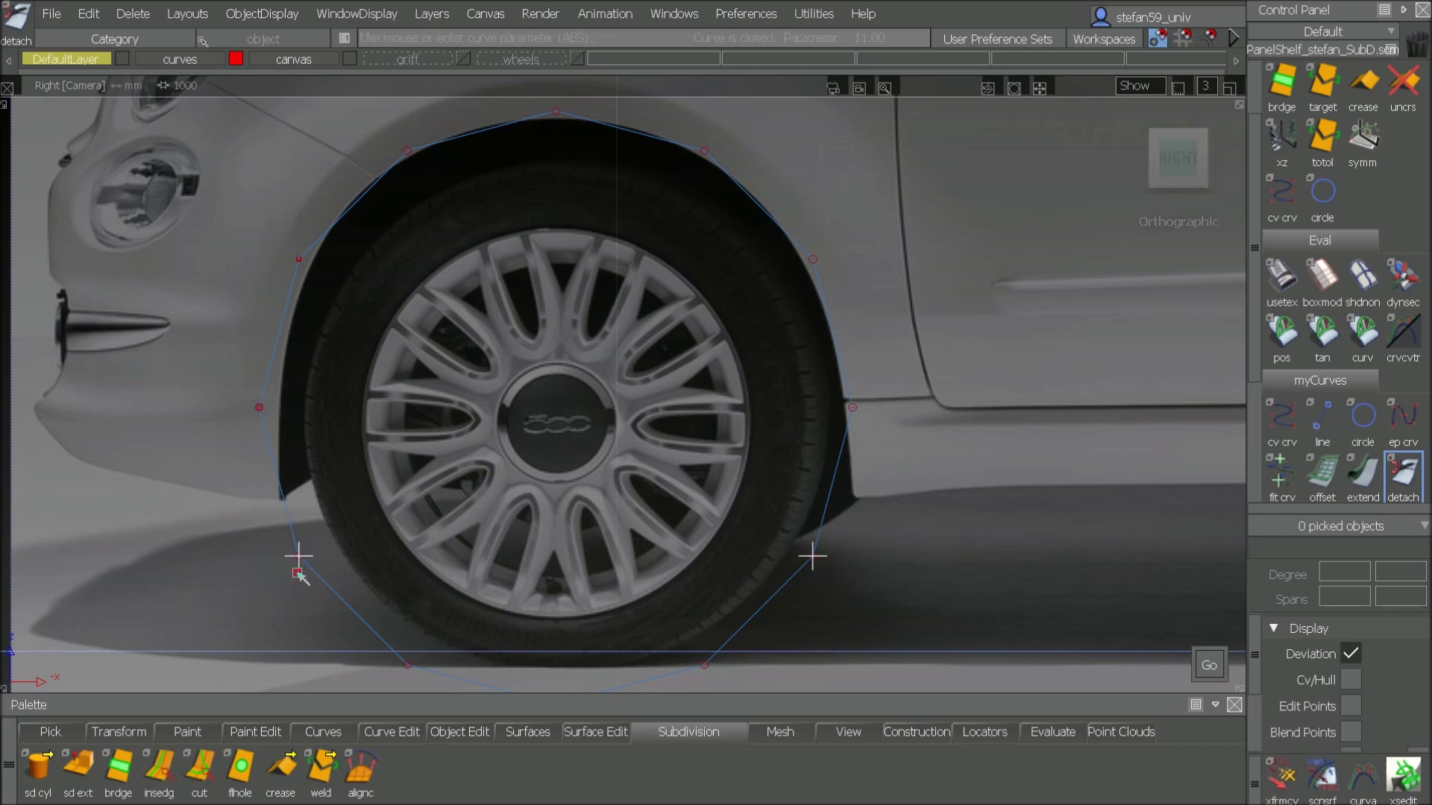
pyautogui.press('space')
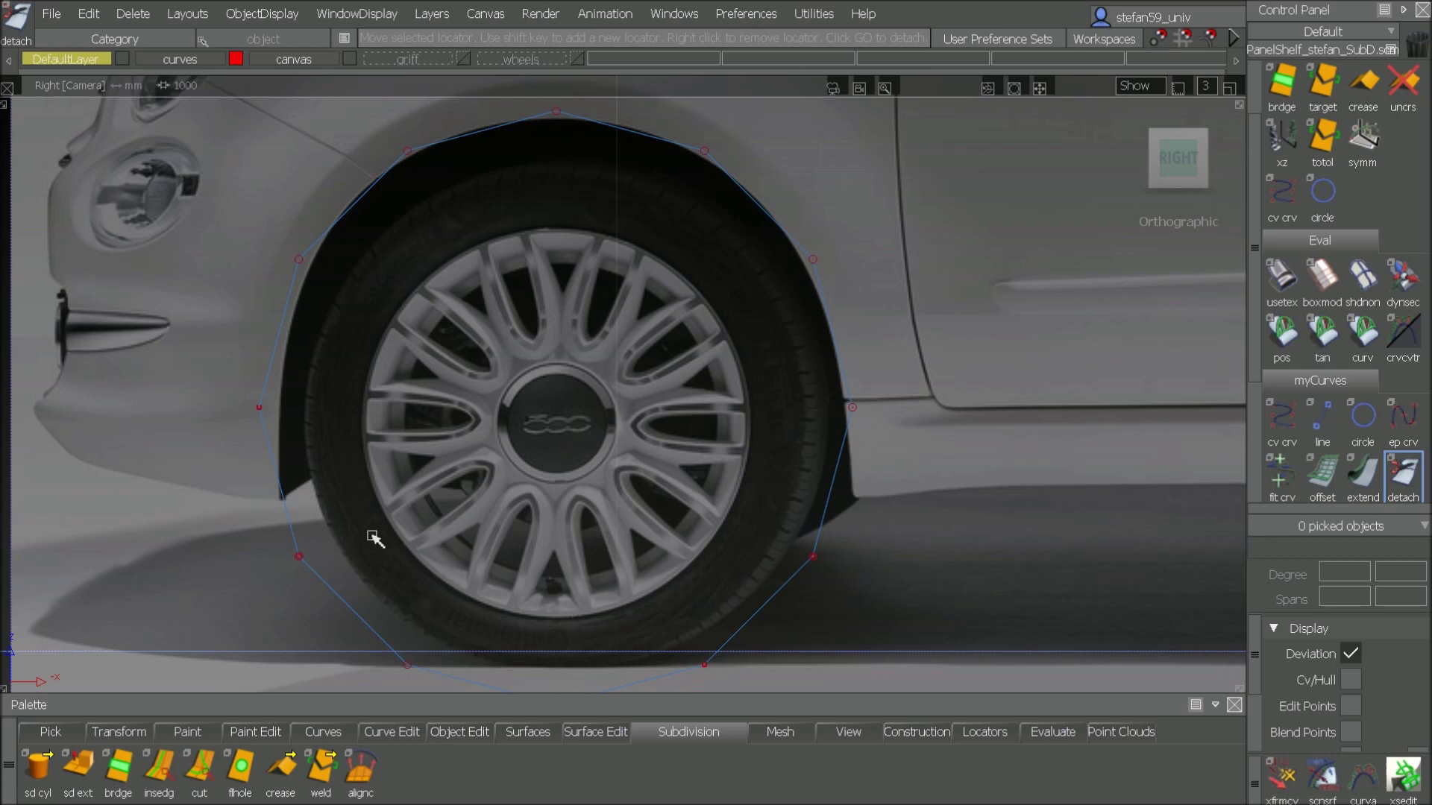
pyautogui.press('Delete')
pyautogui.click(921, 613)
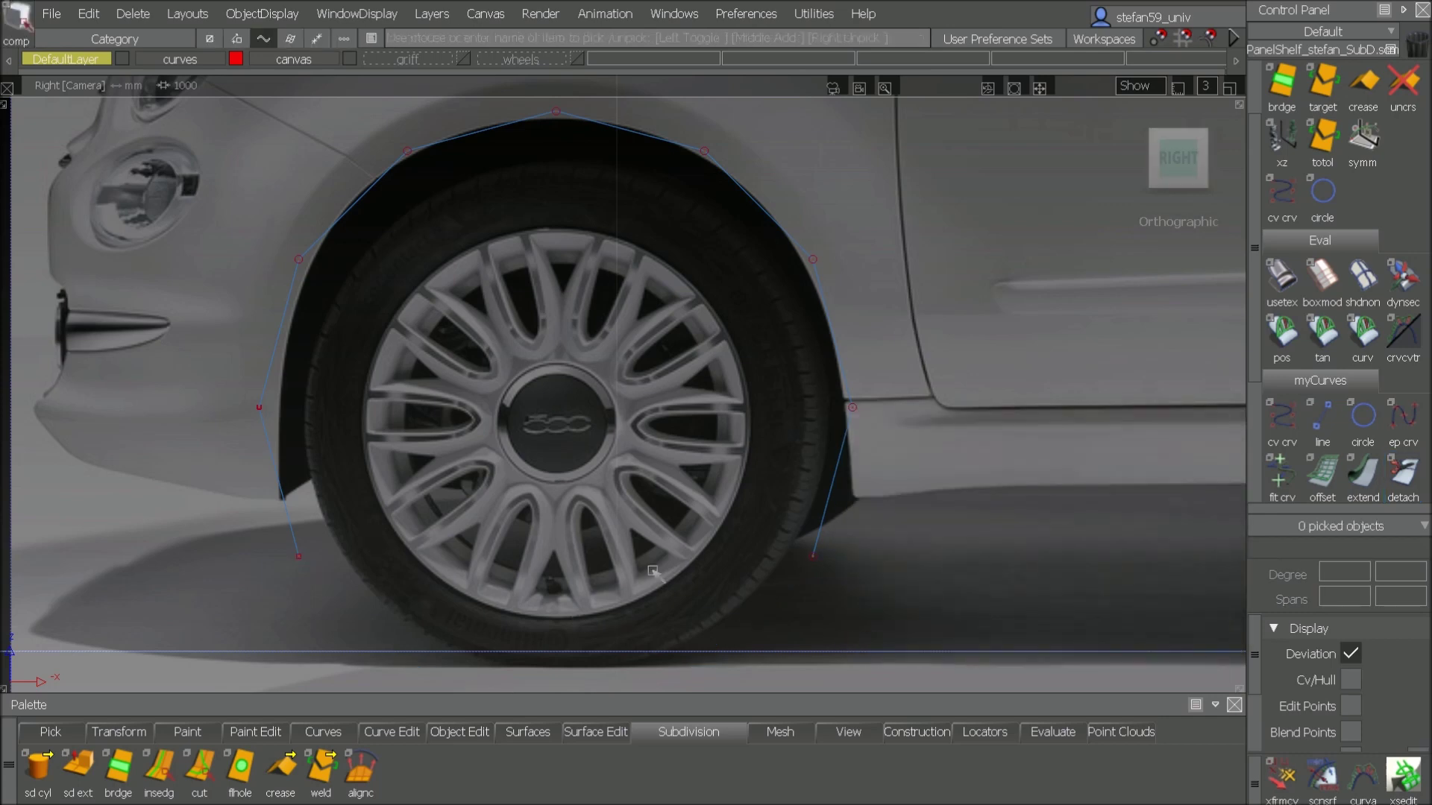
# Step: Reshape the open curve's two lower ends so they follow the front wheel arch down to the sill
pyautogui.keyDown('ctrl'); pyautogui.keyDown('shift'); pyautogui.moveTo(578, 565); pyautogui.dragTo(628, 538); pyautogui.keyUp('shift'); pyautogui.keyUp('ctrl')
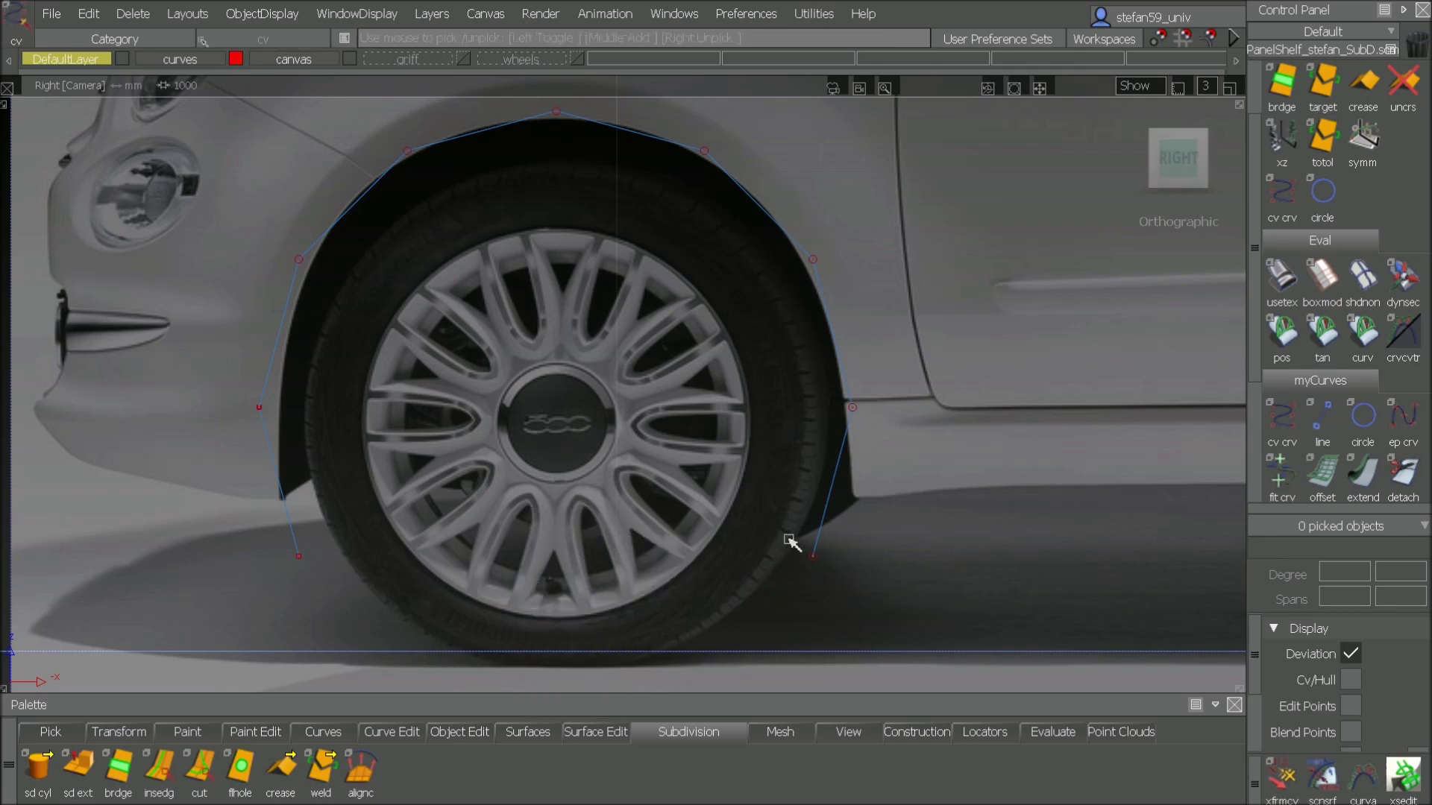
pyautogui.moveTo(788, 538); pyautogui.dragTo(870, 612)
pyautogui.moveTo(256, 541); pyautogui.dragTo(509, 605)
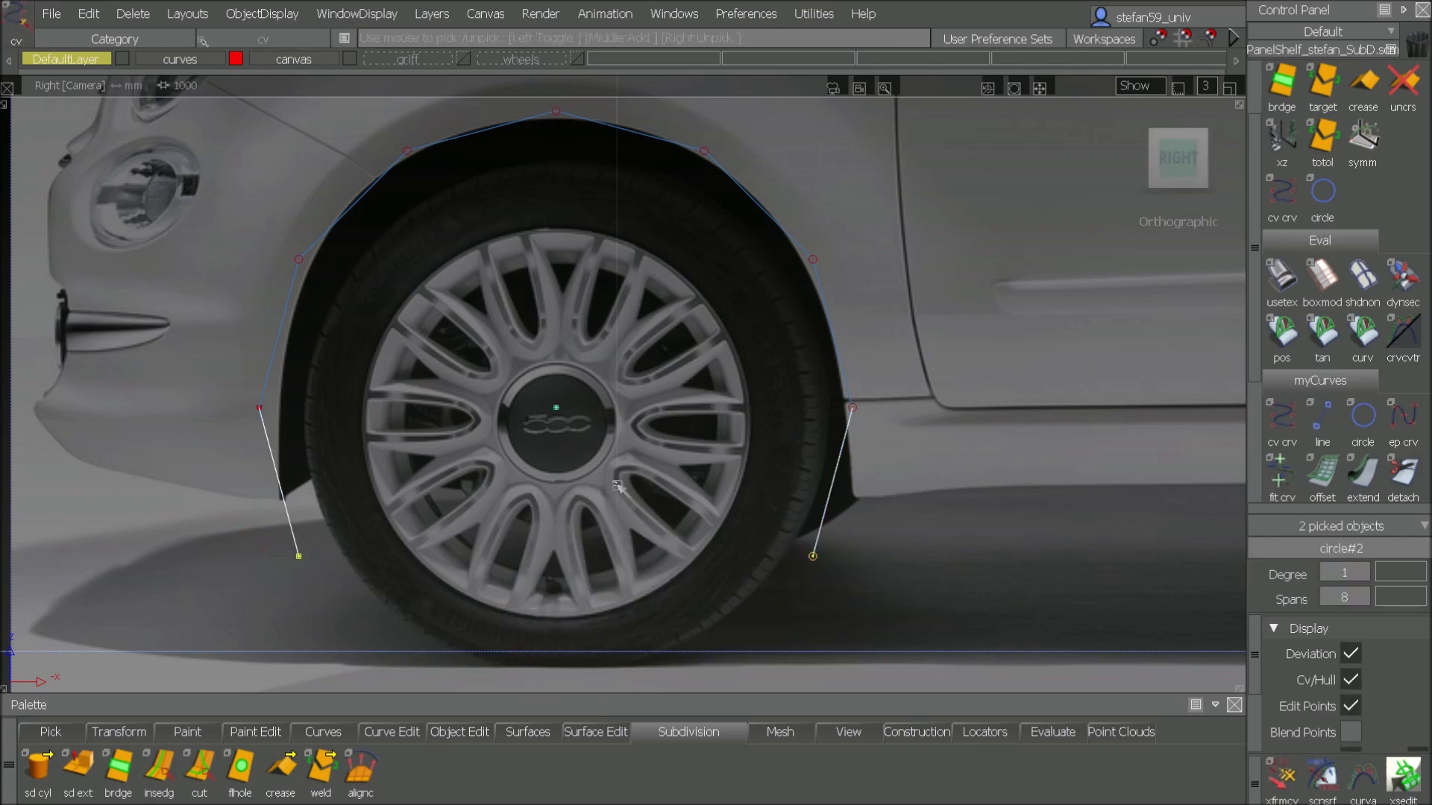
pyautogui.moveTo(674, 538)
pyautogui.keyDown('ctrl'); pyautogui.keyDown('shift'); pyautogui.mouseDown(button='right')
pyautogui.moveTo(674, 579)
pyautogui.moveTo(672, 510)
pyautogui.mouseUp(button='right'); pyautogui.keyUp('shift'); pyautogui.keyUp('ctrl')
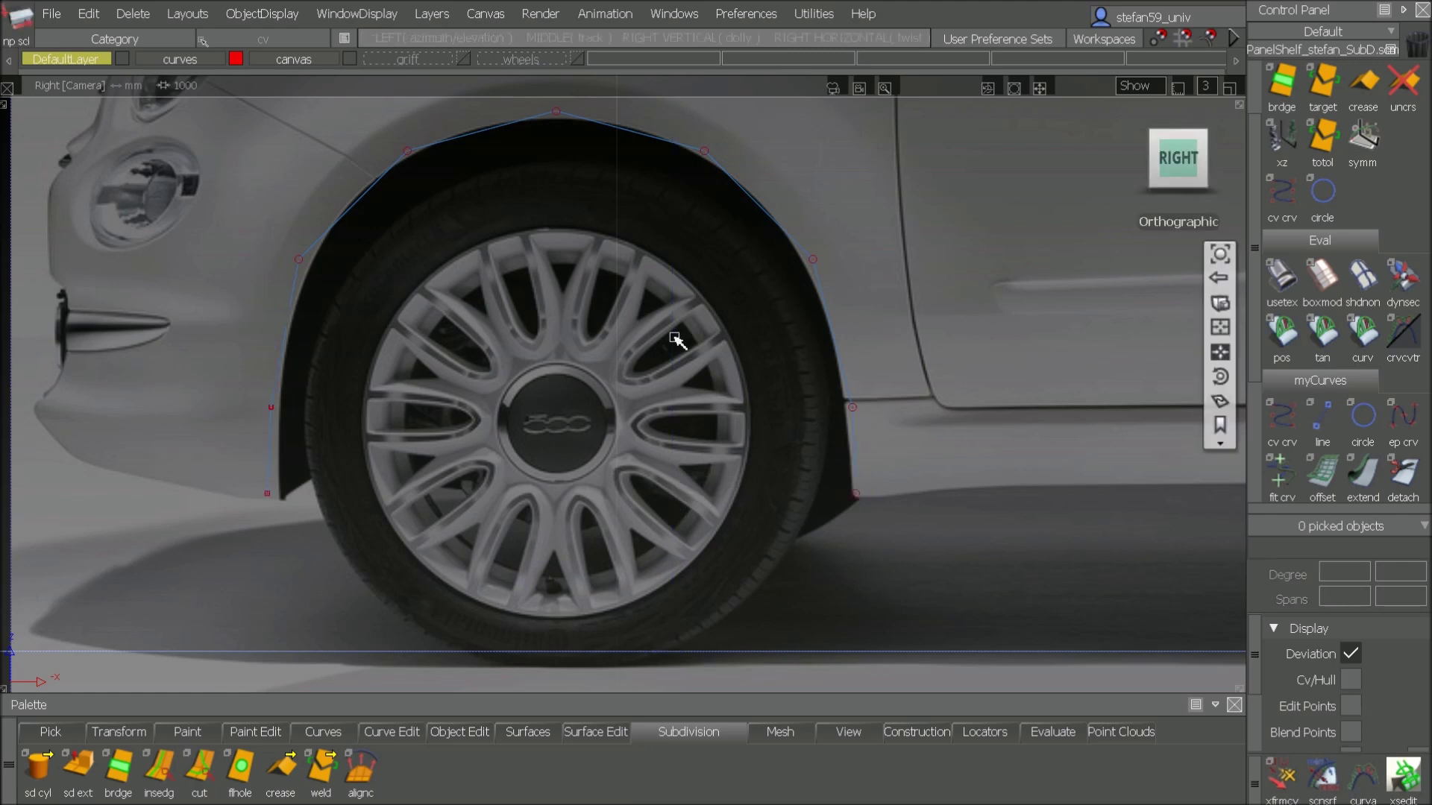
# Step: Extrude the front wheel arch curve outward along its normal into a narrow subdivision strip
pyautogui.keyDown('alt'); pyautogui.keyDown('shift'); pyautogui.moveTo(696, 346); pyautogui.dragTo(715, 384, button='middle'); pyautogui.keyUp('shift'); pyautogui.keyUp('alt')
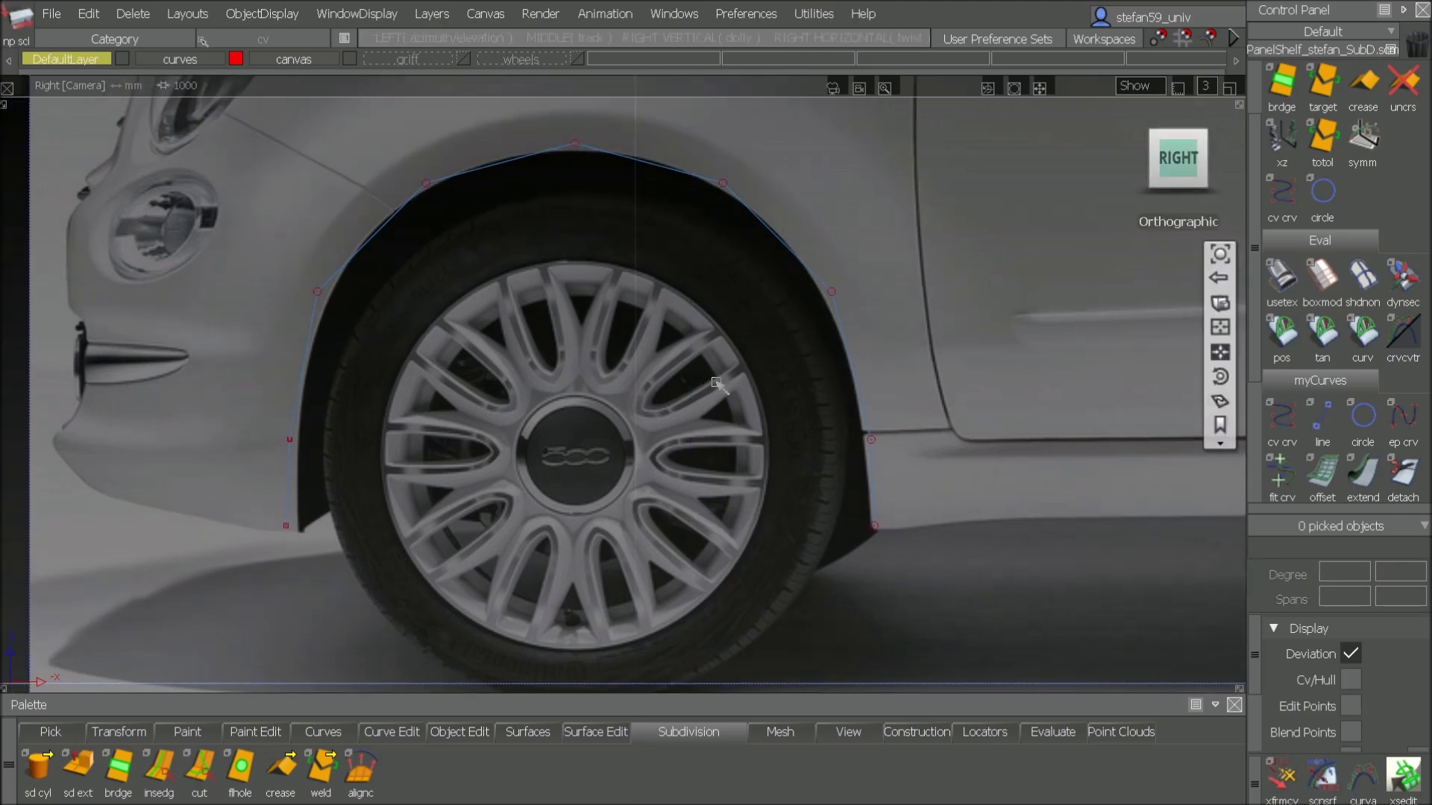
pyautogui.keyDown('alt'); pyautogui.keyDown('shift'); pyautogui.moveTo(716, 383); pyautogui.dragTo(710, 337, button='right'); pyautogui.keyUp('shift'); pyautogui.keyUp('alt')
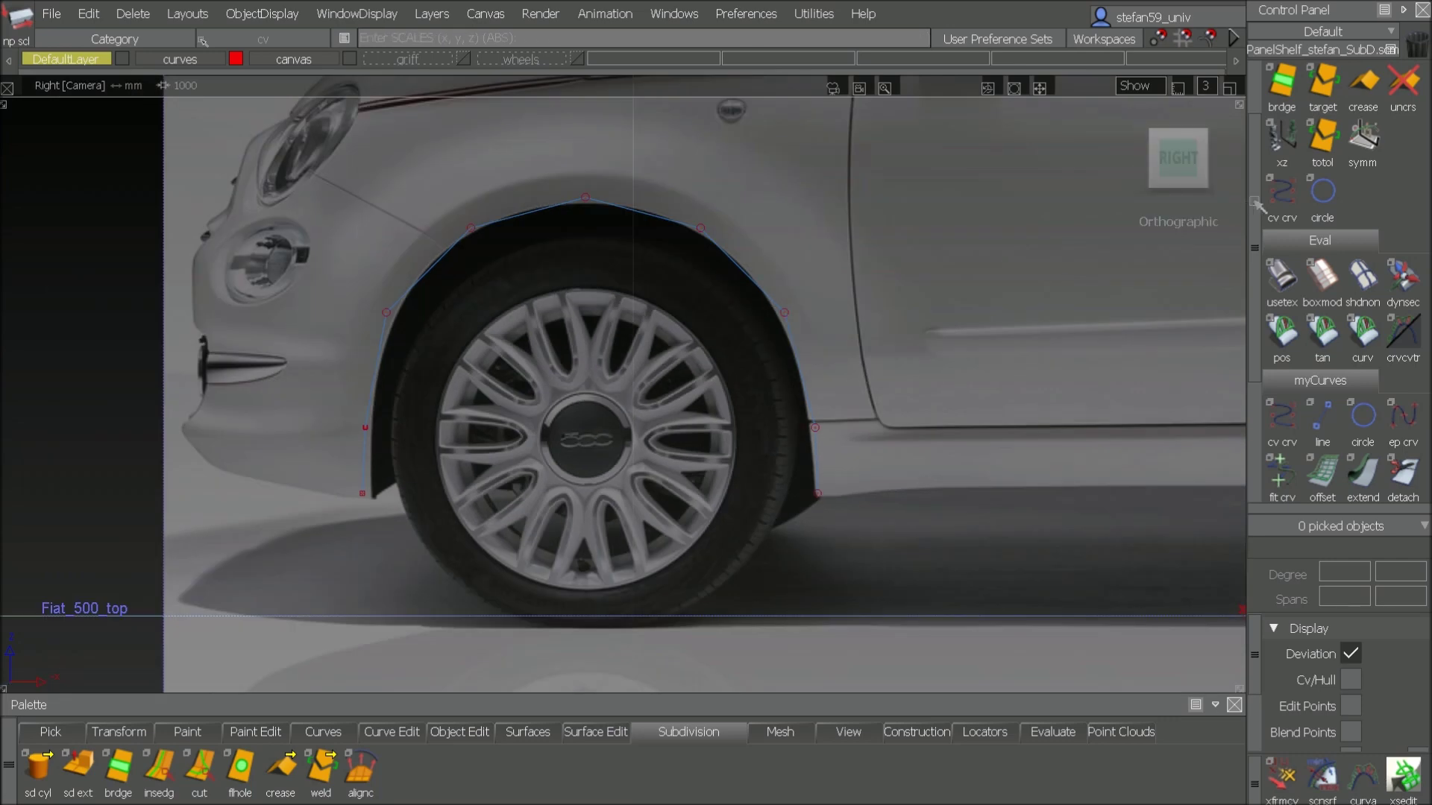
pyautogui.moveTo(1253, 205); pyautogui.dragTo(1254, 153)
pyautogui.click(1321, 112)
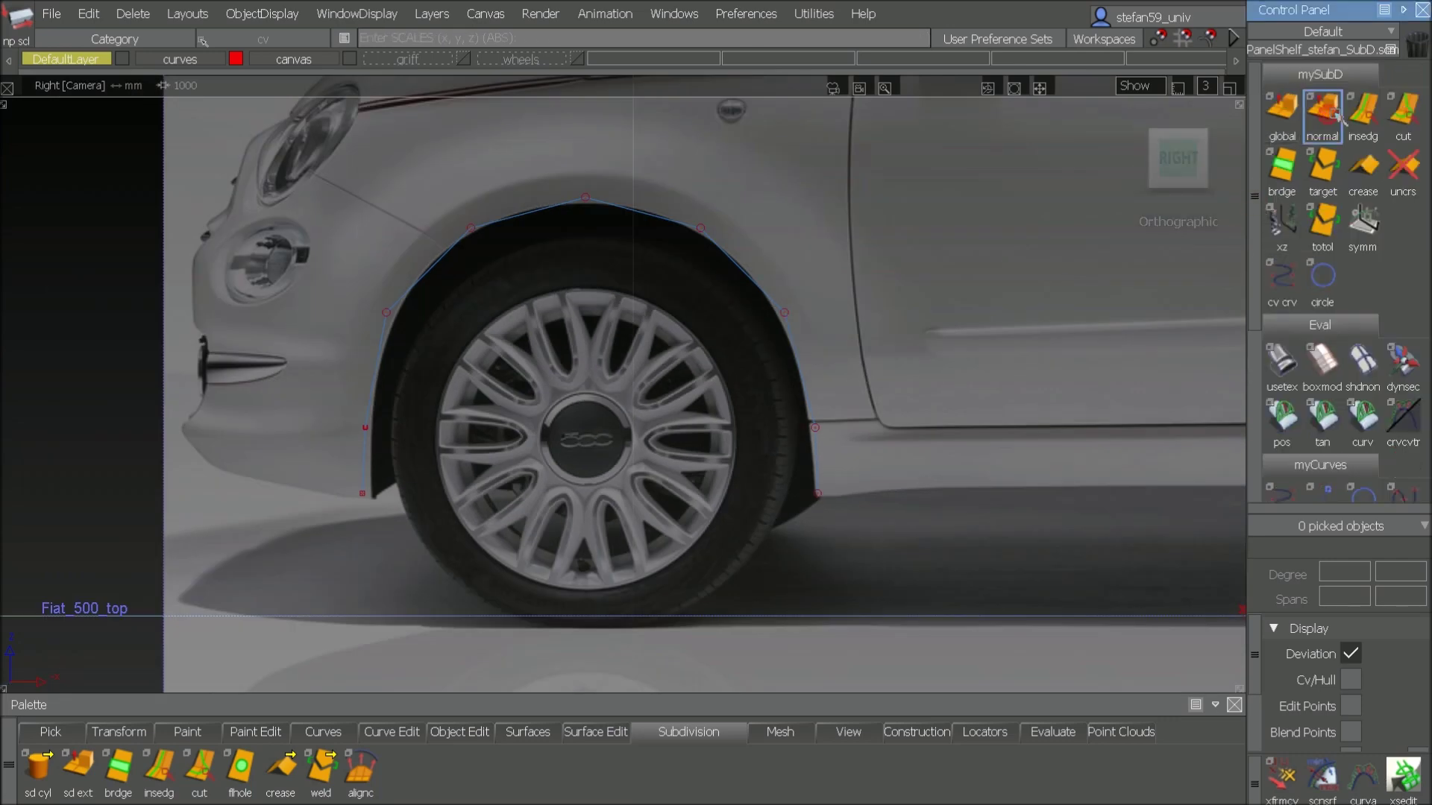
pyautogui.click(748, 287)
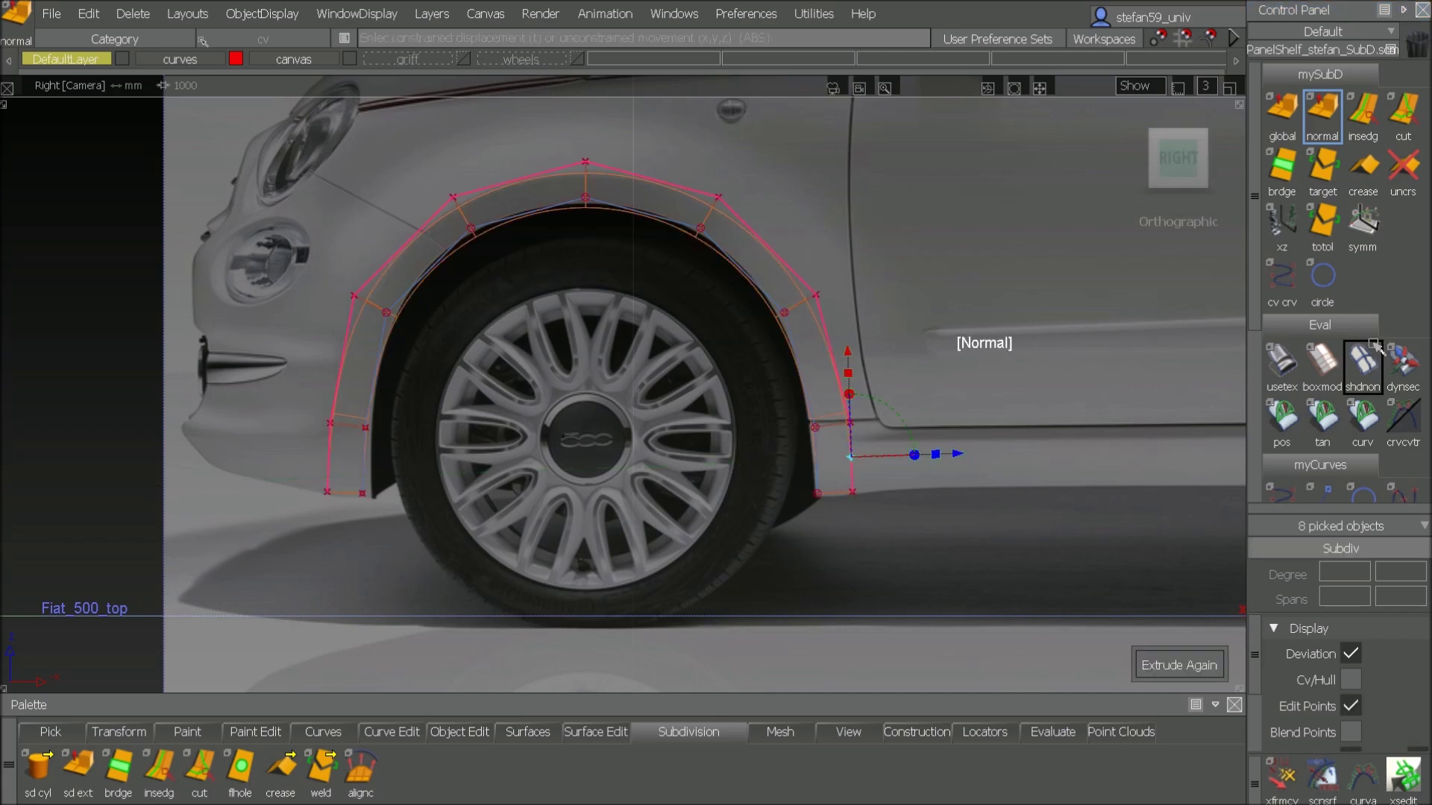
# Step: Toggle the arch strip between box and smooth display, and extrude its outer edges again along the normal into a second, wider band
pyautogui.click(1323, 363)
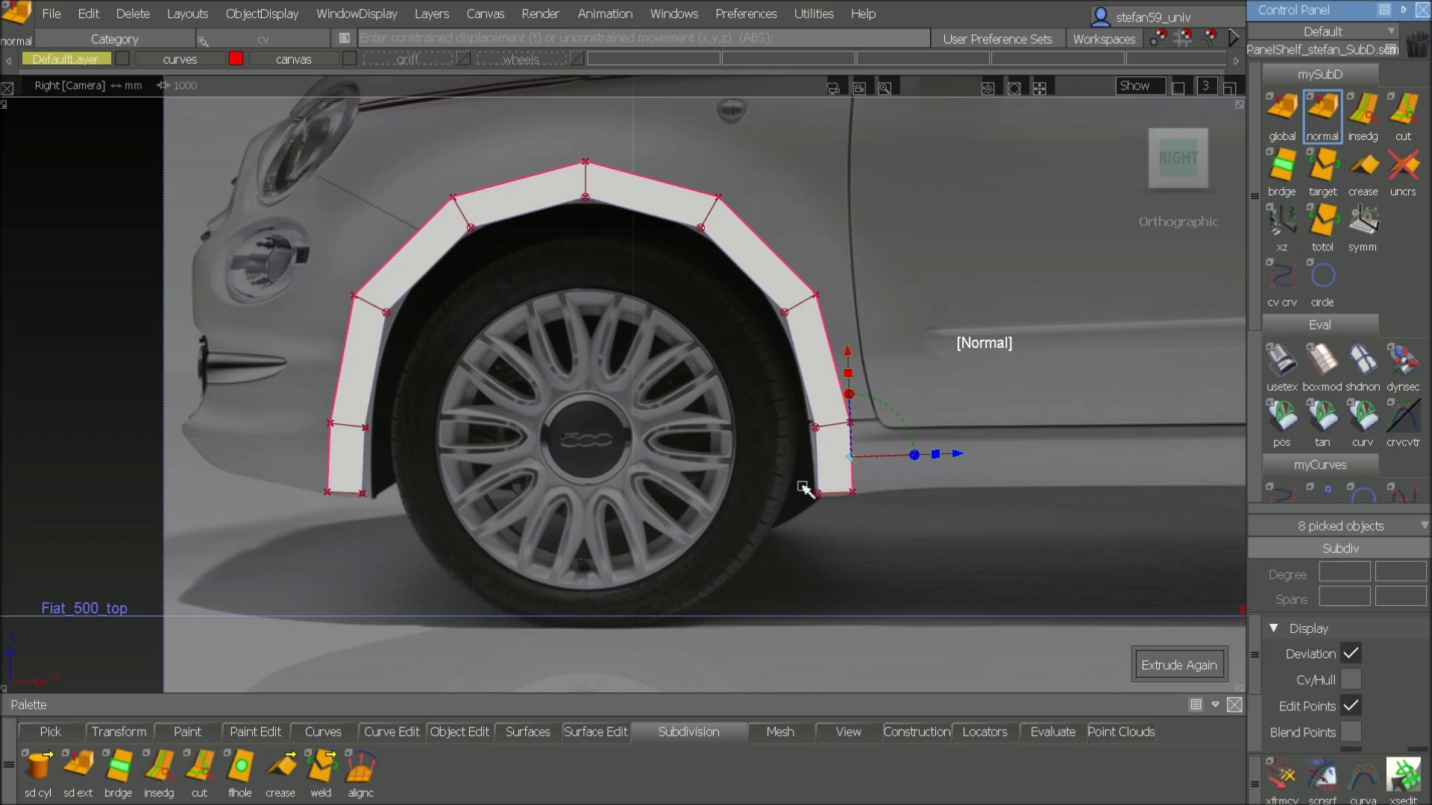
pyautogui.click(1261, 365)
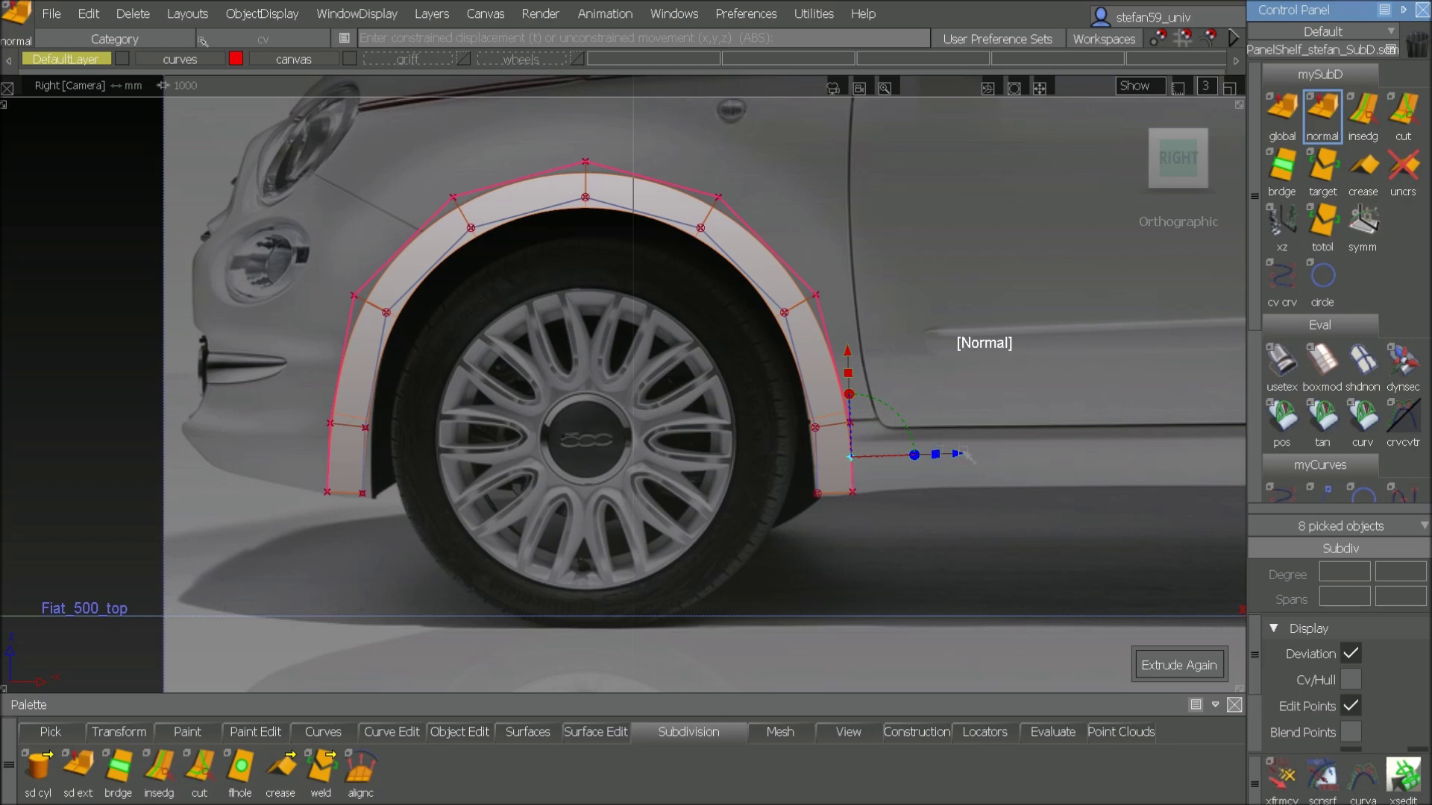
pyautogui.moveTo(967, 455); pyautogui.dragTo(1031, 450)
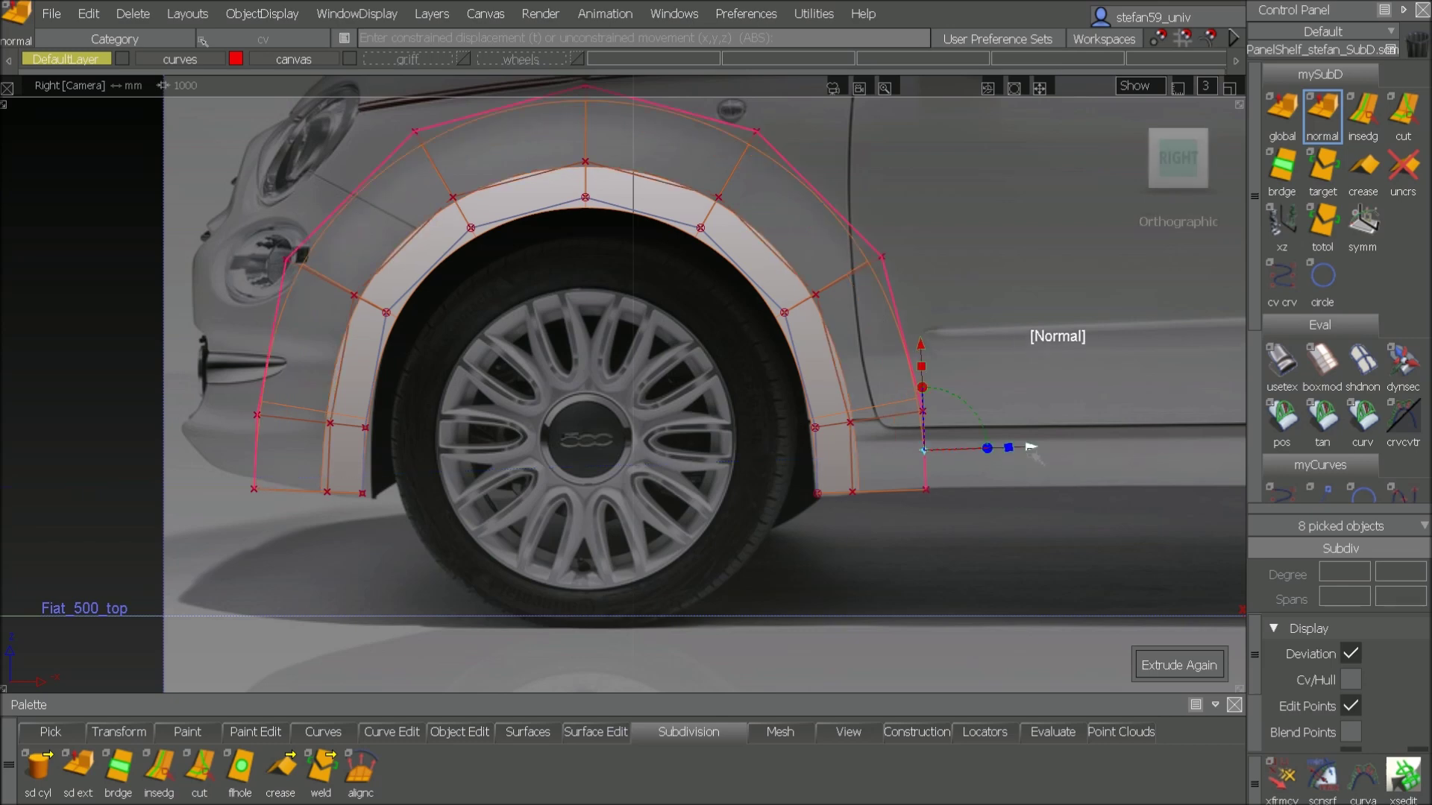
pyautogui.click(1281, 361)
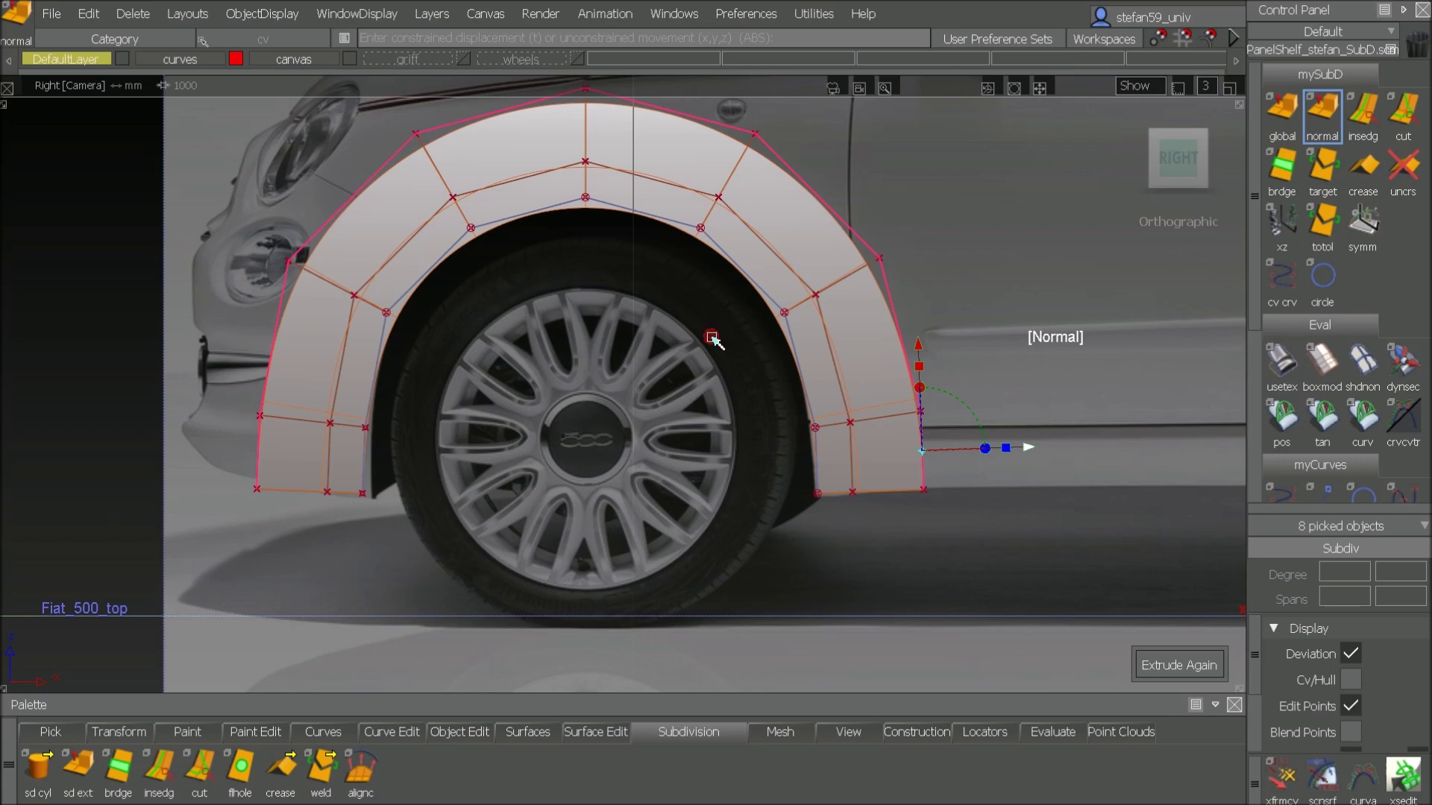
# Step: Copy the front wheel arch subdivision surface and move the duplicate along X until it is centred over the rear wheel
pyautogui.keyDown('ctrl'); pyautogui.keyDown('shift'); pyautogui.moveTo(711, 338); pyautogui.dragTo(716, 373); pyautogui.keyUp('shift'); pyautogui.keyUp('ctrl')
pyautogui.click(890, 490)
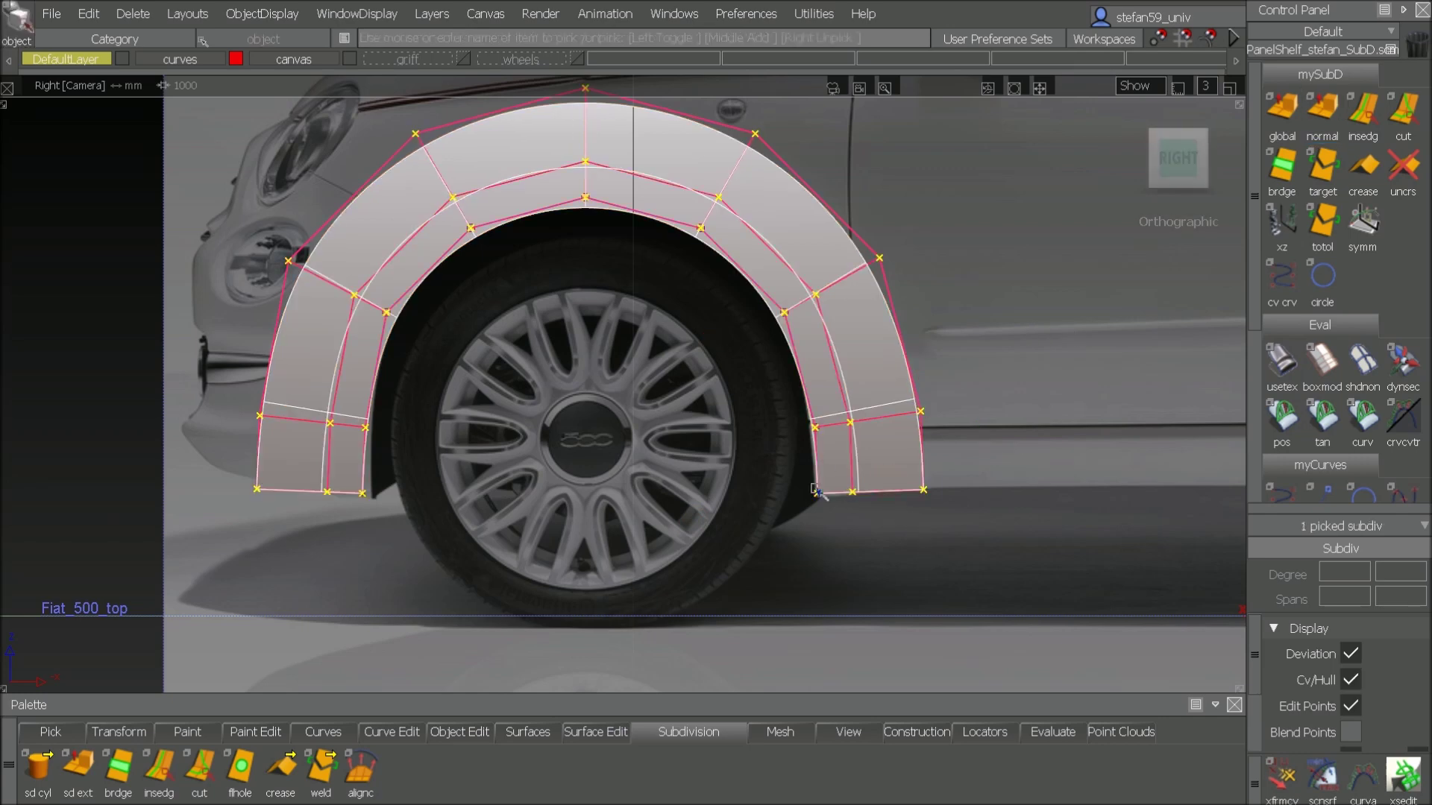
pyautogui.hotkey('ctrl', 'v')
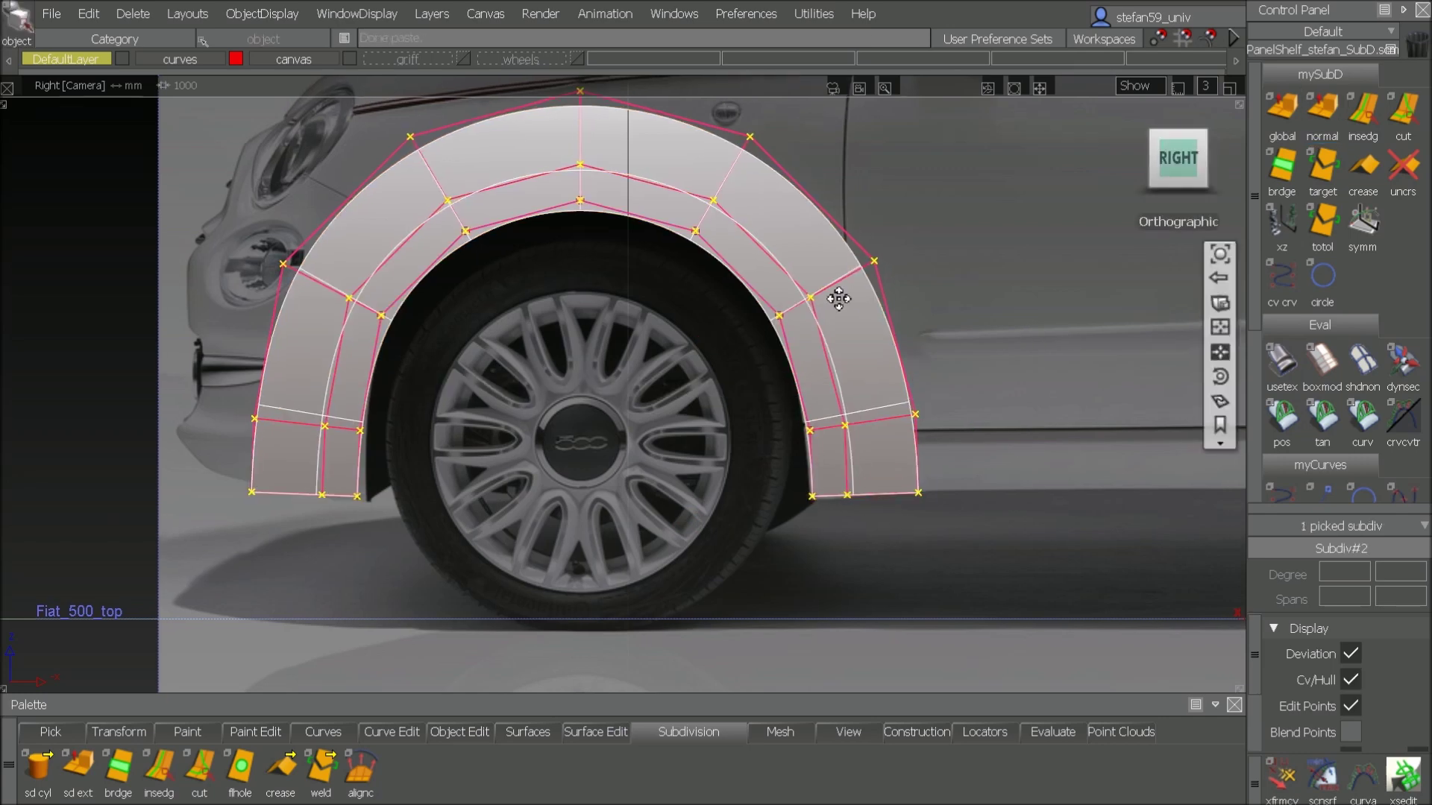
pyautogui.keyDown('alt'); pyautogui.keyDown('shift'); pyautogui.moveTo(838, 298); pyautogui.dragTo(760, 326); pyautogui.keyUp('shift'); pyautogui.keyUp('alt')
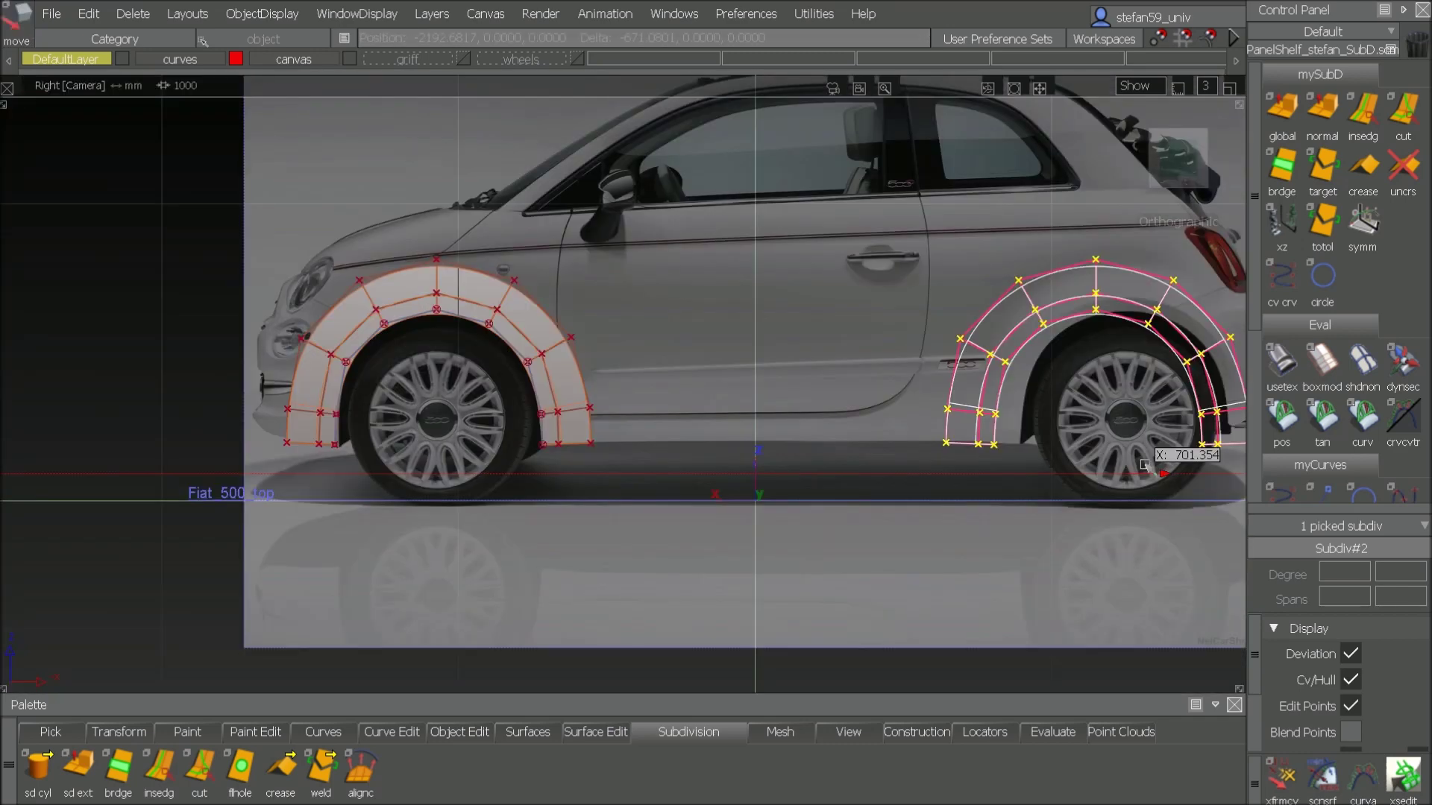
pyautogui.moveTo(1152, 468); pyautogui.dragTo(1174, 468)
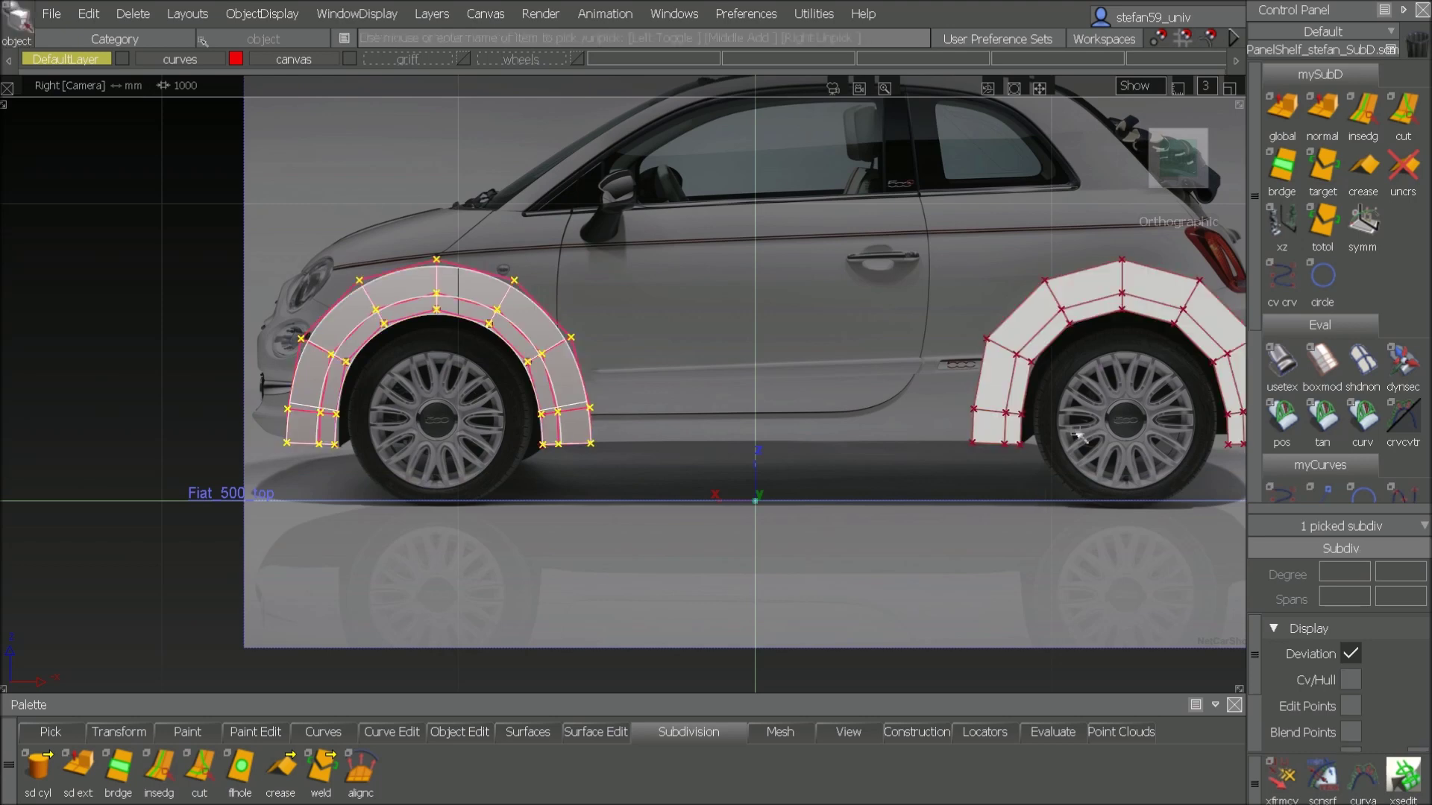
# Step: Show the front wheel arch in box mode like the rear one and clear the selection
pyautogui.click(1321, 361)
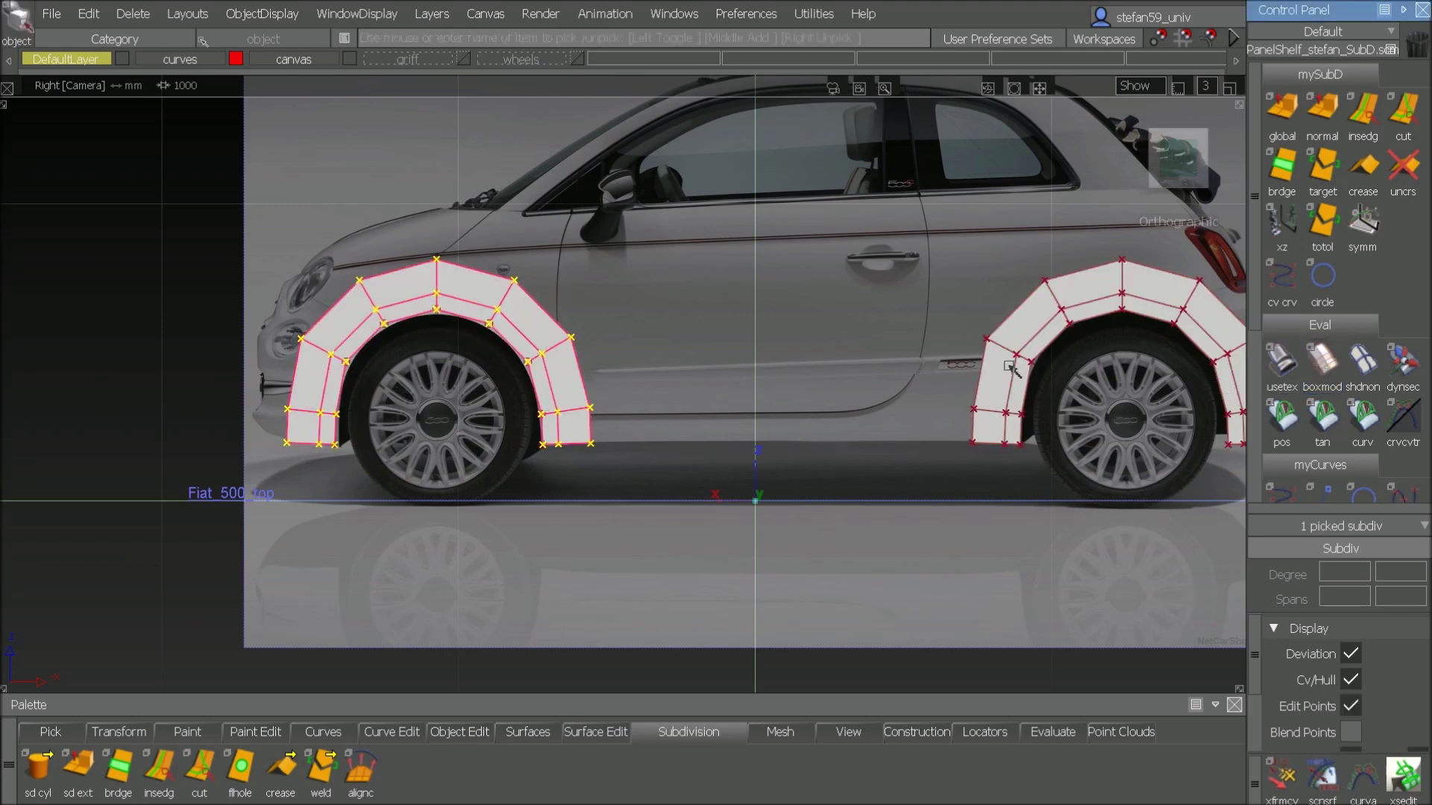
pyautogui.keyDown('alt'); pyautogui.keyDown('shift'); pyautogui.moveTo(671, 460); pyautogui.dragTo(457, 472, button='middle'); pyautogui.keyUp('shift'); pyautogui.keyUp('alt')
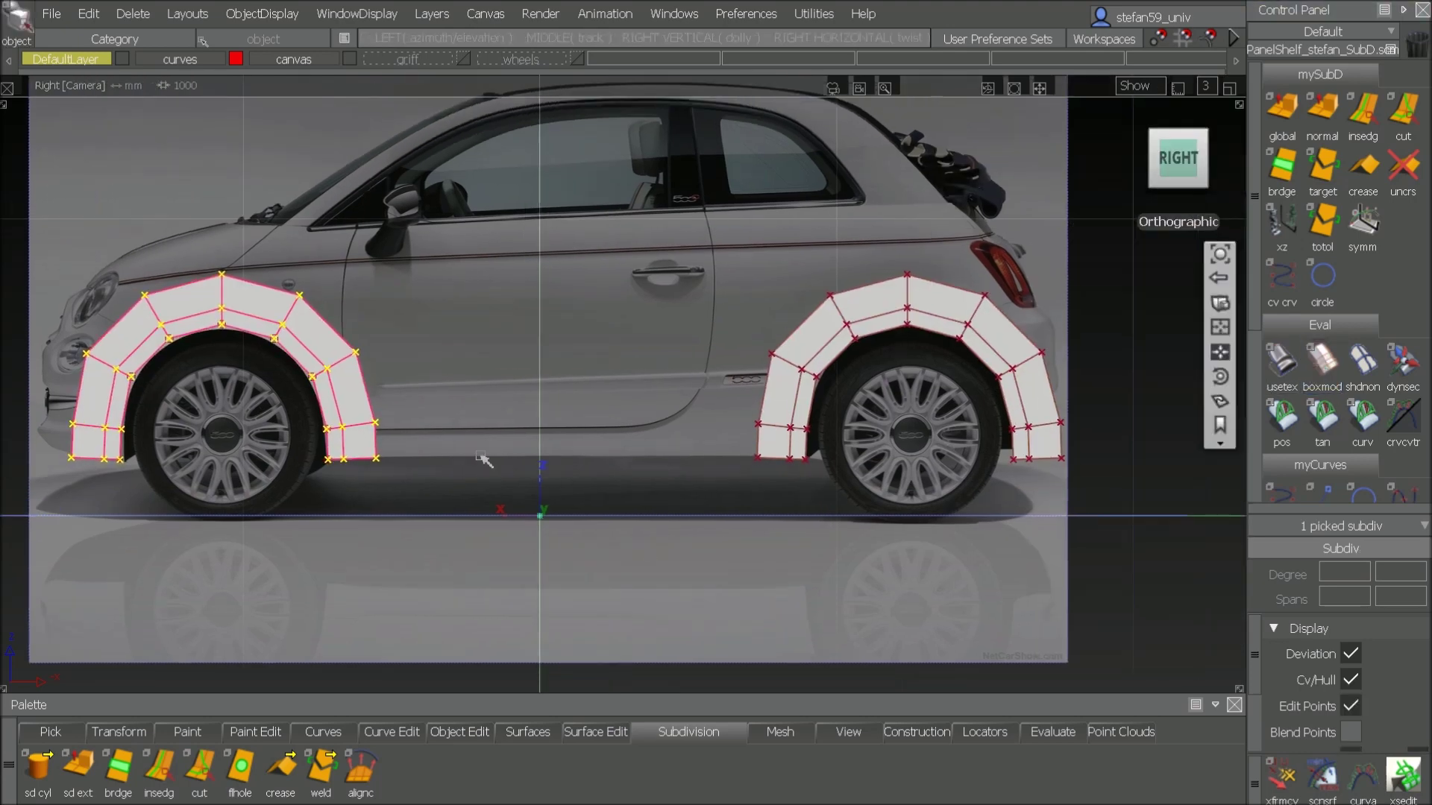
pyautogui.keyDown('alt'); pyautogui.keyDown('shift'); pyautogui.moveTo(511, 454); pyautogui.dragTo(598, 428, button='right'); pyautogui.keyUp('shift'); pyautogui.keyUp('alt')
pyautogui.click(646, 339)
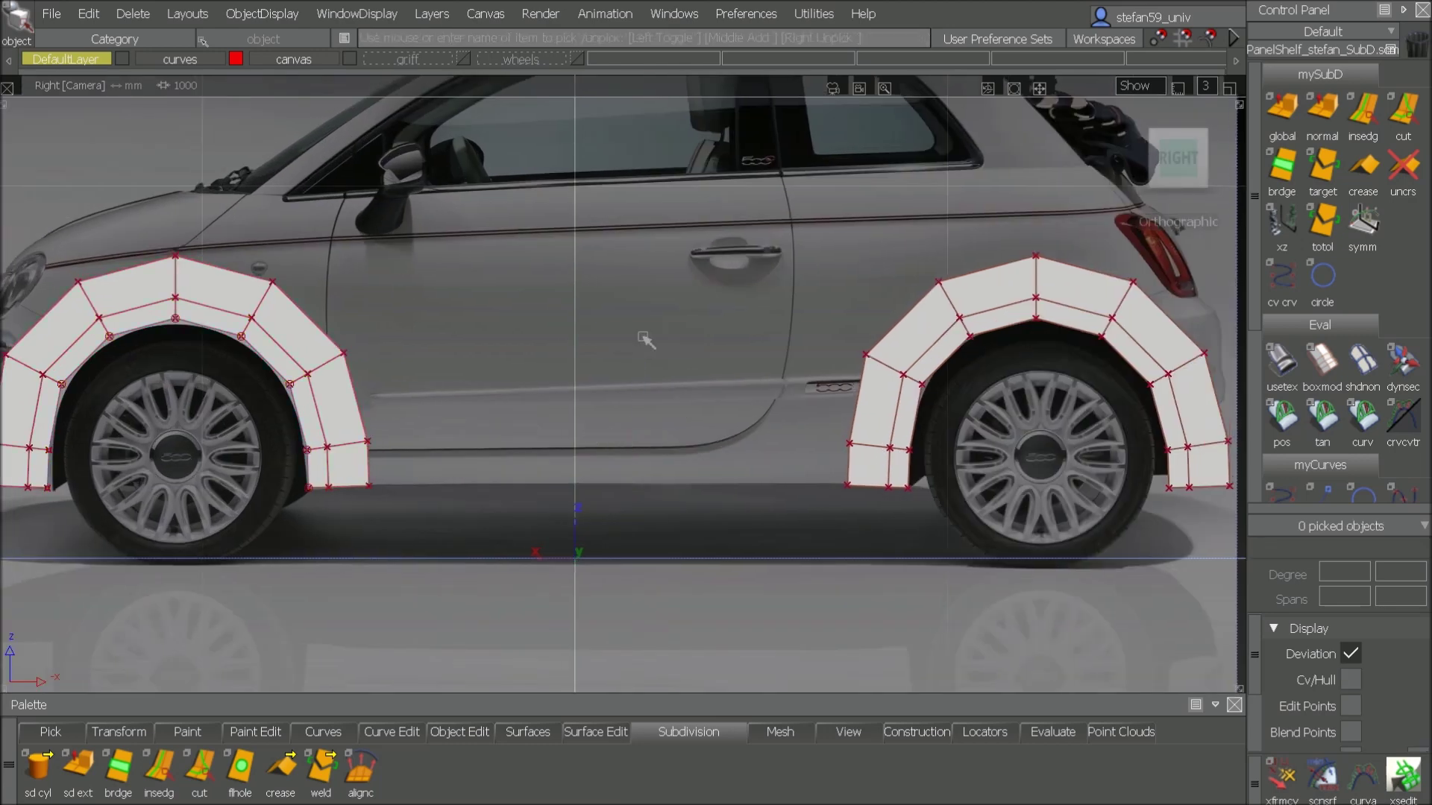
# Step: Bridge the front arch's three outer edges facing the door to the three facing edges of the rear arch, using 4 divisions
pyautogui.click(1290, 169)
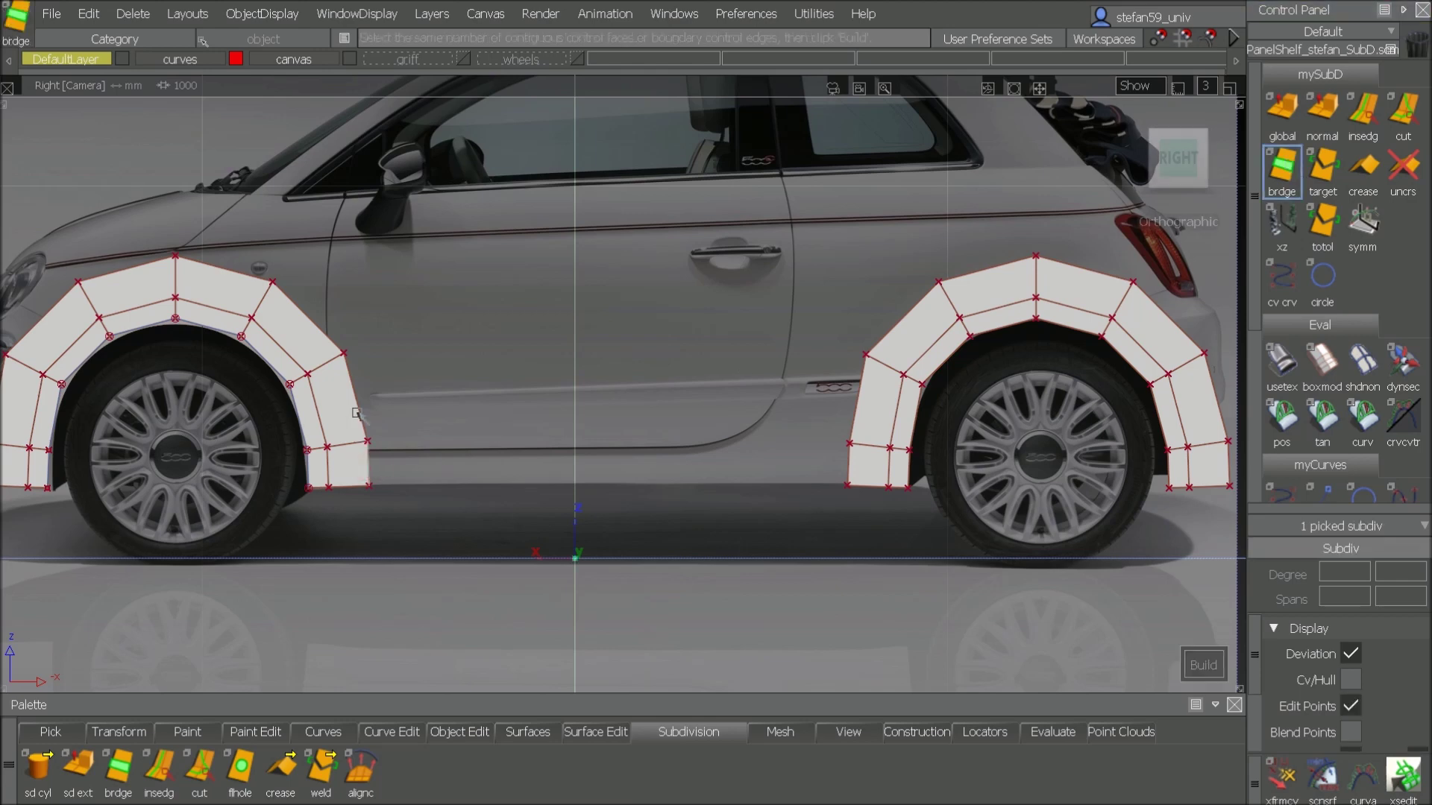
pyautogui.doubleClick(1279, 168)
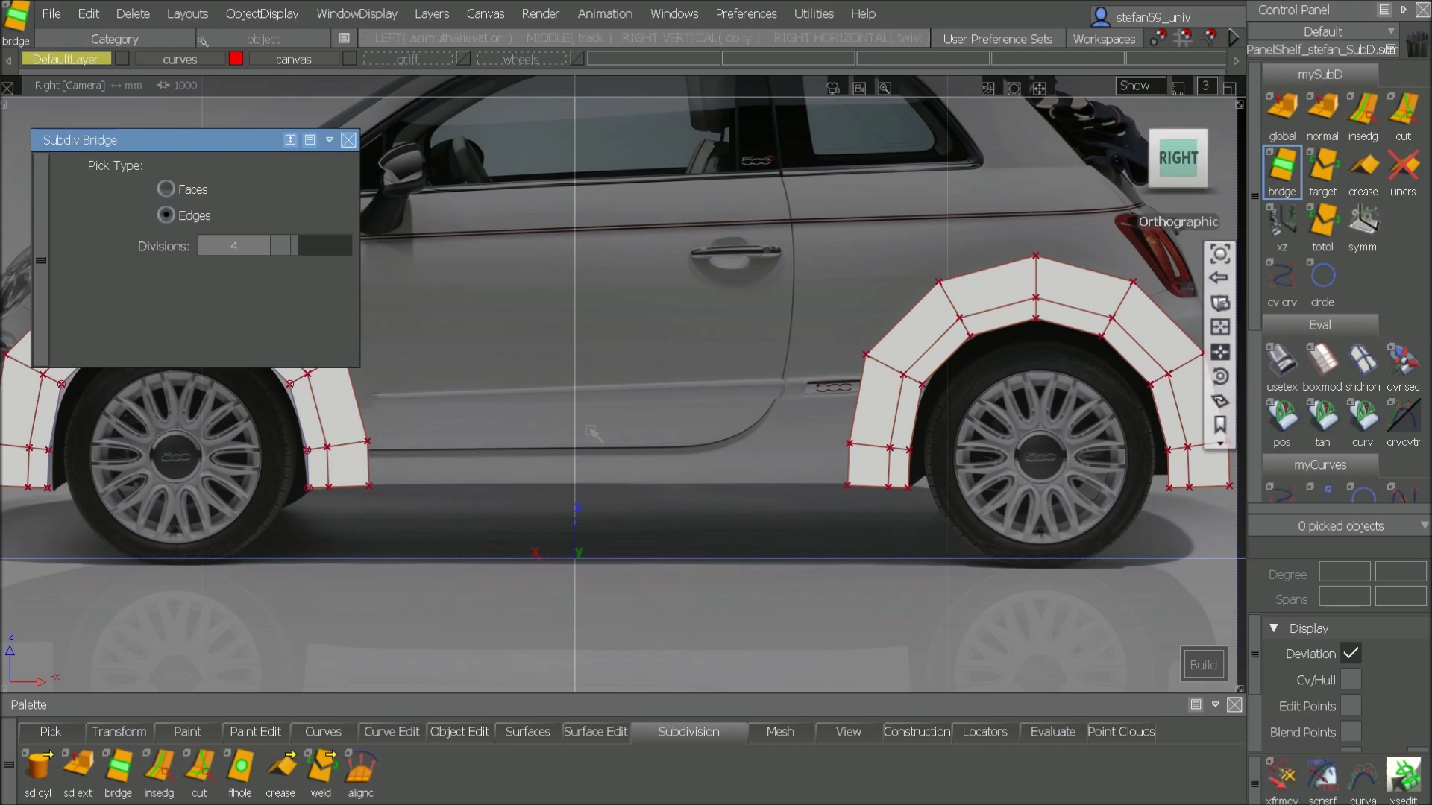
pyautogui.keyDown('alt'); pyautogui.keyDown('shift'); pyautogui.moveTo(593, 439); pyautogui.dragTo(618, 539, button='middle'); pyautogui.keyUp('shift'); pyautogui.keyUp('alt')
pyautogui.click(390, 572)
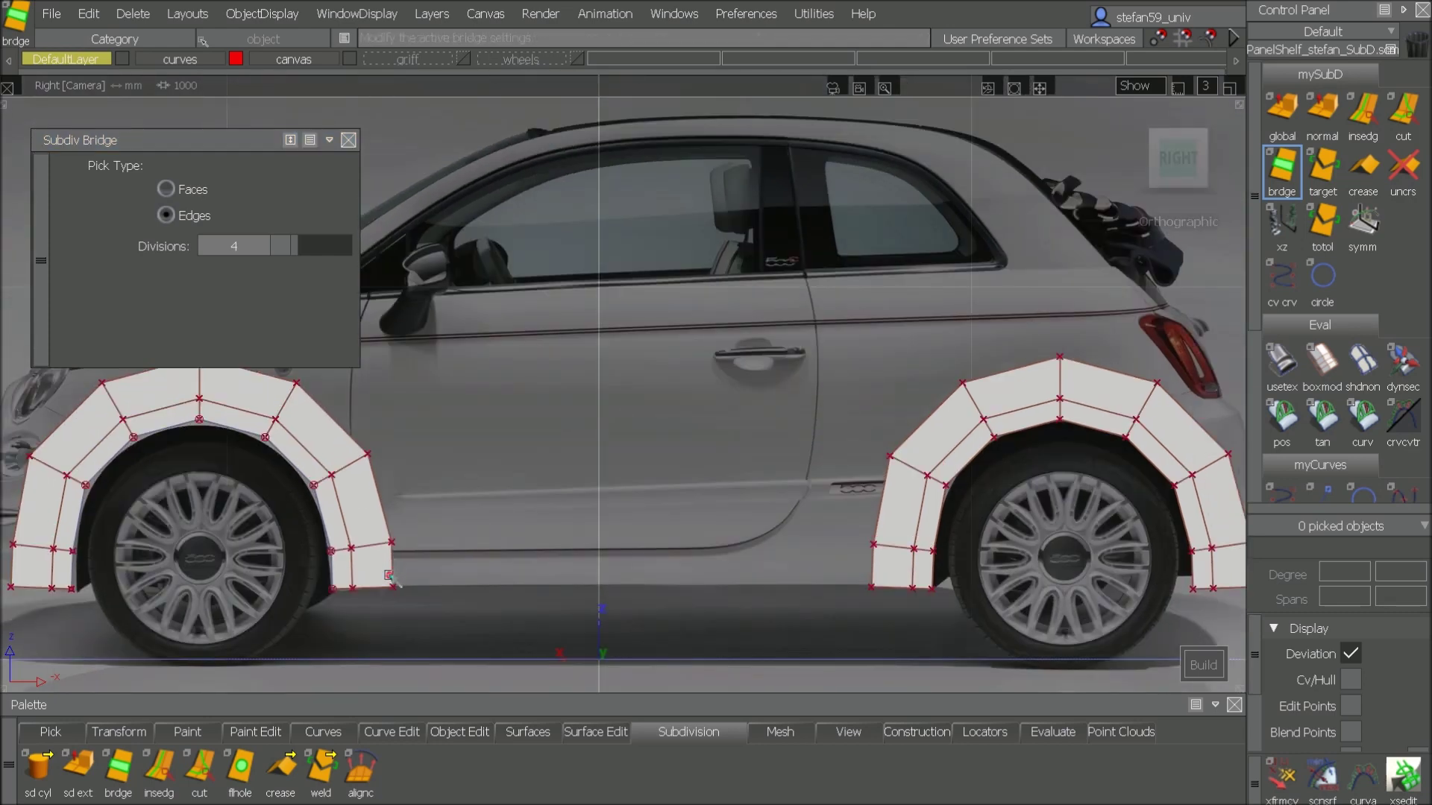
pyautogui.click(376, 497)
pyautogui.click(333, 422)
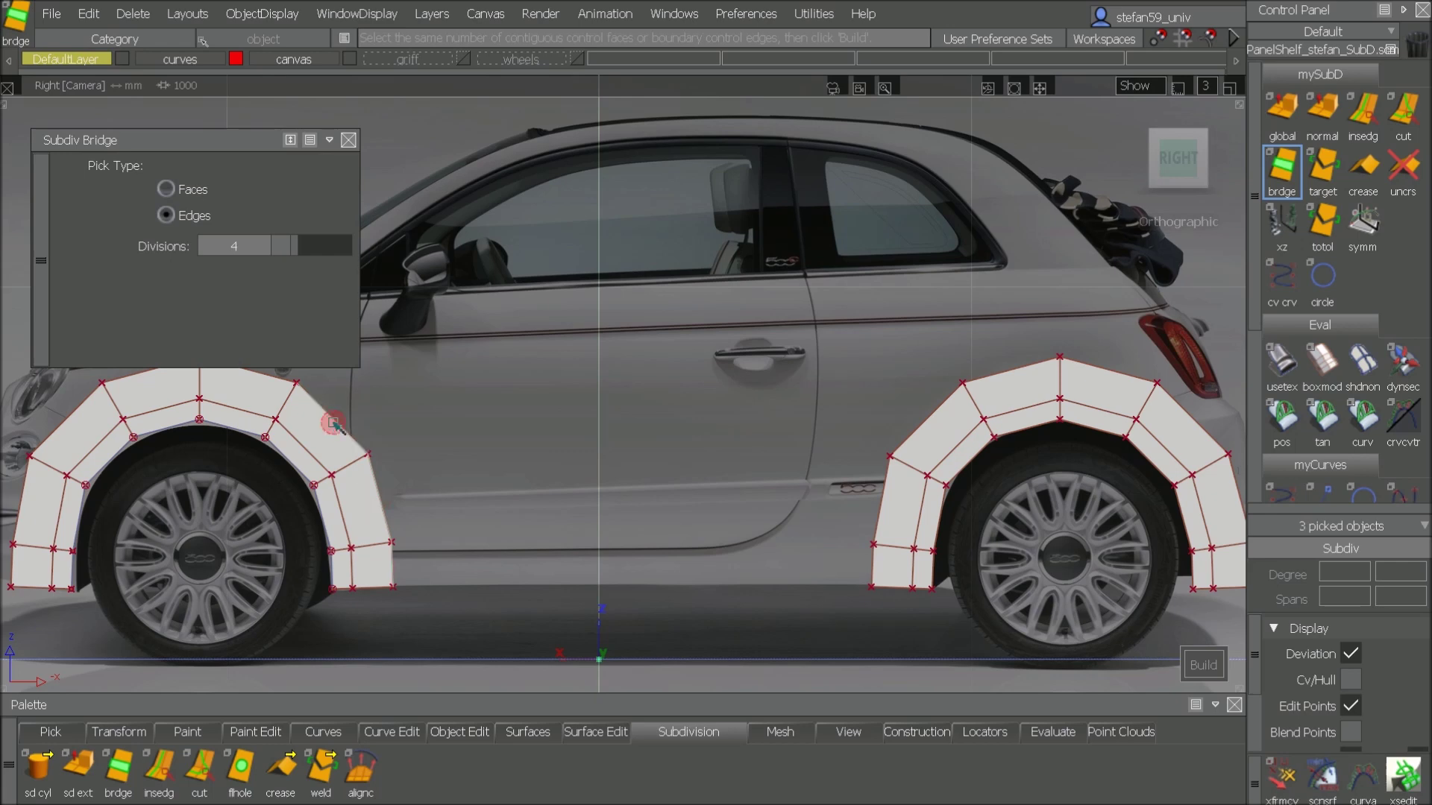
pyautogui.click(879, 581)
pyautogui.click(882, 514)
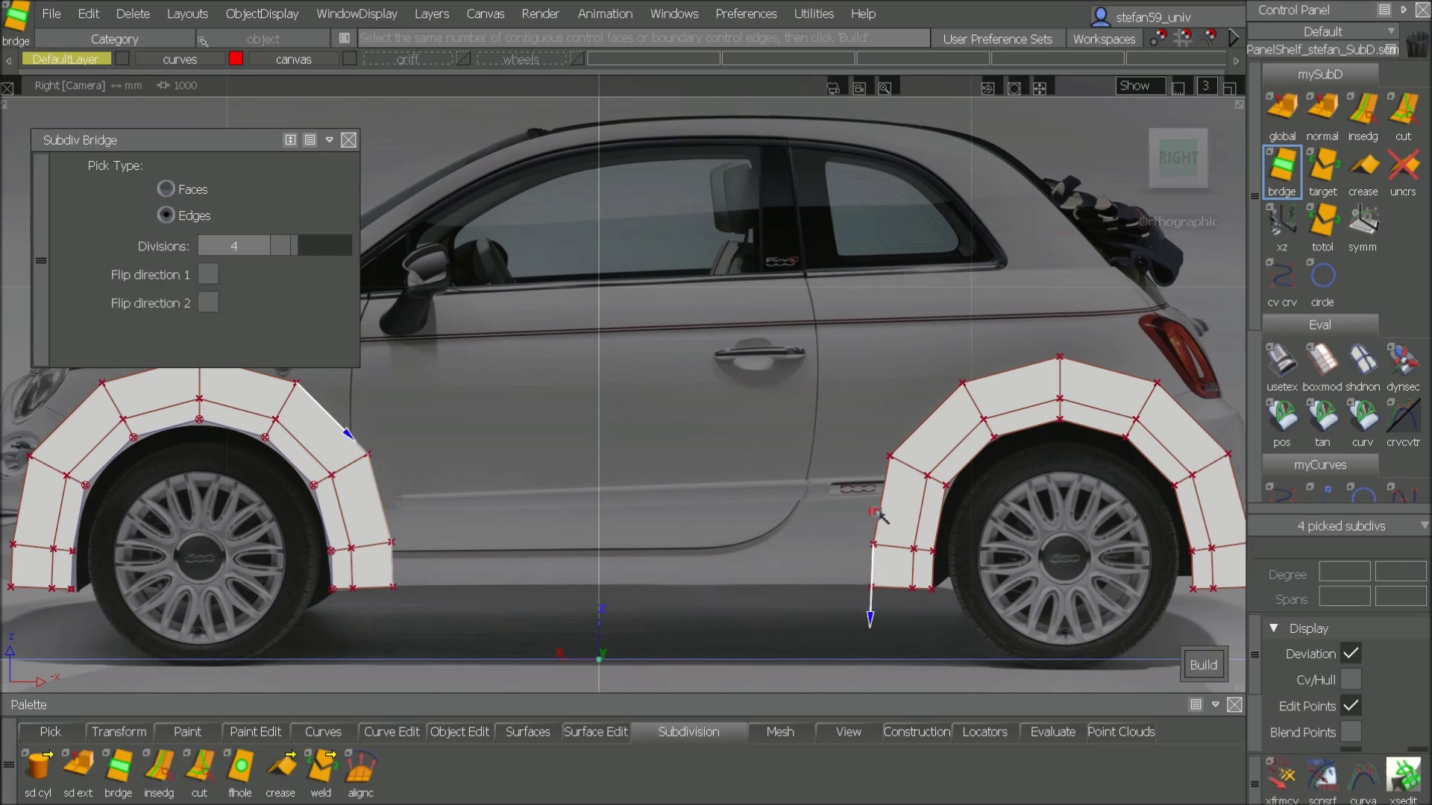
pyautogui.click(918, 438)
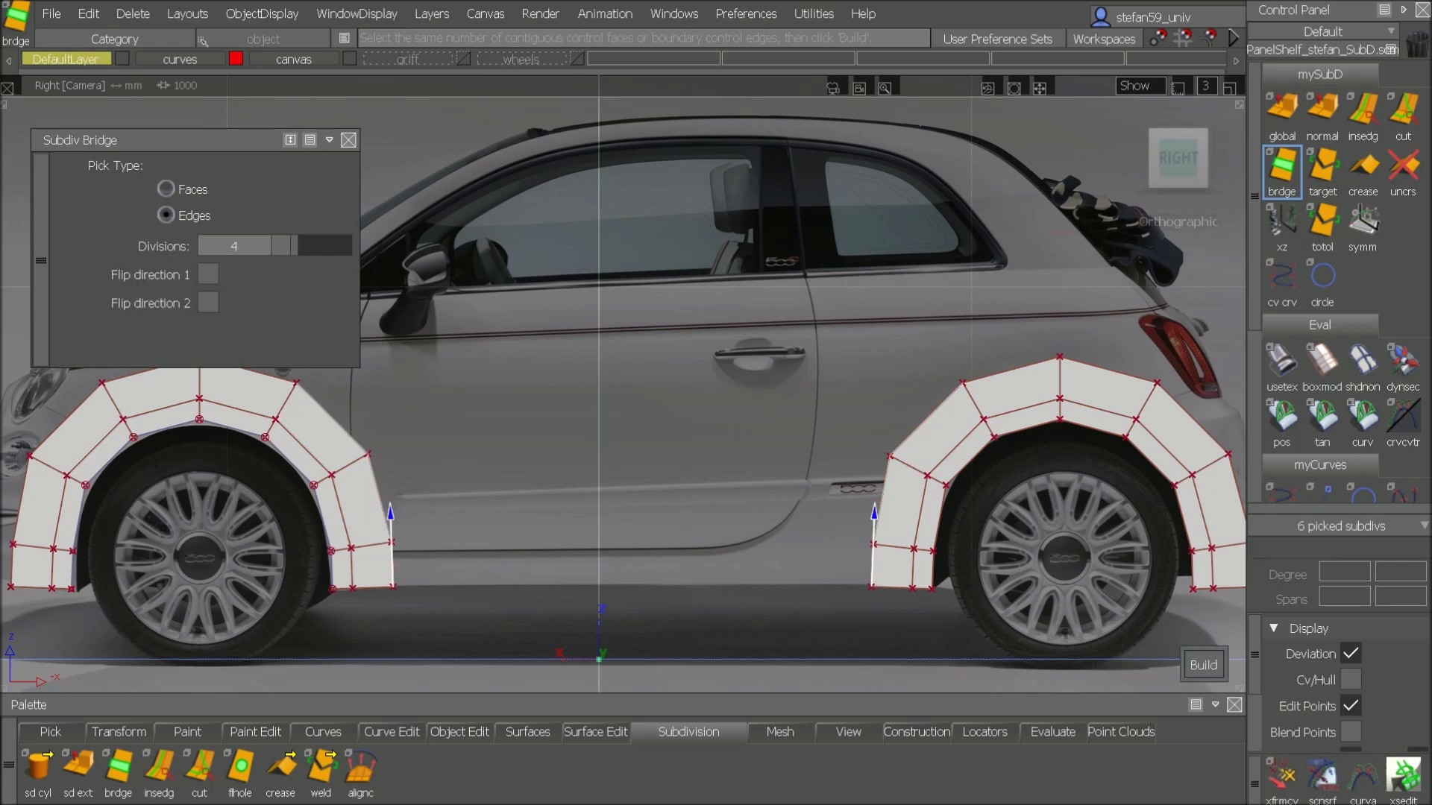
pyautogui.click(1204, 665)
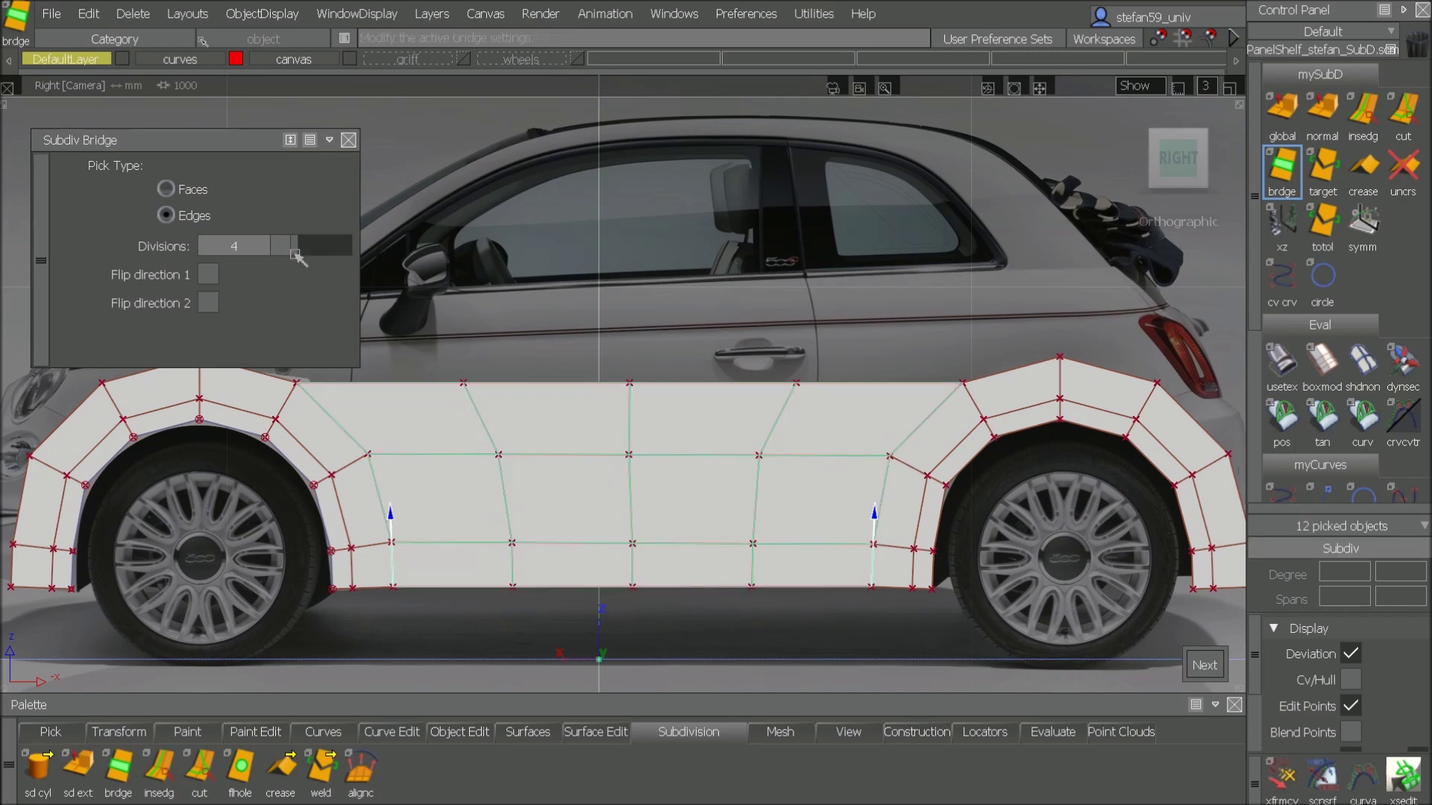
pyautogui.moveTo(295, 254)
pyautogui.mouseDown()
pyautogui.moveTo(279, 259)
pyautogui.moveTo(298, 253)
pyautogui.mouseUp()
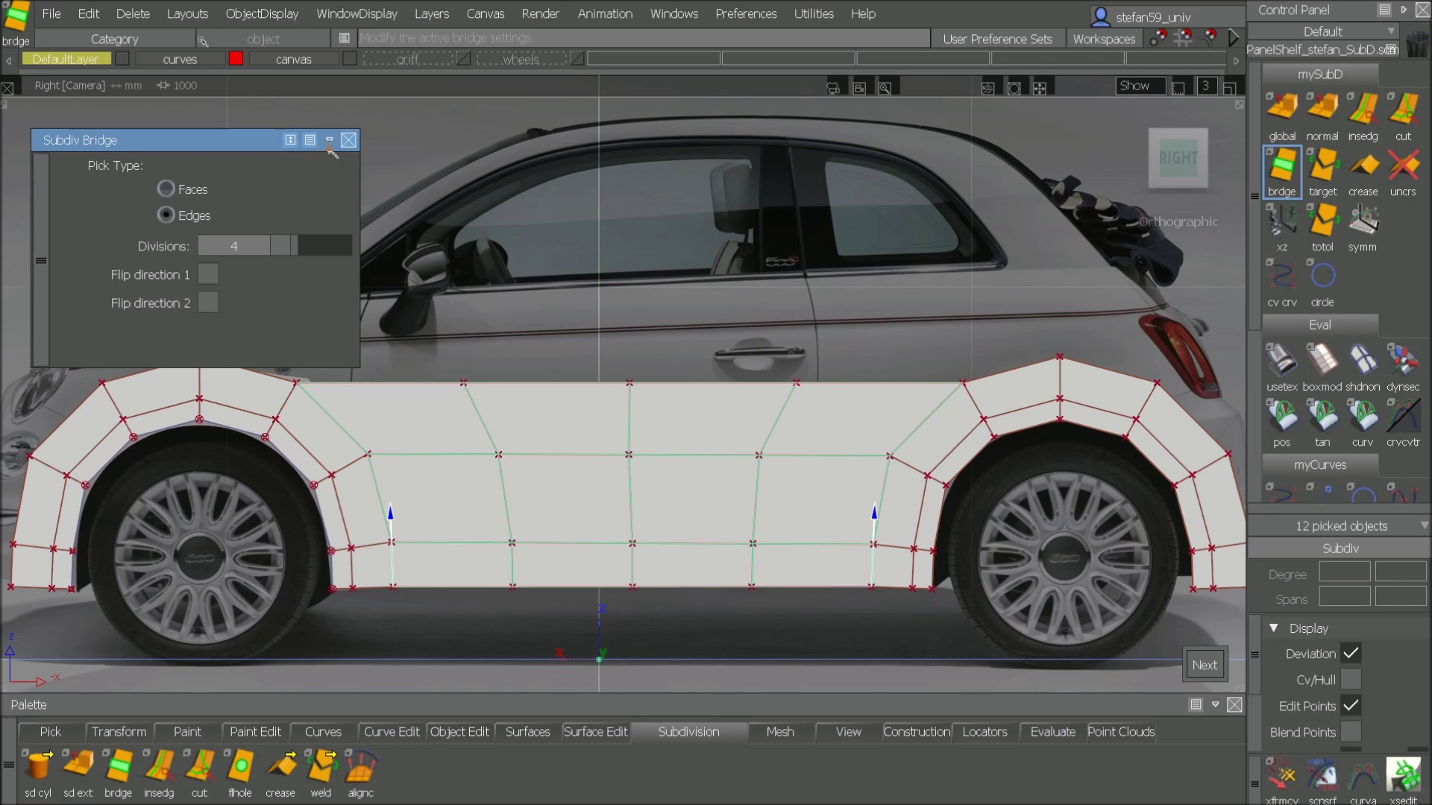
pyautogui.click(349, 140)
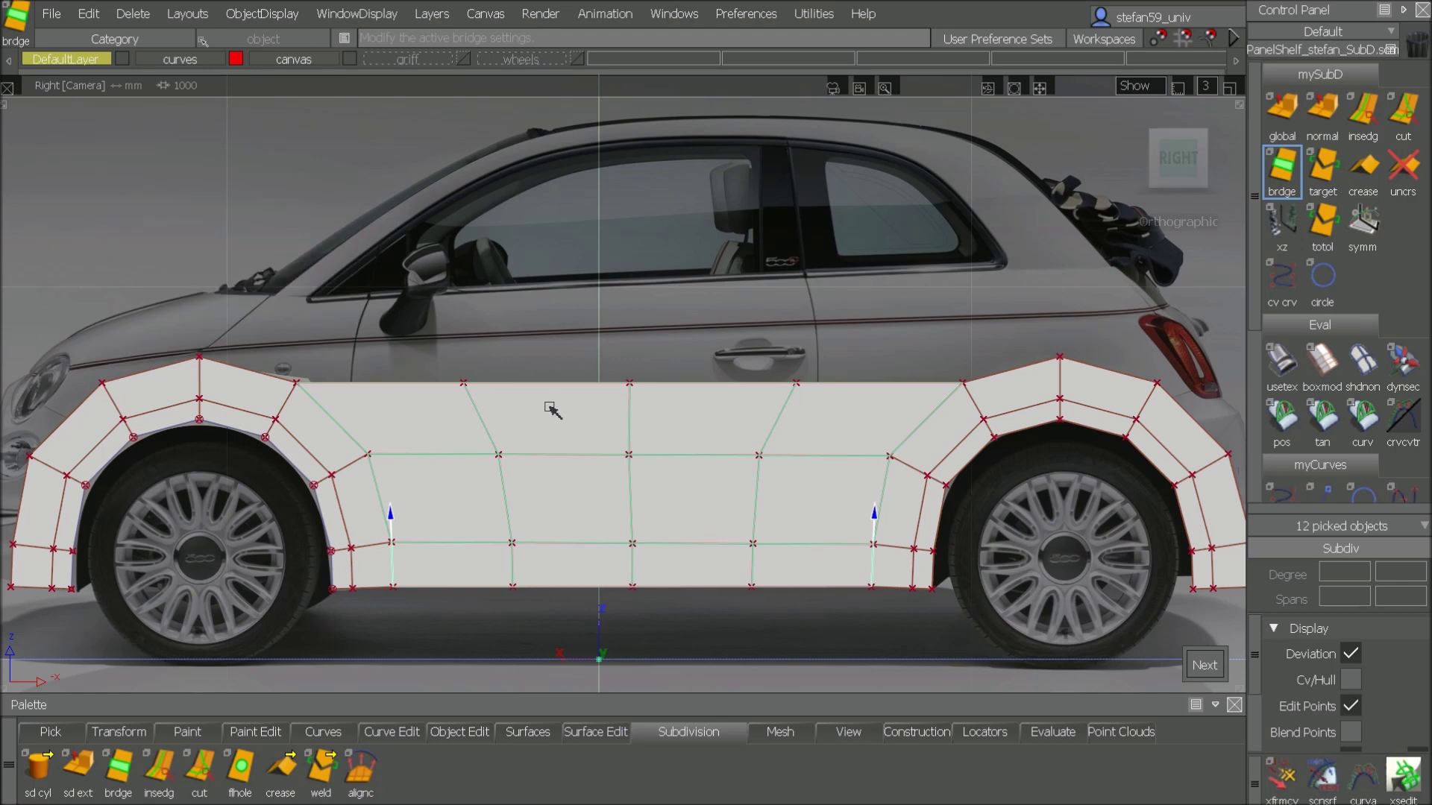
# Step: Extrude the front arch's three foremost outer edges forward along global X toward the bumper, and compress the new edge row slightly in X
pyautogui.keyDown('alt'); pyautogui.keyDown('shift'); pyautogui.moveTo(610, 301); pyautogui.dragTo(1039, 266, button='middle'); pyautogui.keyUp('shift'); pyautogui.keyUp('alt')
pyautogui.keyDown('alt'); pyautogui.keyDown('shift'); pyautogui.moveTo(527, 400); pyautogui.dragTo(551, 351, button='right'); pyautogui.keyUp('shift'); pyautogui.keyUp('alt')
pyautogui.keyDown('alt'); pyautogui.keyDown('shift'); pyautogui.moveTo(552, 351); pyautogui.dragTo(702, 337, button='middle'); pyautogui.keyUp('shift'); pyautogui.keyUp('alt')
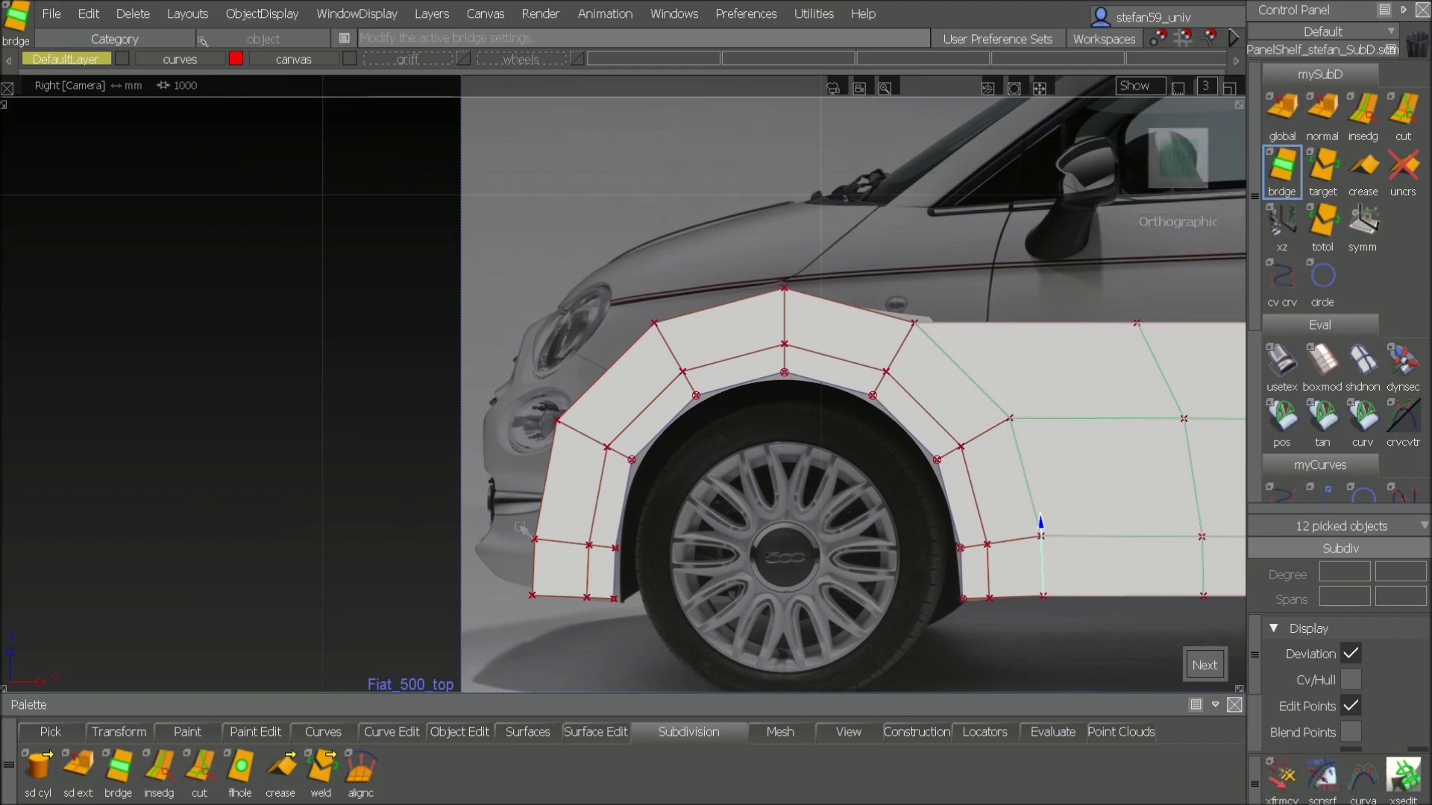
pyautogui.click(1282, 110)
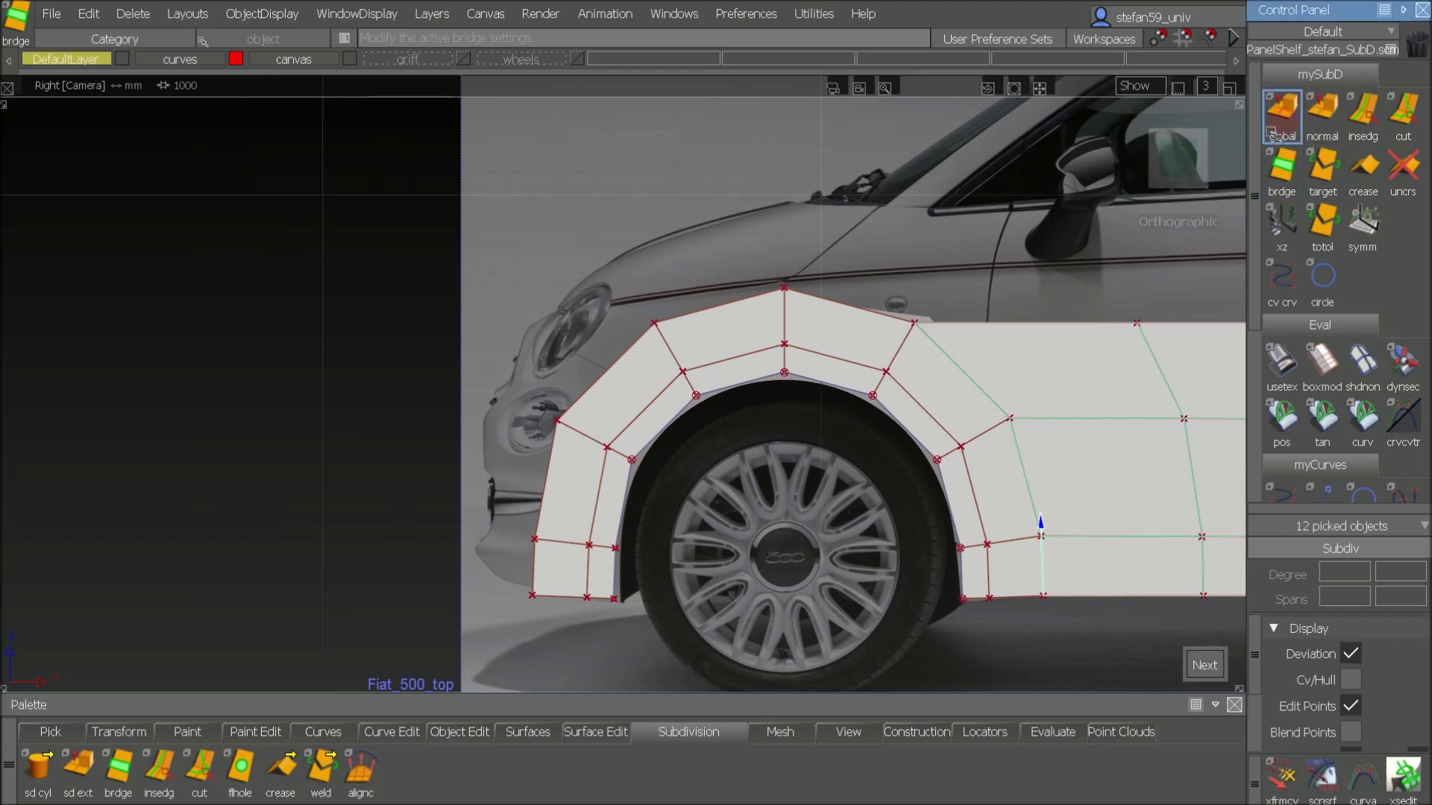
pyautogui.click(534, 569)
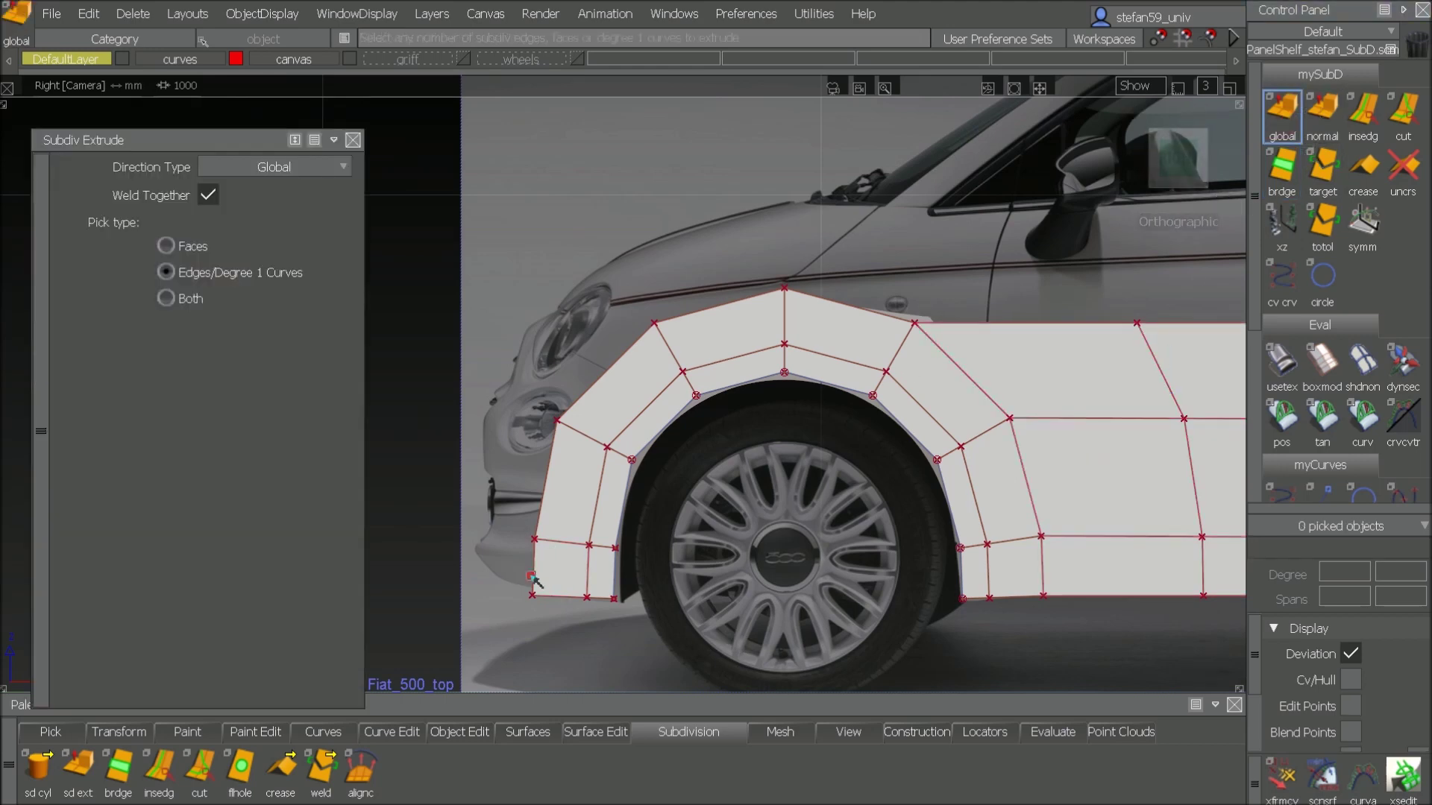
pyautogui.click(545, 481)
pyautogui.click(591, 391)
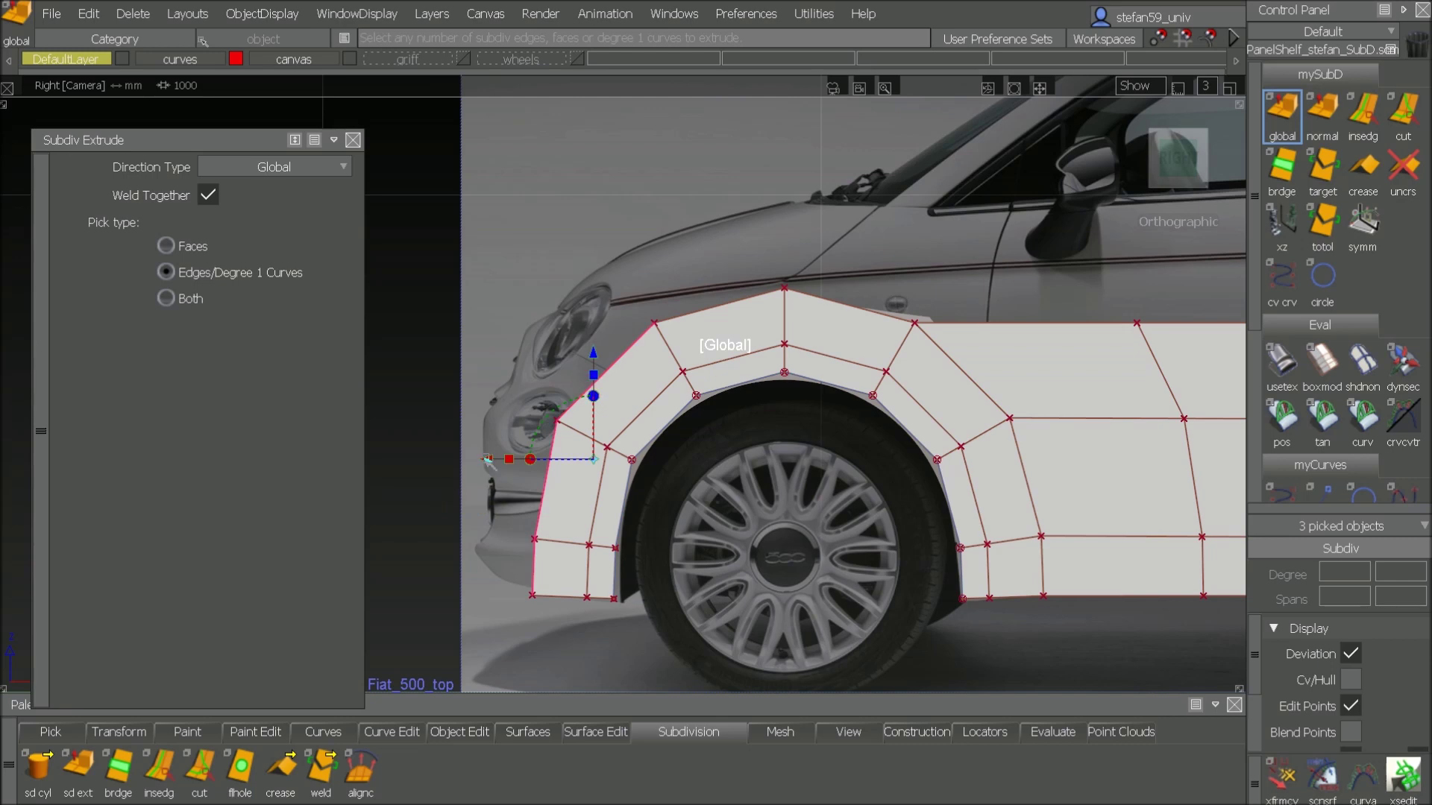
pyautogui.moveTo(489, 461); pyautogui.dragTo(434, 464)
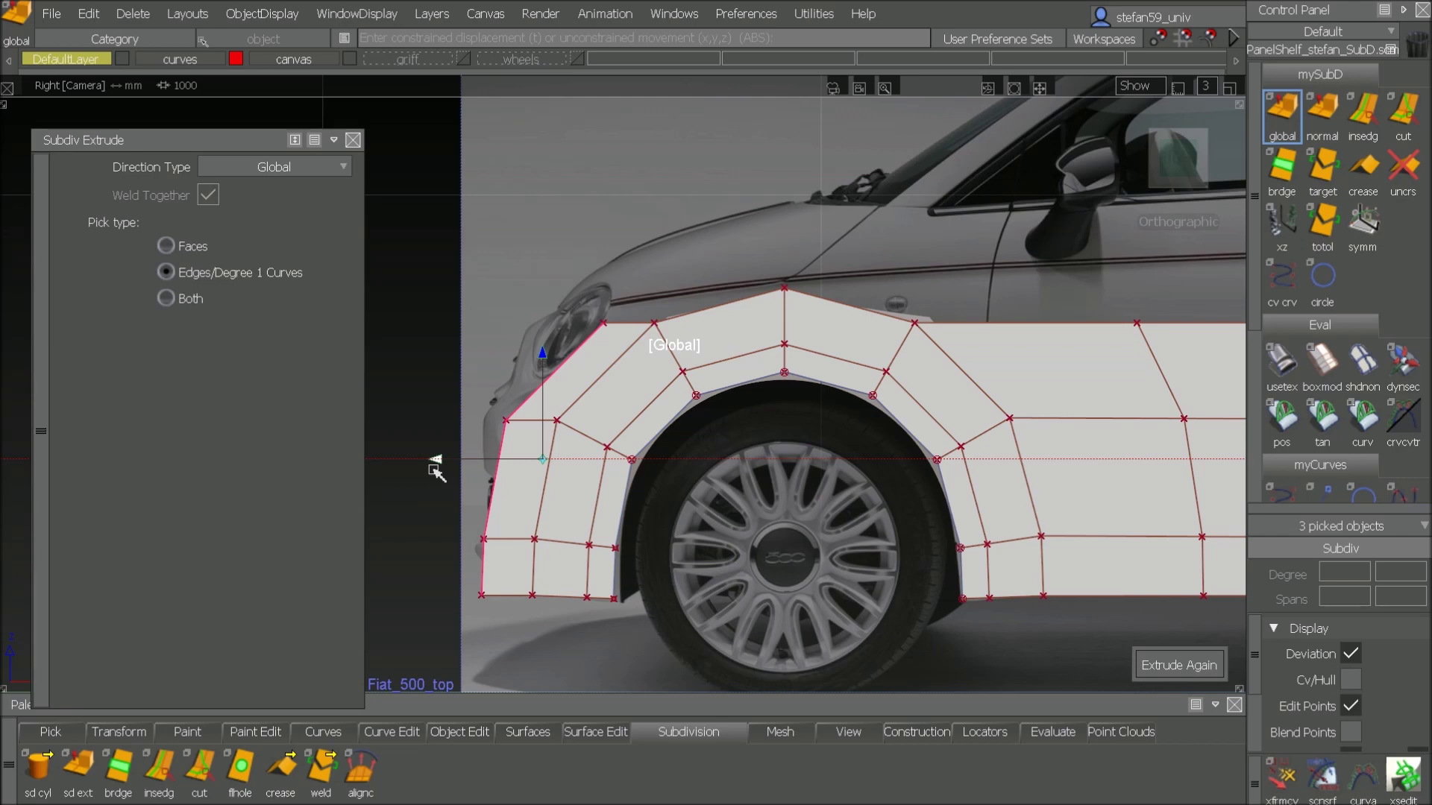
pyautogui.moveTo(455, 460); pyautogui.dragTo(437, 464)
pyautogui.keyDown('ctrl'); pyautogui.keyDown('shift'); pyautogui.moveTo(945, 639); pyautogui.dragTo(1070, 447); pyautogui.keyUp('shift'); pyautogui.keyUp('ctrl')
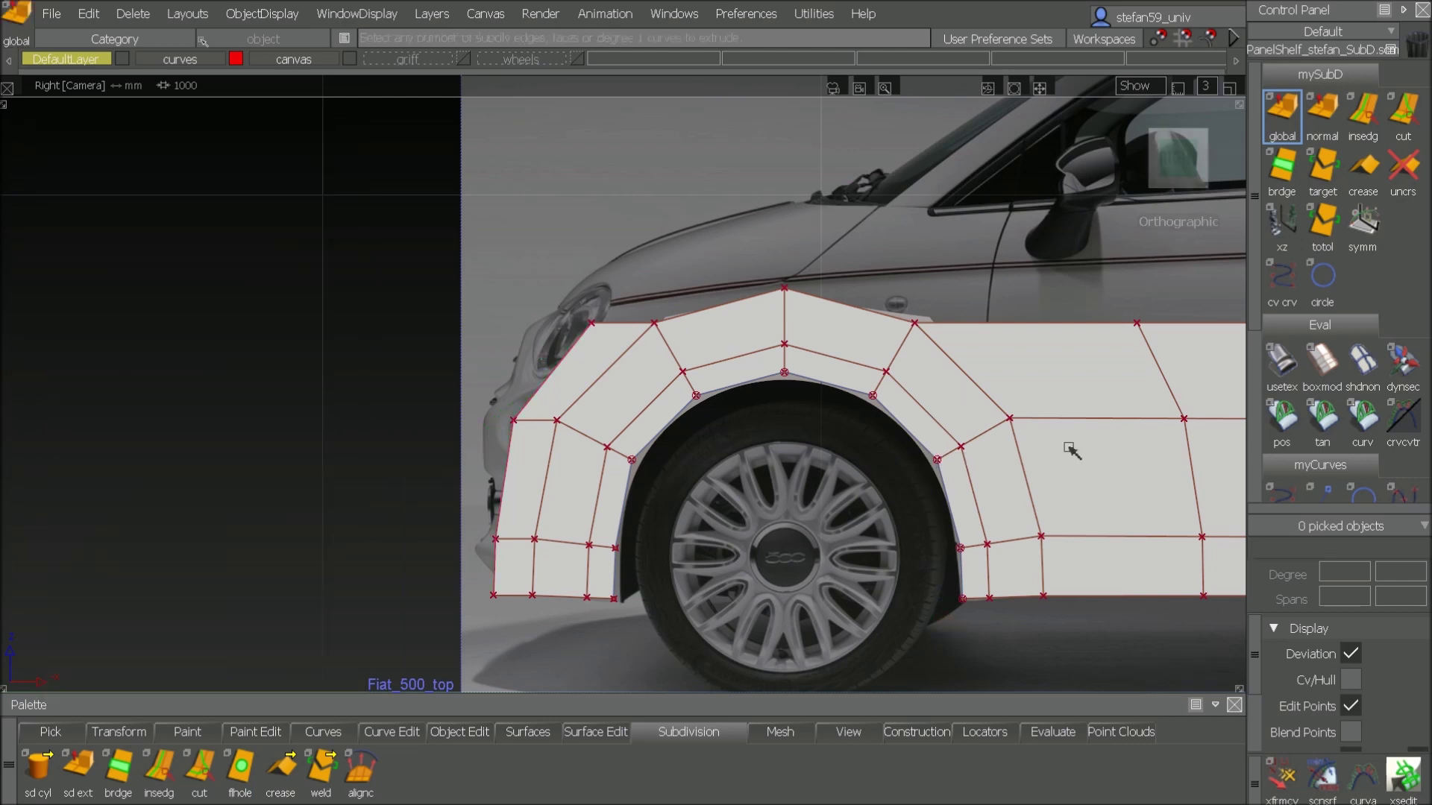
# Step: Extrude the rear arch's three rearmost outer edges backward along global X, and compress the new edge row in X toward the rear bumper contour
pyautogui.keyDown('alt'); pyautogui.keyDown('shift'); pyautogui.moveTo(1002, 454); pyautogui.dragTo(168, 466, button='middle'); pyautogui.keyUp('shift'); pyautogui.keyUp('alt')
pyautogui.keyDown('alt'); pyautogui.keyDown('shift'); pyautogui.moveTo(987, 362); pyautogui.dragTo(883, 362, button='middle'); pyautogui.keyUp('shift'); pyautogui.keyUp('alt')
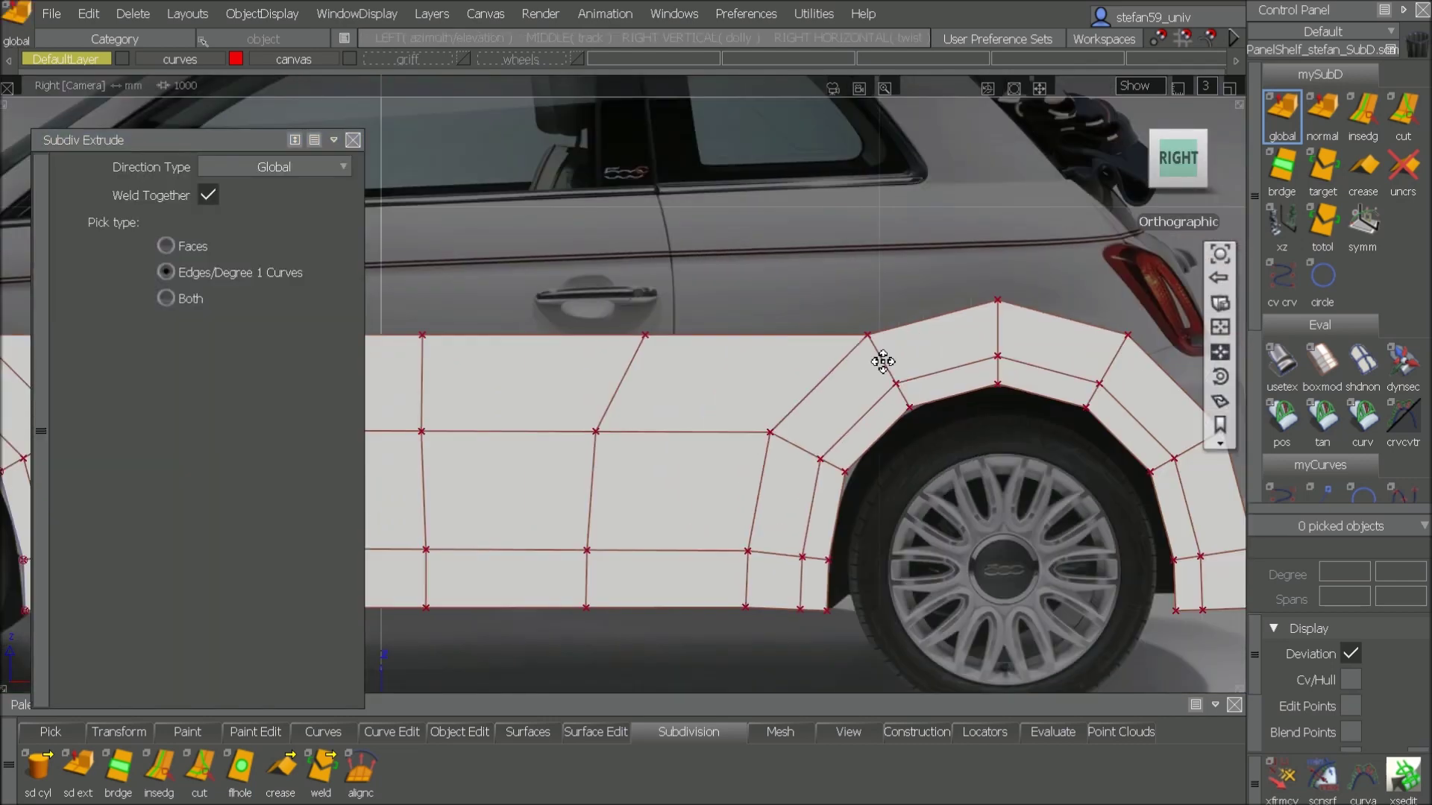
pyautogui.keyDown('alt'); pyautogui.keyDown('shift'); pyautogui.moveTo(883, 362); pyautogui.dragTo(560, 339, button='middle'); pyautogui.keyUp('shift'); pyautogui.keyUp('alt')
pyautogui.click(867, 378)
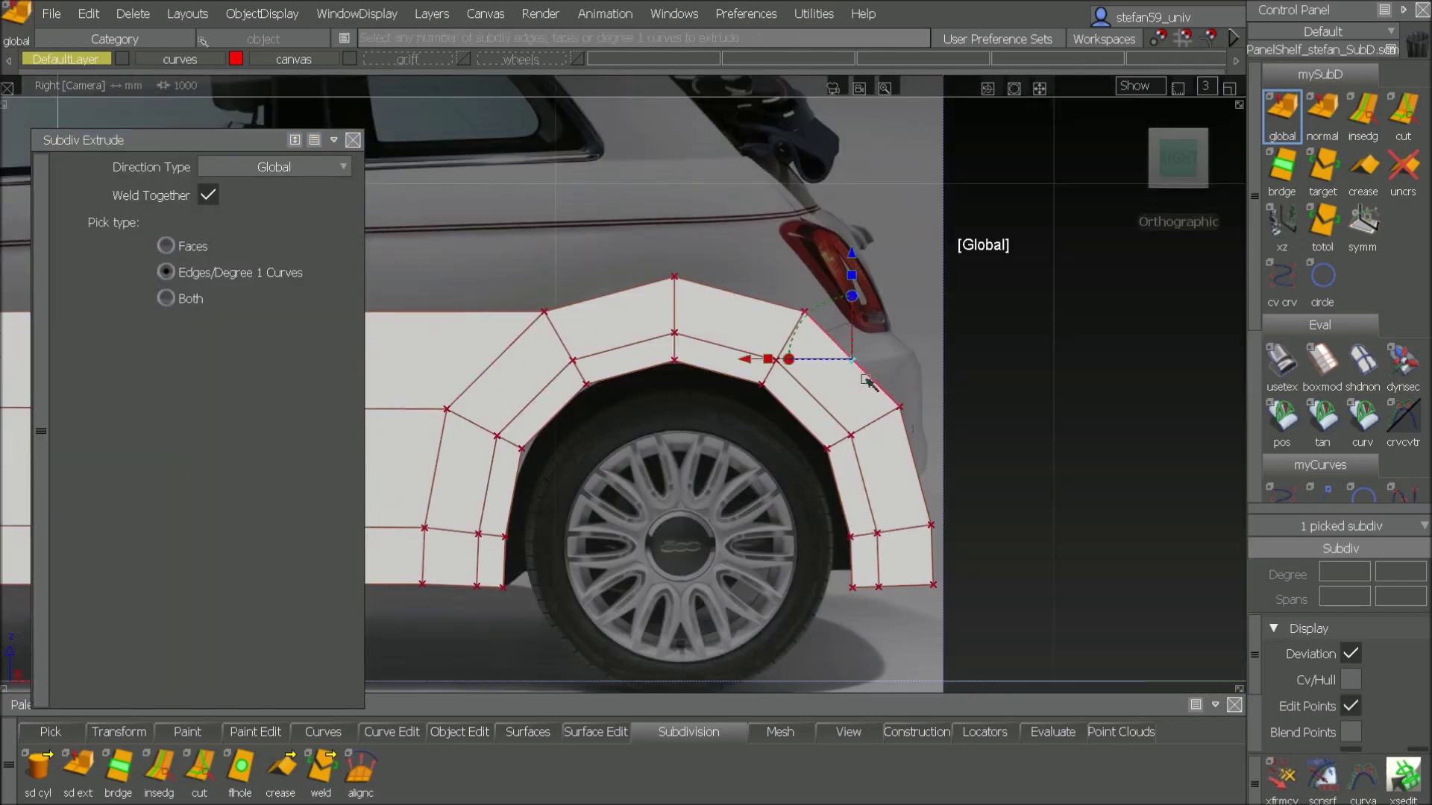
pyautogui.click(913, 462)
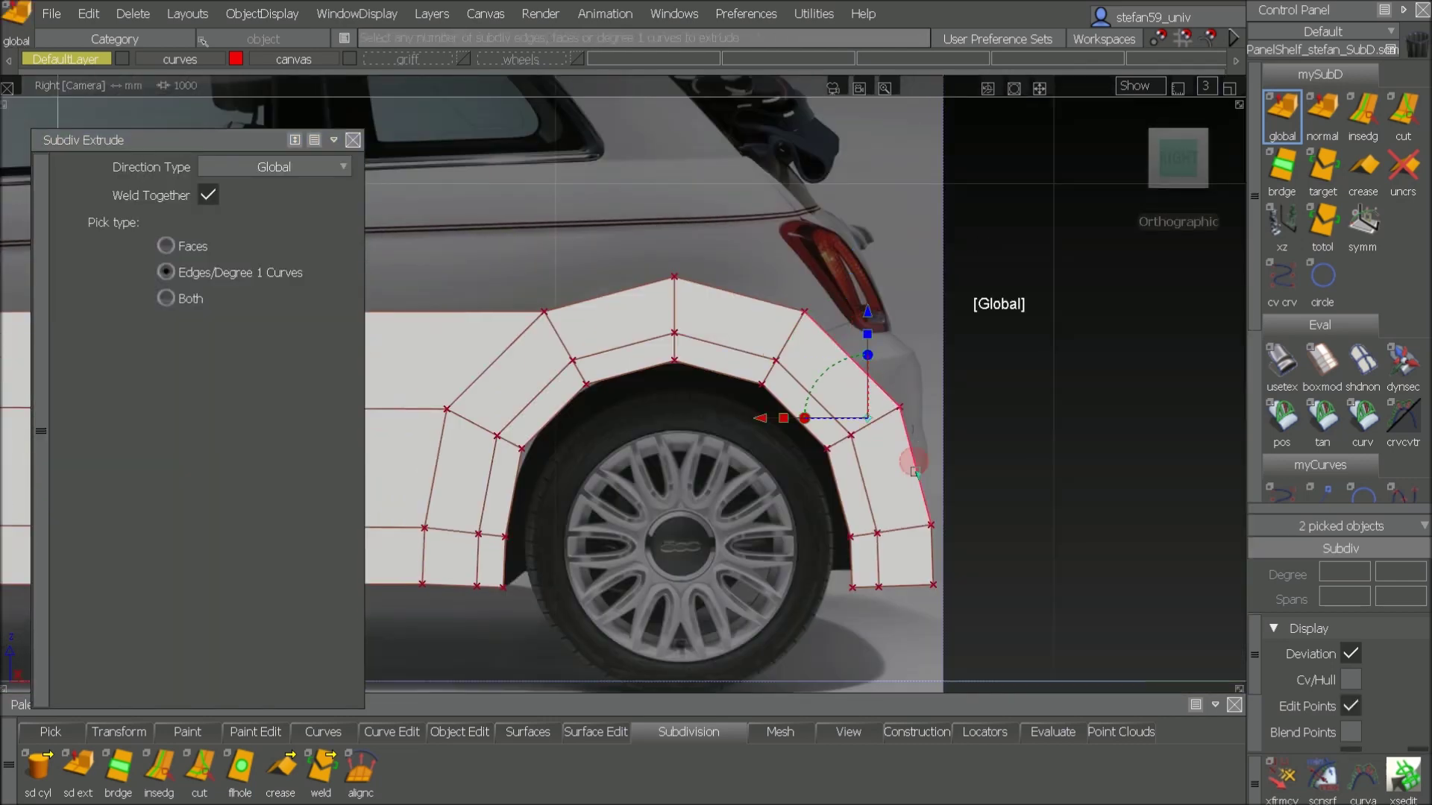
pyautogui.click(923, 553)
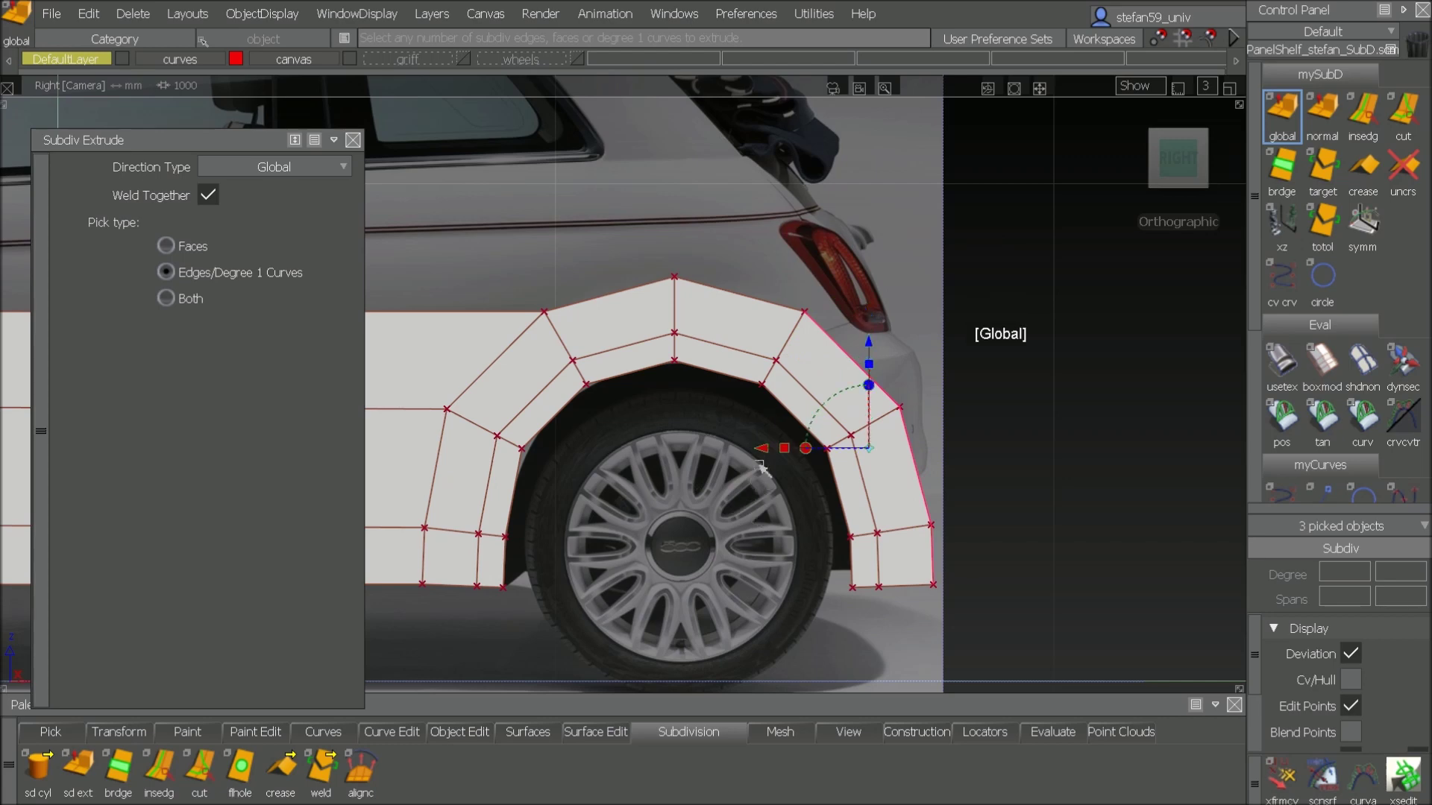
pyautogui.moveTo(762, 457); pyautogui.dragTo(800, 469)
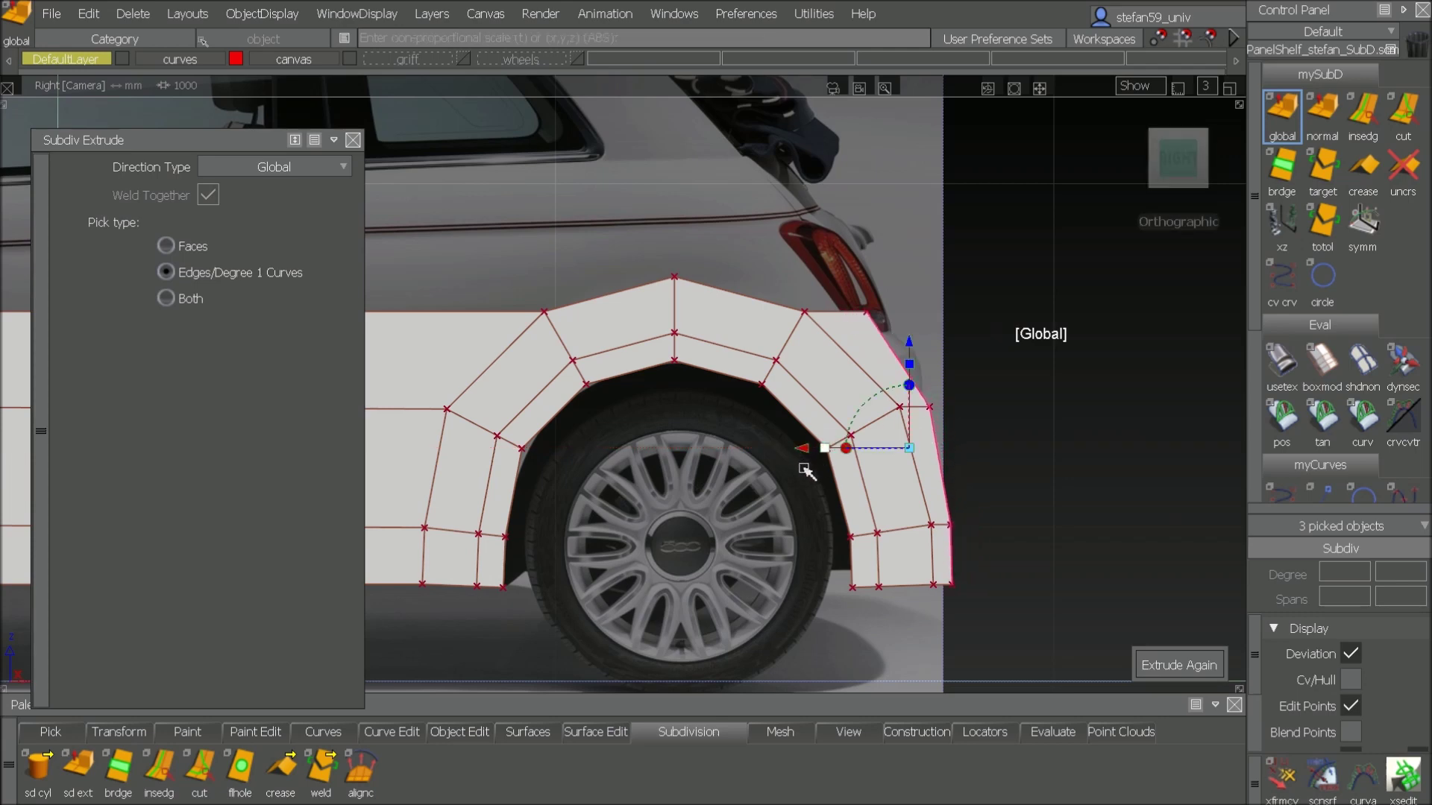
pyautogui.keyDown('ctrl'); pyautogui.keyDown('shift'); pyautogui.moveTo(1056, 620); pyautogui.dragTo(1035, 290); pyautogui.keyUp('shift'); pyautogui.keyUp('ctrl')
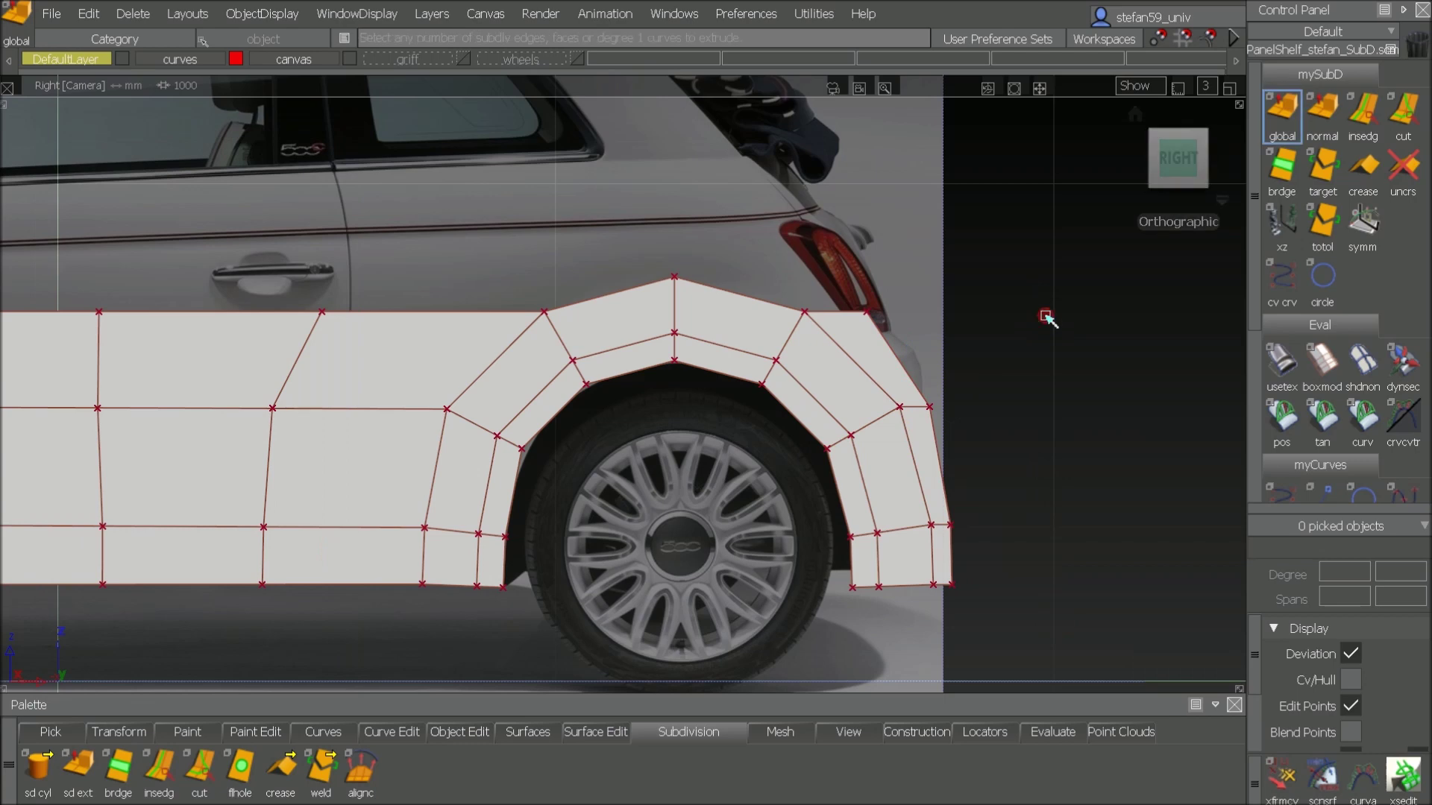
# Step: Move the six control vertices of the lower rear bumper strip forward along X by about 40 mm, and clear the selection
pyautogui.keyDown('ctrl'); pyautogui.keyDown('shift'); pyautogui.moveTo(1045, 316); pyautogui.dragTo(962, 332); pyautogui.keyUp('shift'); pyautogui.keyUp('ctrl')
pyautogui.moveTo(884, 396); pyautogui.dragTo(1021, 616)
pyautogui.keyDown('ctrl'); pyautogui.keyDown('shift'); pyautogui.moveTo(1043, 572); pyautogui.dragTo(1028, 628, button='right'); pyautogui.keyUp('shift'); pyautogui.keyUp('ctrl')
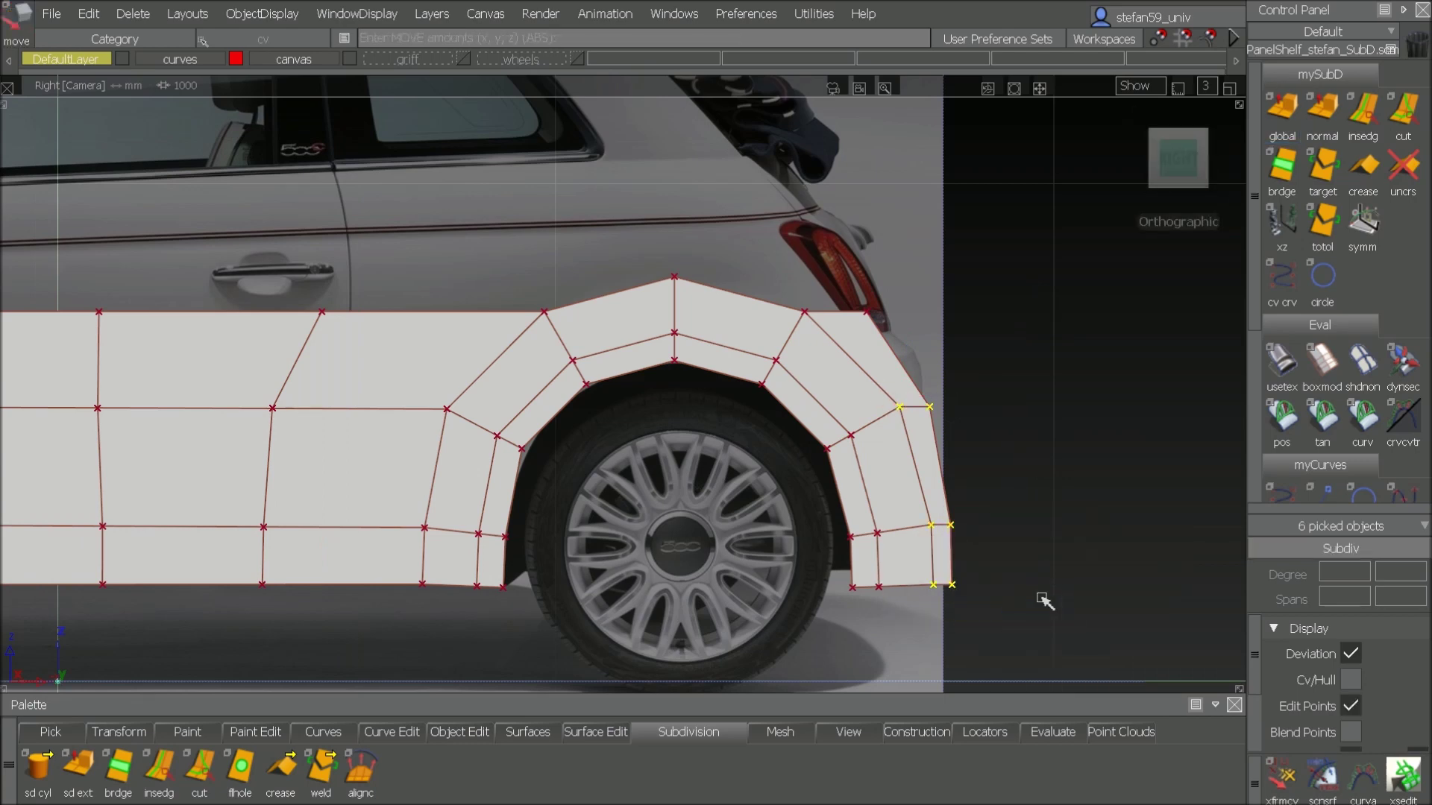
pyautogui.moveTo(1040, 597); pyautogui.dragTo(1023, 601, button='middle')
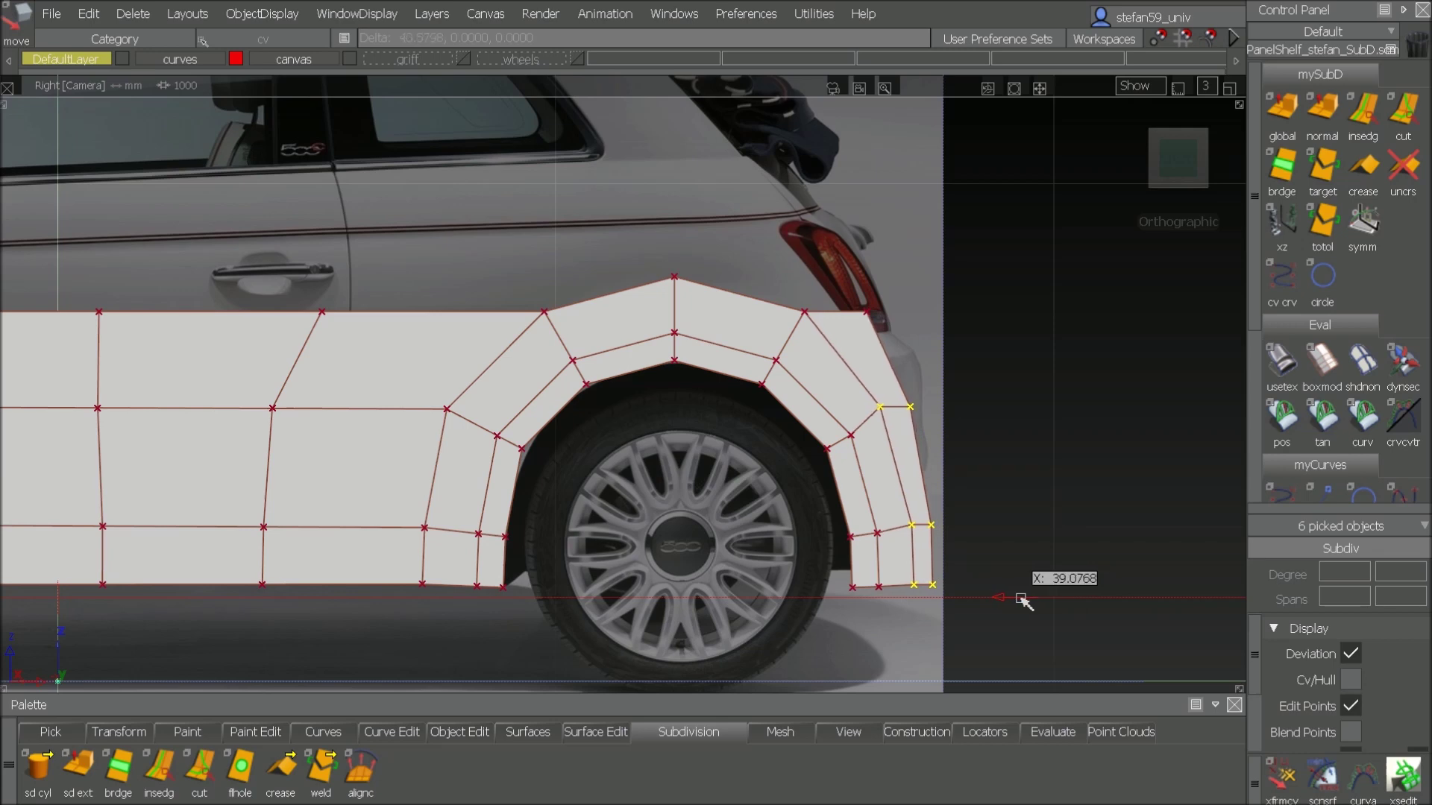
pyautogui.keyDown('ctrl'); pyautogui.keyDown('shift'); pyautogui.moveTo(1021, 599); pyautogui.dragTo(1019, 570); pyautogui.keyUp('shift'); pyautogui.keyUp('ctrl')
# Step: Extrude the whole upper boundary edge row of the body side upward along global Z toward the beltline, and flatten it in Z
pyautogui.keyDown('alt'); pyautogui.keyDown('shift'); pyautogui.moveTo(723, 282); pyautogui.dragTo(725, 347, button='right'); pyautogui.keyUp('shift'); pyautogui.keyUp('alt')
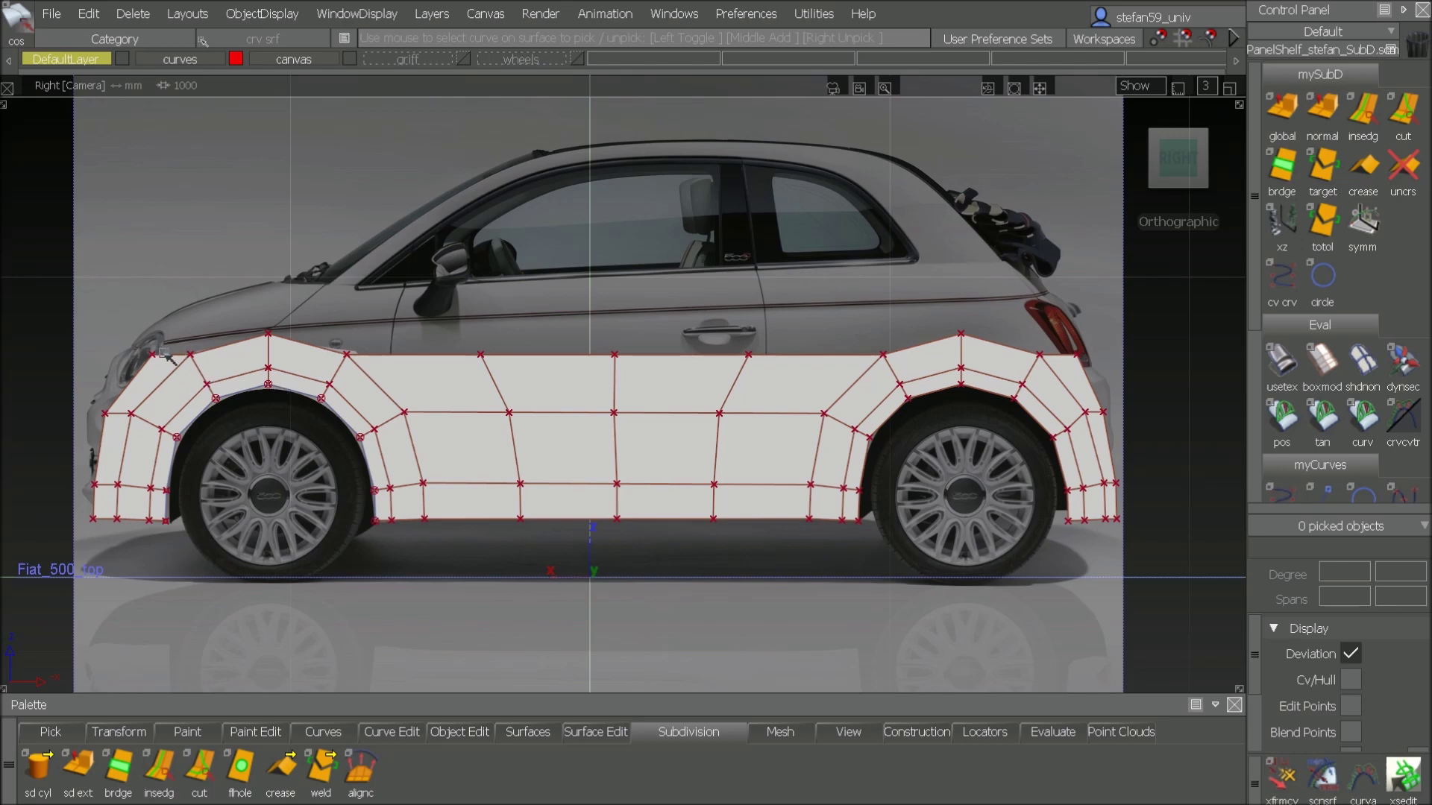
pyautogui.keyDown('ctrl'); pyautogui.keyDown('shift'); pyautogui.moveTo(731, 323); pyautogui.dragTo(730, 456); pyautogui.keyUp('shift'); pyautogui.keyUp('ctrl')
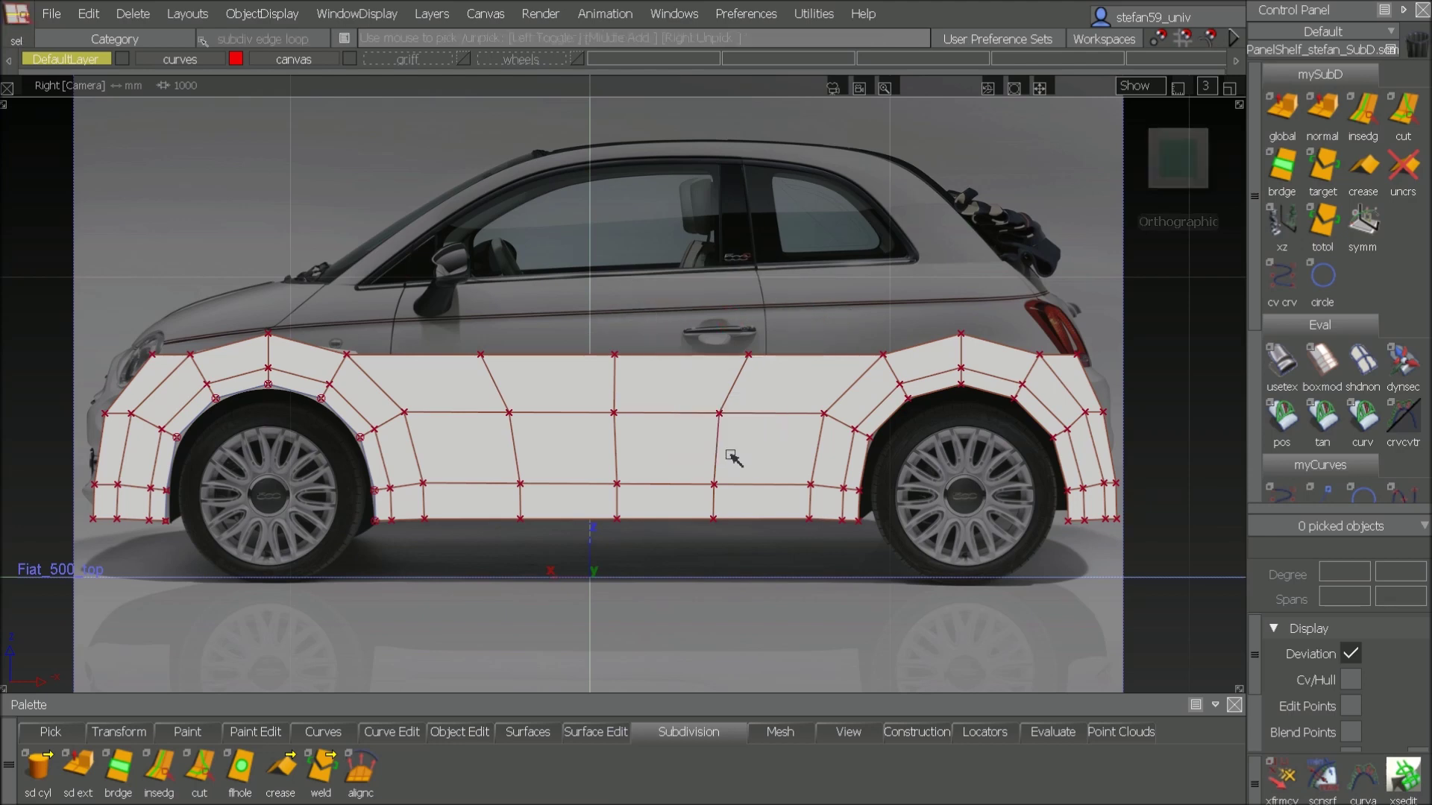
pyautogui.click(171, 356)
pyautogui.click(225, 350)
pyautogui.click(317, 346)
pyautogui.click(410, 355)
pyautogui.click(932, 342)
pyautogui.click(1006, 348)
pyautogui.click(1063, 359)
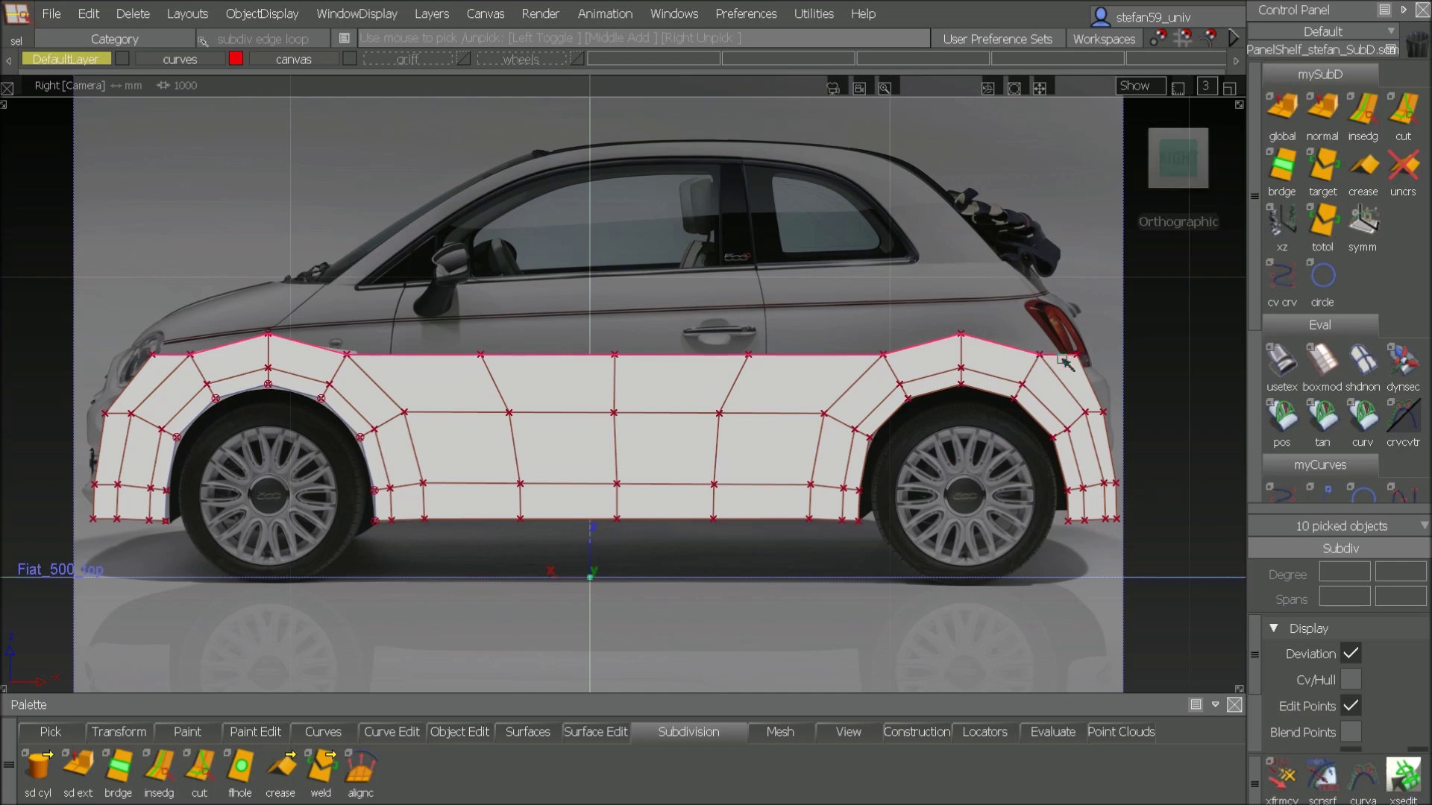
pyautogui.click(1281, 112)
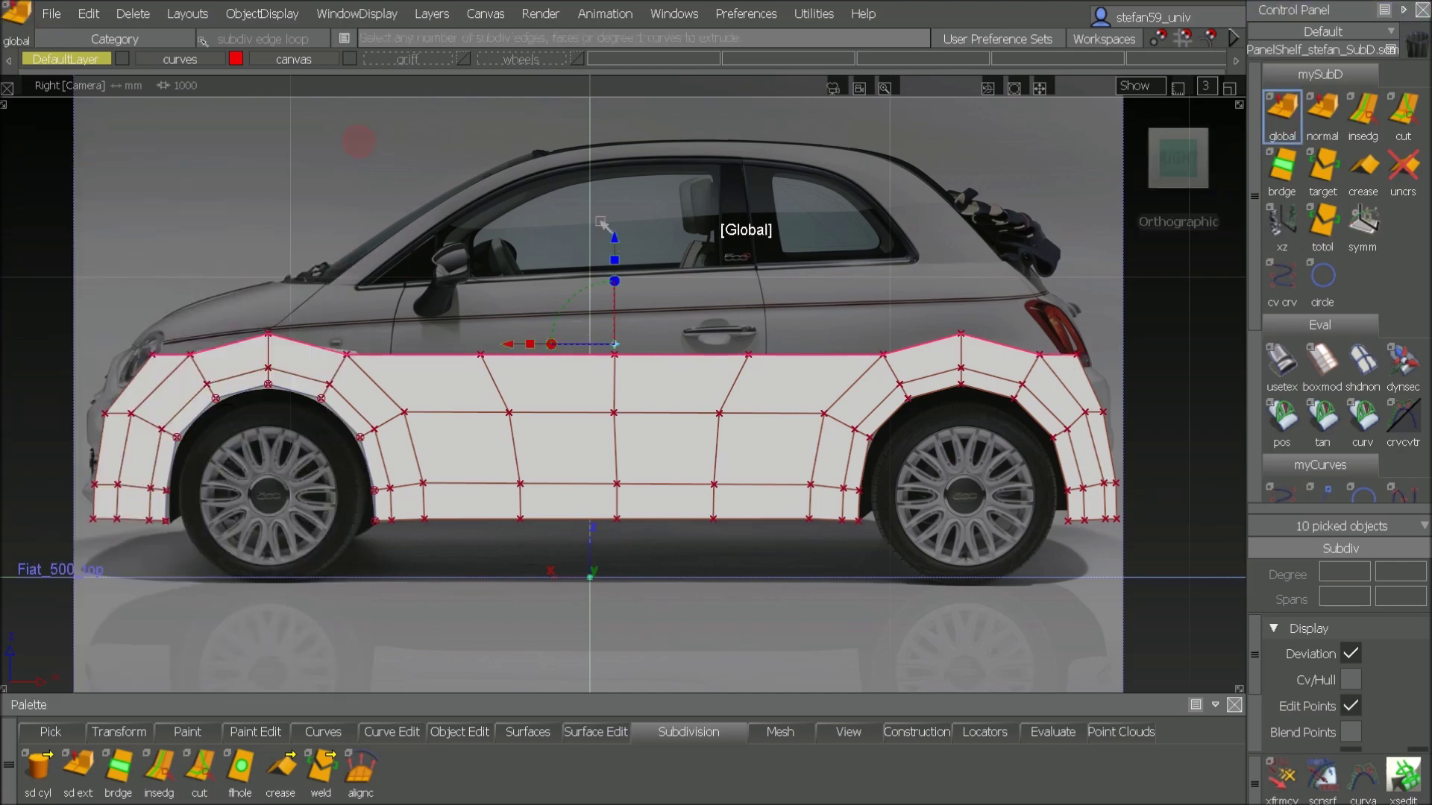
pyautogui.moveTo(616, 245); pyautogui.dragTo(613, 322)
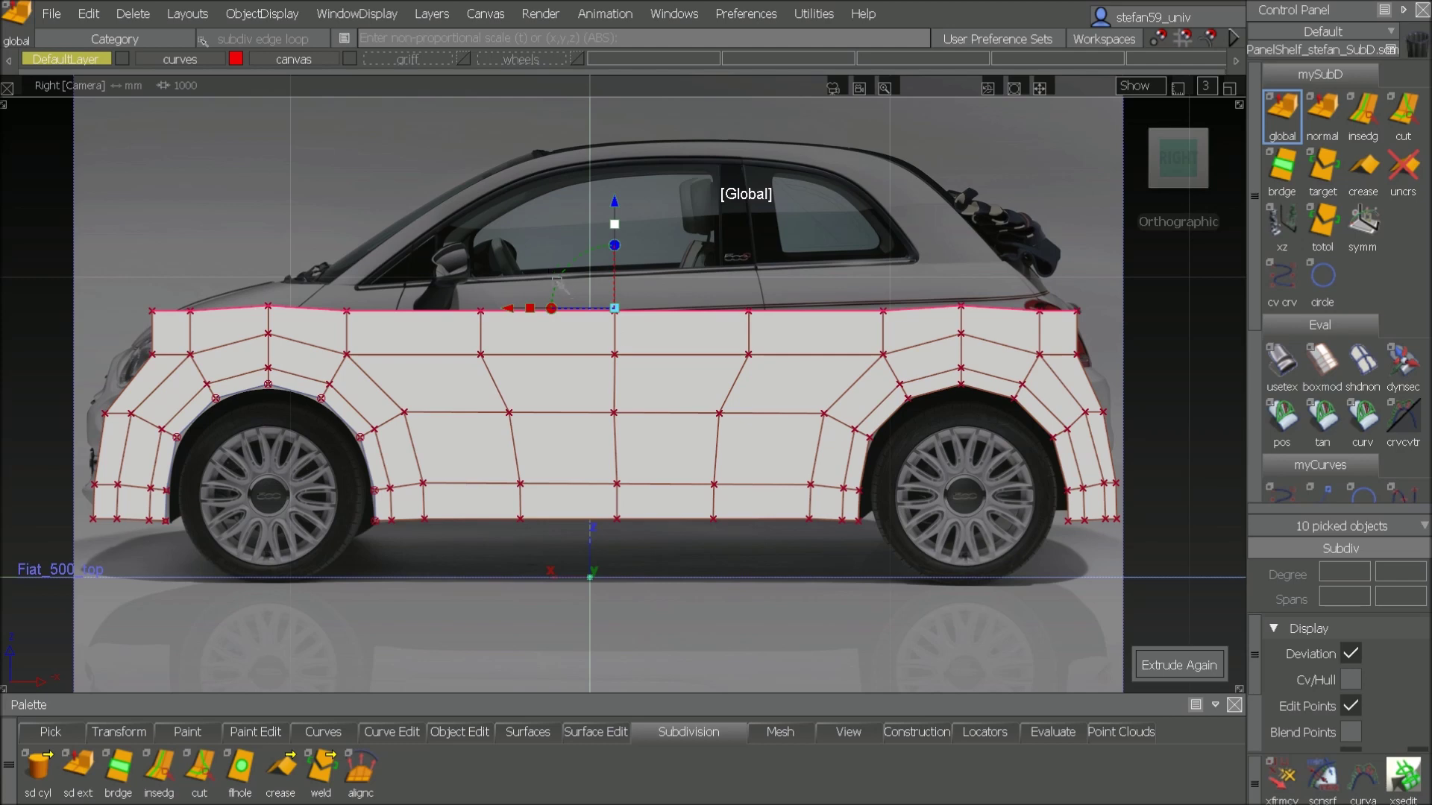
# Step: Rotate, lower and flatten the extruded upper edge row so it follows the sloping red pinstripe on the side photo
pyautogui.click(557, 281)
pyautogui.moveTo(557, 285); pyautogui.dragTo(577, 280)
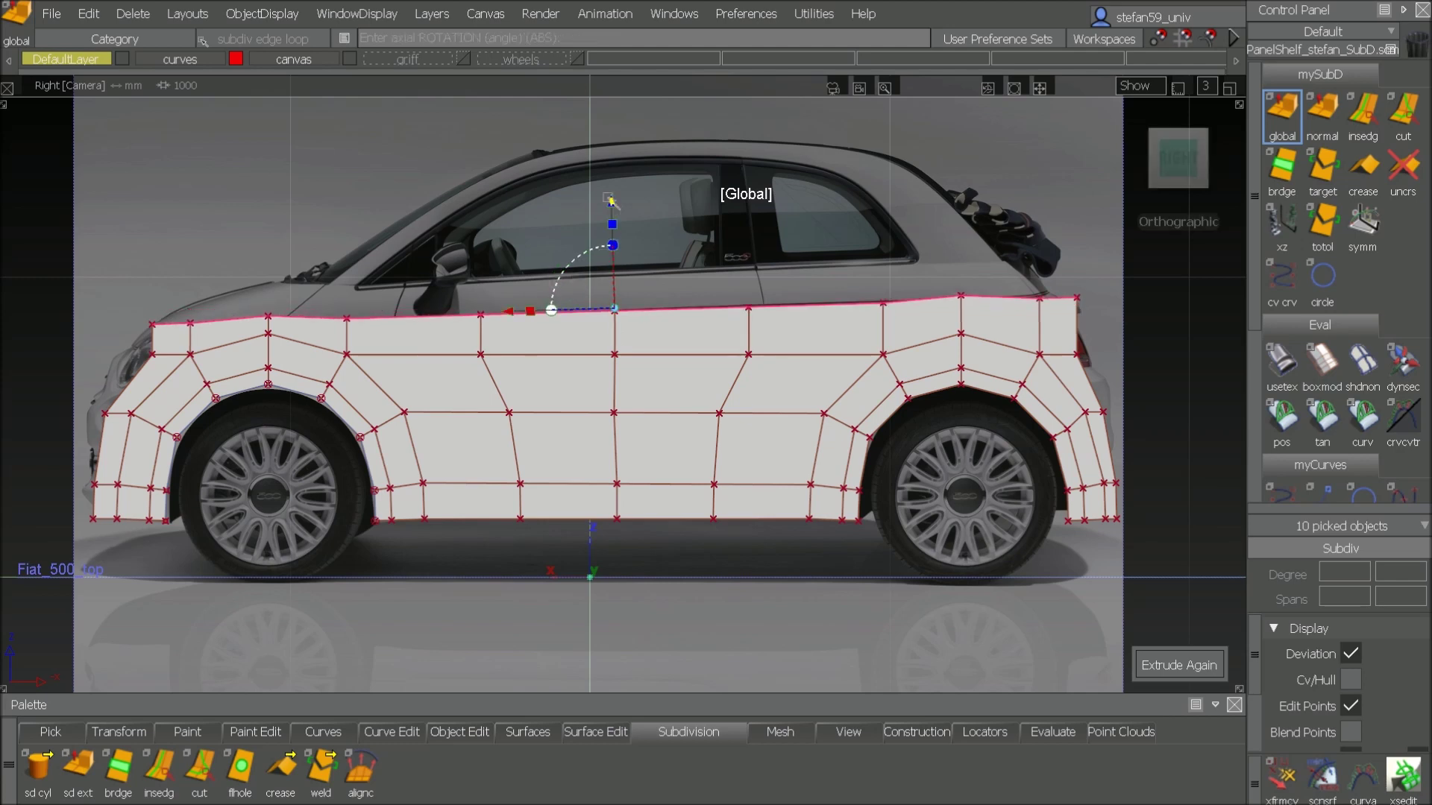
pyautogui.moveTo(608, 198); pyautogui.dragTo(608, 207)
pyautogui.moveTo(561, 274); pyautogui.dragTo(565, 274)
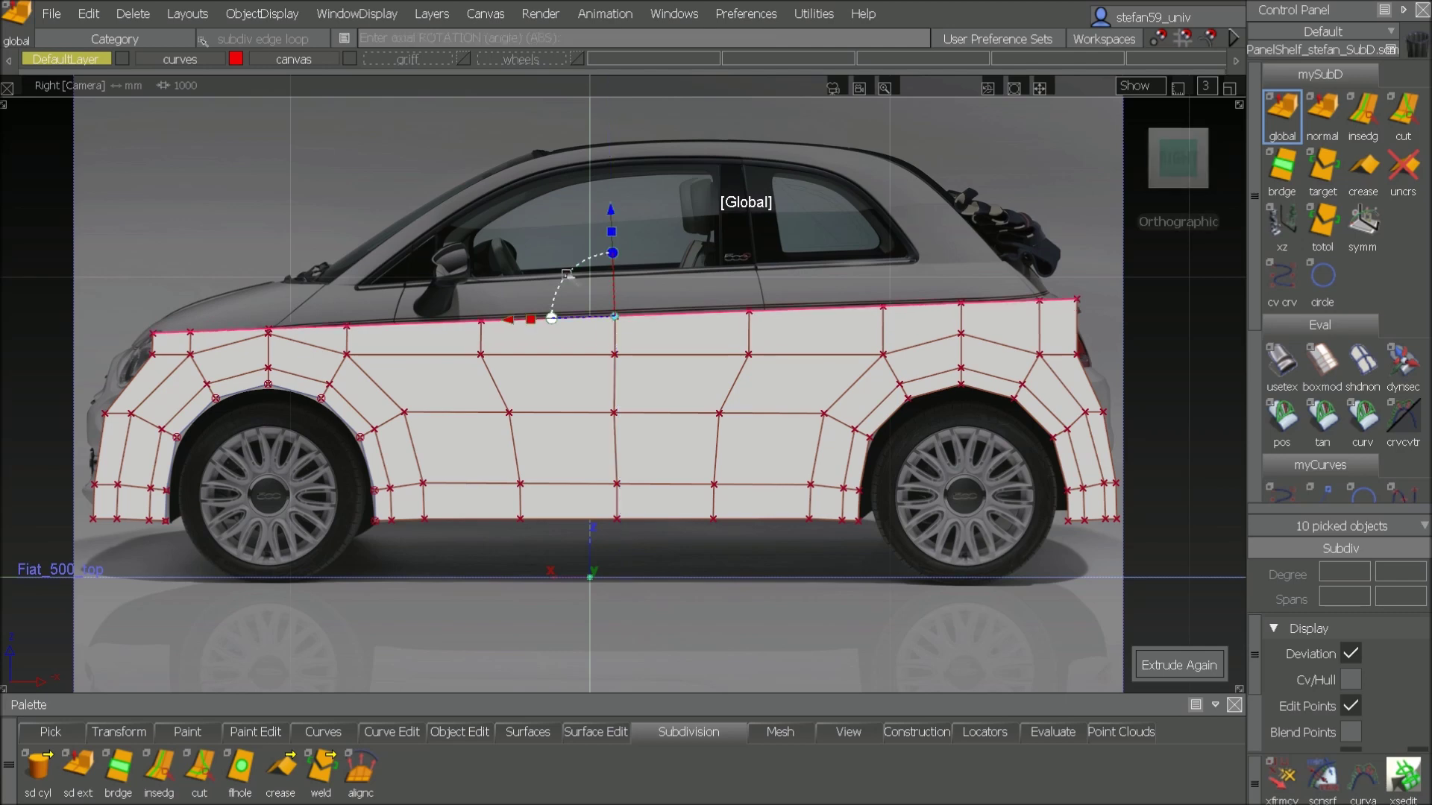
# Step: Move the two end vertices at the rear and front of the upper edge row inward along X toward the tail light and headlight contours
pyautogui.moveTo(1077, 300)
pyautogui.mouseDown(button='middle')
pyautogui.moveTo(1055, 299)
pyautogui.moveTo(1090, 307)
pyautogui.moveTo(1071, 307)
pyautogui.mouseUp(button='middle')
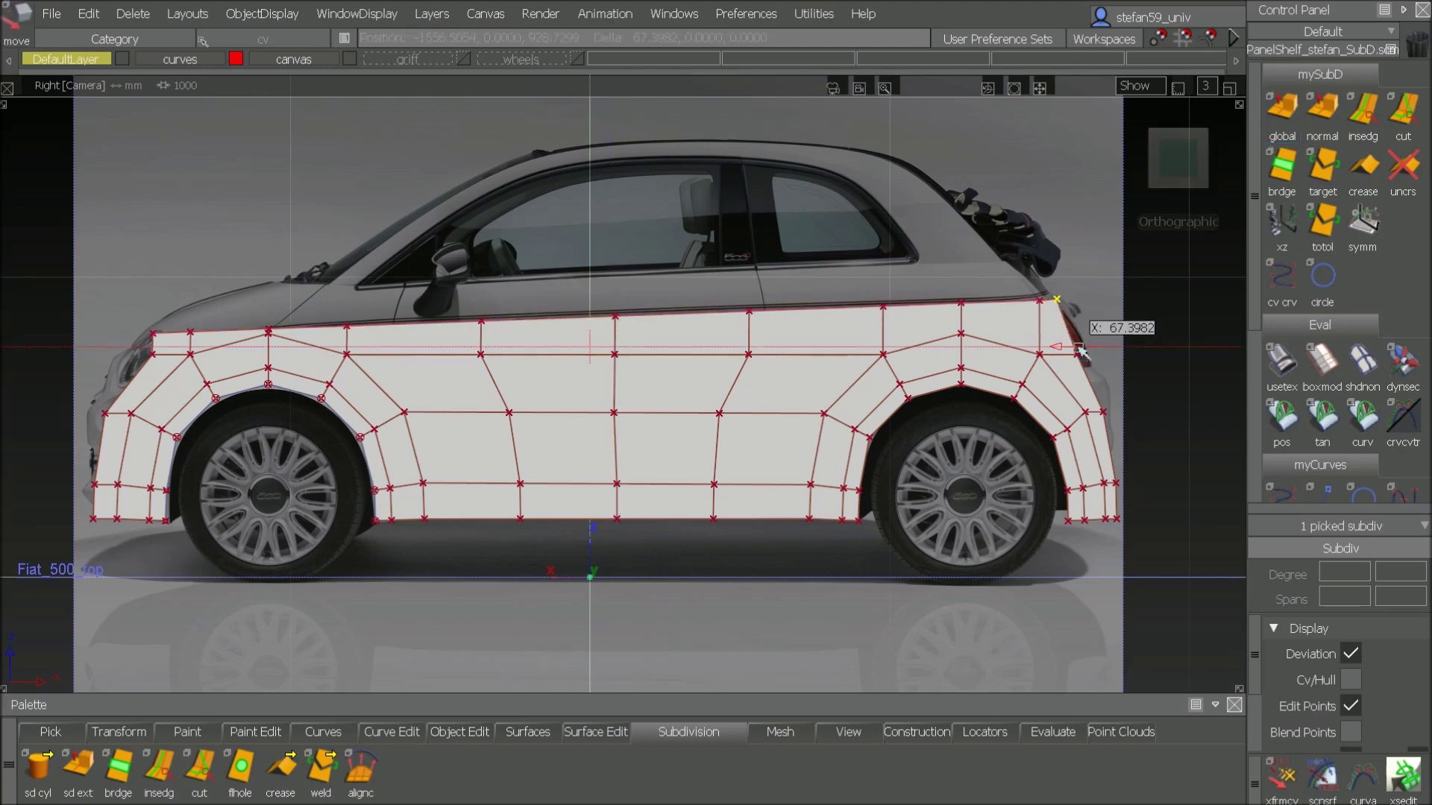
pyautogui.click(1039, 305)
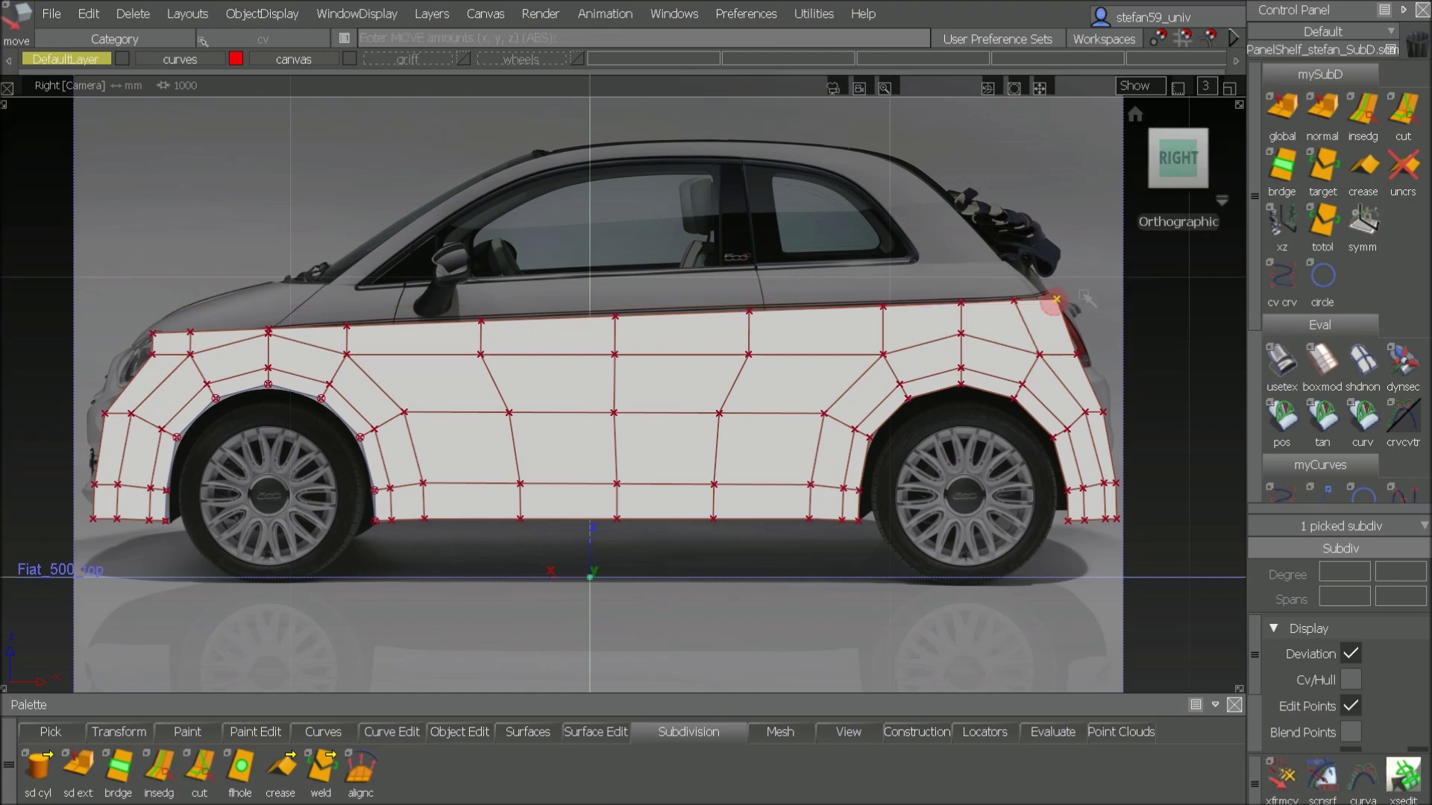
pyautogui.moveTo(1071, 309); pyautogui.dragTo(1092, 298, button='middle')
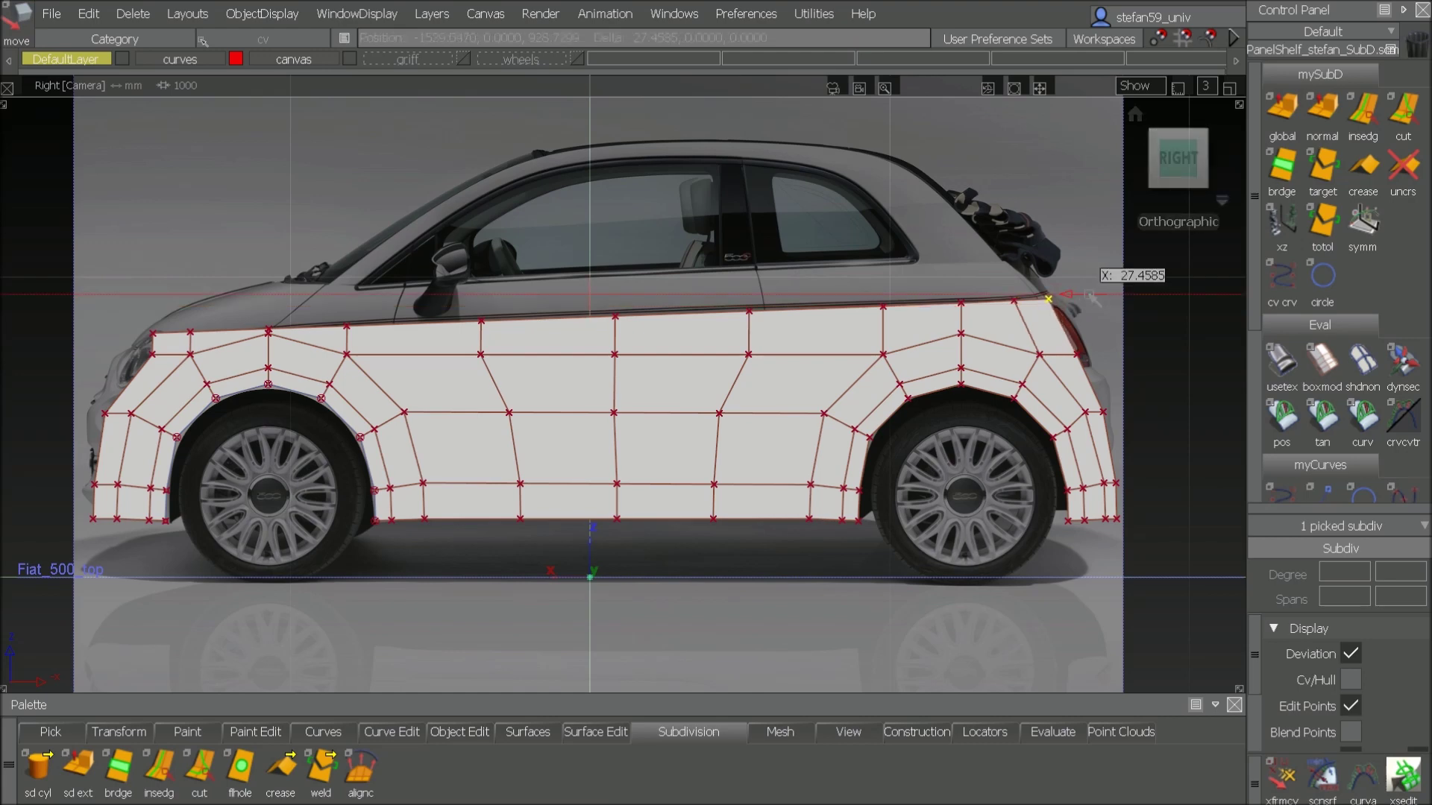
pyautogui.click(152, 337)
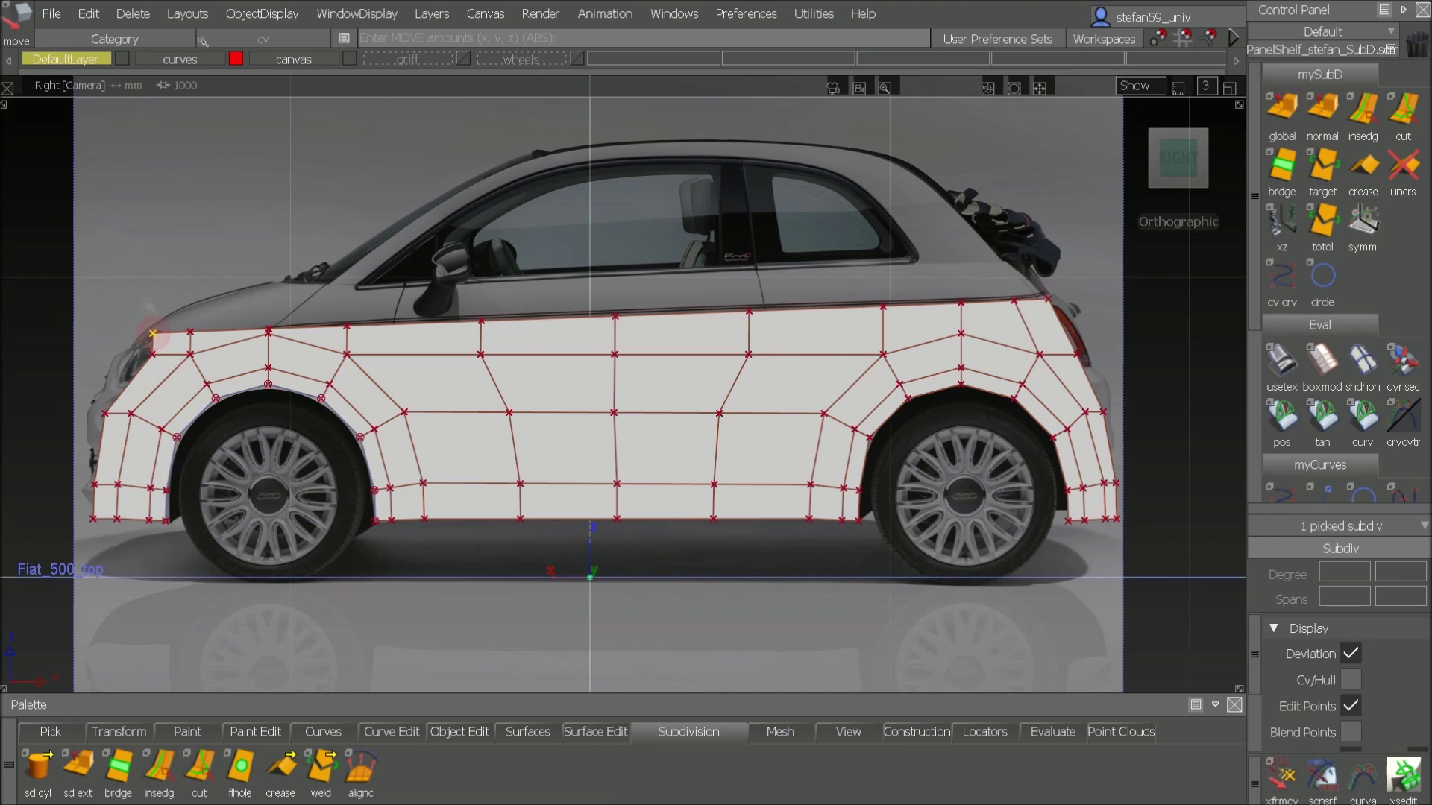
pyautogui.moveTo(151, 291); pyautogui.dragTo(238, 264, button='middle')
pyautogui.click(188, 335)
# Step: Raise the bottom two rows of control vertices behind the rear wheel slightly along Z, and clear the selection
pyautogui.keyDown('ctrl'); pyautogui.keyDown('shift'); pyautogui.moveTo(524, 486); pyautogui.dragTo(604, 93); pyautogui.keyUp('shift'); pyautogui.keyUp('ctrl')
pyautogui.moveTo(1059, 478); pyautogui.dragTo(1146, 533)
pyautogui.keyDown('ctrl'); pyautogui.keyDown('shift'); pyautogui.moveTo(1128, 565); pyautogui.dragTo(1132, 594, button='middle'); pyautogui.keyUp('shift'); pyautogui.keyUp('ctrl')
pyautogui.moveTo(1135, 597); pyautogui.dragTo(1134, 586, button='right')
pyautogui.keyDown('ctrl'); pyautogui.keyDown('shift'); pyautogui.moveTo(1132, 584); pyautogui.dragTo(1111, 418); pyautogui.keyUp('shift'); pyautogui.keyUp('ctrl')
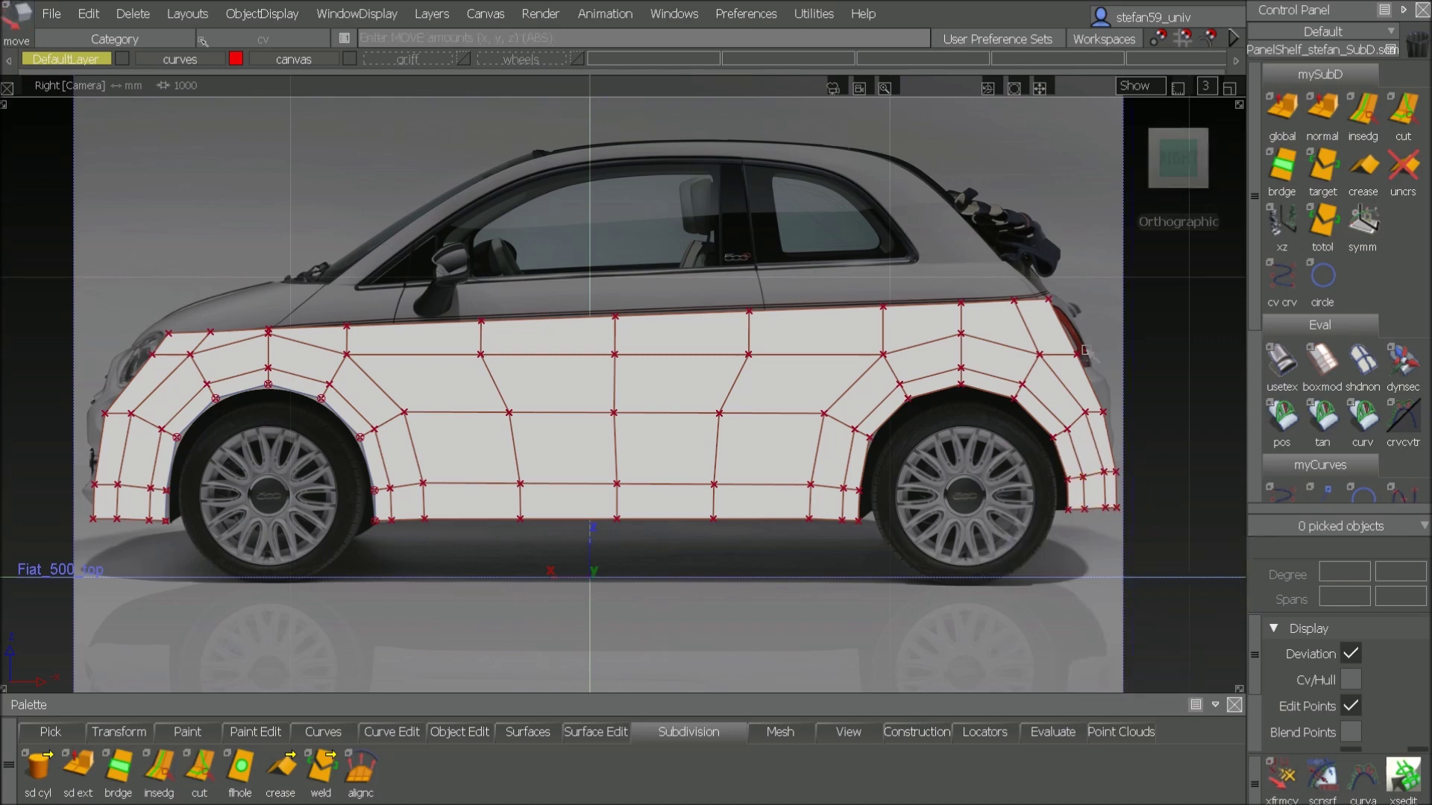
# Step: Move the whole body side surface outward along Y to the outer edge of the tyre on the front-view blueprint
pyautogui.keyDown('alt'); pyautogui.keyDown('shift'); pyautogui.moveTo(313, 439); pyautogui.dragTo(586, 451); pyautogui.keyUp('shift'); pyautogui.keyUp('alt')
pyautogui.moveTo(1160, 187)
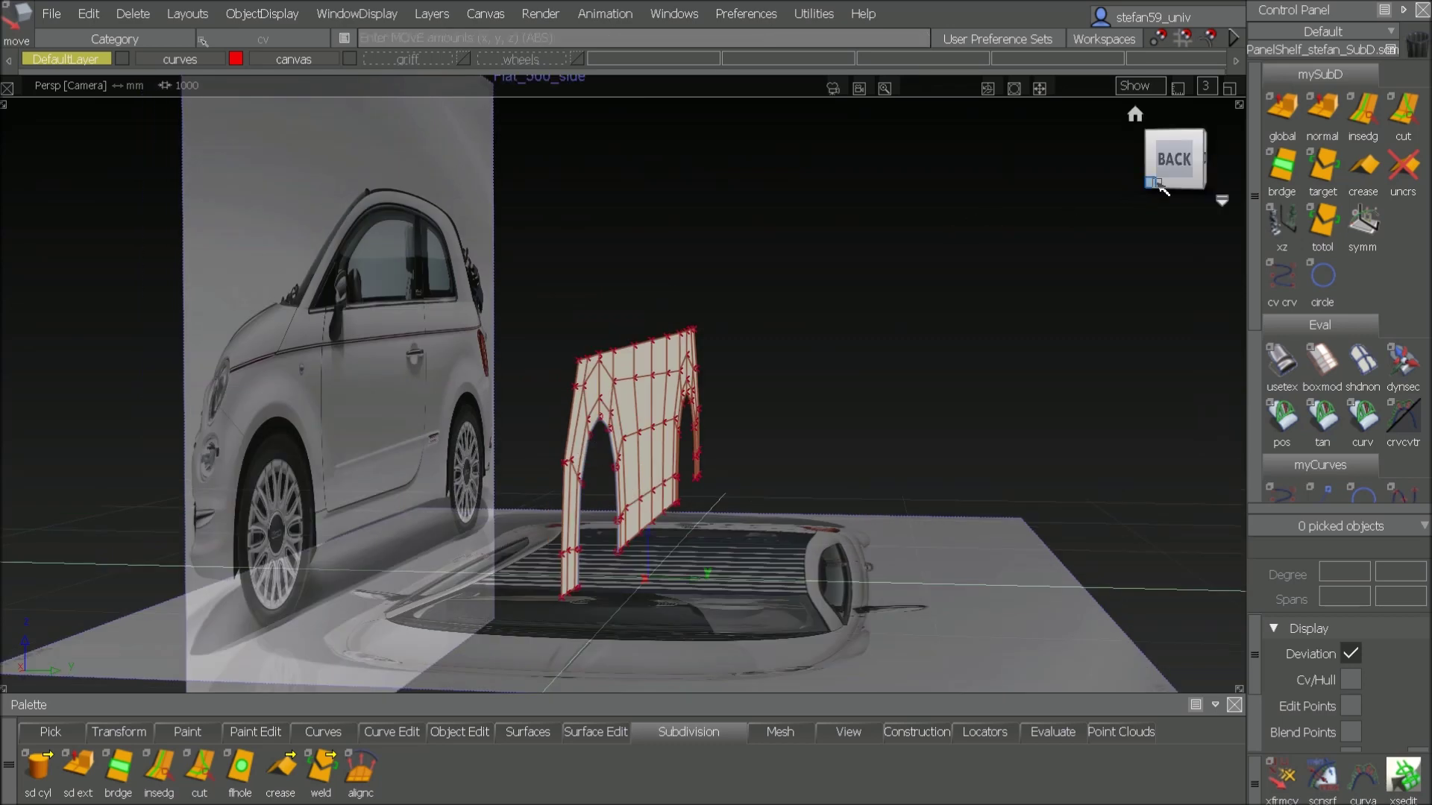
pyautogui.click(1175, 159)
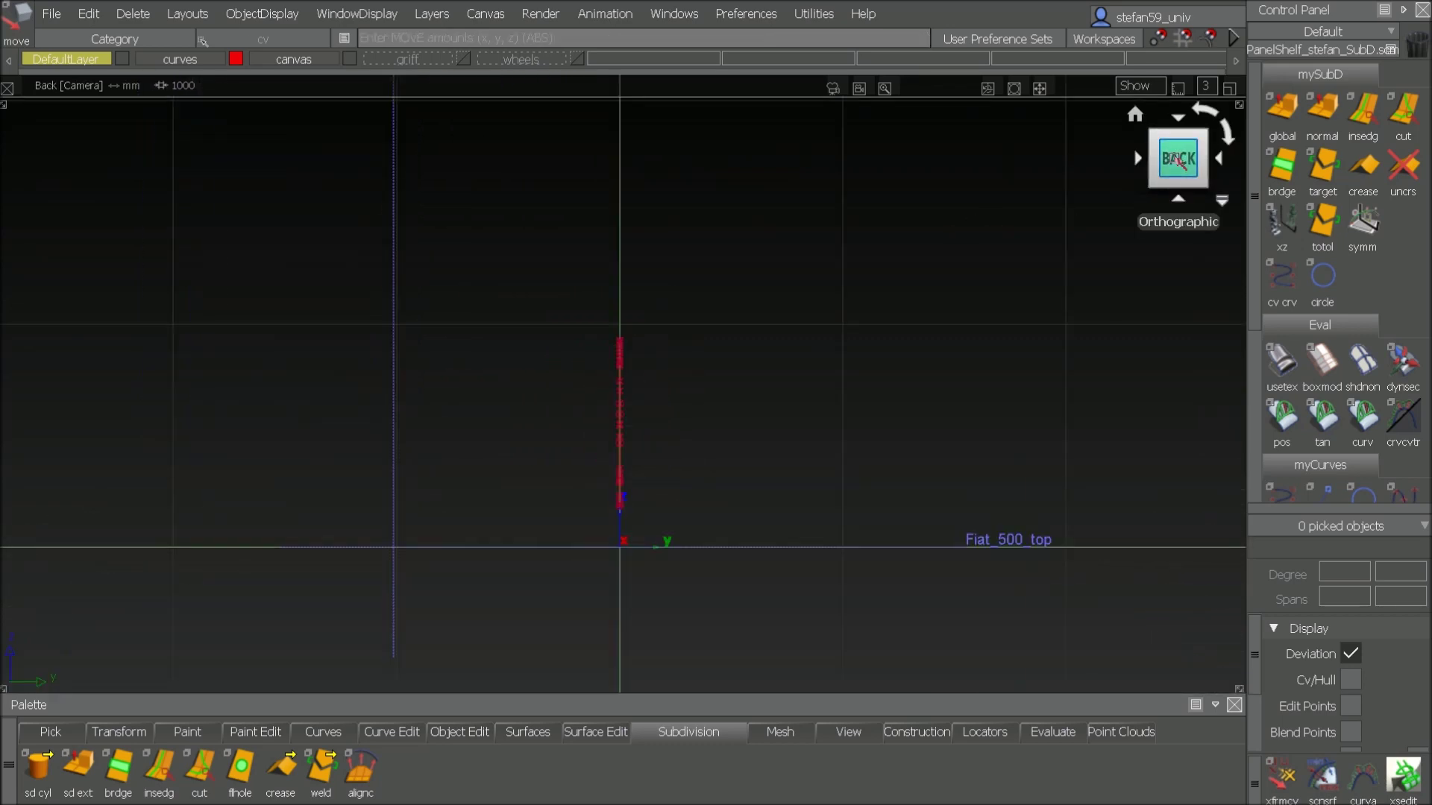
pyautogui.keyDown('ctrl'); pyautogui.keyDown('shift'); pyautogui.moveTo(723, 394); pyautogui.dragTo(727, 442); pyautogui.keyUp('shift'); pyautogui.keyUp('ctrl')
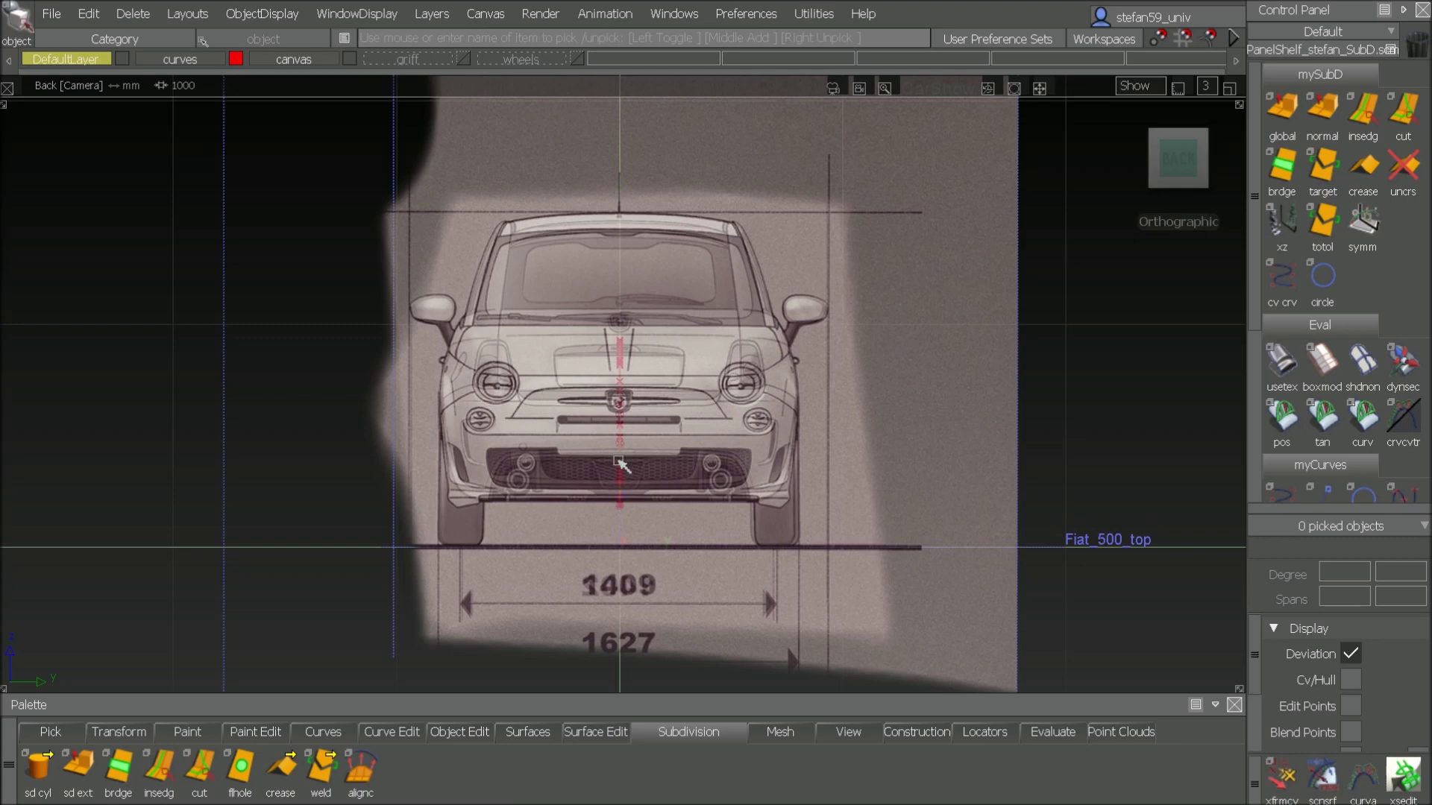
pyautogui.click(619, 461)
pyautogui.keyDown('ctrl'); pyautogui.keyDown('shift'); pyautogui.moveTo(1045, 418); pyautogui.dragTo(1040, 465, button='middle'); pyautogui.keyUp('shift'); pyautogui.keyUp('ctrl')
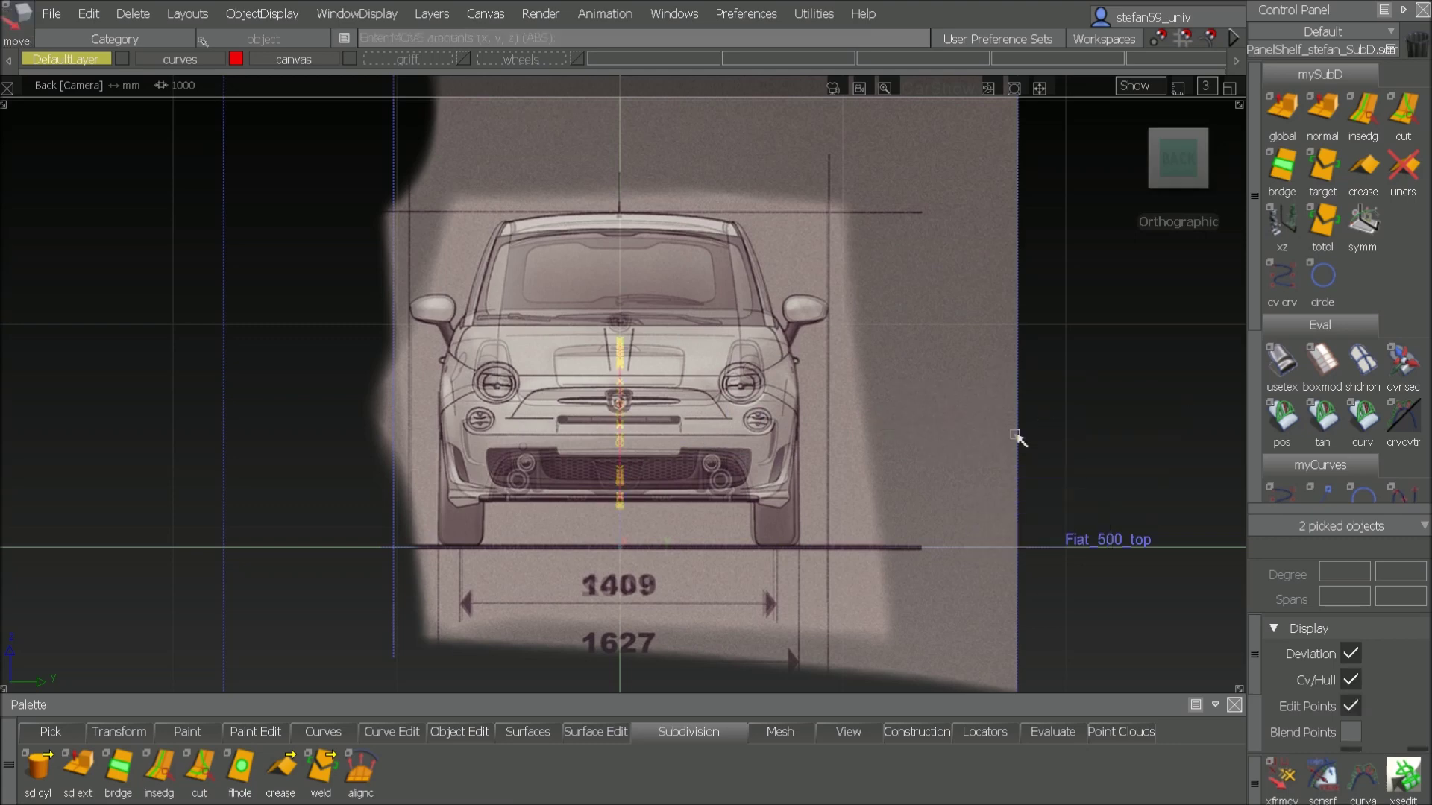
pyautogui.moveTo(917, 411); pyautogui.dragTo(1092, 449, button='middle')
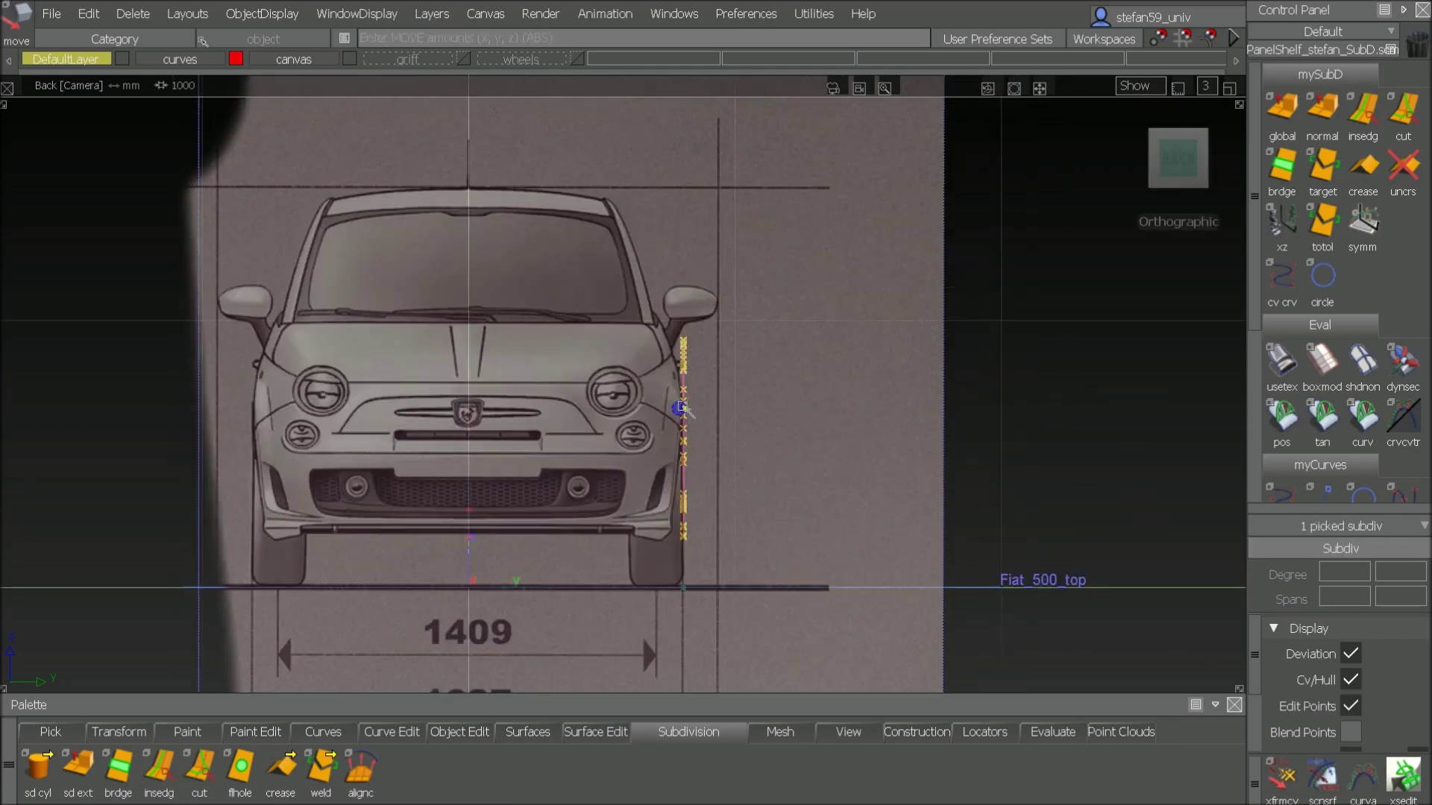
# Step: Move the bottom row of control vertices inward along Y to the lower body contour on the front-view blueprint
pyautogui.scroll(3, 681, 409)
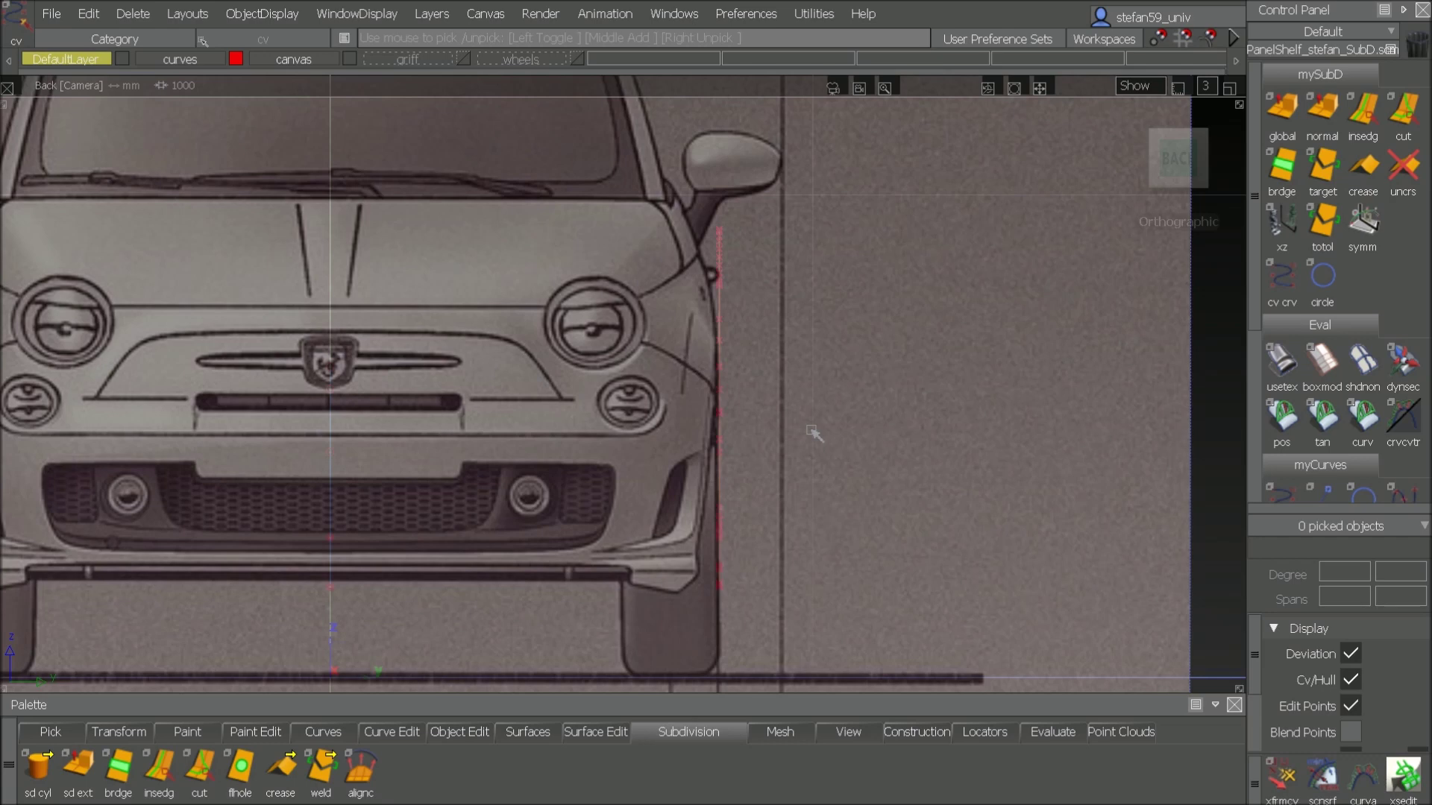
pyautogui.moveTo(675, 569); pyautogui.dragTo(802, 636)
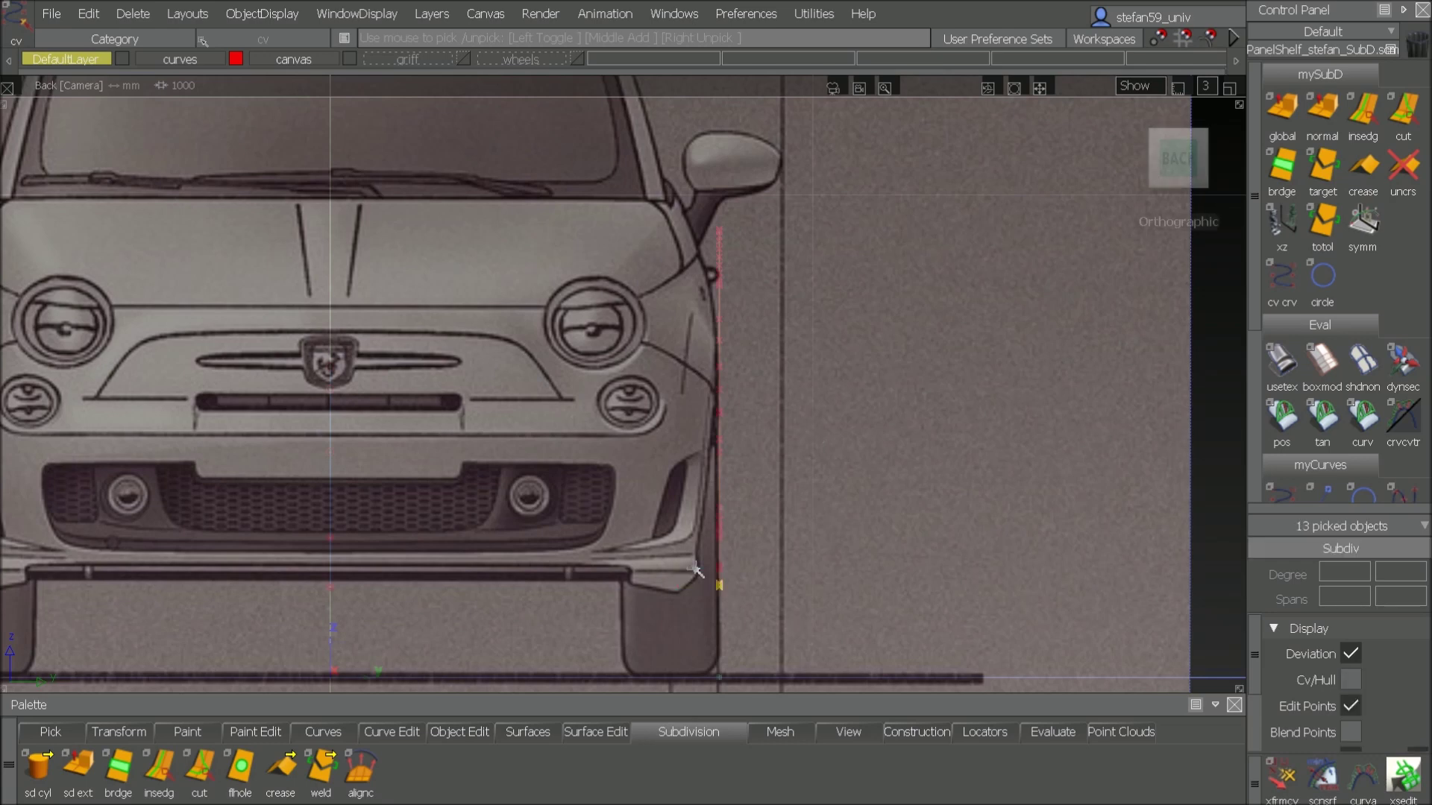
pyautogui.keyDown('ctrl'); pyautogui.keyDown('shift'); pyautogui.moveTo(793, 571); pyautogui.dragTo(799, 605, button='middle'); pyautogui.keyUp('shift'); pyautogui.keyUp('ctrl')
pyautogui.moveTo(807, 608); pyautogui.dragTo(788, 610, button='middle')
# Step: Move the second row of control vertices from the bottom slightly inward along Y to follow the blueprint's body contour
pyautogui.keyDown('ctrl'); pyautogui.keyDown('shift'); pyautogui.moveTo(784, 589); pyautogui.dragTo(778, 545); pyautogui.keyUp('shift'); pyautogui.keyUp('ctrl')
pyautogui.keyDown('ctrl'); pyautogui.keyDown('shift'); pyautogui.moveTo(768, 510); pyautogui.dragTo(785, 510); pyautogui.keyUp('shift'); pyautogui.keyUp('ctrl')
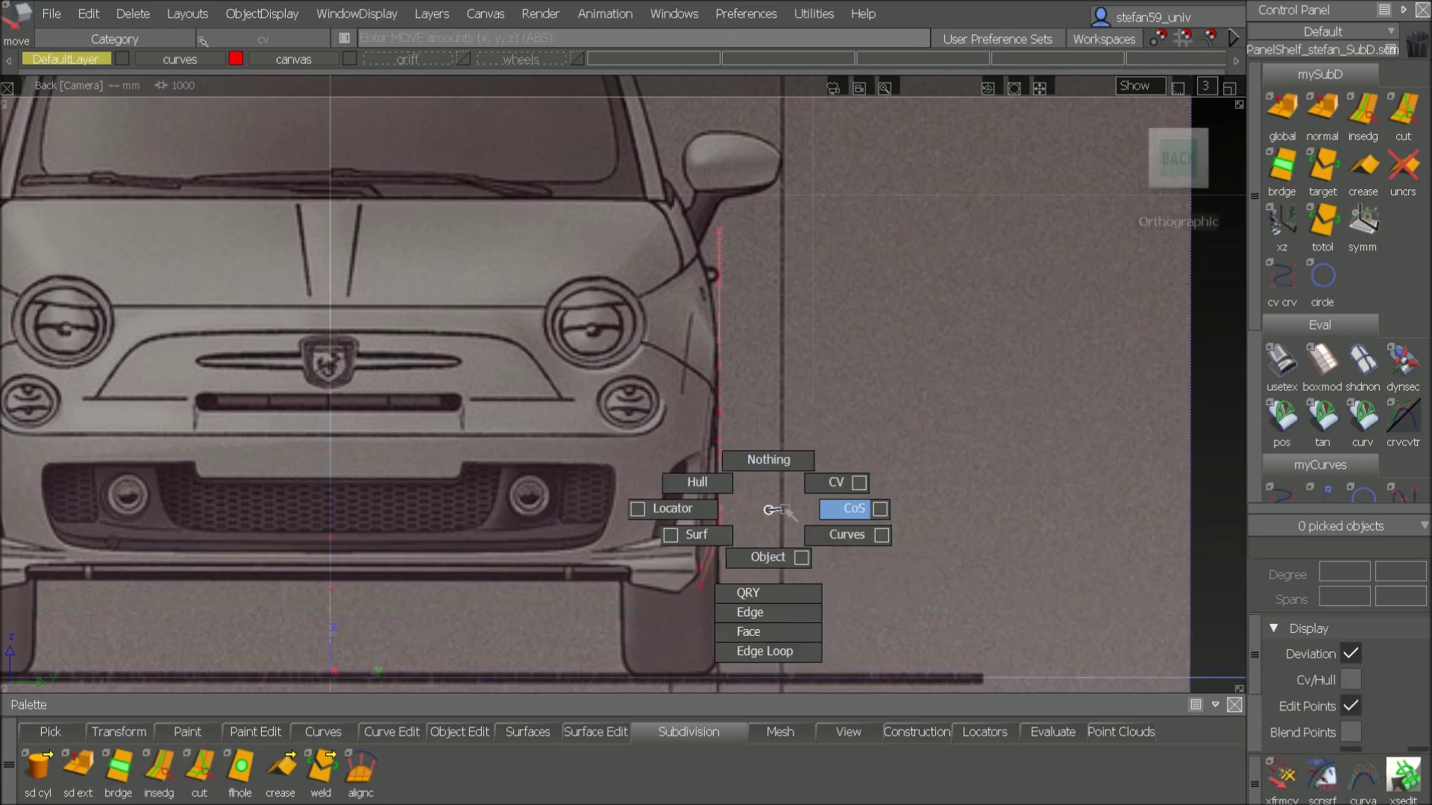
pyautogui.keyDown('ctrl'); pyautogui.keyDown('shift'); pyautogui.moveTo(785, 510); pyautogui.dragTo(797, 503); pyautogui.keyUp('shift'); pyautogui.keyUp('ctrl')
pyautogui.keyDown('ctrl'); pyautogui.keyDown('shift'); pyautogui.moveTo(773, 458); pyautogui.dragTo(795, 431); pyautogui.keyUp('shift'); pyautogui.keyUp('ctrl')
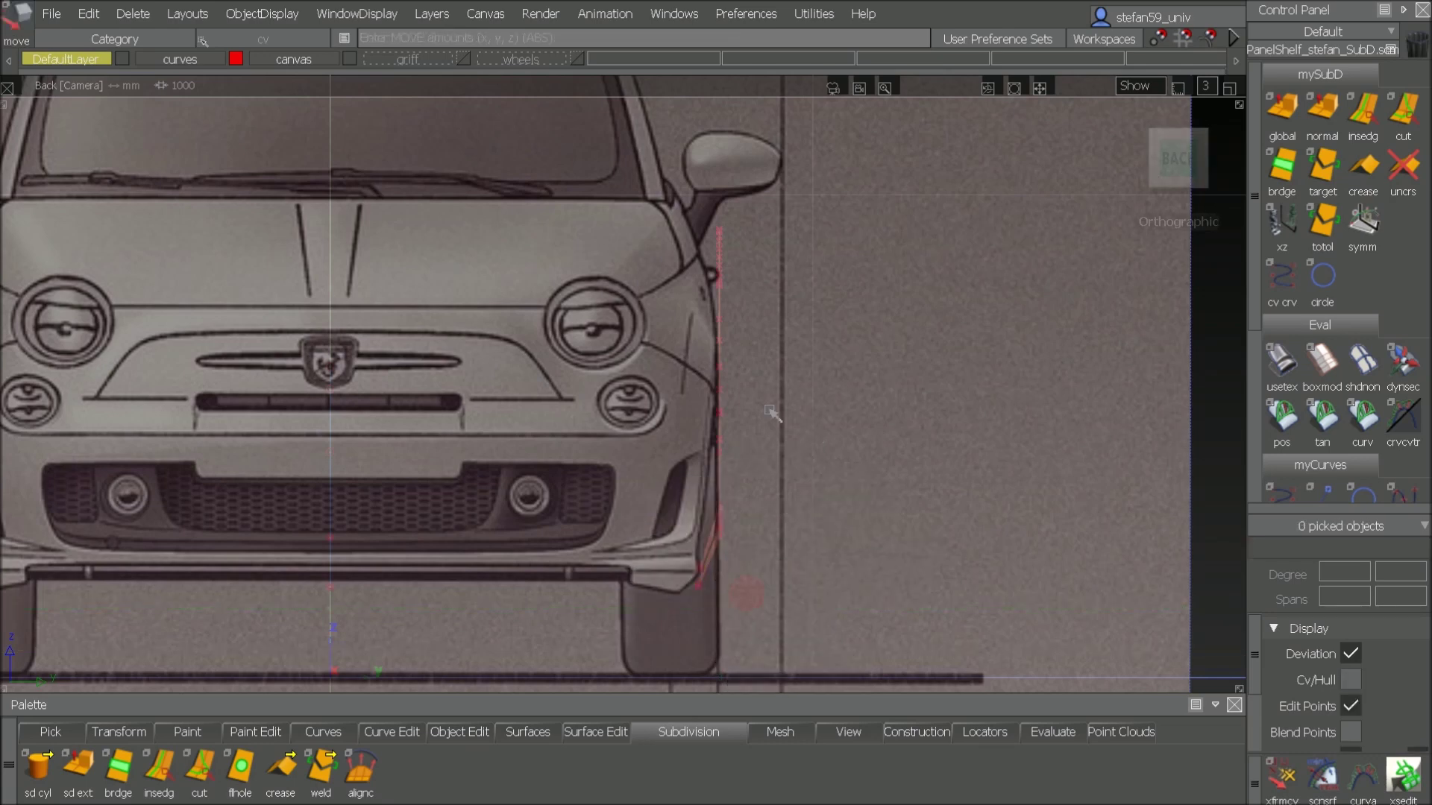
pyautogui.moveTo(704, 491); pyautogui.dragTo(772, 568)
pyautogui.keyDown('ctrl'); pyautogui.keyDown('shift'); pyautogui.moveTo(783, 556); pyautogui.dragTo(777, 602, button='middle'); pyautogui.keyUp('shift'); pyautogui.keyUp('ctrl')
pyautogui.moveTo(790, 593); pyautogui.dragTo(777, 591, button='middle')
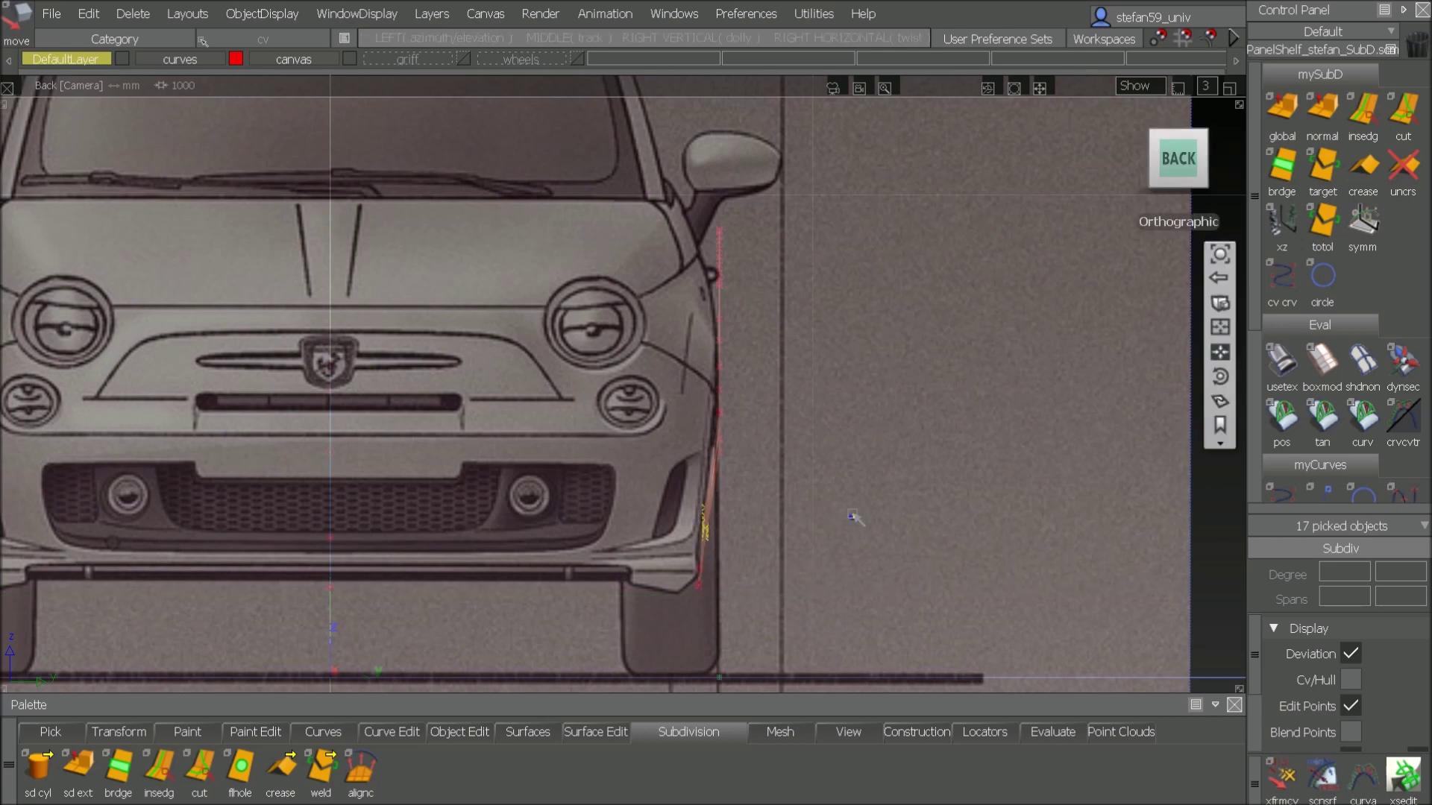
# Step: Shift the small group of control vertices just above the second row slightly inward along Y onto the blueprint contour
pyautogui.keyDown('alt'); pyautogui.keyDown('shift'); pyautogui.moveTo(852, 516); pyautogui.dragTo(983, 407, button='right'); pyautogui.keyUp('shift'); pyautogui.keyUp('alt')
pyautogui.keyDown('ctrl'); pyautogui.keyDown('shift'); pyautogui.moveTo(986, 415); pyautogui.dragTo(988, 370); pyautogui.keyUp('shift'); pyautogui.keyUp('ctrl')
pyautogui.keyDown('ctrl'); pyautogui.keyDown('shift'); pyautogui.moveTo(989, 374); pyautogui.dragTo(1013, 371); pyautogui.keyUp('shift'); pyautogui.keyUp('ctrl')
pyautogui.moveTo(849, 477); pyautogui.dragTo(903, 561)
pyautogui.keyDown('ctrl'); pyautogui.keyDown('shift'); pyautogui.moveTo(923, 604); pyautogui.dragTo(926, 647, button='middle'); pyautogui.keyUp('shift'); pyautogui.keyUp('ctrl')
pyautogui.moveTo(927, 644); pyautogui.dragTo(913, 644, button='middle')
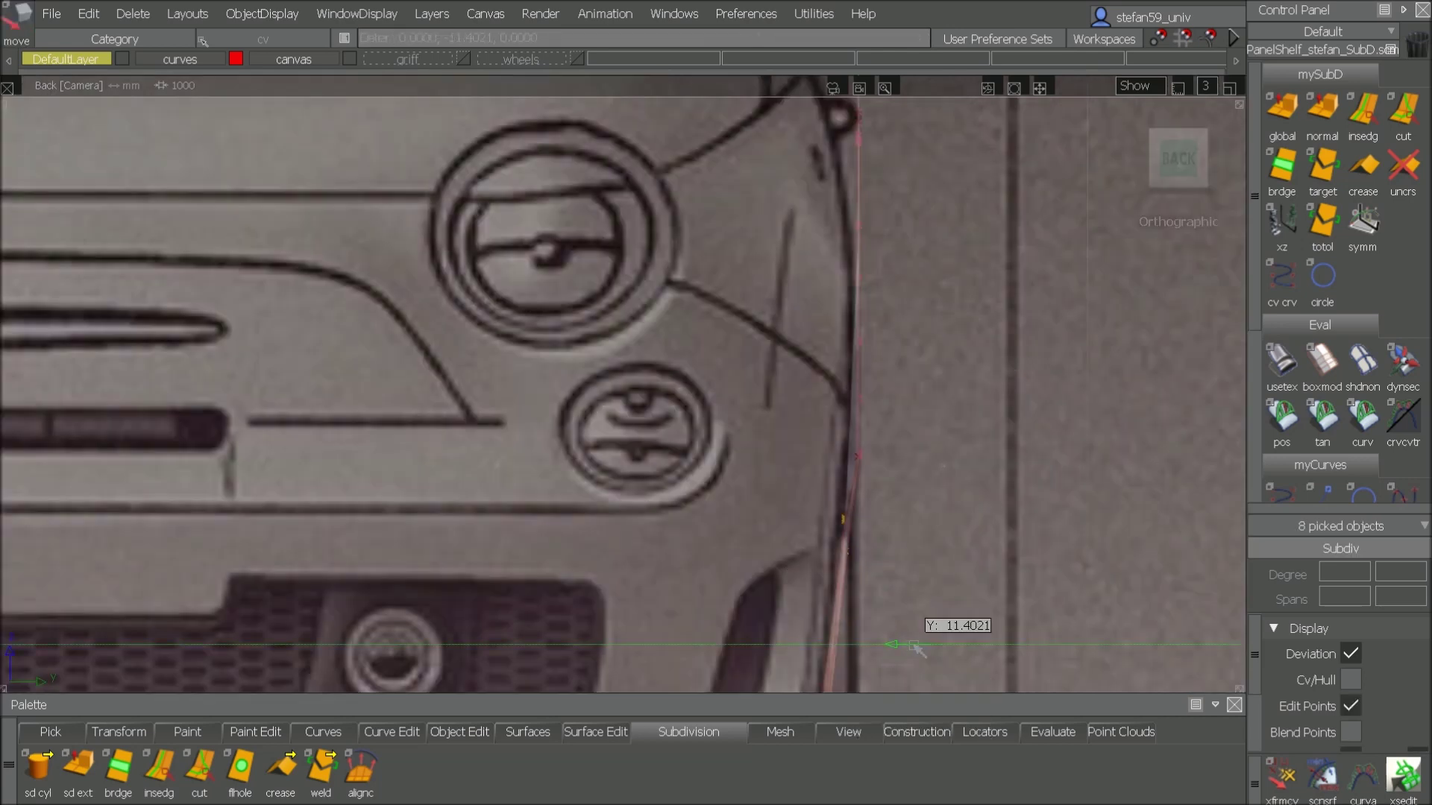
# Step: Nudge the next higher group of control vertices, near fog light height, slightly inward along Y to match the blueprint's body side
pyautogui.keyDown('ctrl'); pyautogui.keyDown('shift'); pyautogui.moveTo(898, 567); pyautogui.dragTo(897, 522); pyautogui.keyUp('shift'); pyautogui.keyUp('ctrl')
pyautogui.keyDown('ctrl'); pyautogui.keyDown('shift'); pyautogui.moveTo(868, 492); pyautogui.dragTo(891, 490); pyautogui.keyUp('shift'); pyautogui.keyUp('ctrl')
pyautogui.moveTo(804, 427); pyautogui.dragTo(886, 483)
pyautogui.keyDown('ctrl'); pyautogui.keyDown('shift'); pyautogui.moveTo(954, 504); pyautogui.dragTo(955, 544, button='middle'); pyautogui.keyUp('shift'); pyautogui.keyUp('ctrl')
pyautogui.moveTo(962, 542); pyautogui.dragTo(952, 541, button='middle')
pyautogui.moveTo(952, 541); pyautogui.dragTo(953, 542, button='middle')
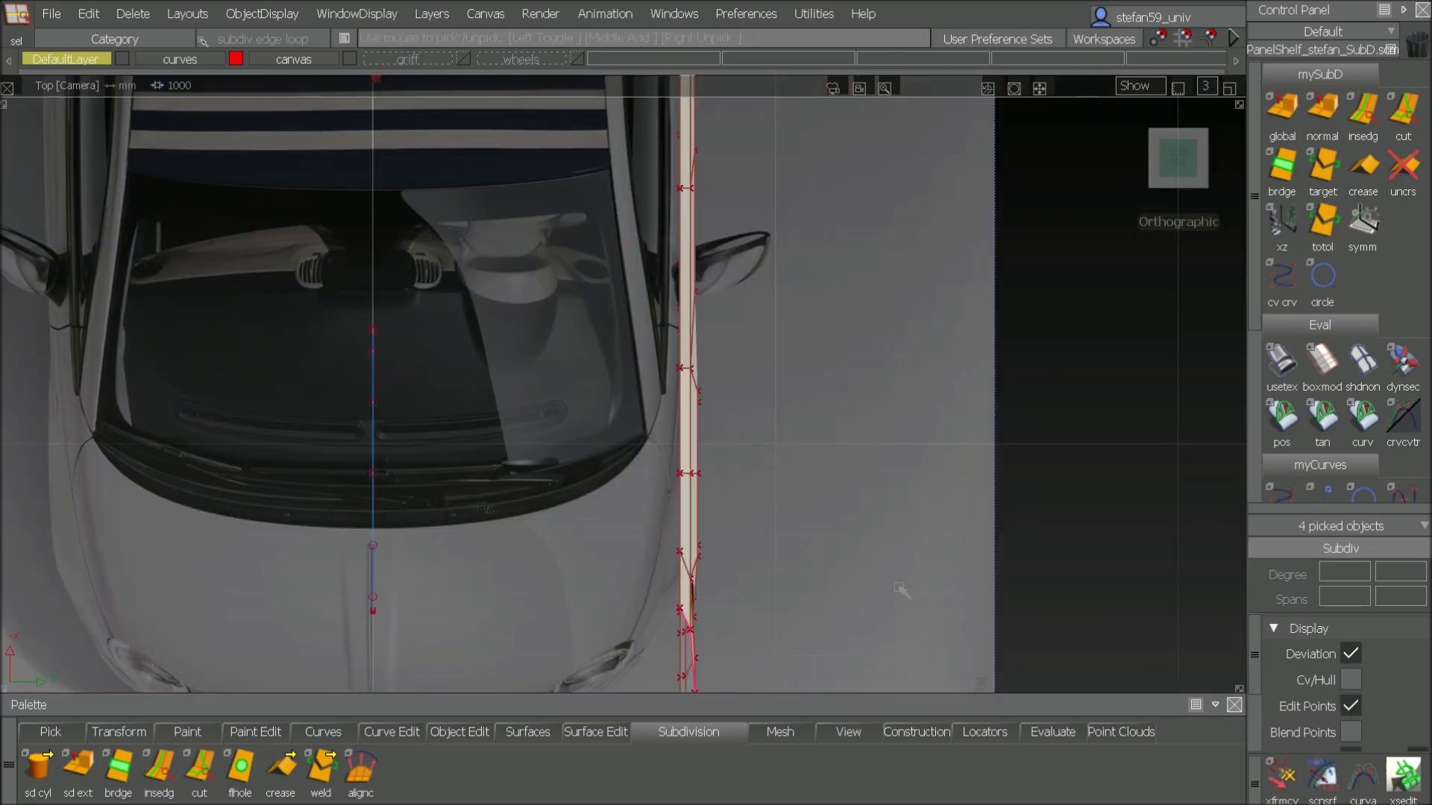
# Step: Move the front end edge loop of the body side inward along Y in top view to shape the front corner
pyautogui.keyDown('alt'); pyautogui.keyDown('shift'); pyautogui.moveTo(896, 587); pyautogui.dragTo(857, 515, button='middle'); pyautogui.keyUp('shift'); pyautogui.keyUp('alt')
pyautogui.moveTo(854, 520); pyautogui.dragTo(811, 523, button='middle')
pyautogui.keyDown('ctrl'); pyautogui.keyDown('shift'); pyautogui.moveTo(687, 519); pyautogui.dragTo(655, 494); pyautogui.keyUp('shift'); pyautogui.keyUp('ctrl')
pyautogui.click(668, 390)
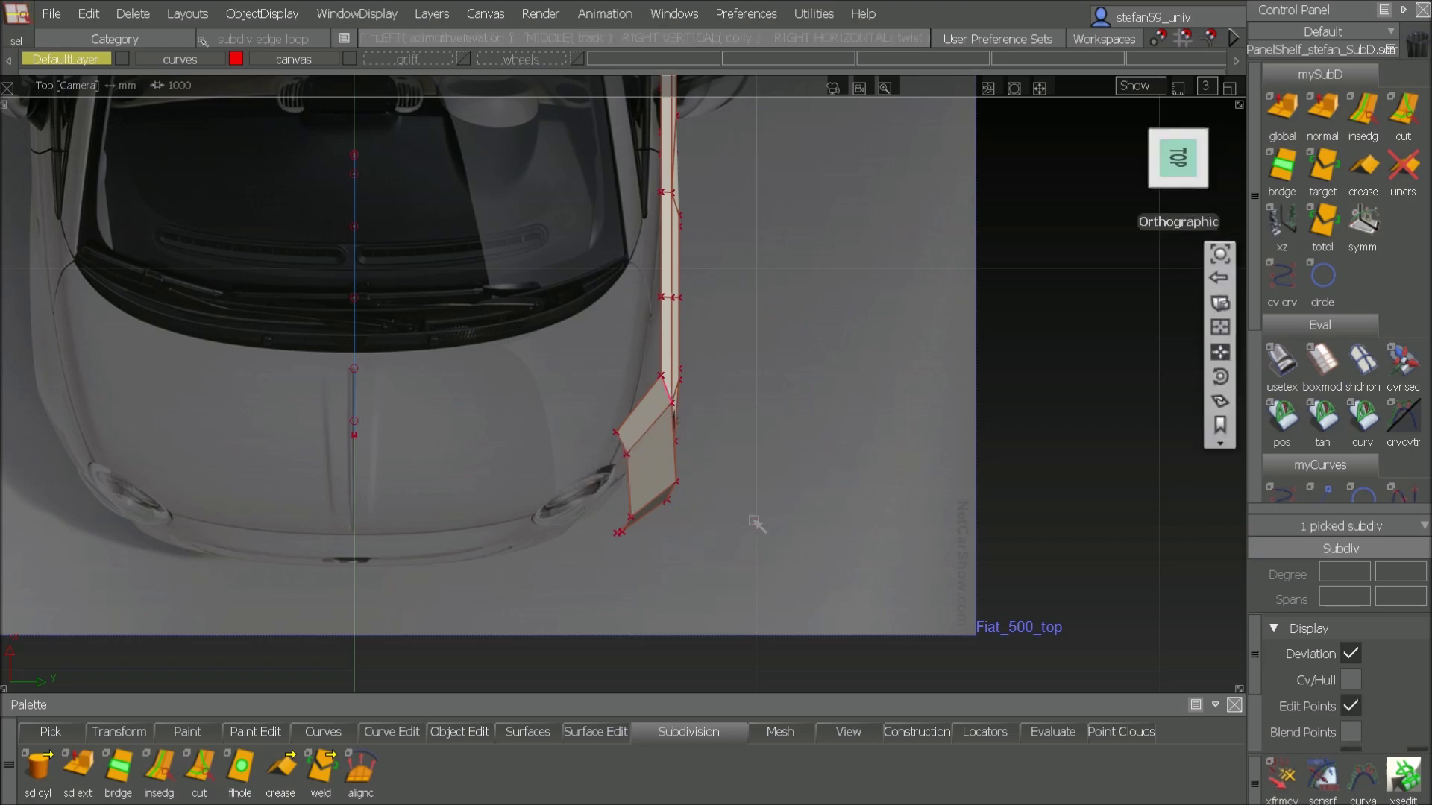
pyautogui.press('F8')
pyautogui.click(759, 427)
pyautogui.keyDown('ctrl'); pyautogui.keyDown('shift'); pyautogui.moveTo(946, 560); pyautogui.dragTo(922, 605, button='middle'); pyautogui.keyUp('shift'); pyautogui.keyUp('ctrl')
# Step: Move the two rearmost edge loops of the body side inward along Y so the rear corner curves in
pyautogui.keyDown('alt'); pyautogui.keyDown('shift'); pyautogui.moveTo(724, 348); pyautogui.dragTo(747, 344); pyautogui.keyUp('shift'); pyautogui.keyUp('alt')
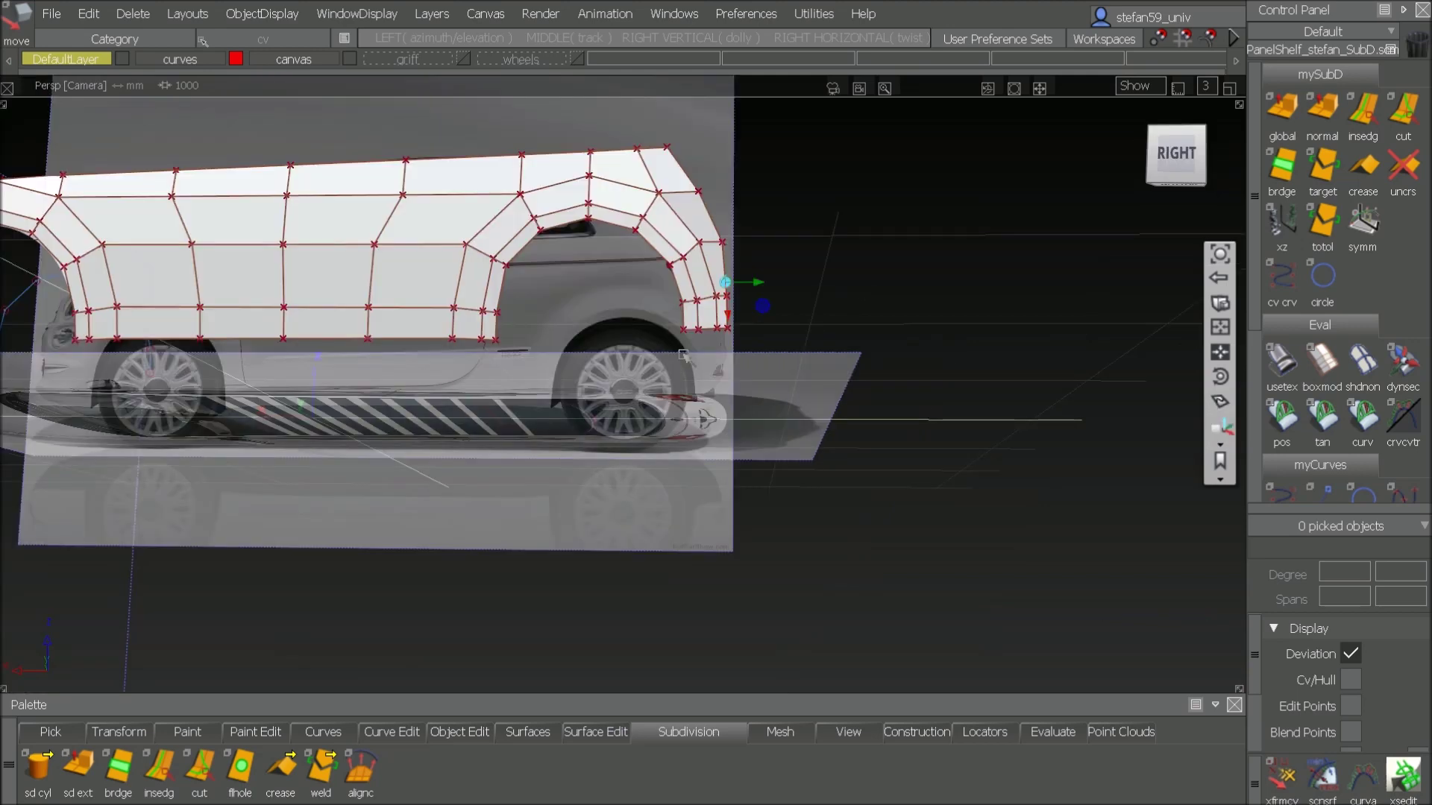
pyautogui.keyDown('alt'); pyautogui.keyDown('shift'); pyautogui.moveTo(682, 355); pyautogui.dragTo(746, 419); pyautogui.keyUp('shift'); pyautogui.keyUp('alt')
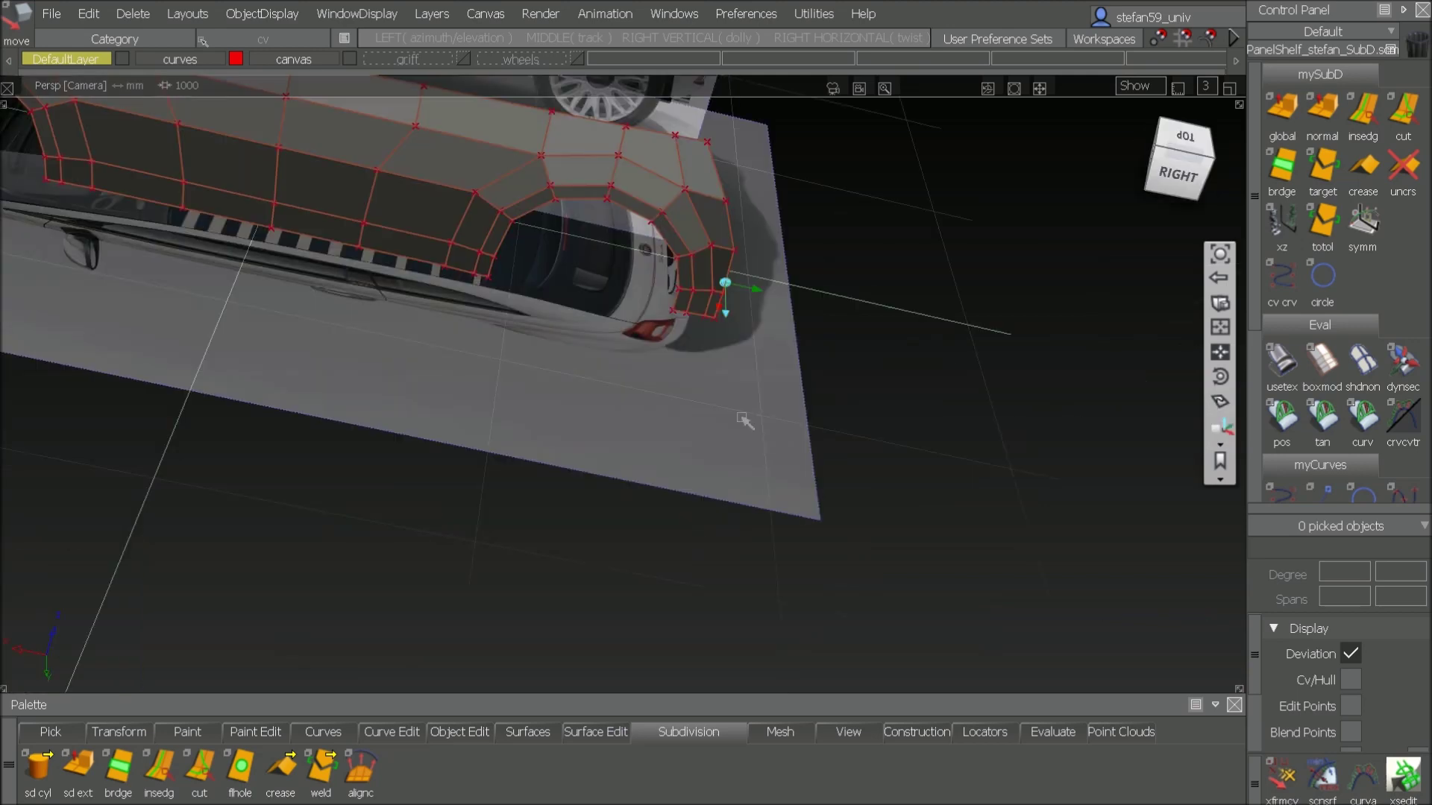
pyautogui.keyDown('ctrl'); pyautogui.keyDown('shift'); pyautogui.moveTo(764, 359); pyautogui.dragTo(760, 500); pyautogui.keyUp('shift'); pyautogui.keyUp('ctrl')
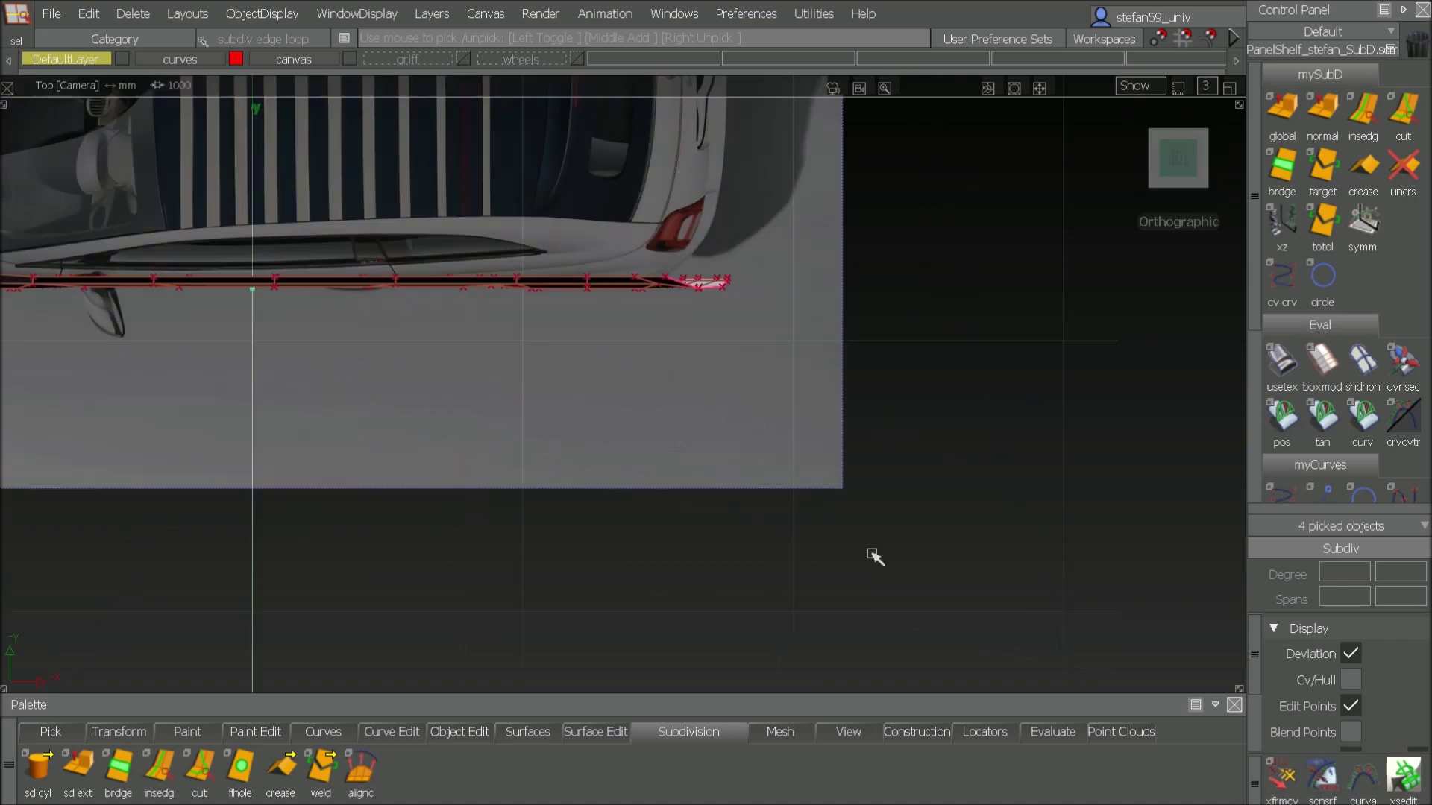
pyautogui.keyDown('ctrl'); pyautogui.keyDown('shift'); pyautogui.moveTo(773, 531); pyautogui.dragTo(795, 504, button='middle'); pyautogui.keyUp('shift'); pyautogui.keyUp('ctrl')
pyautogui.moveTo(796, 505); pyautogui.dragTo(798, 486, button='right')
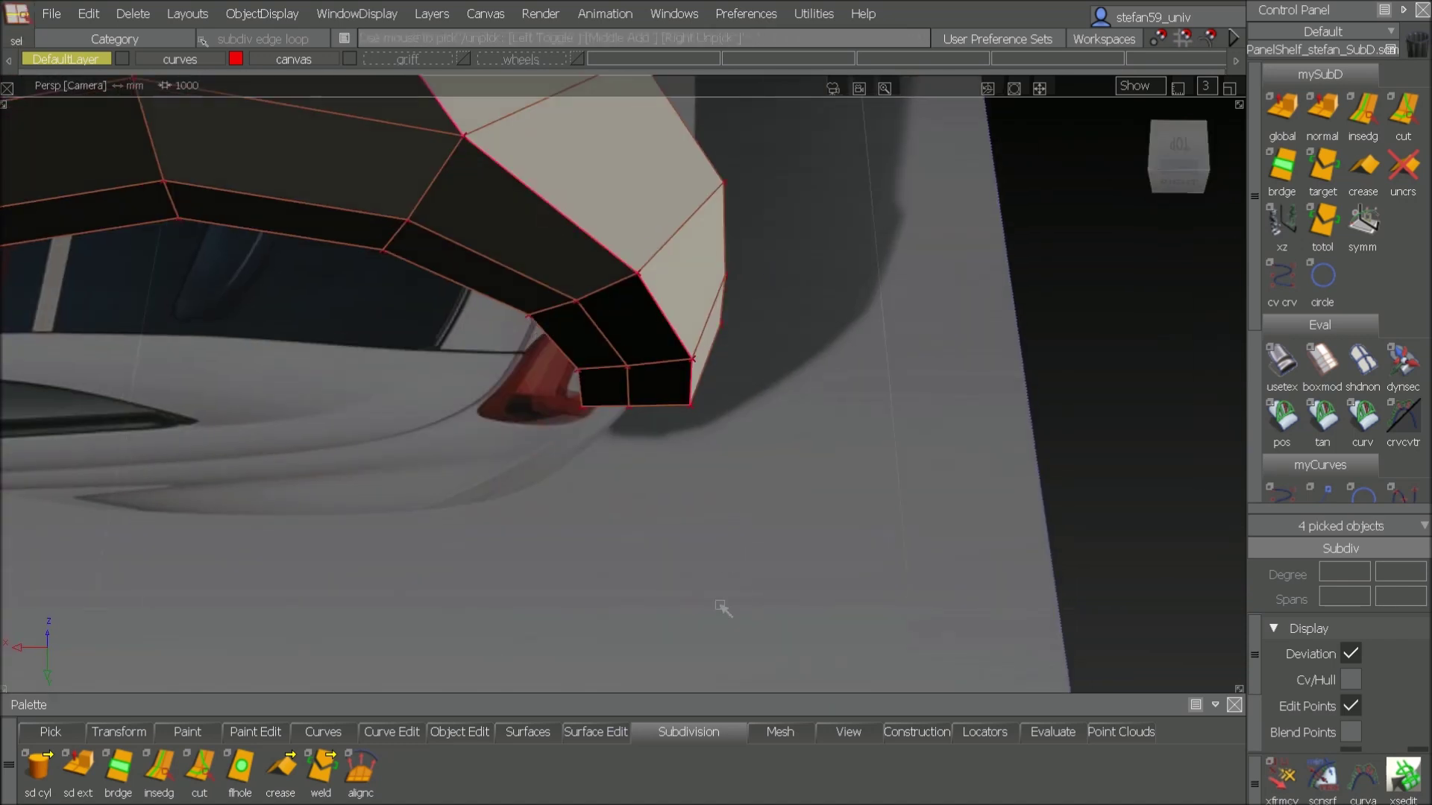
pyautogui.keyDown('ctrl'); pyautogui.keyDown('shift'); pyautogui.moveTo(722, 606); pyautogui.dragTo(719, 609); pyautogui.keyUp('shift'); pyautogui.keyUp('ctrl')
pyautogui.keyDown('ctrl'); pyautogui.keyDown('shift'); pyautogui.moveTo(719, 609); pyautogui.dragTo(702, 521, button='middle'); pyautogui.keyUp('shift'); pyautogui.keyUp('ctrl')
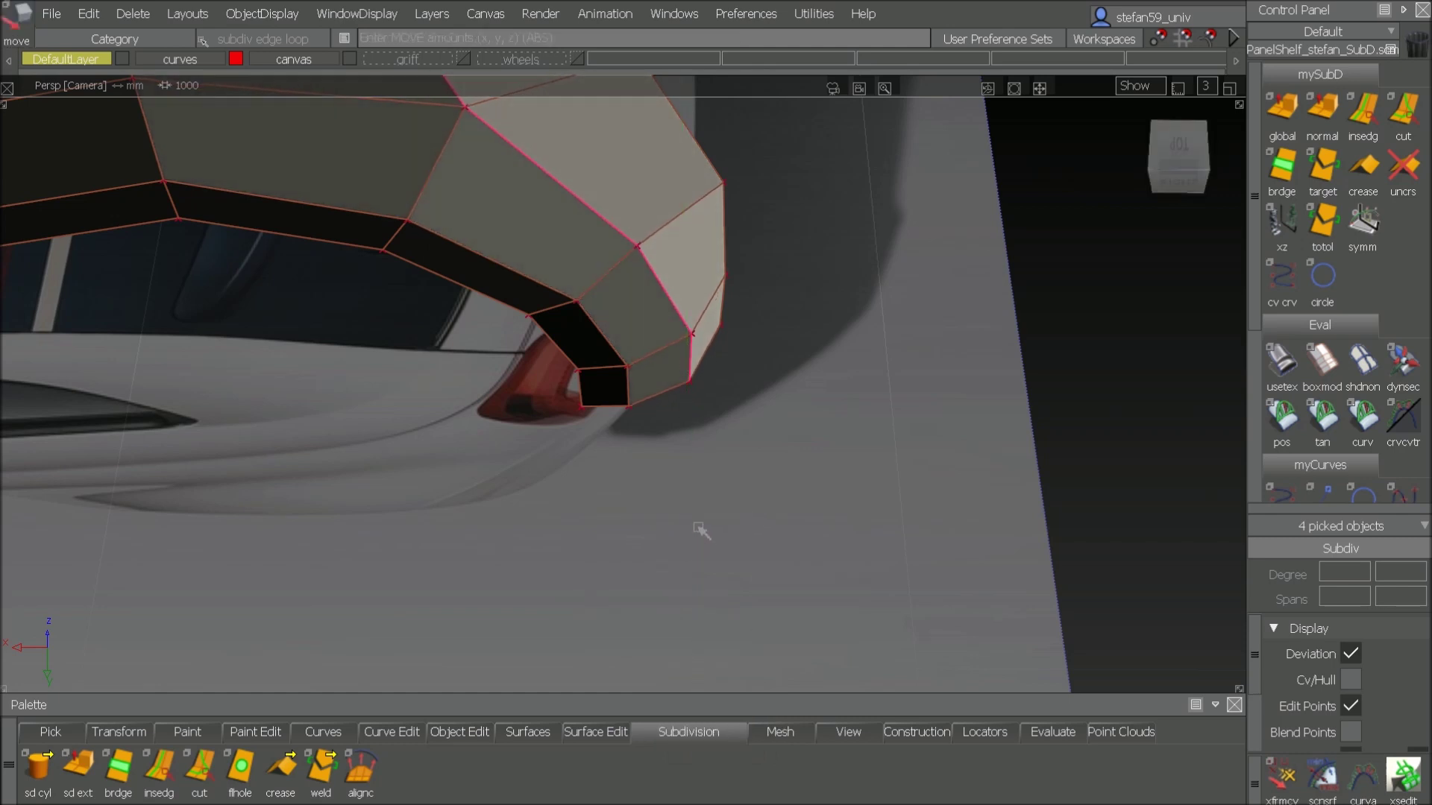
pyautogui.keyDown('ctrl'); pyautogui.keyDown('shift'); pyautogui.moveTo(659, 514); pyautogui.dragTo(659, 316); pyautogui.keyUp('shift'); pyautogui.keyUp('ctrl')
# Step: Crease the edge loops running around the front and rear wheel arches, one row outside the openings
pyautogui.keyDown('alt'); pyautogui.keyDown('shift'); pyautogui.moveTo(747, 368); pyautogui.dragTo(662, 440, button='right'); pyautogui.keyUp('shift'); pyautogui.keyUp('alt')
pyautogui.keyDown('alt'); pyautogui.keyDown('shift'); pyautogui.moveTo(654, 440); pyautogui.dragTo(706, 241); pyautogui.keyUp('shift'); pyautogui.keyUp('alt')
pyautogui.keyDown('alt'); pyautogui.keyDown('shift'); pyautogui.moveTo(863, 432); pyautogui.dragTo(814, 328); pyautogui.keyUp('shift'); pyautogui.keyUp('alt')
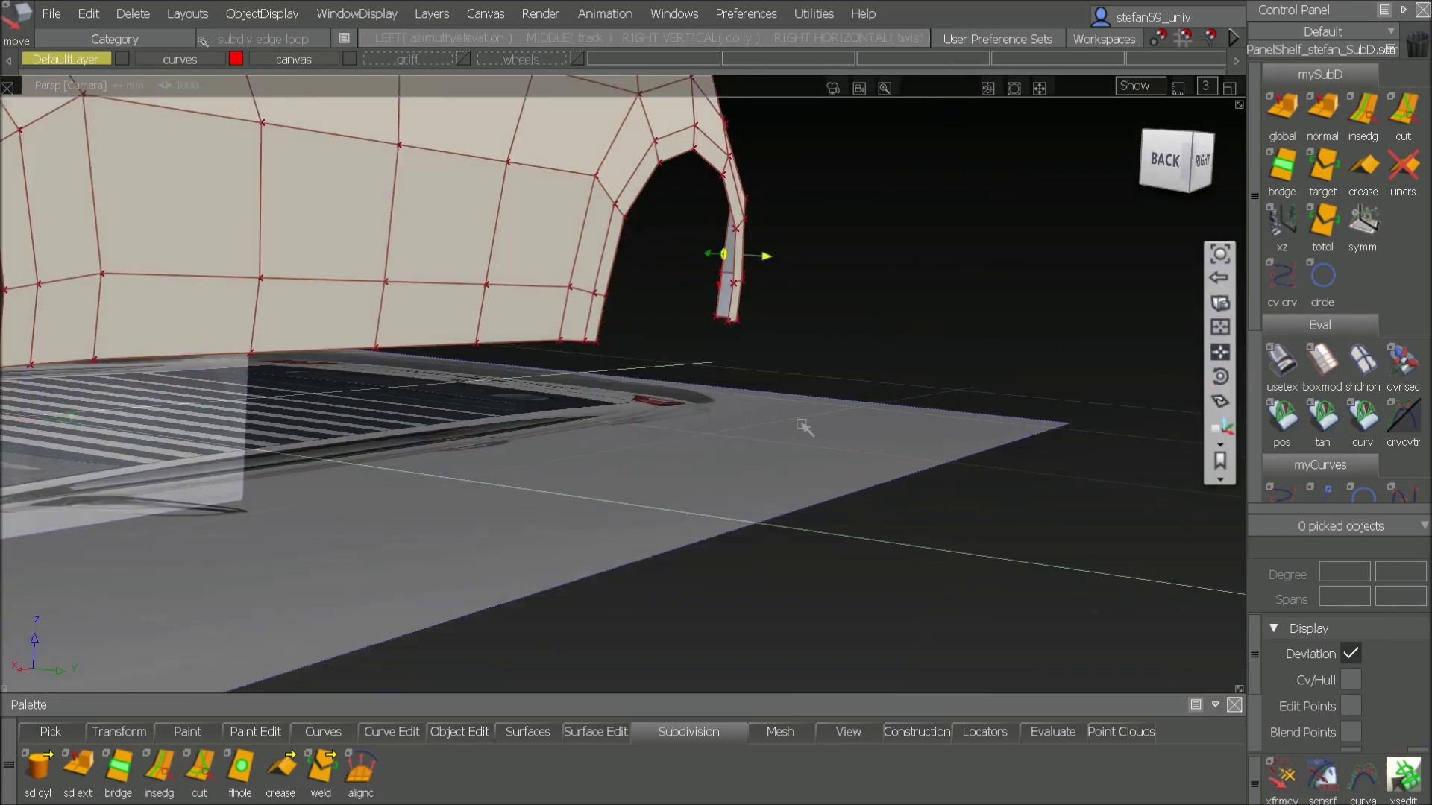
pyautogui.keyDown('alt'); pyautogui.keyDown('shift'); pyautogui.moveTo(821, 387); pyautogui.dragTo(823, 426, button='right'); pyautogui.keyUp('shift'); pyautogui.keyUp('alt')
pyautogui.keyDown('alt'); pyautogui.keyDown('shift'); pyautogui.moveTo(826, 428); pyautogui.dragTo(1003, 396, button='middle'); pyautogui.keyUp('shift'); pyautogui.keyUp('alt')
pyautogui.keyDown('alt'); pyautogui.keyDown('shift'); pyautogui.moveTo(1003, 396); pyautogui.dragTo(997, 472, button='right'); pyautogui.keyUp('shift'); pyautogui.keyUp('alt')
pyautogui.keyDown('ctrl'); pyautogui.keyDown('shift'); pyautogui.moveTo(549, 478); pyautogui.dragTo(549, 620); pyautogui.keyUp('shift'); pyautogui.keyUp('ctrl')
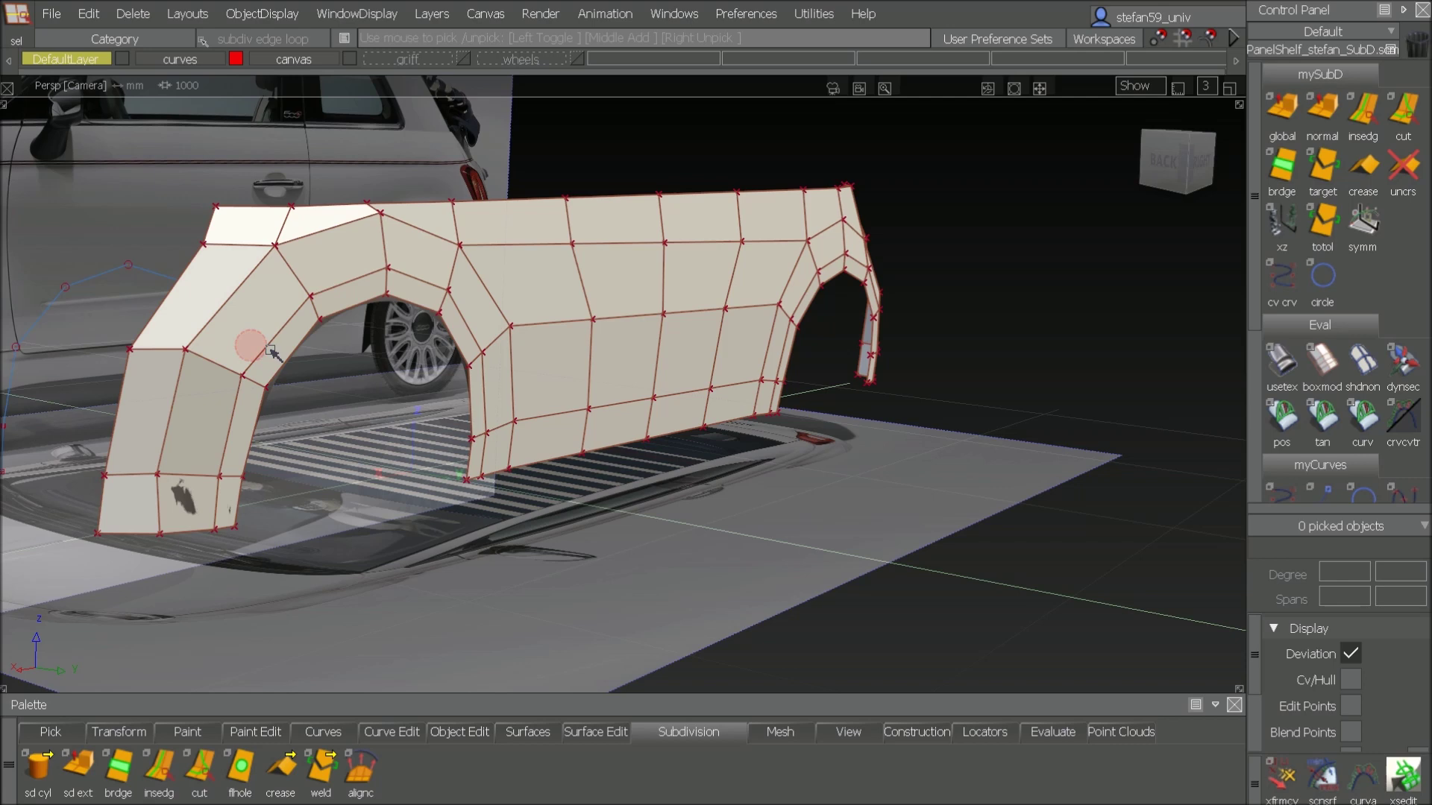
pyautogui.click(270, 350)
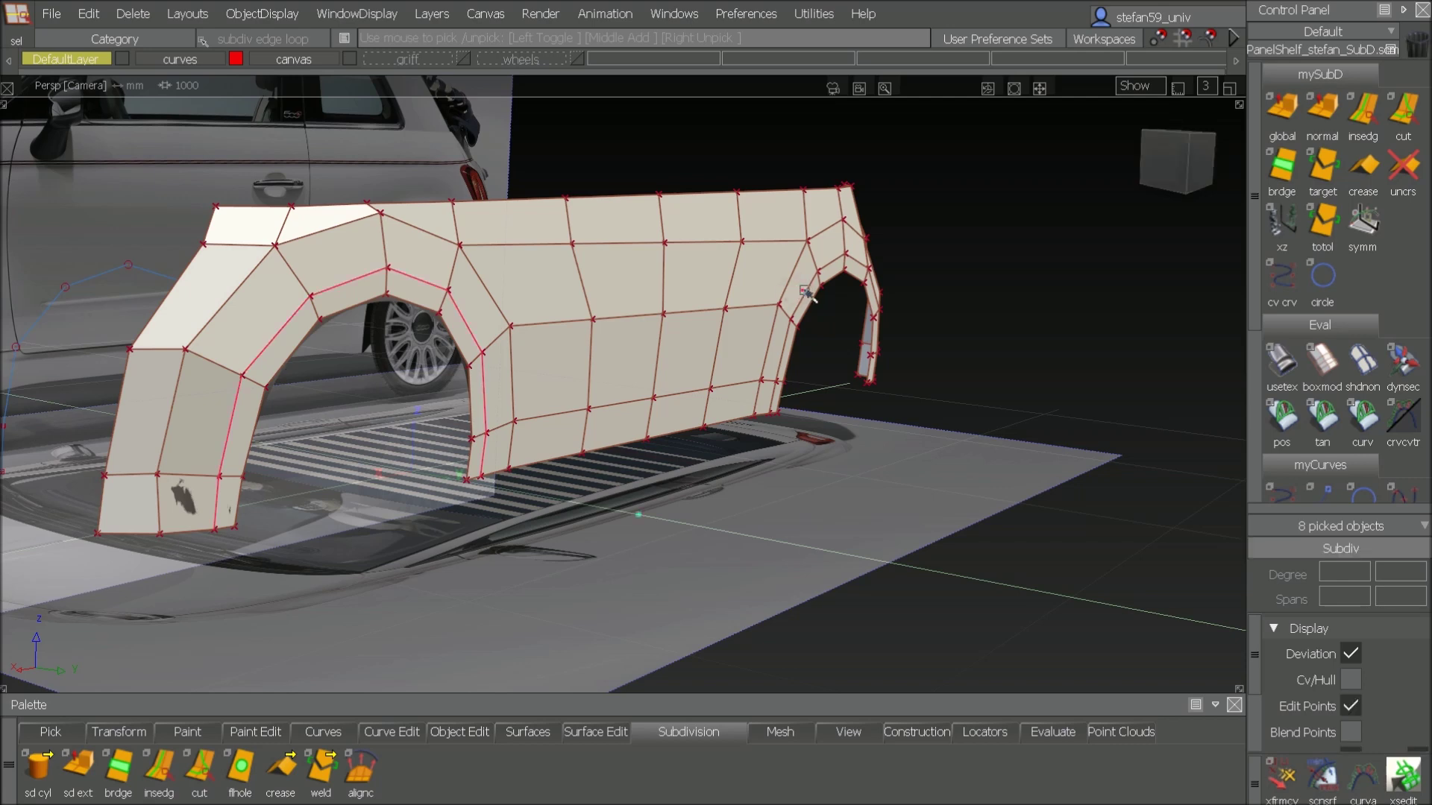
pyautogui.click(772, 398)
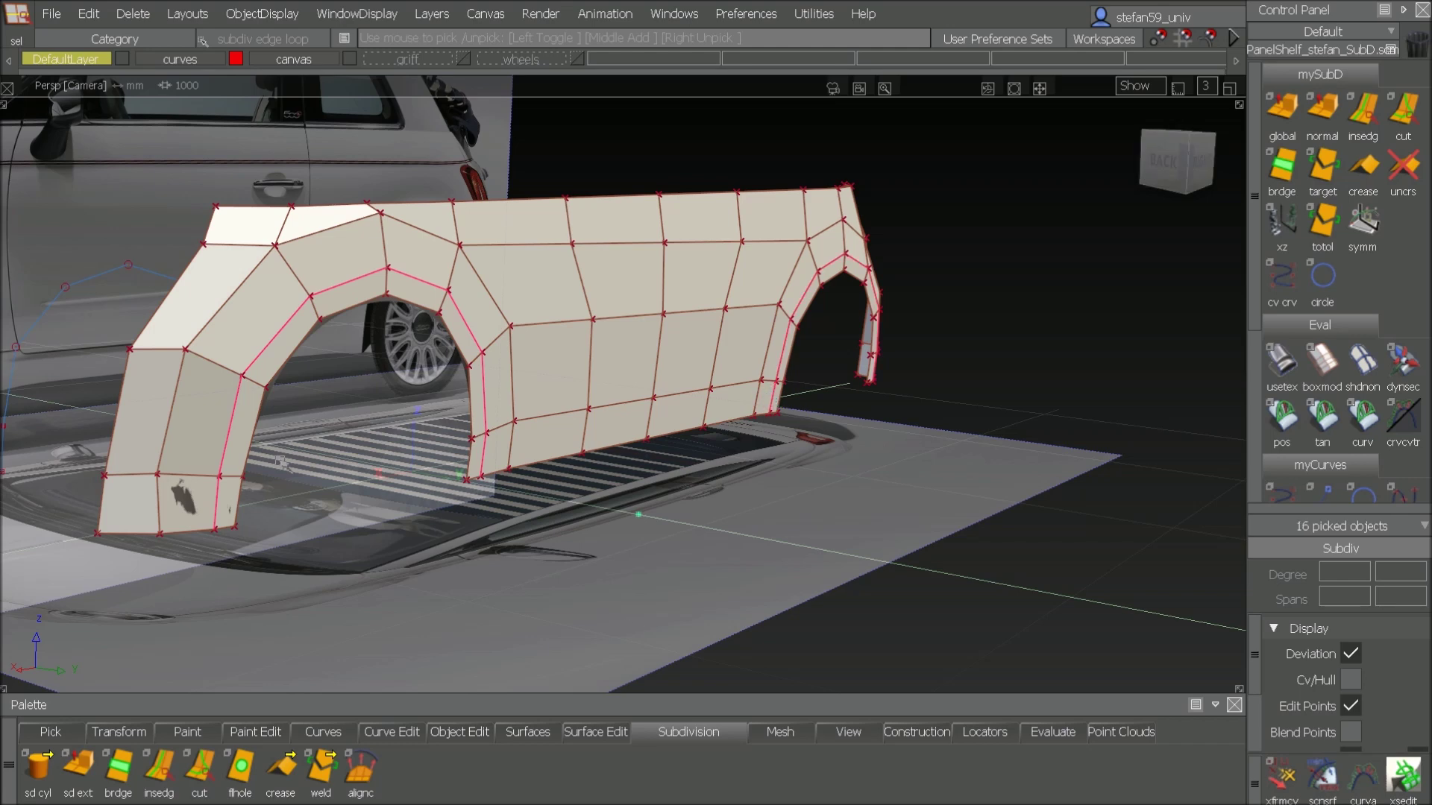
pyautogui.click(1361, 170)
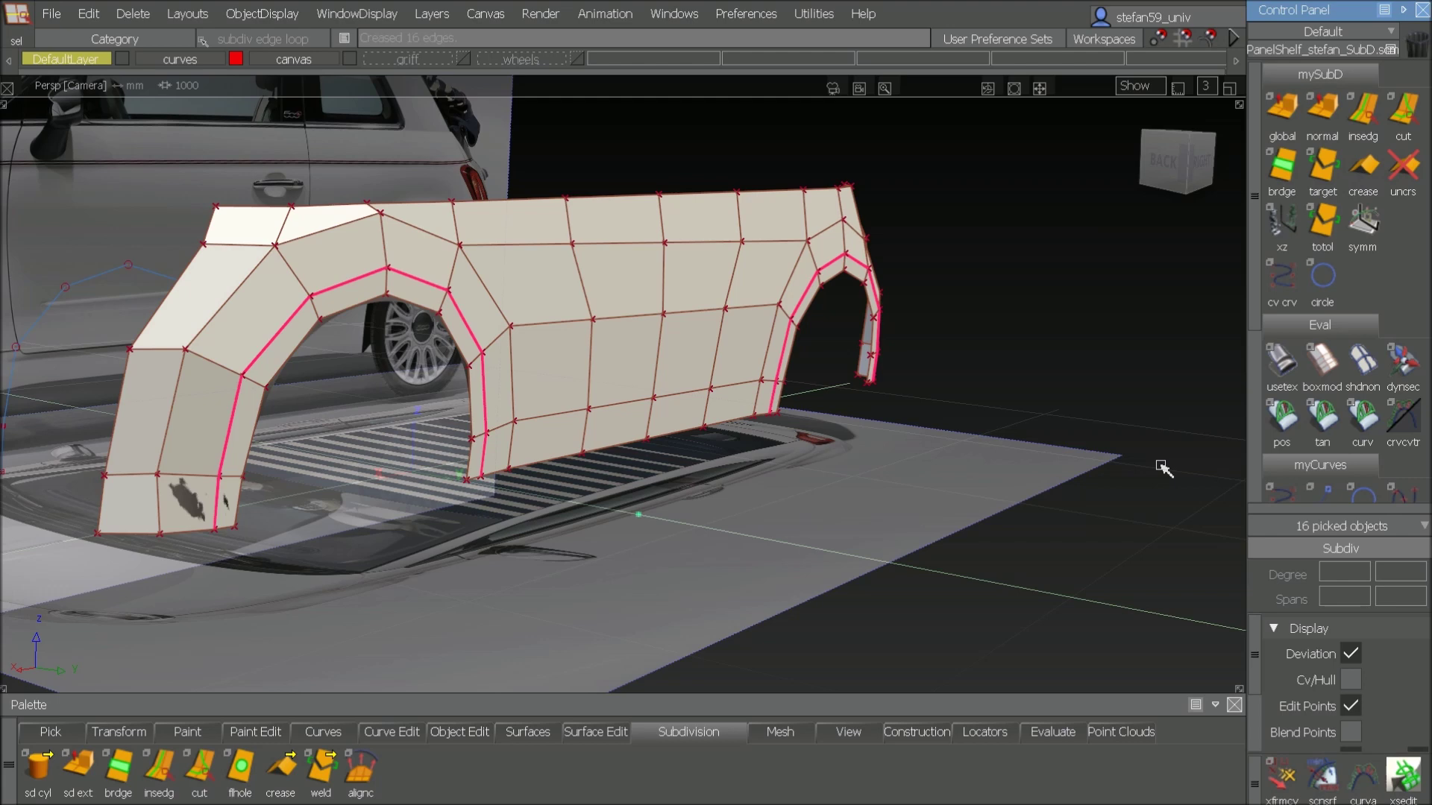
# Step: Display the body side as a smooth shaded surface and examine the creased front wheel arch up close
pyautogui.click(1281, 362)
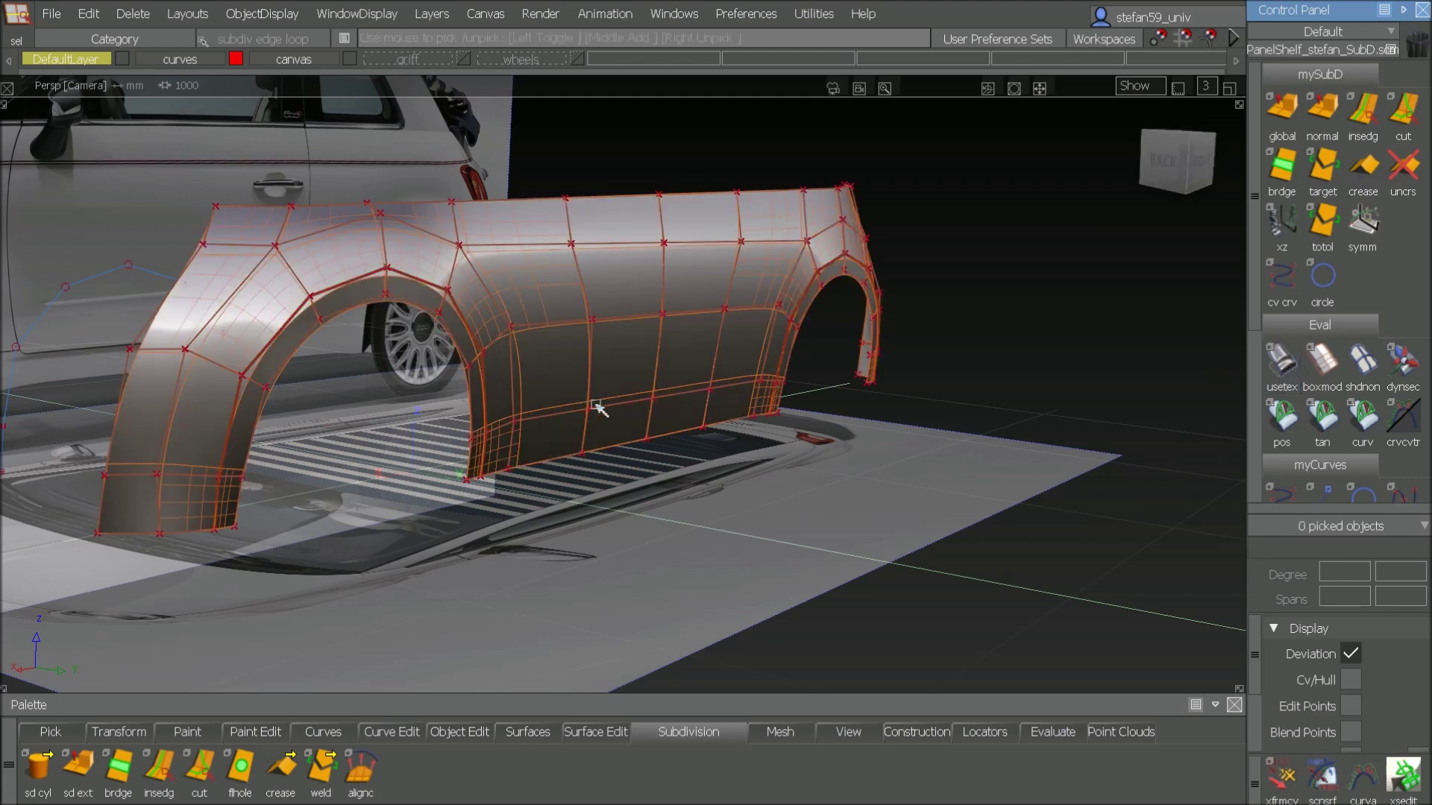
pyautogui.hotkey('alt', 'shift')
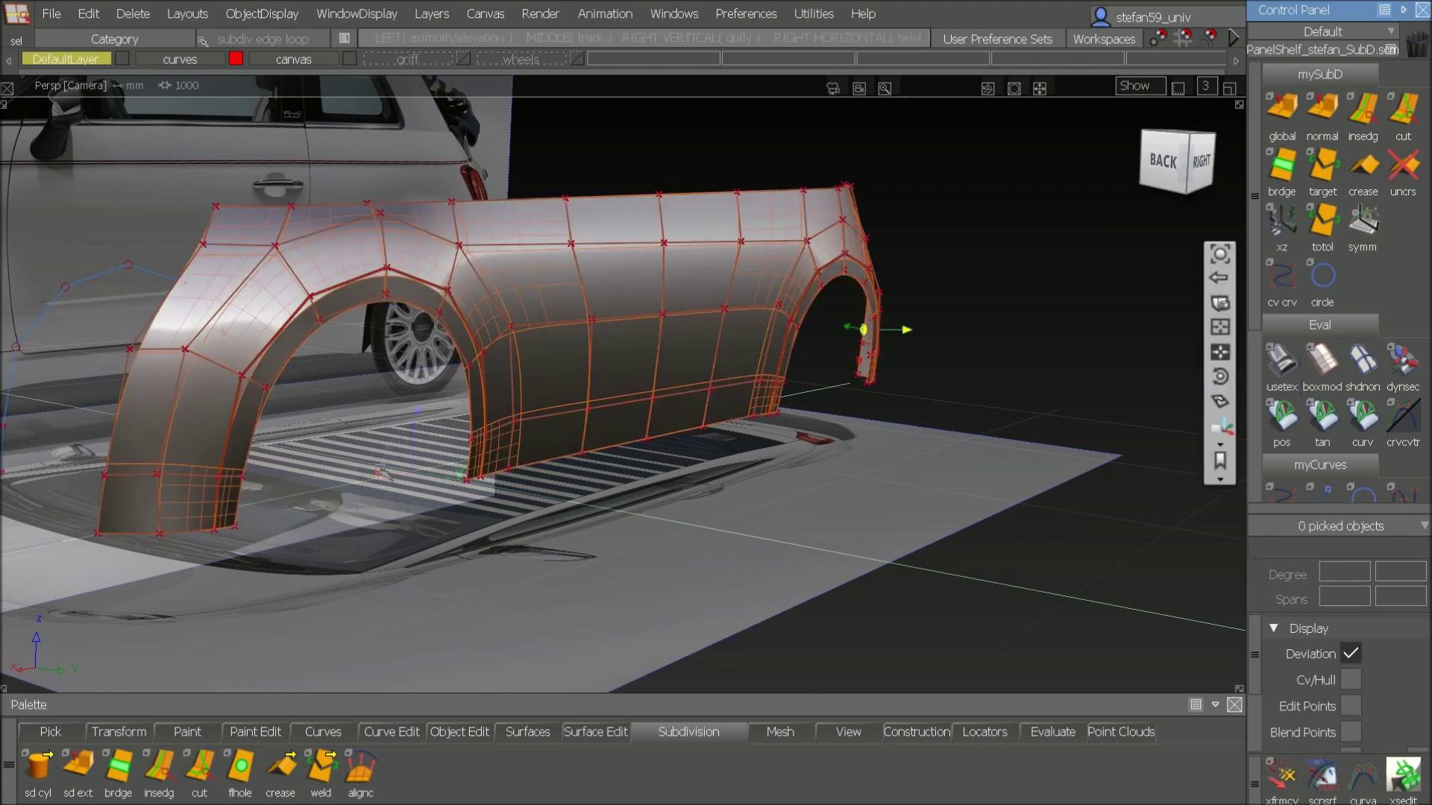
pyautogui.keyDown('alt'); pyautogui.keyDown('shift'); pyautogui.moveTo(385, 474); pyautogui.dragTo(619, 495, button='right'); pyautogui.keyUp('shift'); pyautogui.keyUp('alt')
pyautogui.keyDown('alt'); pyautogui.keyDown('shift'); pyautogui.moveTo(620, 495); pyautogui.dragTo(1131, 491, button='middle'); pyautogui.keyUp('shift'); pyautogui.keyUp('alt')
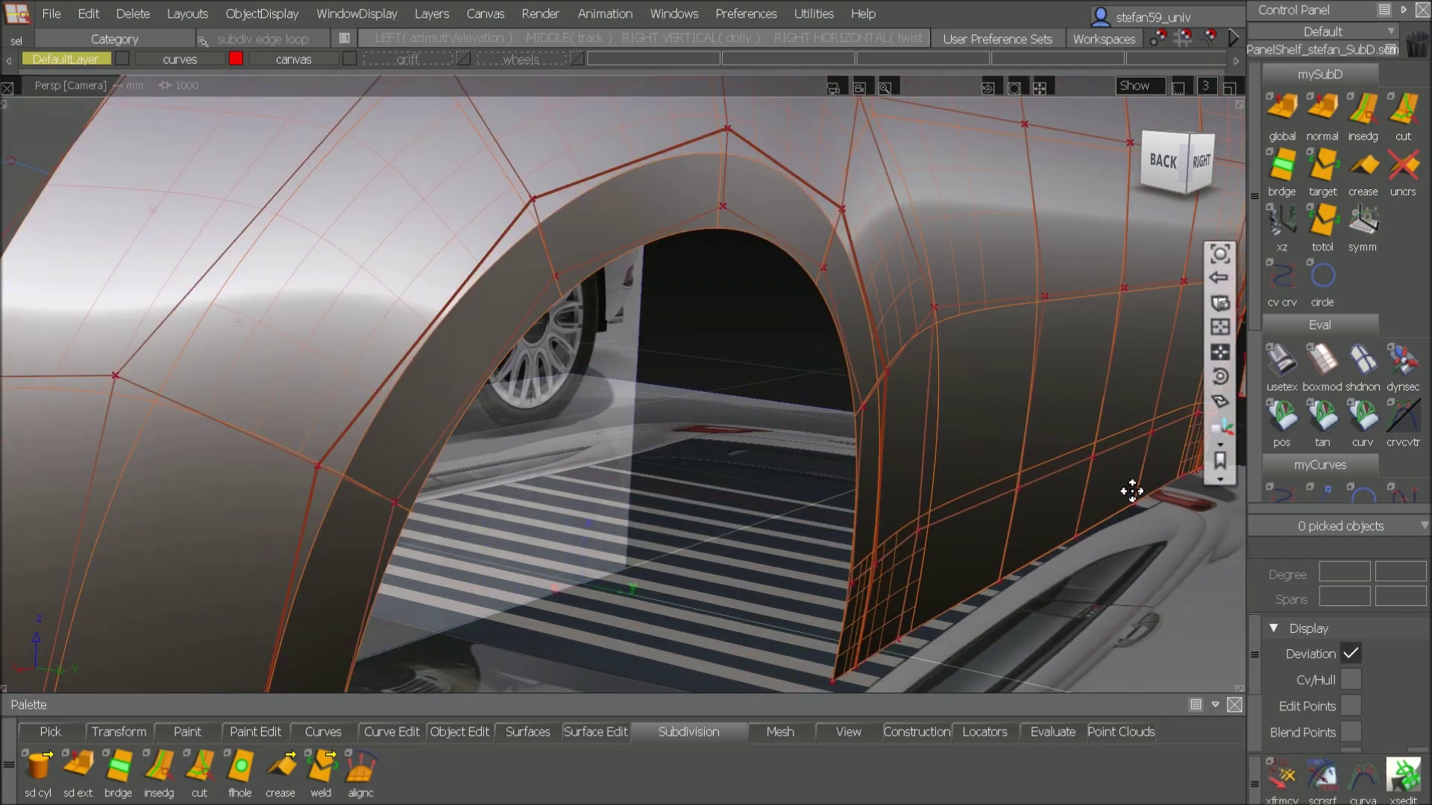
pyautogui.keyDown('alt'); pyautogui.keyDown('shift'); pyautogui.moveTo(1131, 491); pyautogui.dragTo(1135, 491); pyautogui.keyUp('shift'); pyautogui.keyUp('alt')
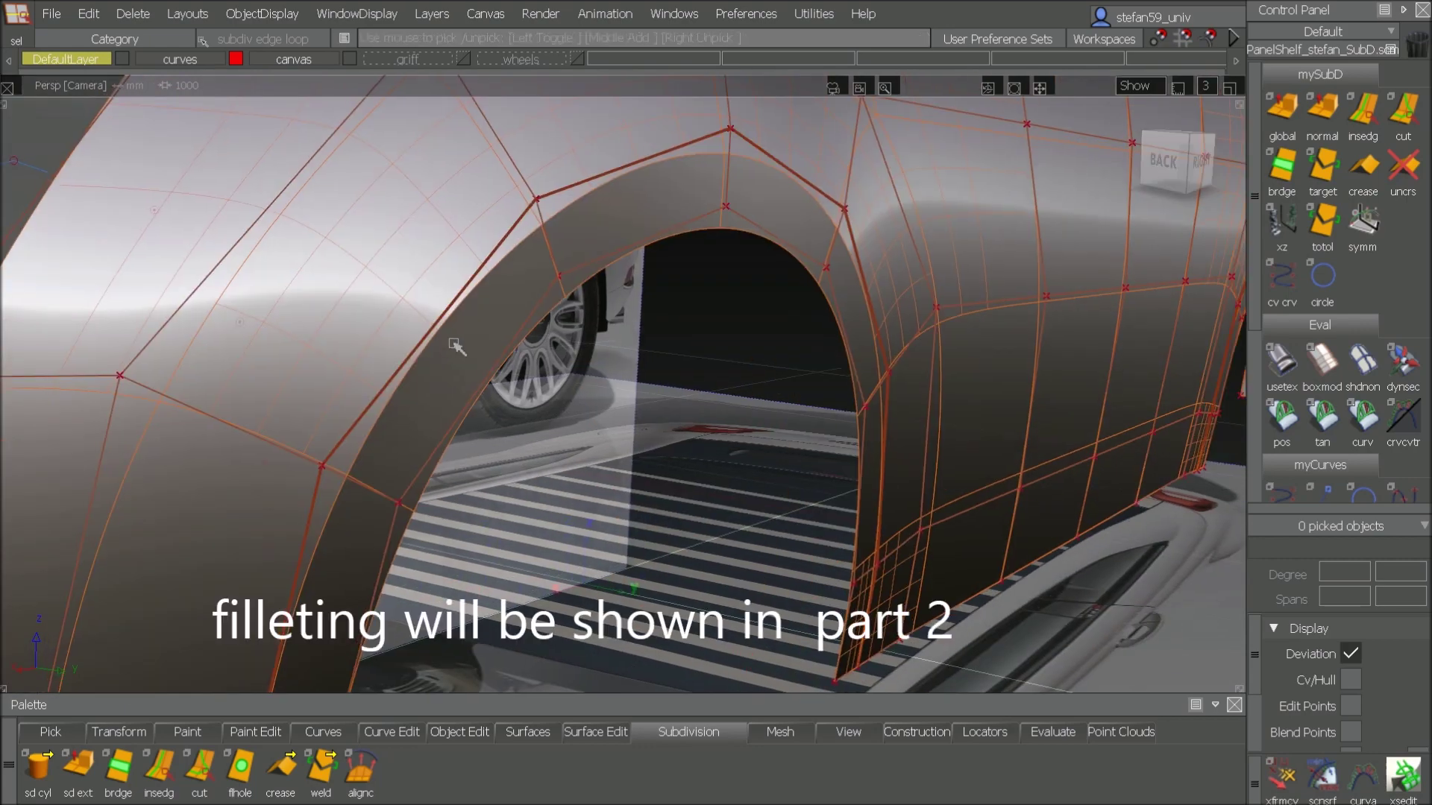
pyautogui.keyDown('alt'); pyautogui.keyDown('shift'); pyautogui.moveTo(718, 310); pyautogui.dragTo(762, 350, button='right'); pyautogui.keyUp('shift'); pyautogui.keyUp('alt')
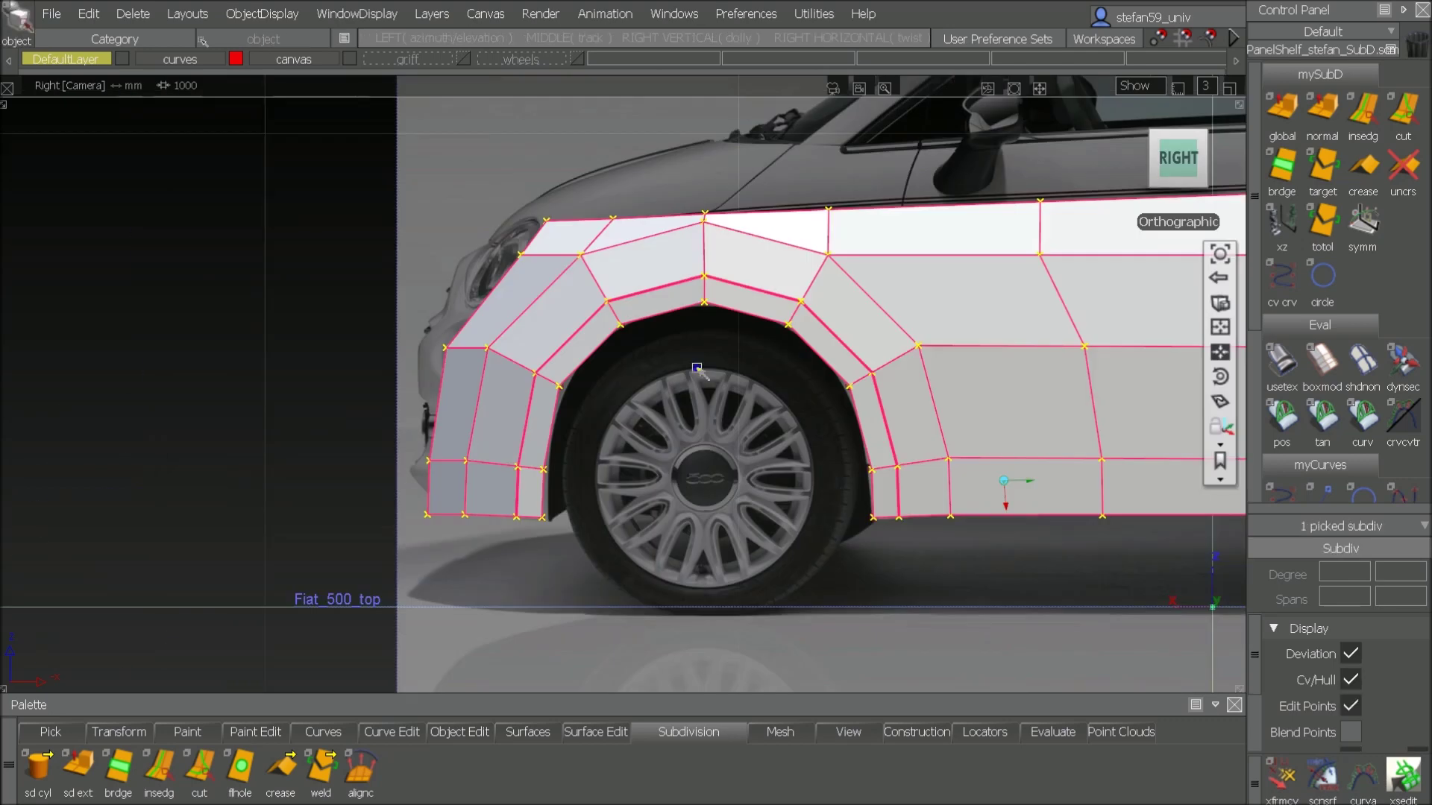
# Step: Trace the car's side silhouette with a degree 1, uniform CV curve from the front bumper over the hood to the windshield base
pyautogui.keyDown('alt'); pyautogui.keyDown('shift'); pyautogui.moveTo(696, 369); pyautogui.dragTo(690, 398, button='right'); pyautogui.keyUp('shift'); pyautogui.keyUp('alt')
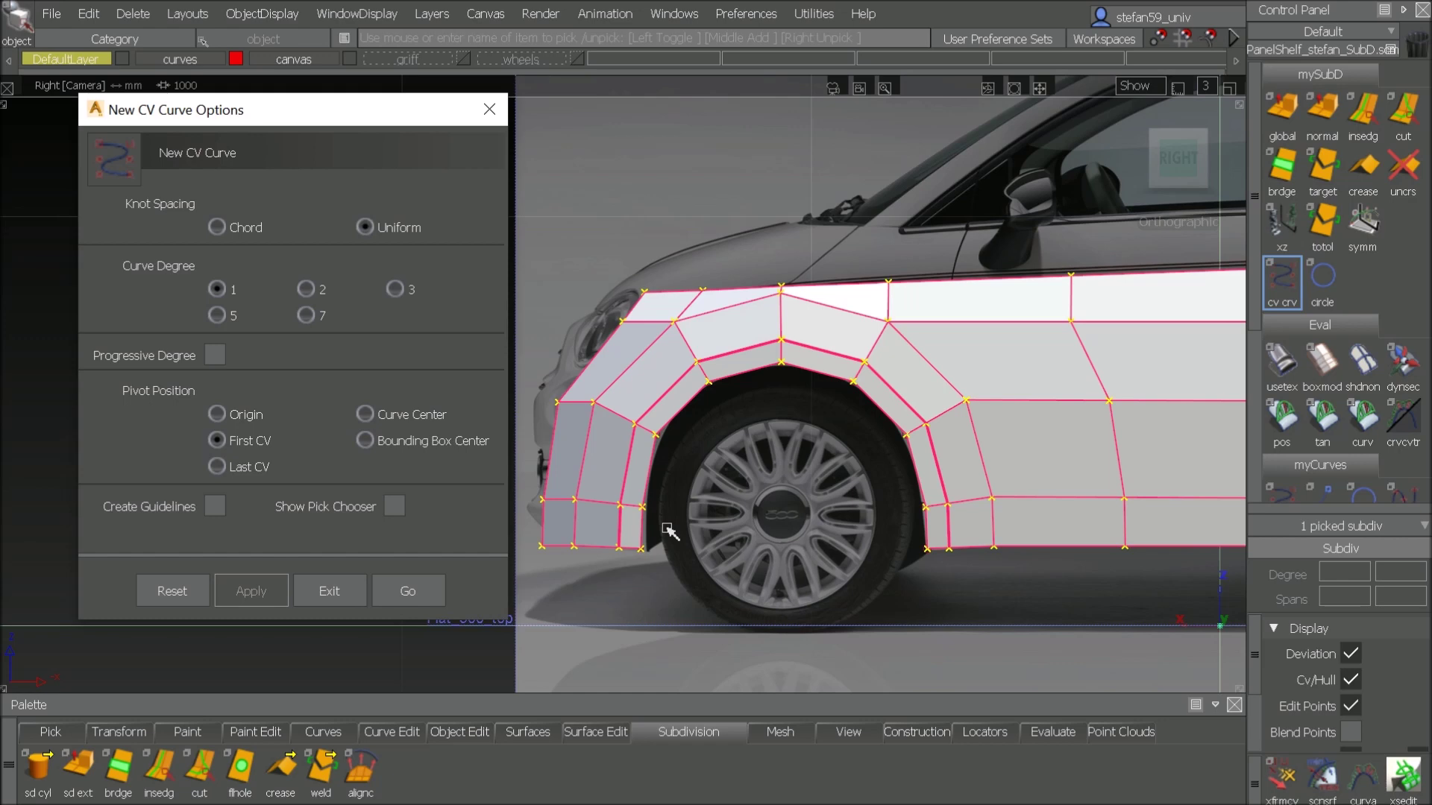
pyautogui.click(529, 502)
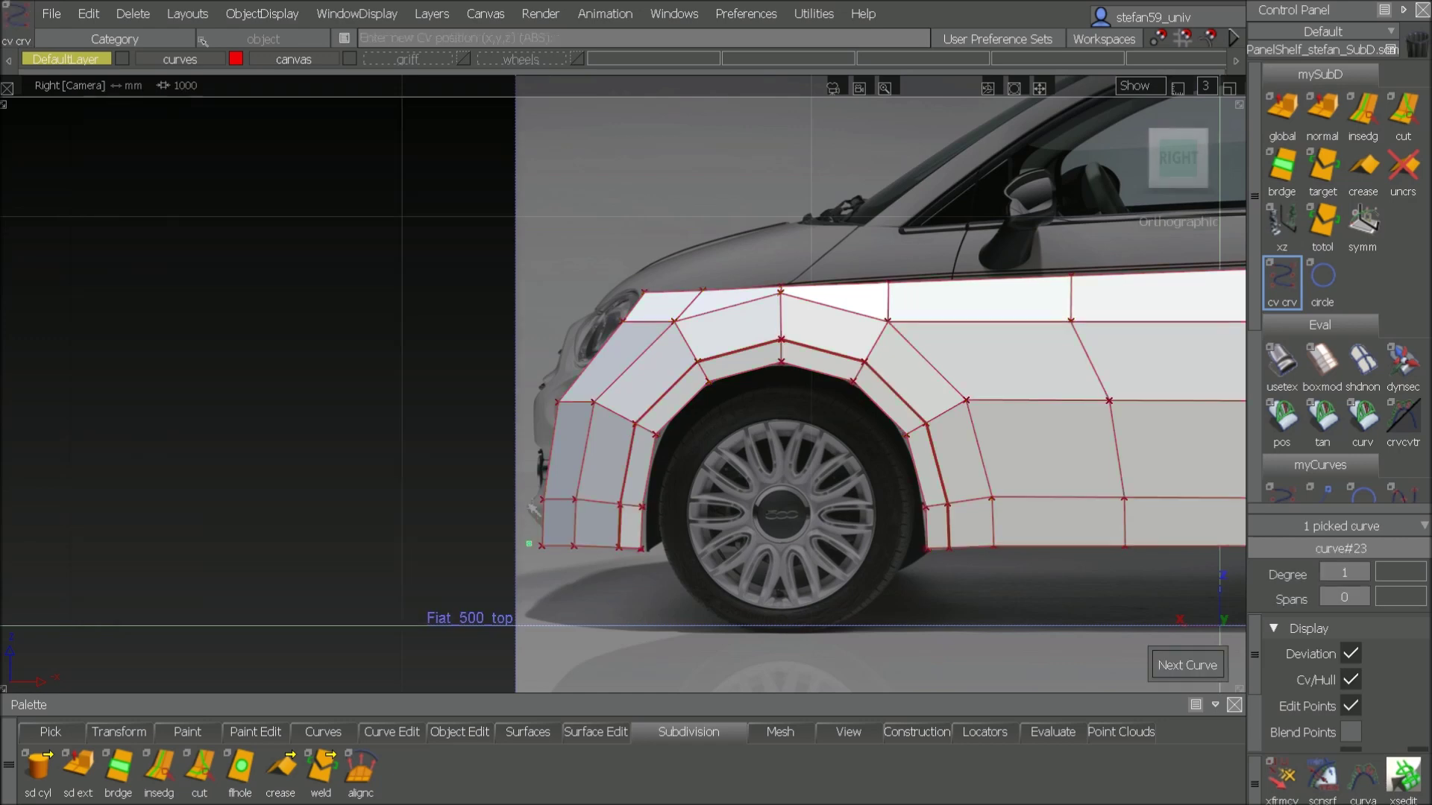
pyautogui.click(532, 401)
pyautogui.click(589, 317)
pyautogui.click(615, 285)
pyautogui.click(655, 261)
pyautogui.click(706, 242)
pyautogui.click(787, 222)
pyautogui.click(826, 222)
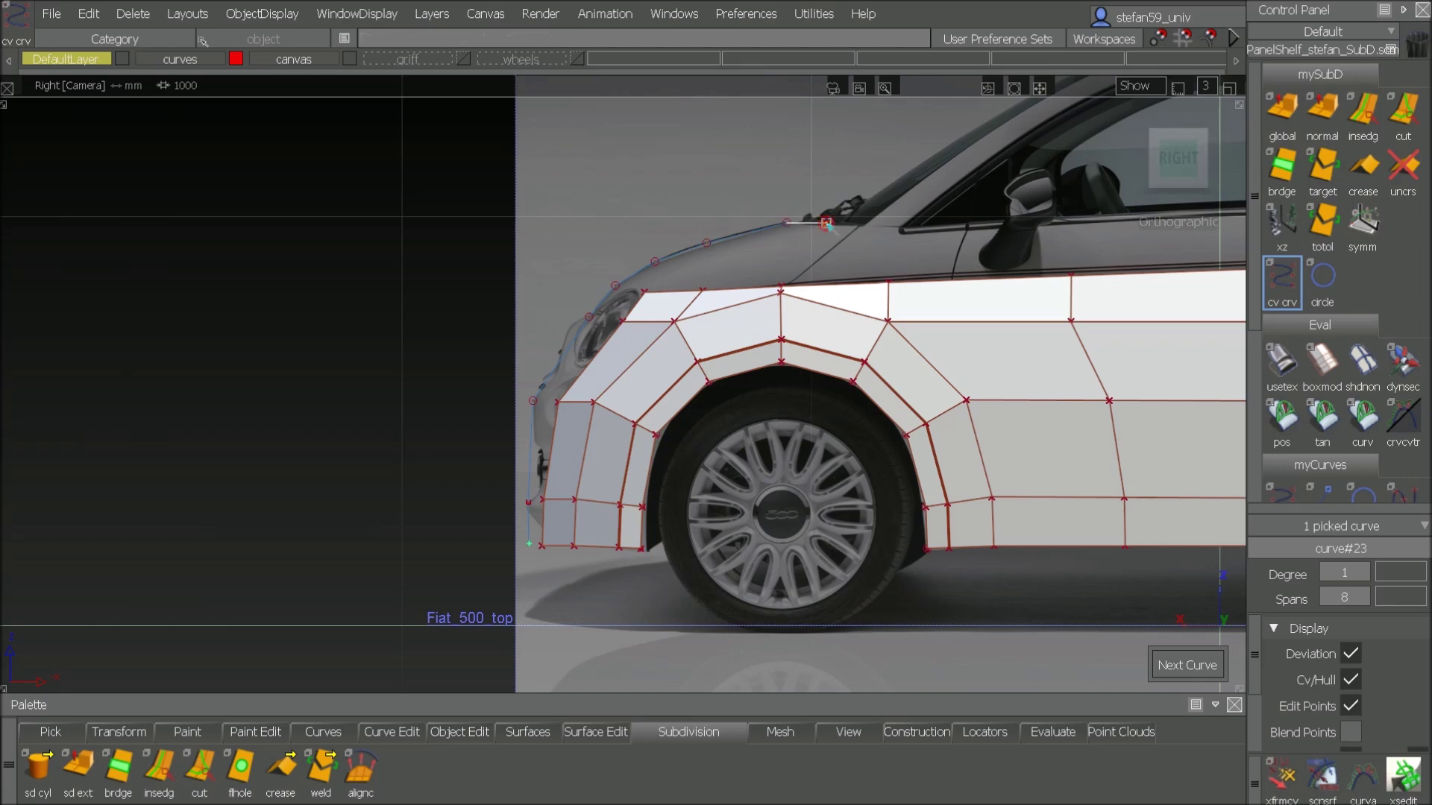
# Step: Continue the silhouette CV curve from the windshield base up the windshield and back along the roofline
pyautogui.keyDown('alt'); pyautogui.keyDown('shift'); pyautogui.moveTo(826, 224); pyautogui.dragTo(298, 479, button='middle'); pyautogui.keyUp('shift'); pyautogui.keyUp('alt')
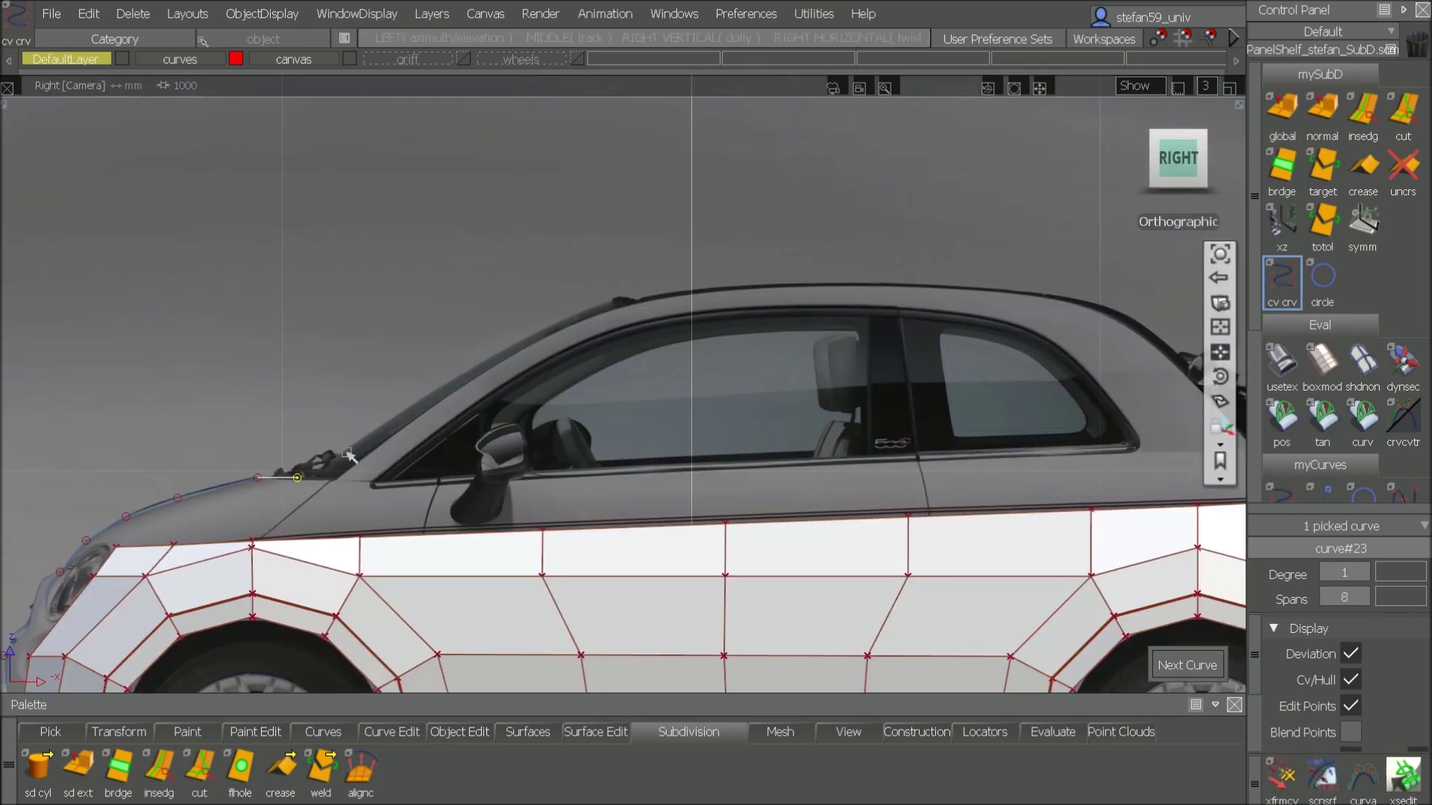
pyautogui.click(401, 402)
pyautogui.click(543, 320)
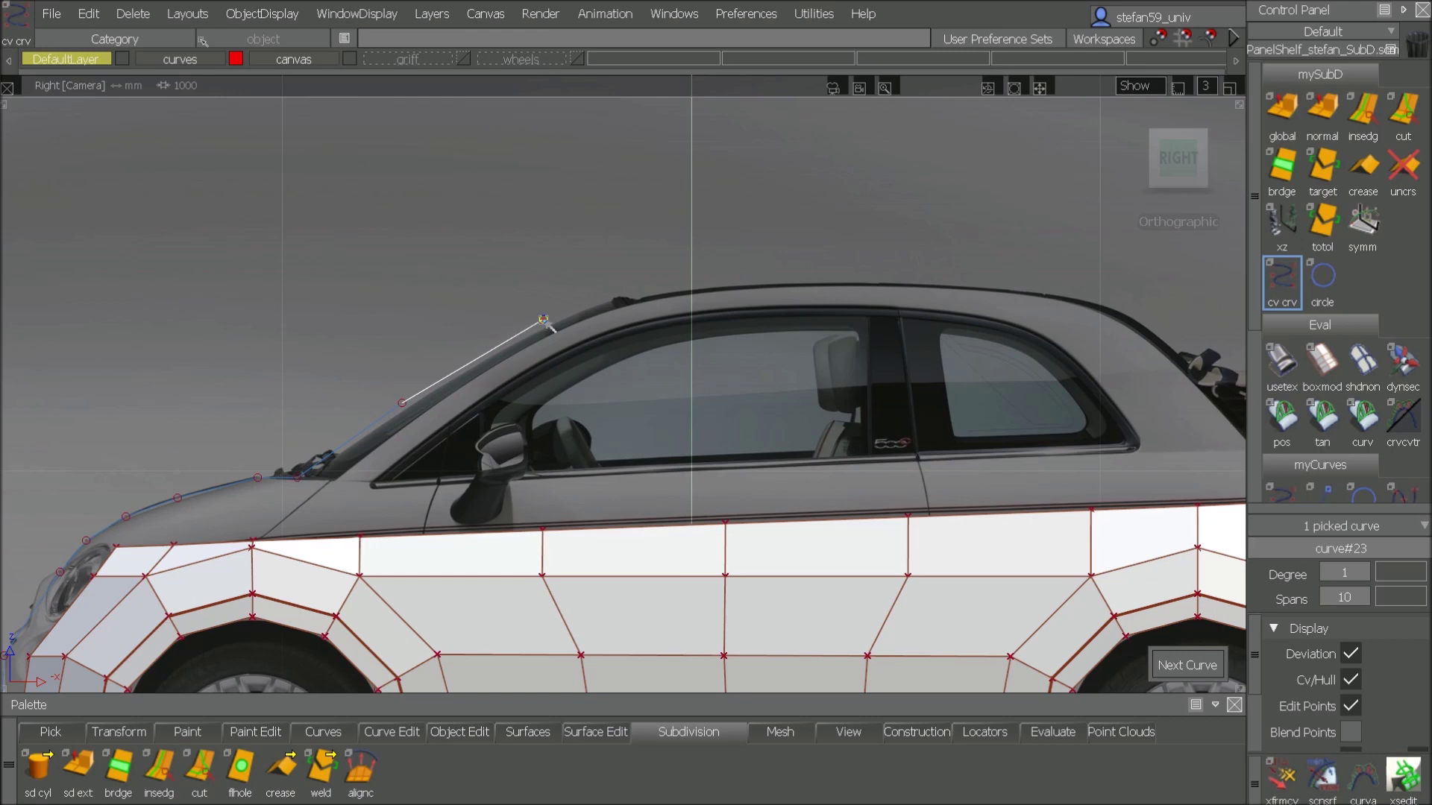
pyautogui.click(631, 287)
pyautogui.click(705, 282)
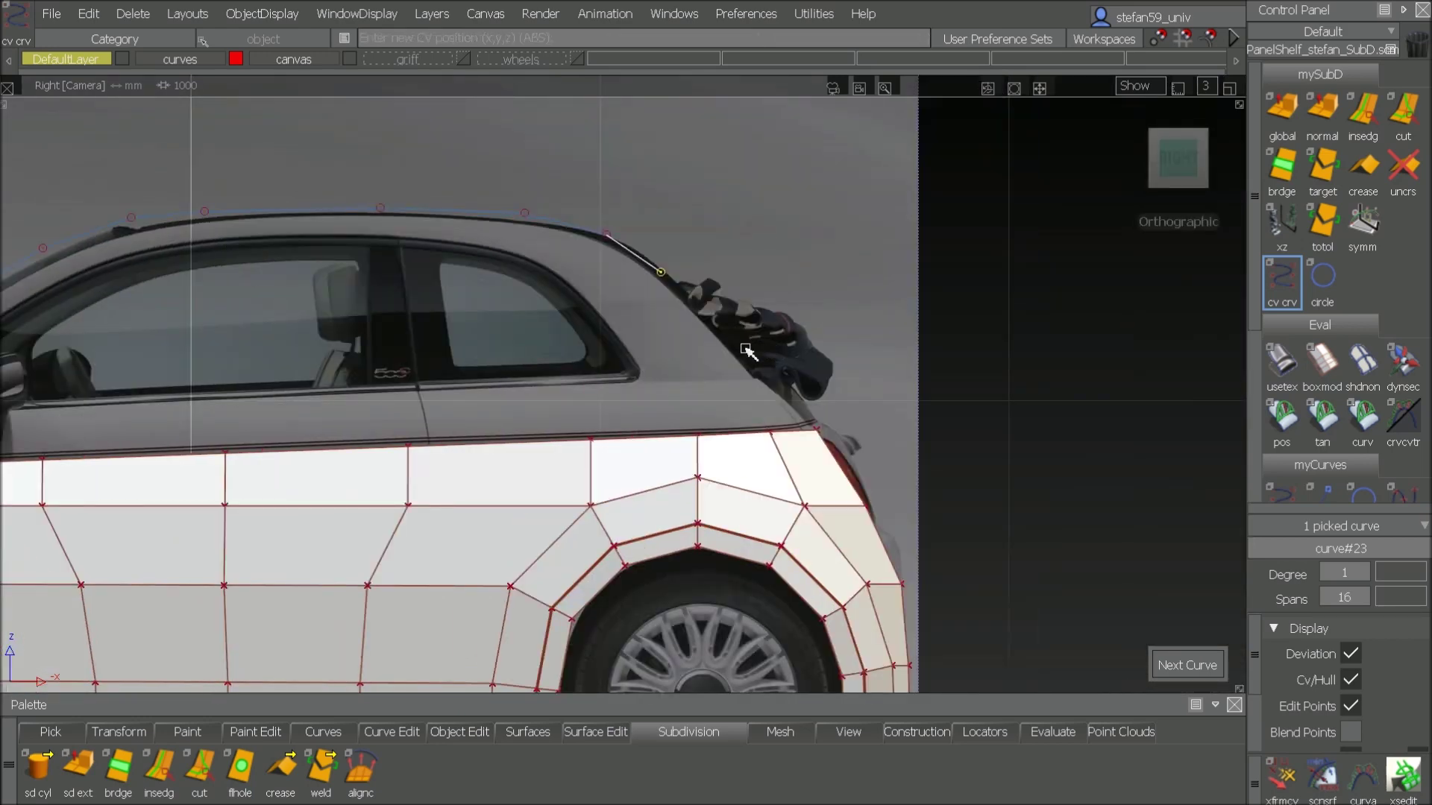
# Step: Trace the silhouette curve down the rear window and tailgate to the bottom of the rear bumper, and finish the curve
pyautogui.click(745, 347)
pyautogui.click(832, 421)
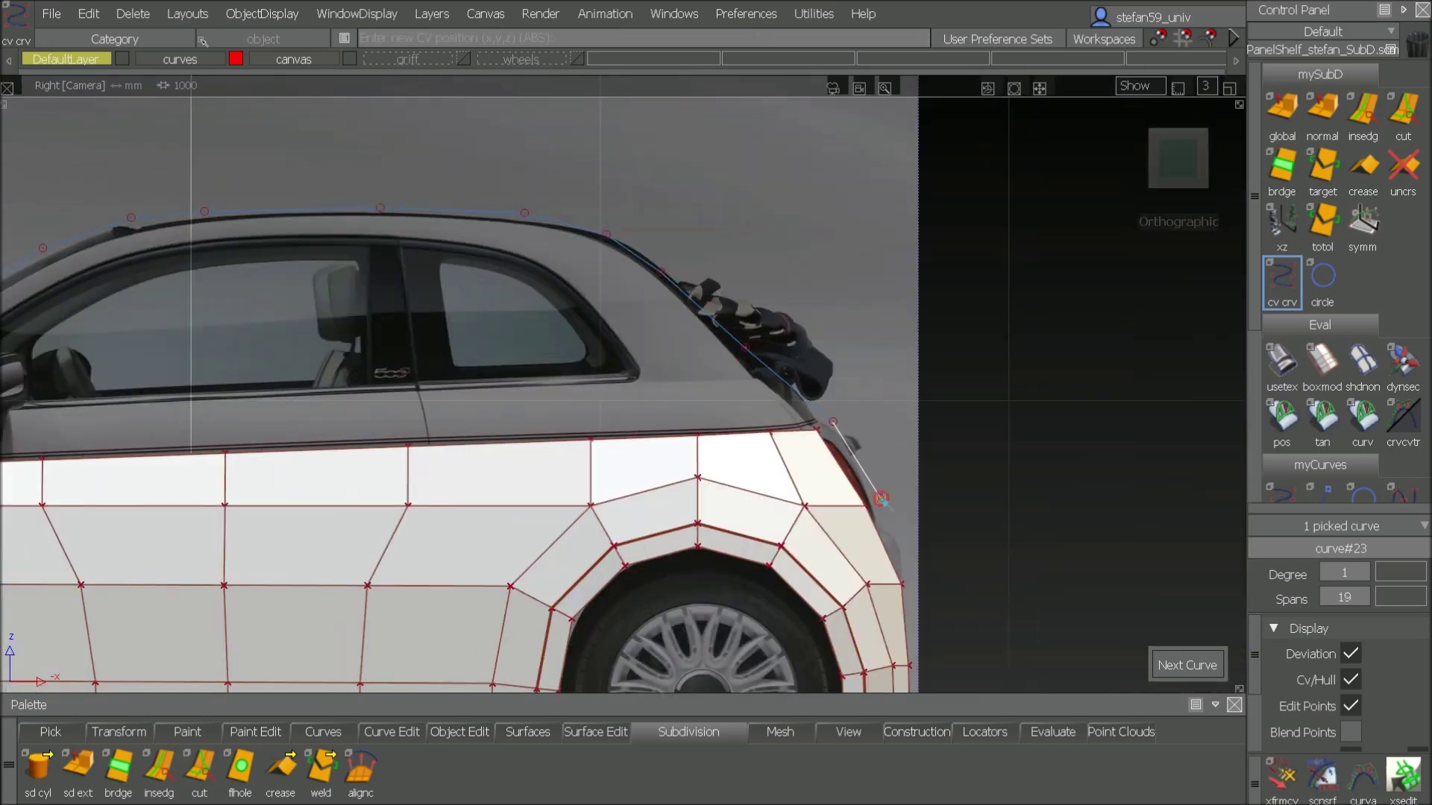
pyautogui.hotkey('alt', 'shift')
pyautogui.keyDown('alt'); pyautogui.keyDown('shift'); pyautogui.moveTo(896, 553); pyautogui.dragTo(803, 434, button='middle'); pyautogui.keyUp('shift'); pyautogui.keyUp('alt')
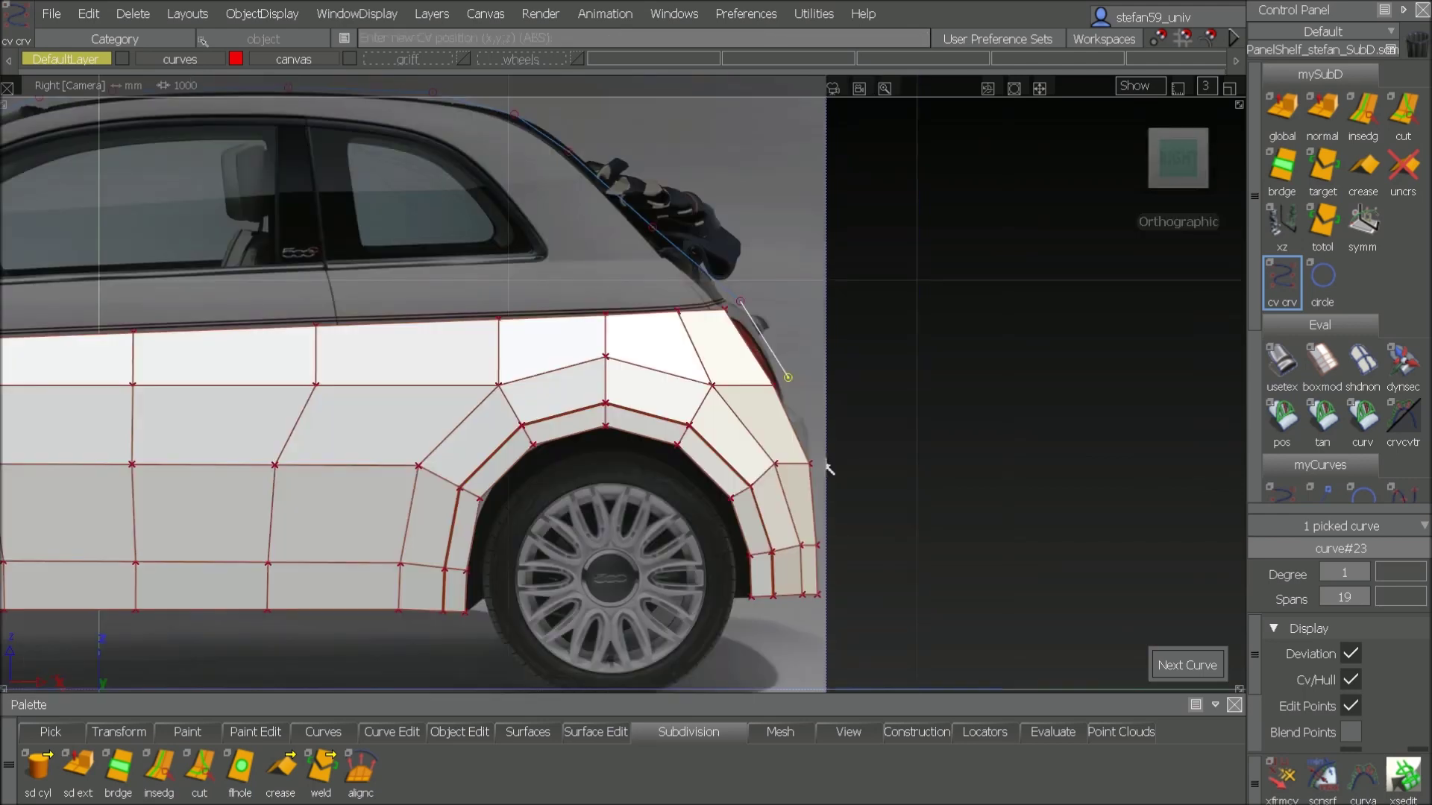
pyautogui.click(821, 461)
pyautogui.click(828, 544)
pyautogui.click(829, 590)
pyautogui.press('space')
pyautogui.hotkey('alt', 'shift')
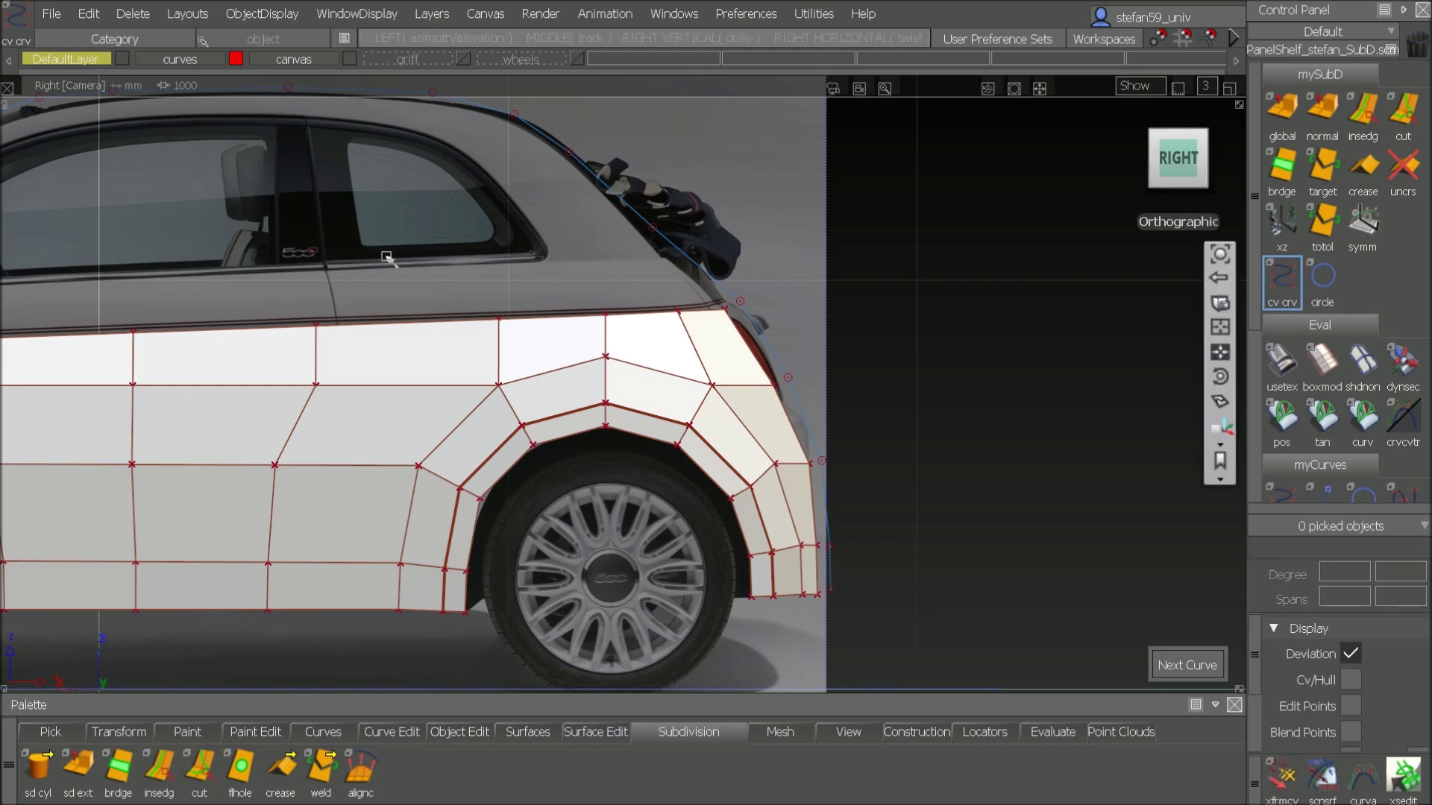
# Step: Extrude the silhouette curve sideways along Y into a subdivision strip, and scale its outer edges slightly inward along X
pyautogui.keyDown('alt'); pyautogui.keyDown('shift'); pyautogui.moveTo(388, 254); pyautogui.dragTo(1142, 372); pyautogui.keyUp('shift'); pyautogui.keyUp('alt')
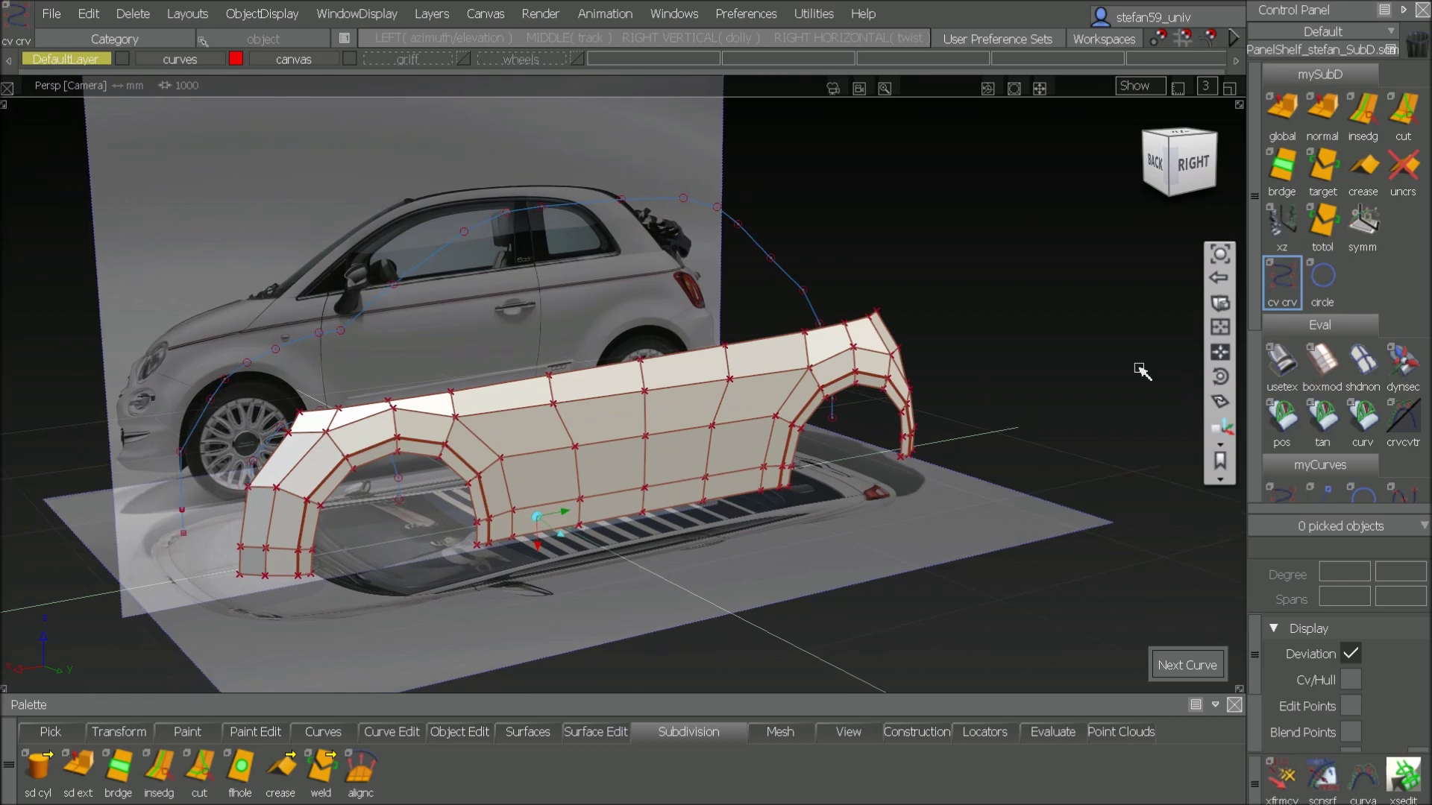
pyautogui.click(1279, 120)
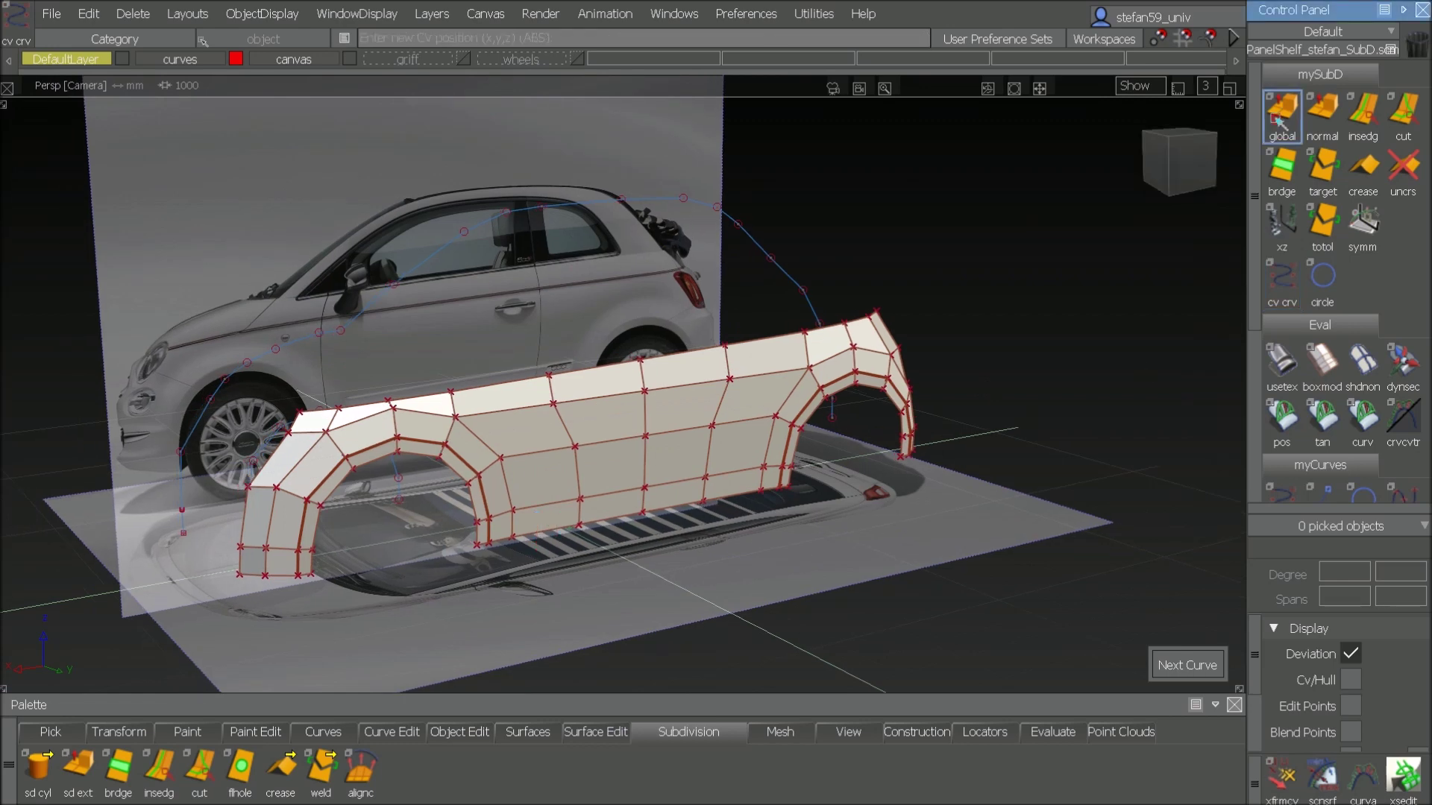
pyautogui.click(389, 299)
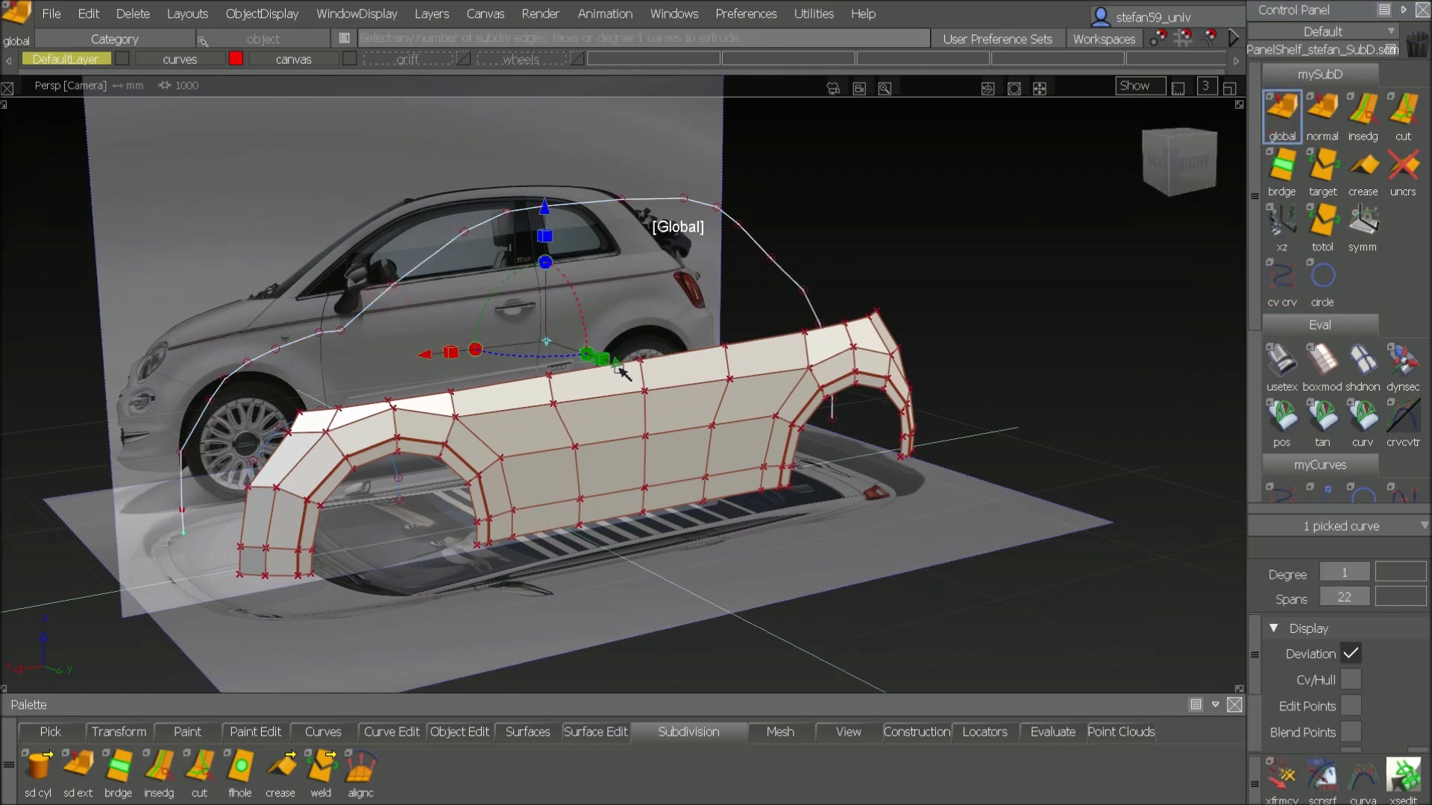
pyautogui.moveTo(621, 370); pyautogui.dragTo(666, 383)
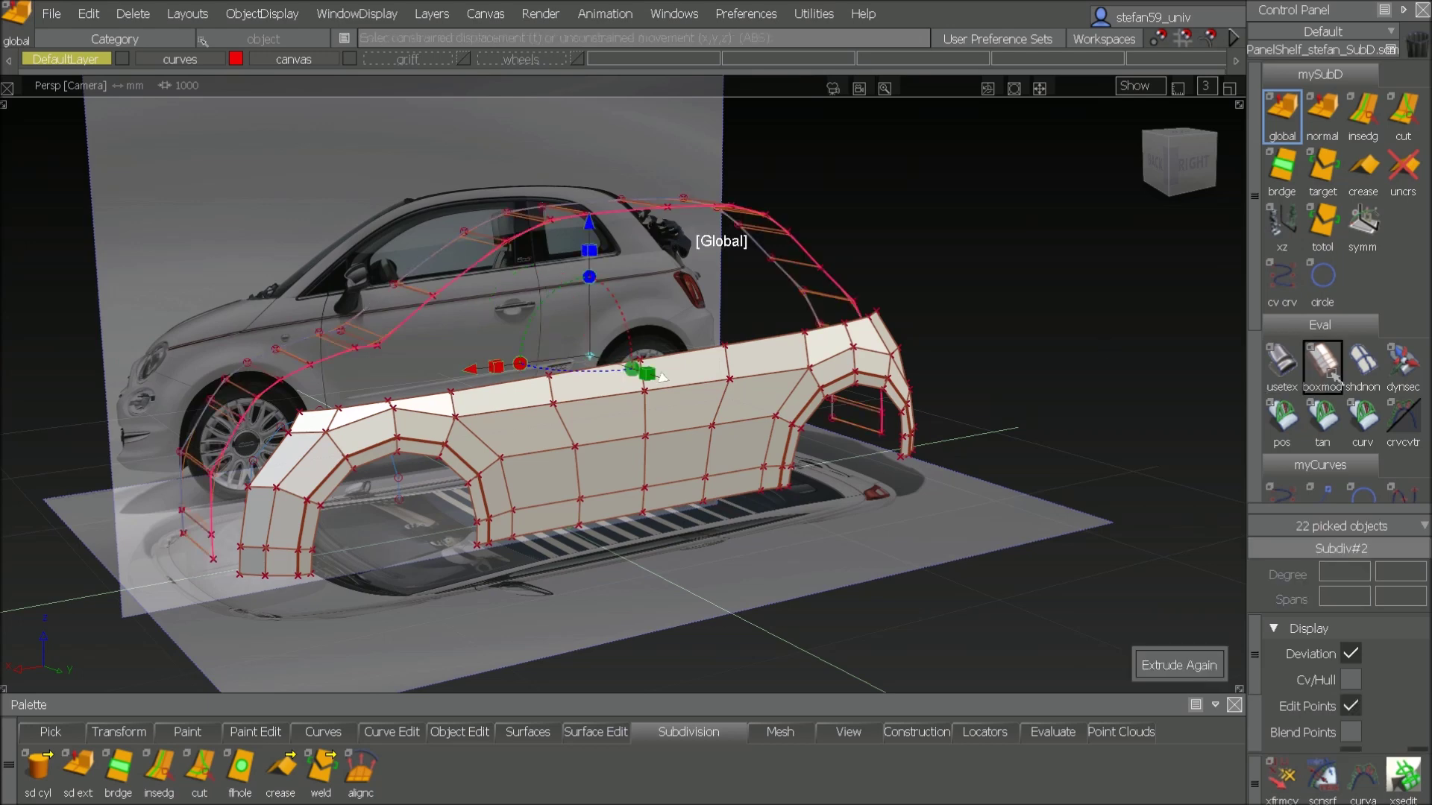
pyautogui.keyDown('alt'); pyautogui.keyDown('shift'); pyautogui.moveTo(405, 426); pyautogui.dragTo(427, 505); pyautogui.keyUp('shift'); pyautogui.keyUp('alt')
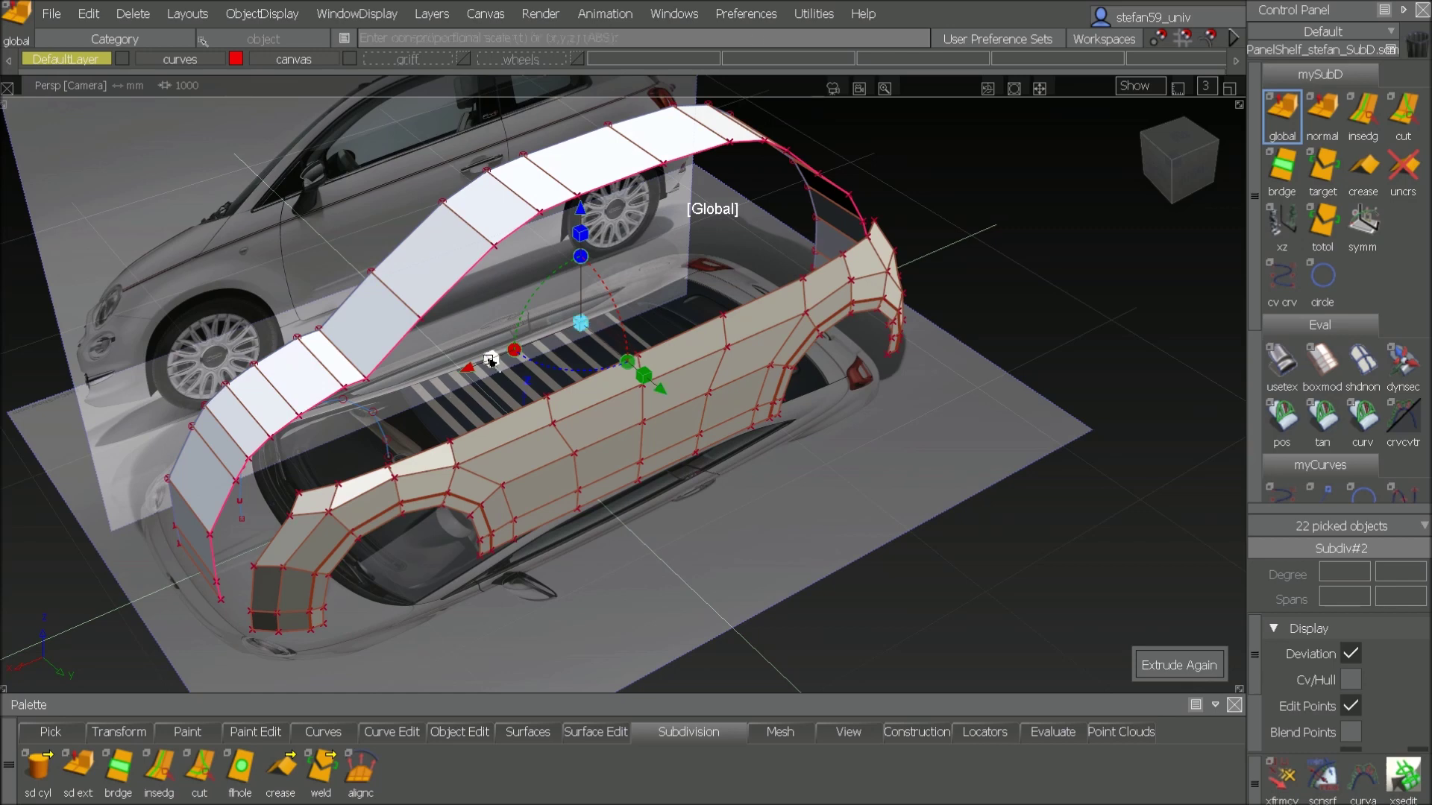
pyautogui.moveTo(490, 361); pyautogui.dragTo(490, 361)
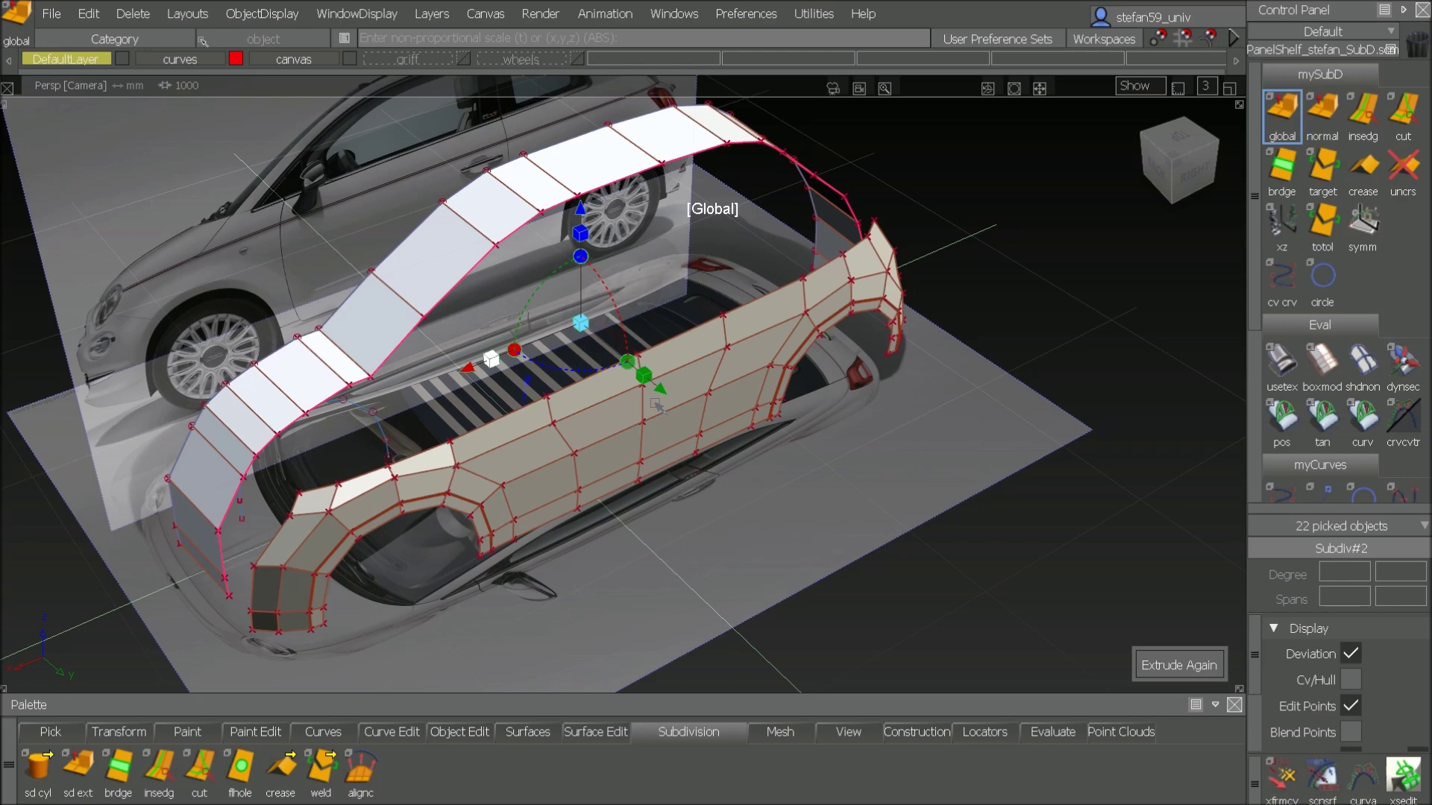
# Step: Extrude the strip's outer edges again toward the body side with a narrower row, and scale them slightly inward along X
pyautogui.moveTo(656, 404); pyautogui.dragTo(680, 406)
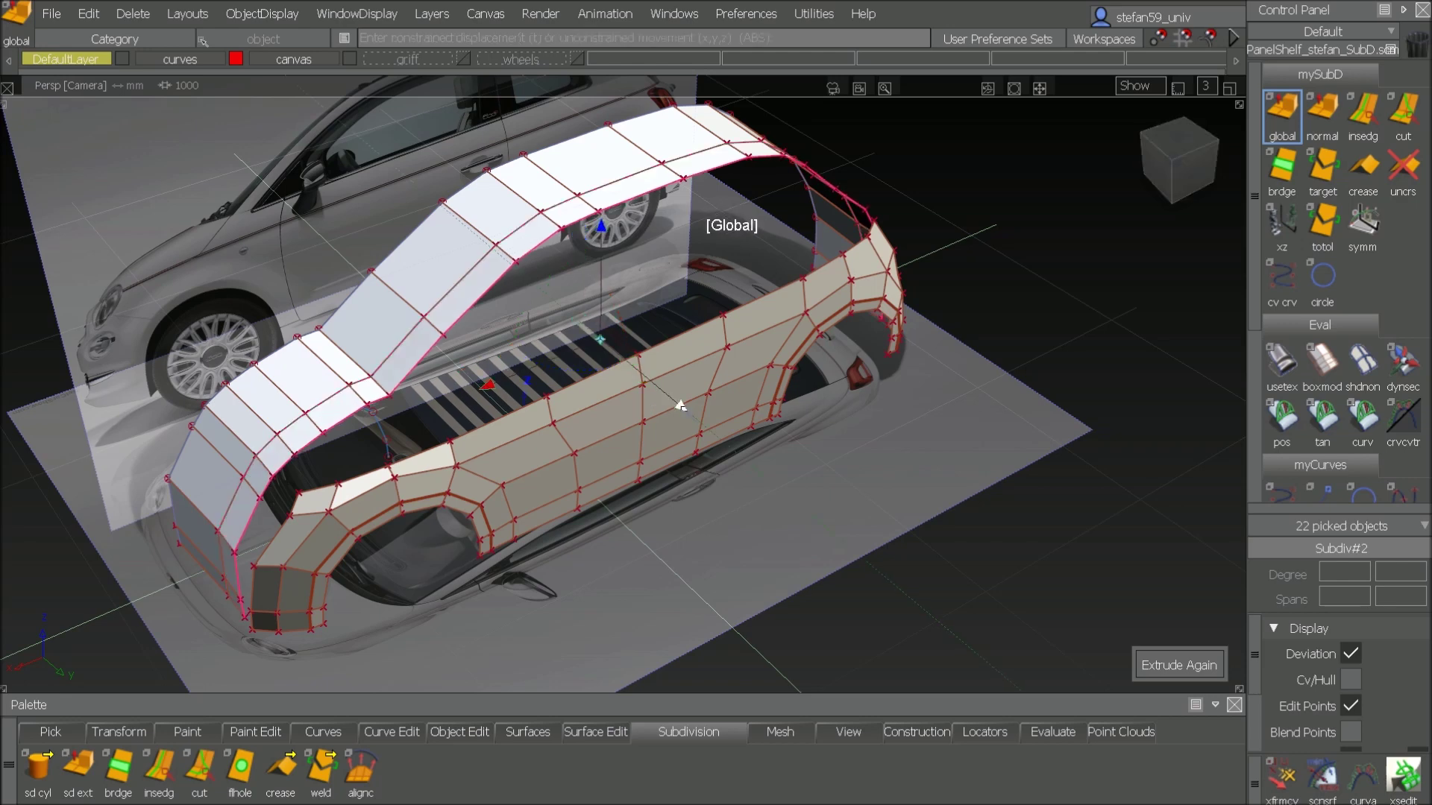
pyautogui.moveTo(510, 378); pyautogui.dragTo(513, 377)
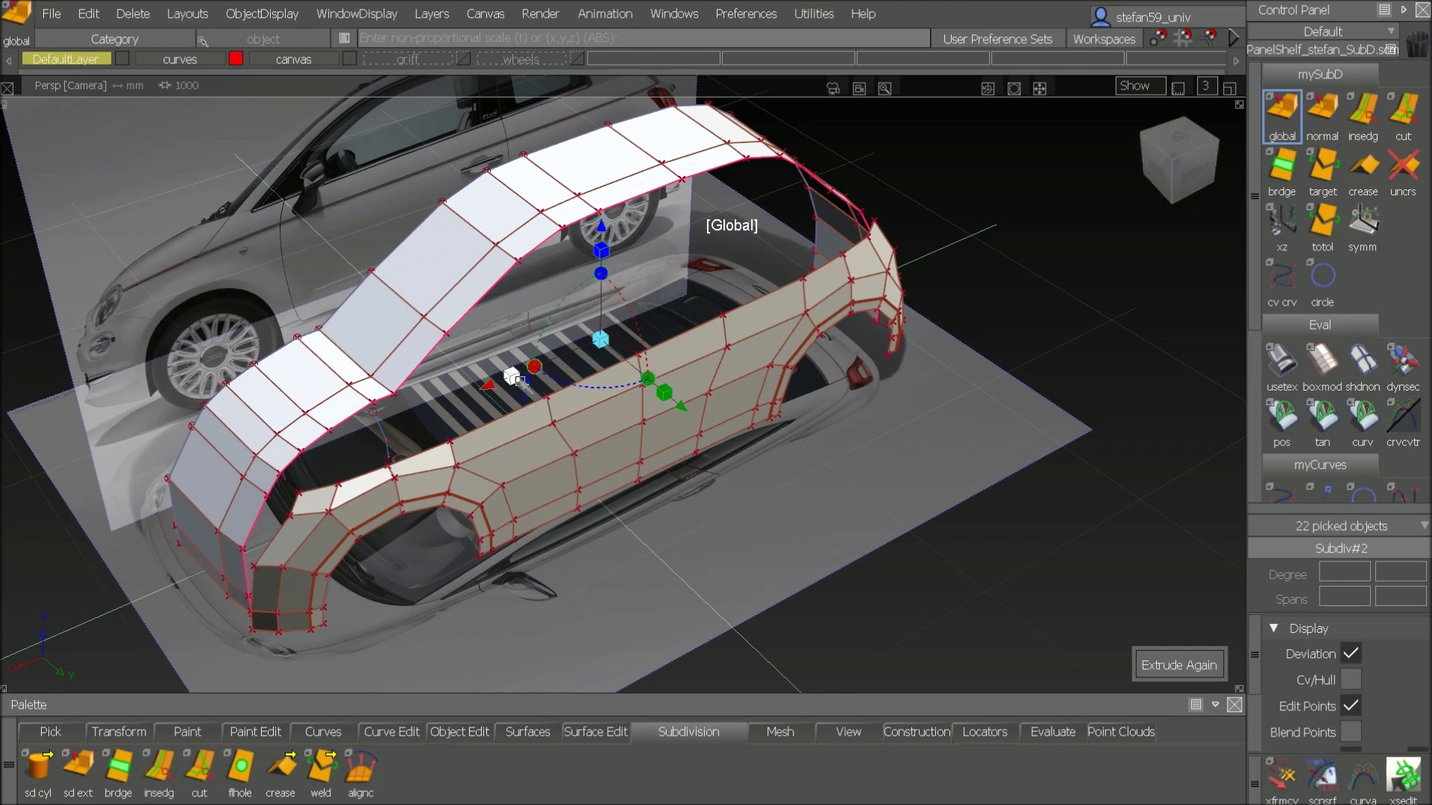
pyautogui.click(684, 580)
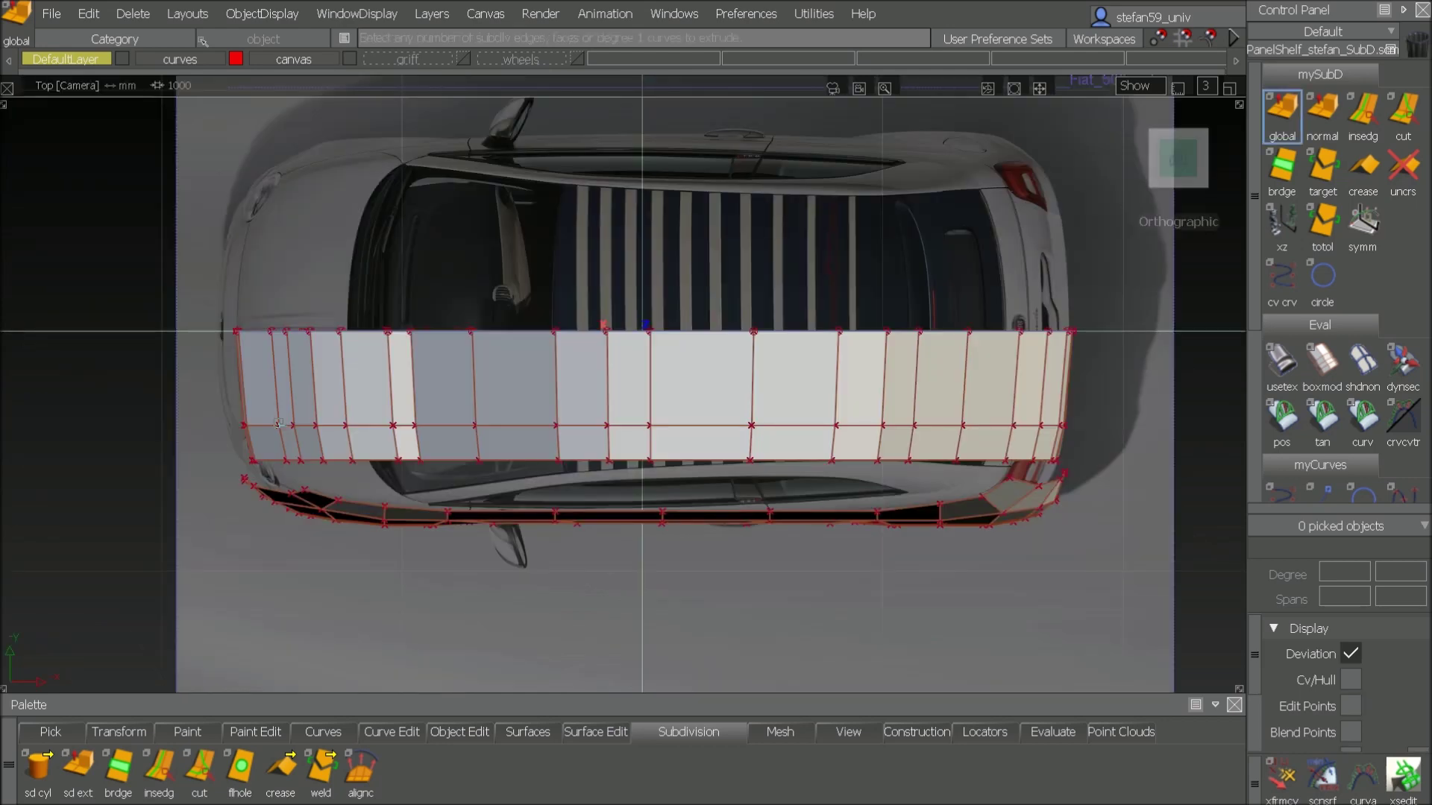
# Step: Shift the hood and nose CVs of the centre strip forward along X to match the front bumper in the top reference
pyautogui.keyDown('ctrl'); pyautogui.keyDown('shift'); pyautogui.moveTo(187, 268); pyautogui.dragTo(234, 205); pyautogui.keyUp('shift'); pyautogui.keyUp('ctrl')
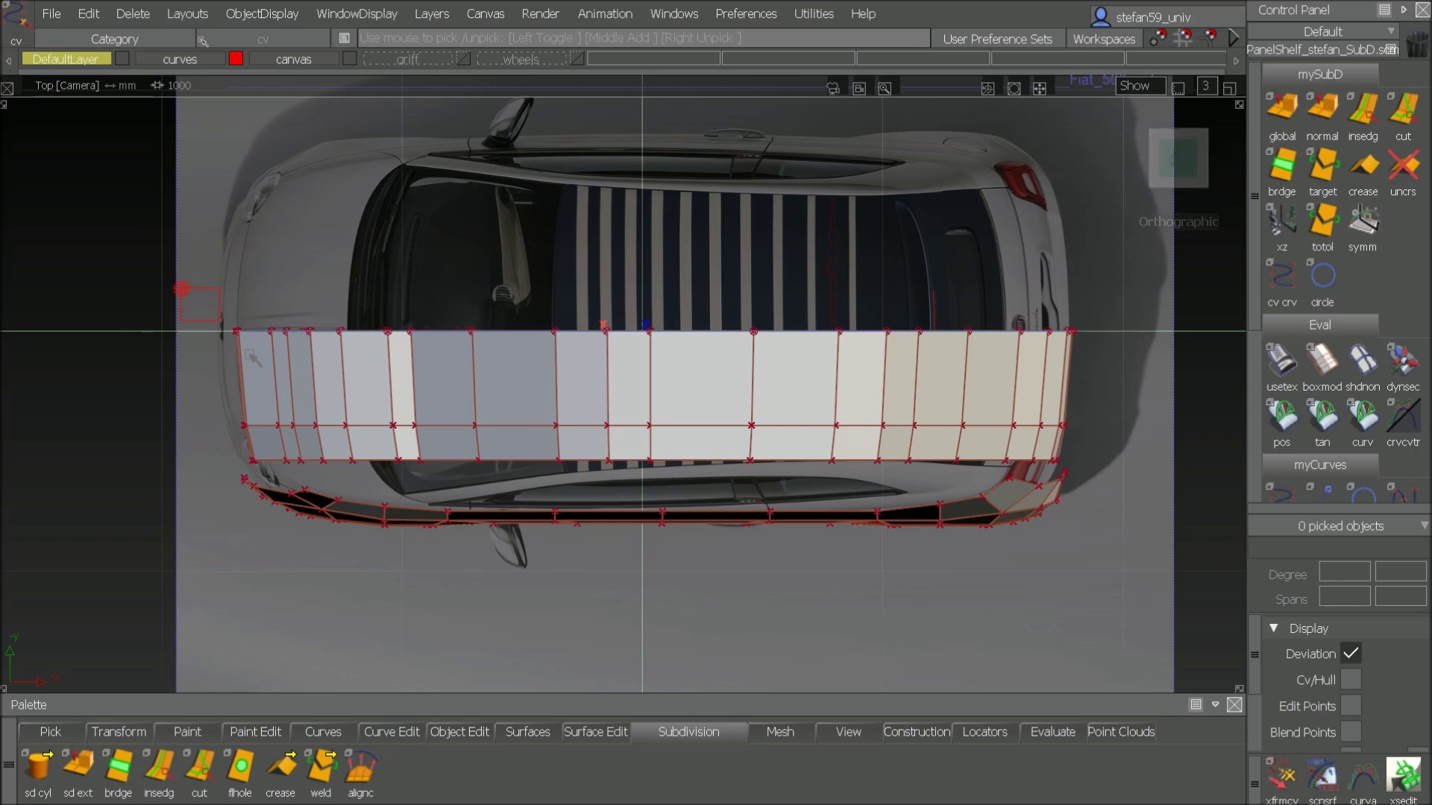
pyautogui.moveTo(252, 359); pyautogui.dragTo(424, 483)
pyautogui.keyDown('ctrl'); pyautogui.keyDown('shift'); pyautogui.moveTo(365, 681); pyautogui.dragTo(377, 671, button='middle'); pyautogui.keyUp('shift'); pyautogui.keyUp('ctrl')
pyautogui.moveTo(382, 667); pyautogui.dragTo(359, 663, button='middle')
pyautogui.keyDown('ctrl'); pyautogui.keyDown('shift'); pyautogui.moveTo(409, 606); pyautogui.dragTo(422, 427); pyautogui.keyUp('shift'); pyautogui.keyUp('ctrl')
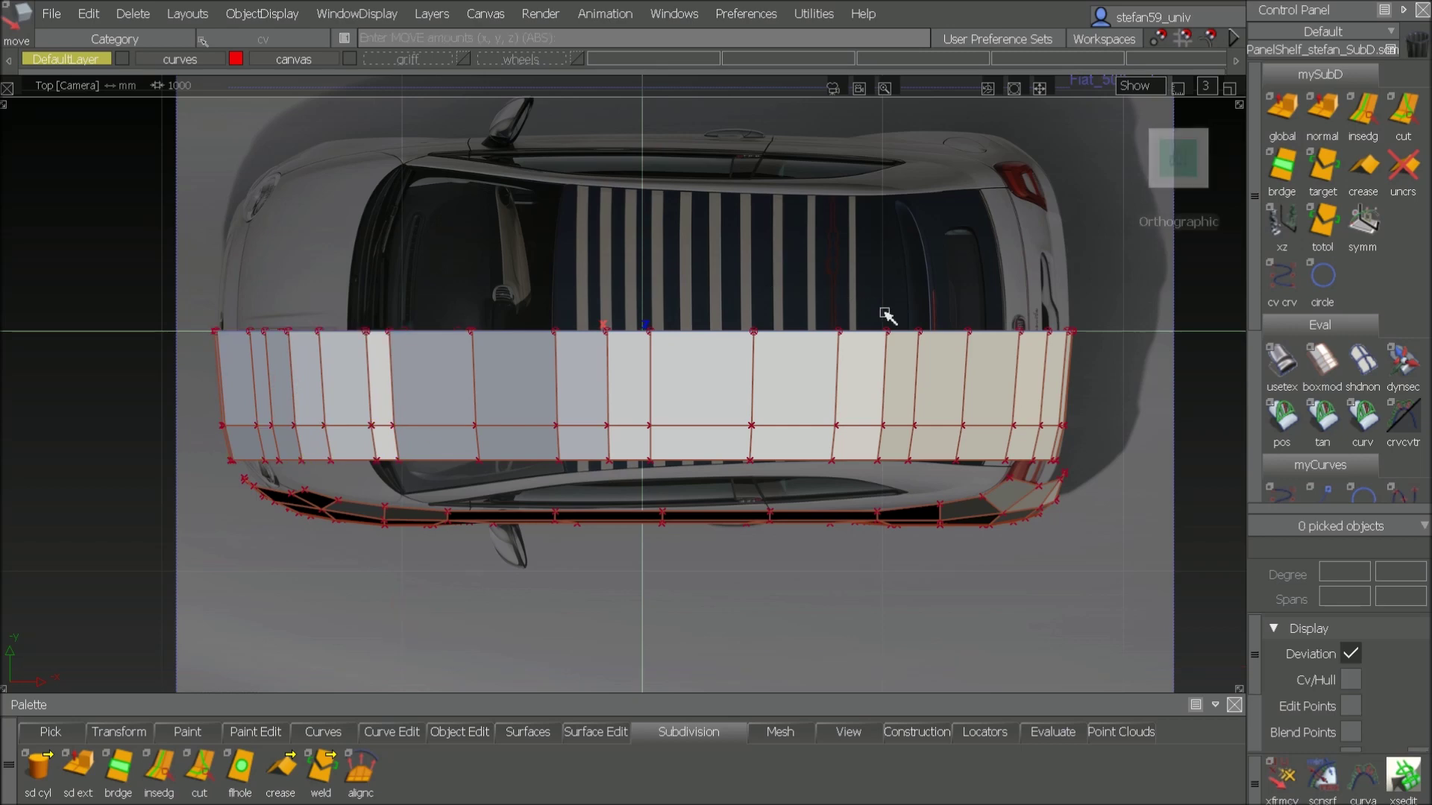
# Step: Lower the outer roof CVs of the centre strip about 19 mm along Z to follow the roof corner in the front reference
pyautogui.keyDown('alt'); pyautogui.keyDown('shift'); pyautogui.moveTo(842, 597); pyautogui.dragTo(823, 513); pyautogui.keyUp('shift'); pyautogui.keyUp('alt')
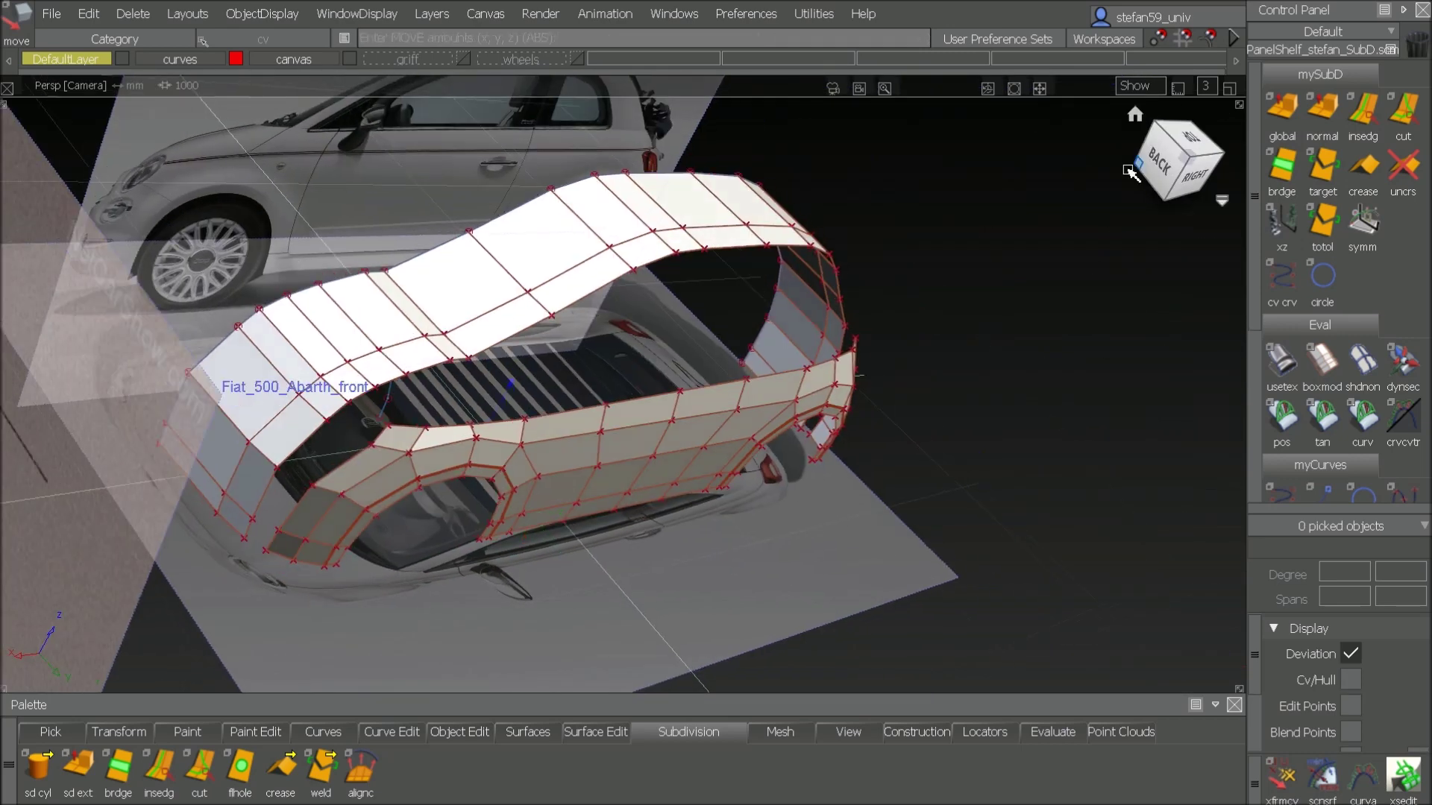
pyautogui.click(1155, 172)
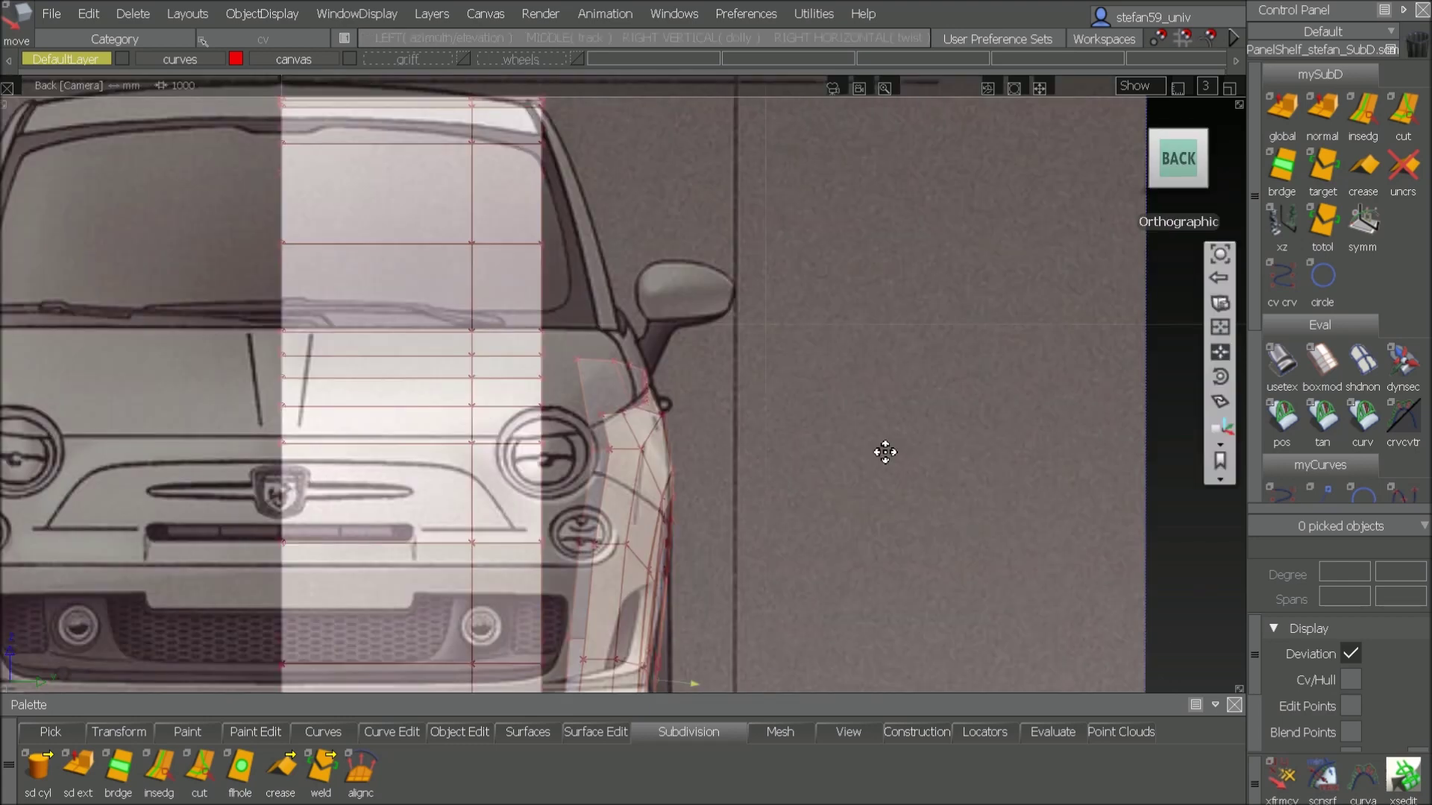
pyautogui.keyDown('alt'); pyautogui.keyDown('shift'); pyautogui.moveTo(885, 450); pyautogui.dragTo(965, 623, button='middle'); pyautogui.keyUp('shift'); pyautogui.keyUp('alt')
pyautogui.keyDown('alt'); pyautogui.keyDown('shift'); pyautogui.moveTo(950, 489); pyautogui.dragTo(902, 285, button='right'); pyautogui.keyUp('shift'); pyautogui.keyUp('alt')
pyautogui.keyDown('ctrl'); pyautogui.keyDown('shift'); pyautogui.moveTo(902, 285); pyautogui.dragTo(812, 253); pyautogui.keyUp('shift'); pyautogui.keyUp('ctrl')
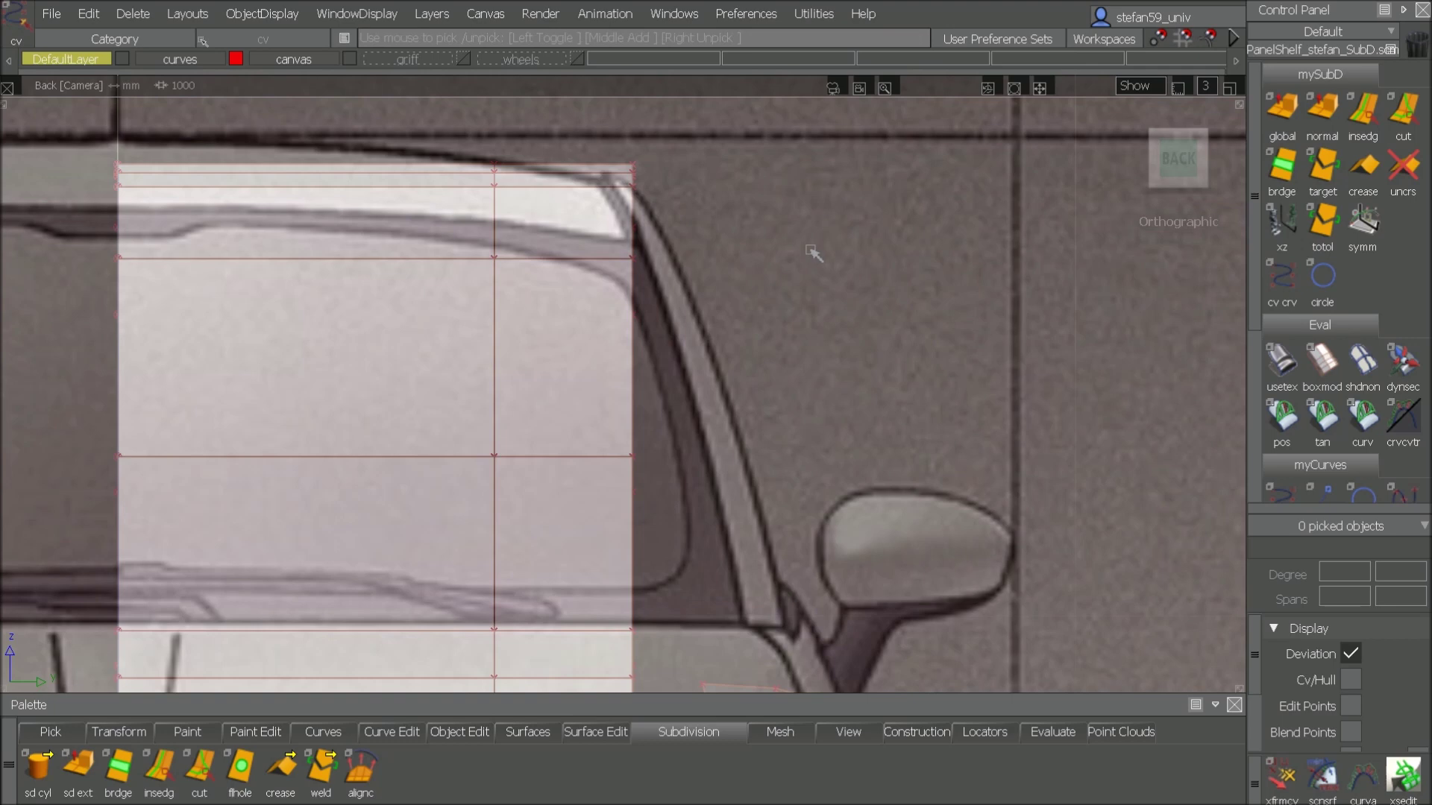
pyautogui.moveTo(607, 142); pyautogui.dragTo(685, 333)
pyautogui.keyDown('ctrl'); pyautogui.keyDown('shift'); pyautogui.moveTo(720, 307); pyautogui.dragTo(721, 306, button='right'); pyautogui.keyUp('shift'); pyautogui.keyUp('ctrl')
pyautogui.keyDown('ctrl'); pyautogui.keyDown('shift'); pyautogui.moveTo(719, 158); pyautogui.dragTo(768, 136); pyautogui.keyUp('shift'); pyautogui.keyUp('ctrl')
pyautogui.moveTo(605, 146); pyautogui.dragTo(716, 287)
pyautogui.moveTo(718, 287); pyautogui.dragTo(719, 304, button='right')
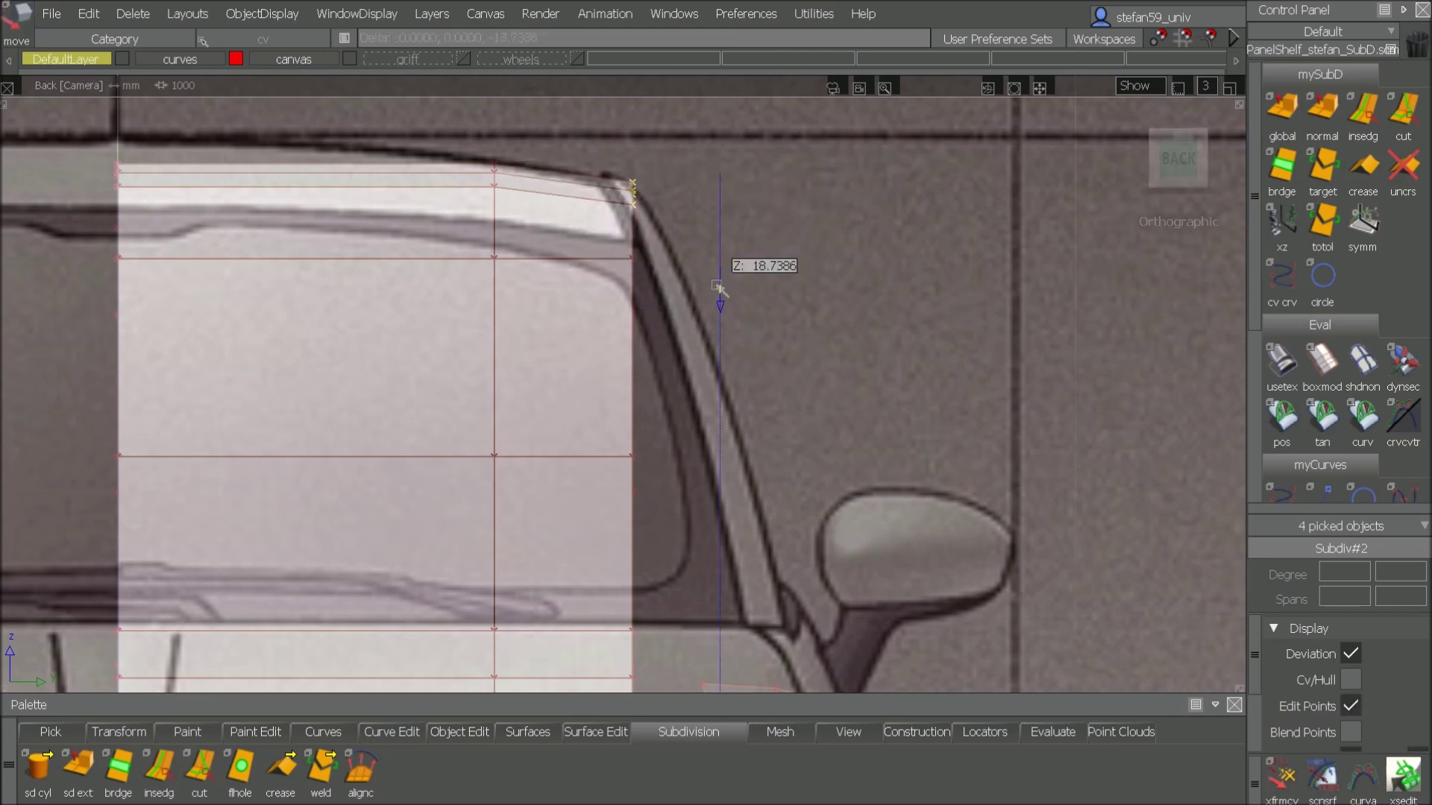
pyautogui.keyDown('ctrl'); pyautogui.keyDown('shift'); pyautogui.moveTo(731, 322); pyautogui.dragTo(723, 167); pyautogui.keyUp('shift'); pyautogui.keyUp('ctrl')
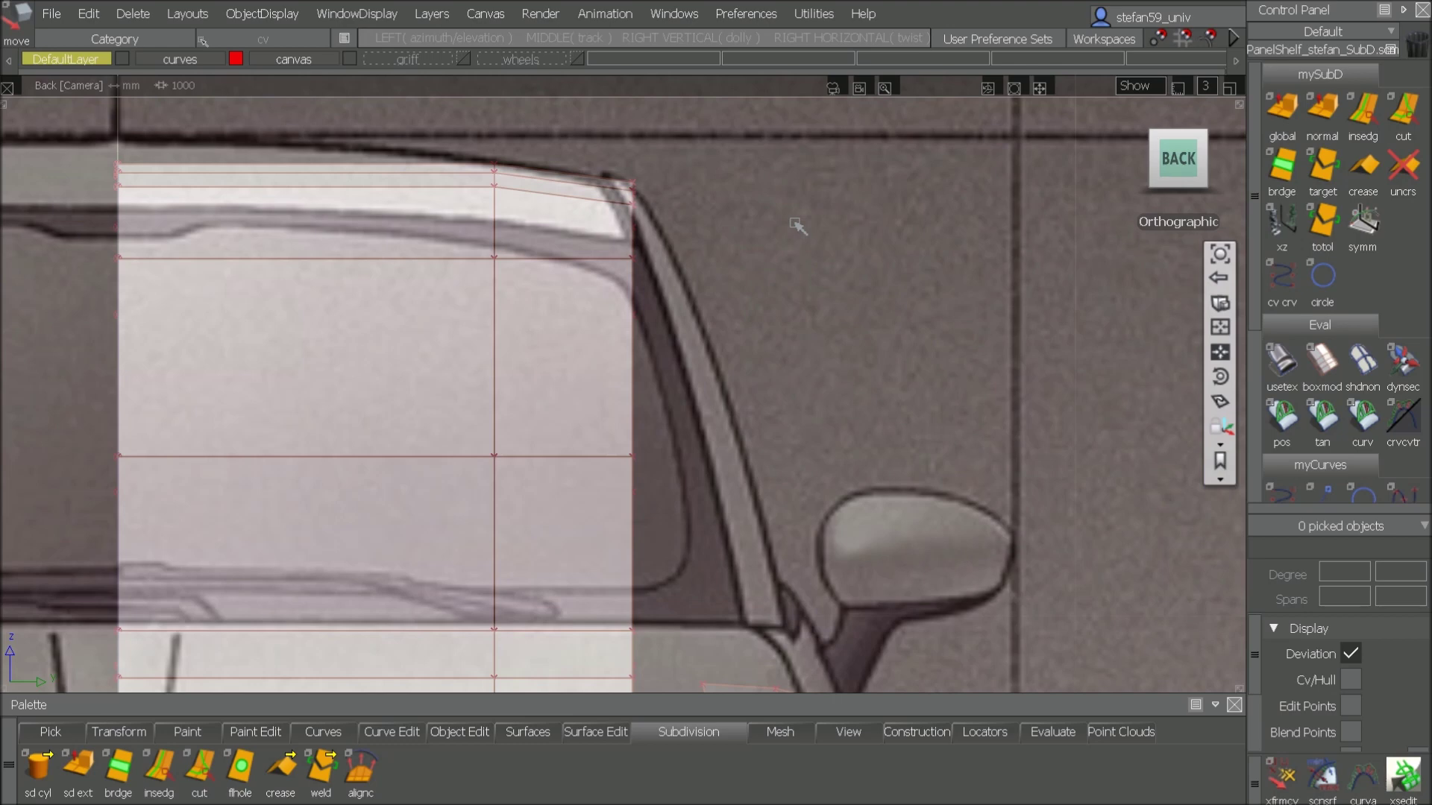
# Step: Bridge the four front edges of the centre strip to the body side's four front edges with 1 division
pyautogui.keyDown('alt'); pyautogui.keyDown('shift'); pyautogui.moveTo(796, 225); pyautogui.dragTo(766, 353); pyautogui.keyUp('shift'); pyautogui.keyUp('alt')
pyautogui.keyDown('alt'); pyautogui.keyDown('shift'); pyautogui.moveTo(765, 353); pyautogui.dragTo(767, 375, button='right'); pyautogui.keyUp('shift'); pyautogui.keyUp('alt')
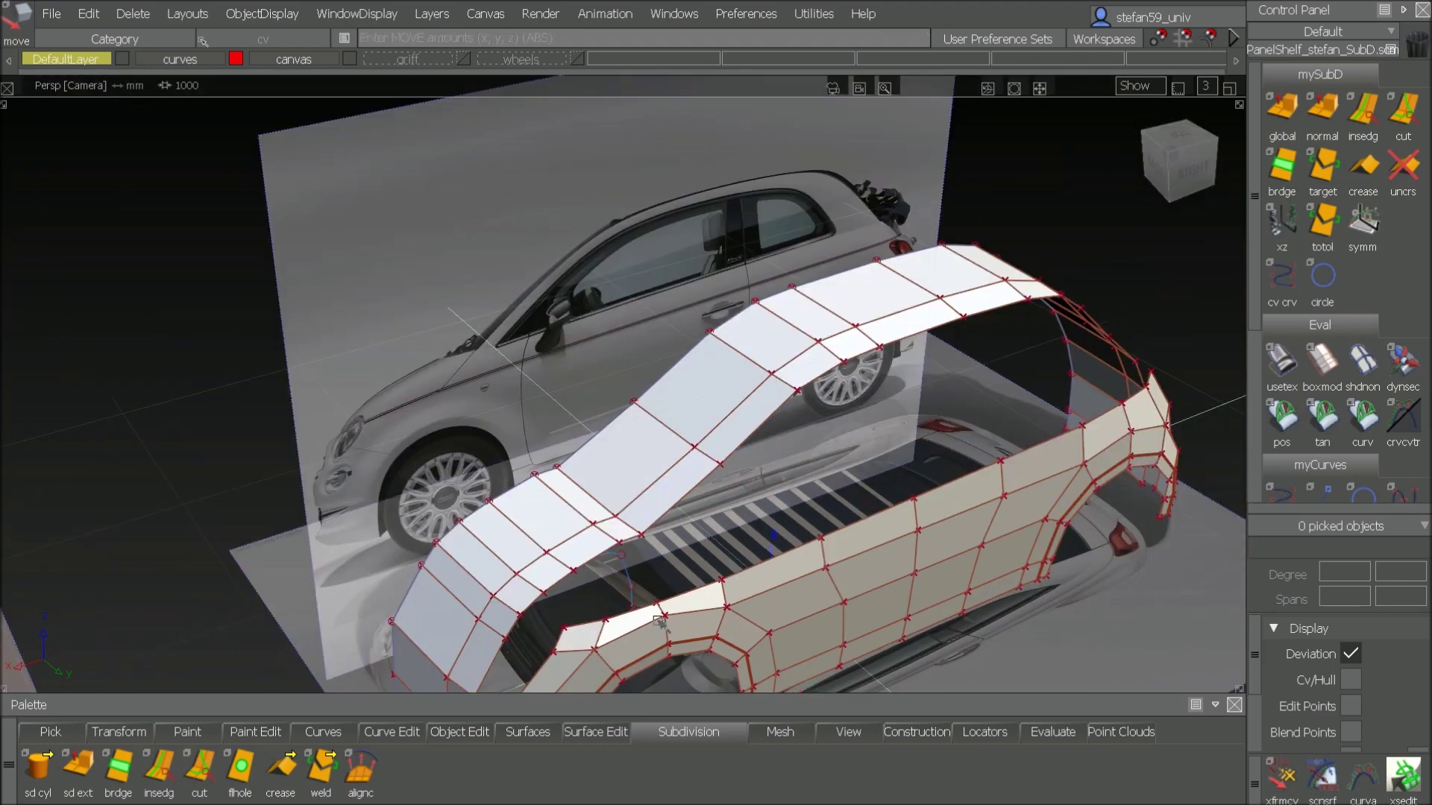
pyautogui.keyDown('alt'); pyautogui.keyDown('shift'); pyautogui.moveTo(659, 621); pyautogui.dragTo(539, 485); pyautogui.keyUp('shift'); pyautogui.keyUp('alt')
pyautogui.keyDown('alt'); pyautogui.keyDown('shift'); pyautogui.moveTo(538, 484); pyautogui.dragTo(547, 568, button='right'); pyautogui.keyUp('shift'); pyautogui.keyUp('alt')
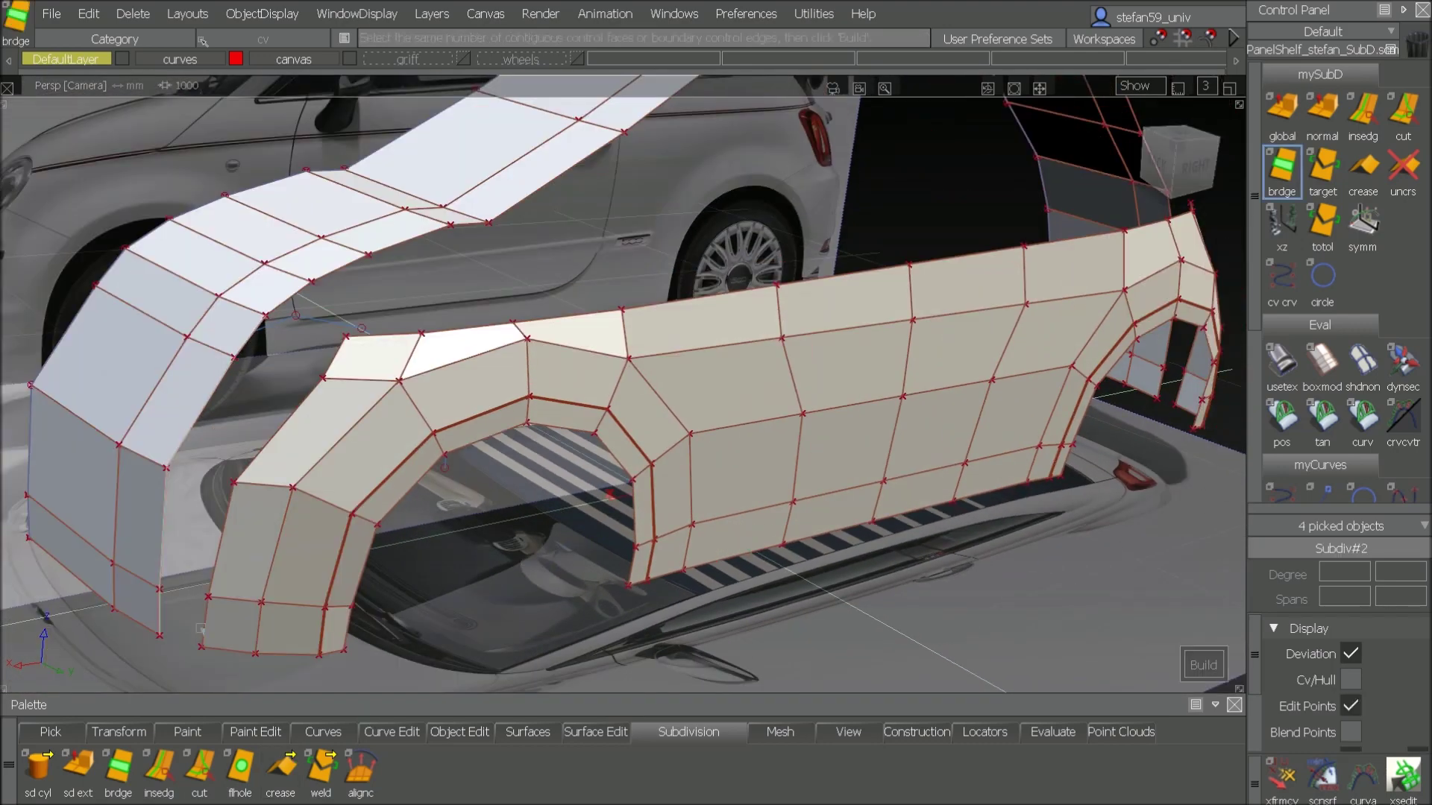
pyautogui.click(201, 629)
pyautogui.click(218, 548)
pyautogui.click(274, 434)
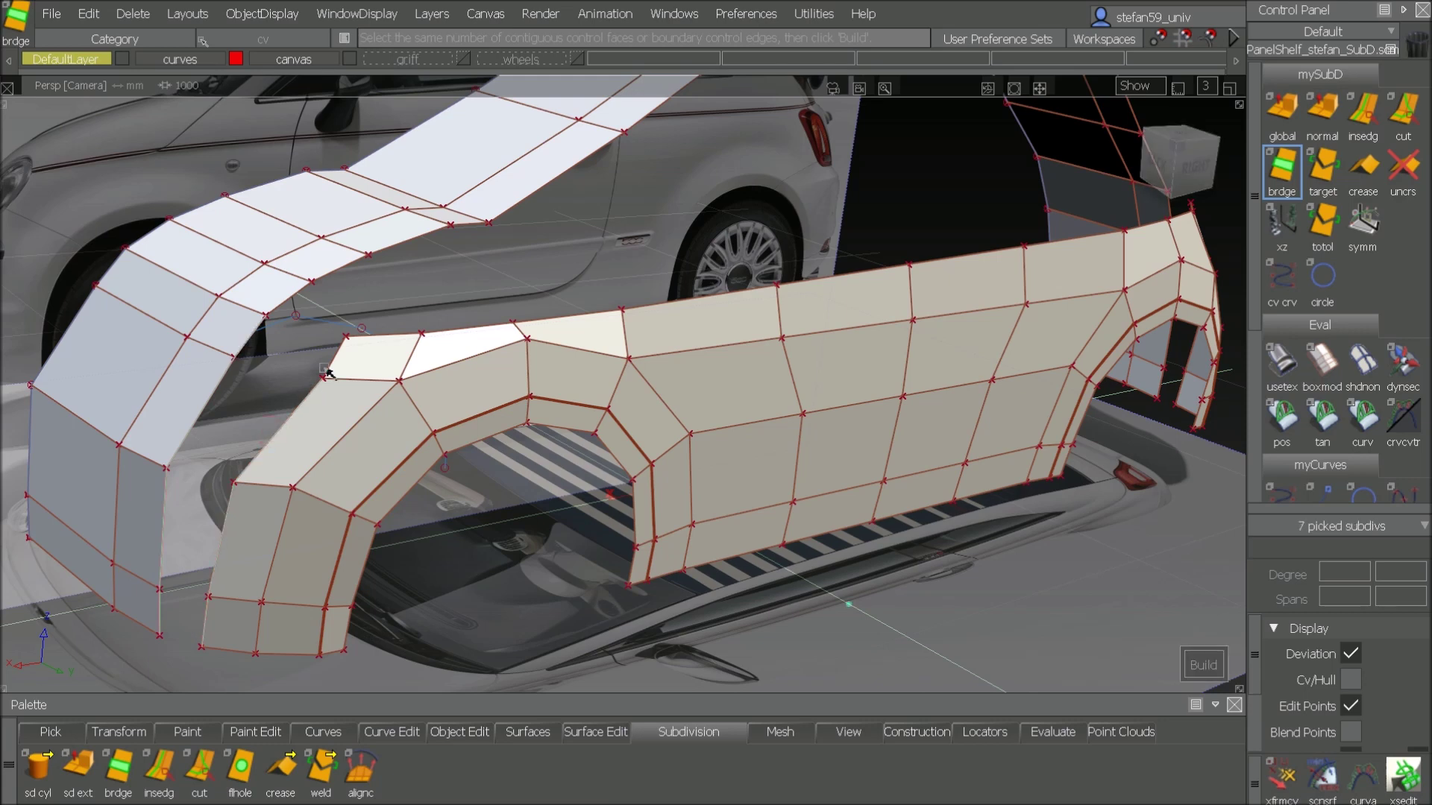
pyautogui.click(327, 372)
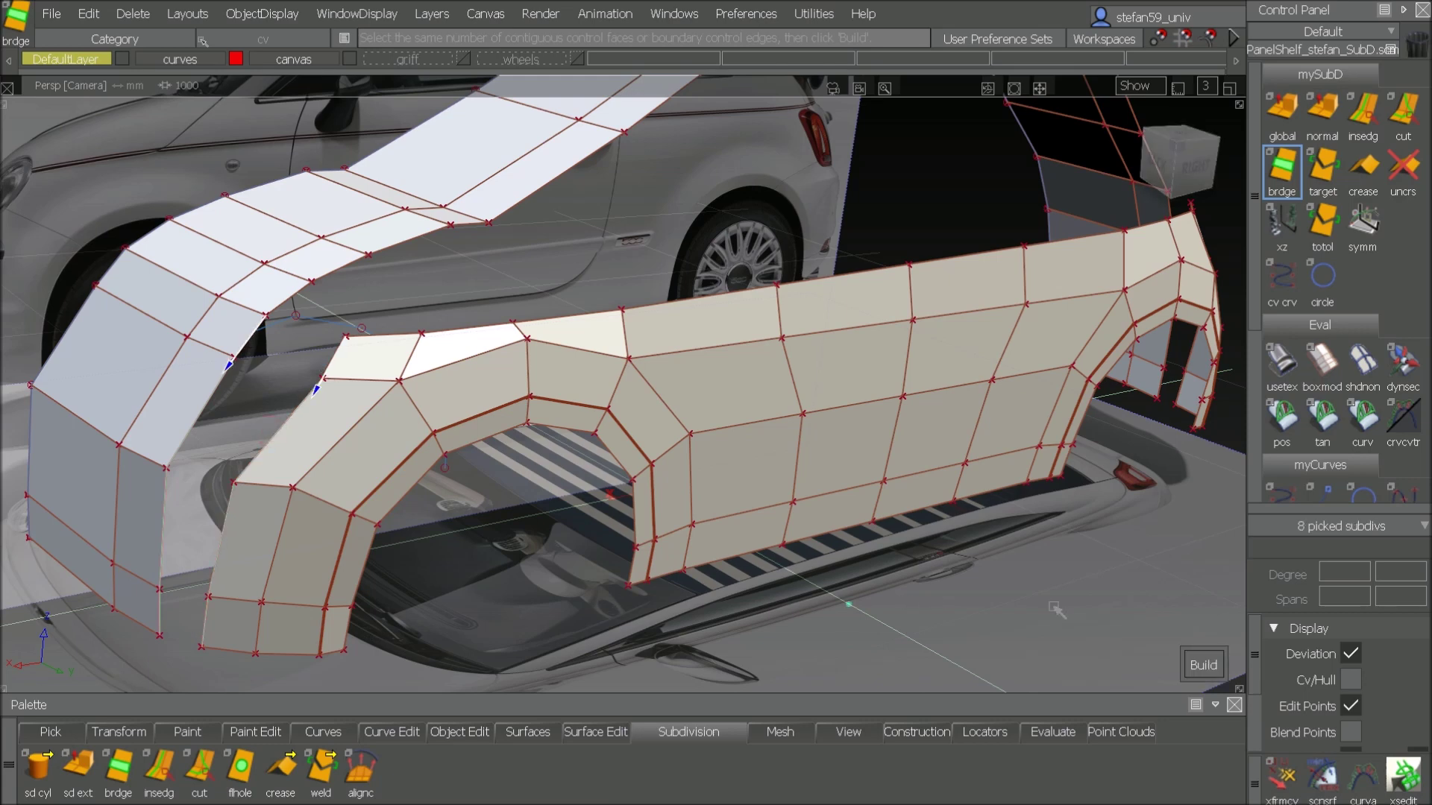
pyautogui.press('space')
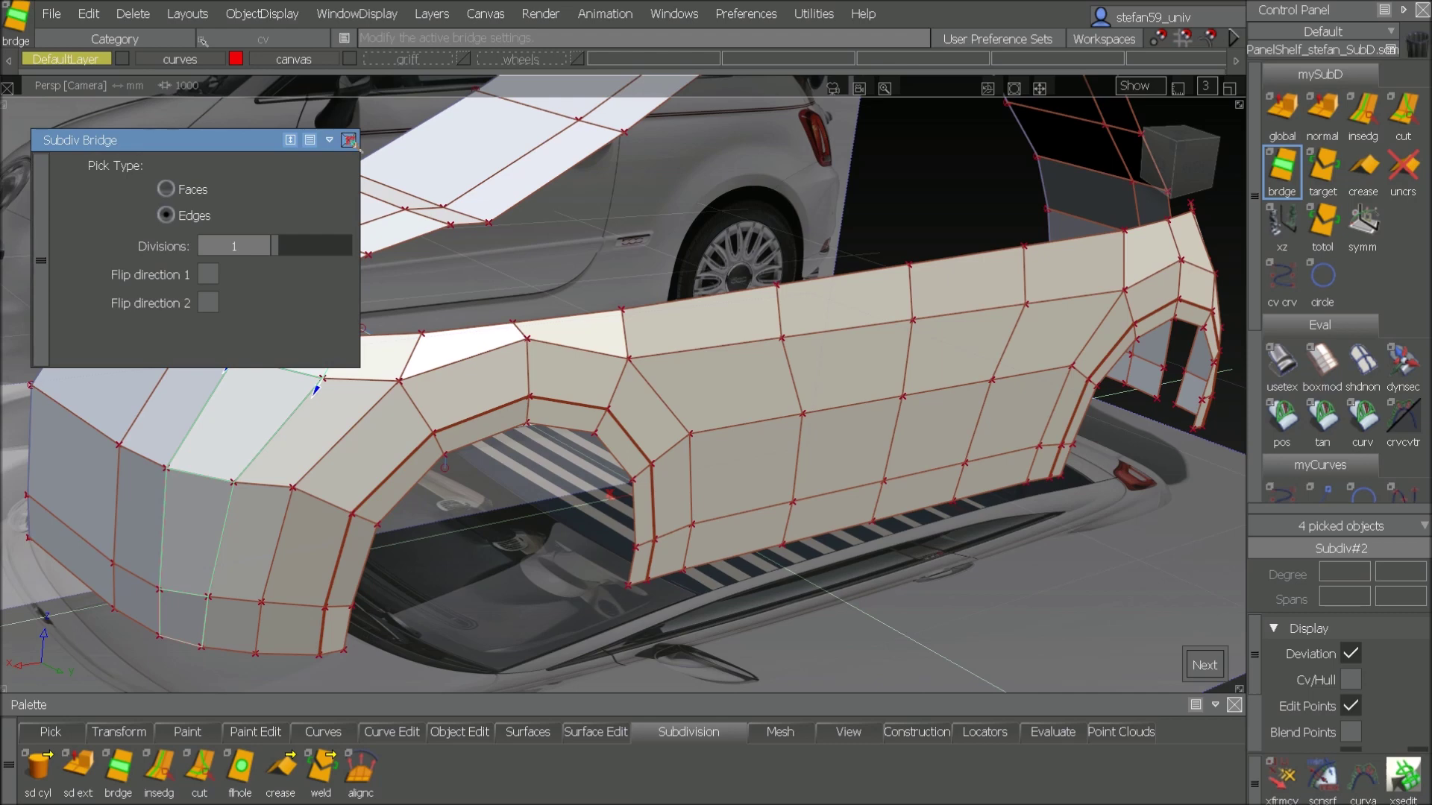
pyautogui.click(348, 140)
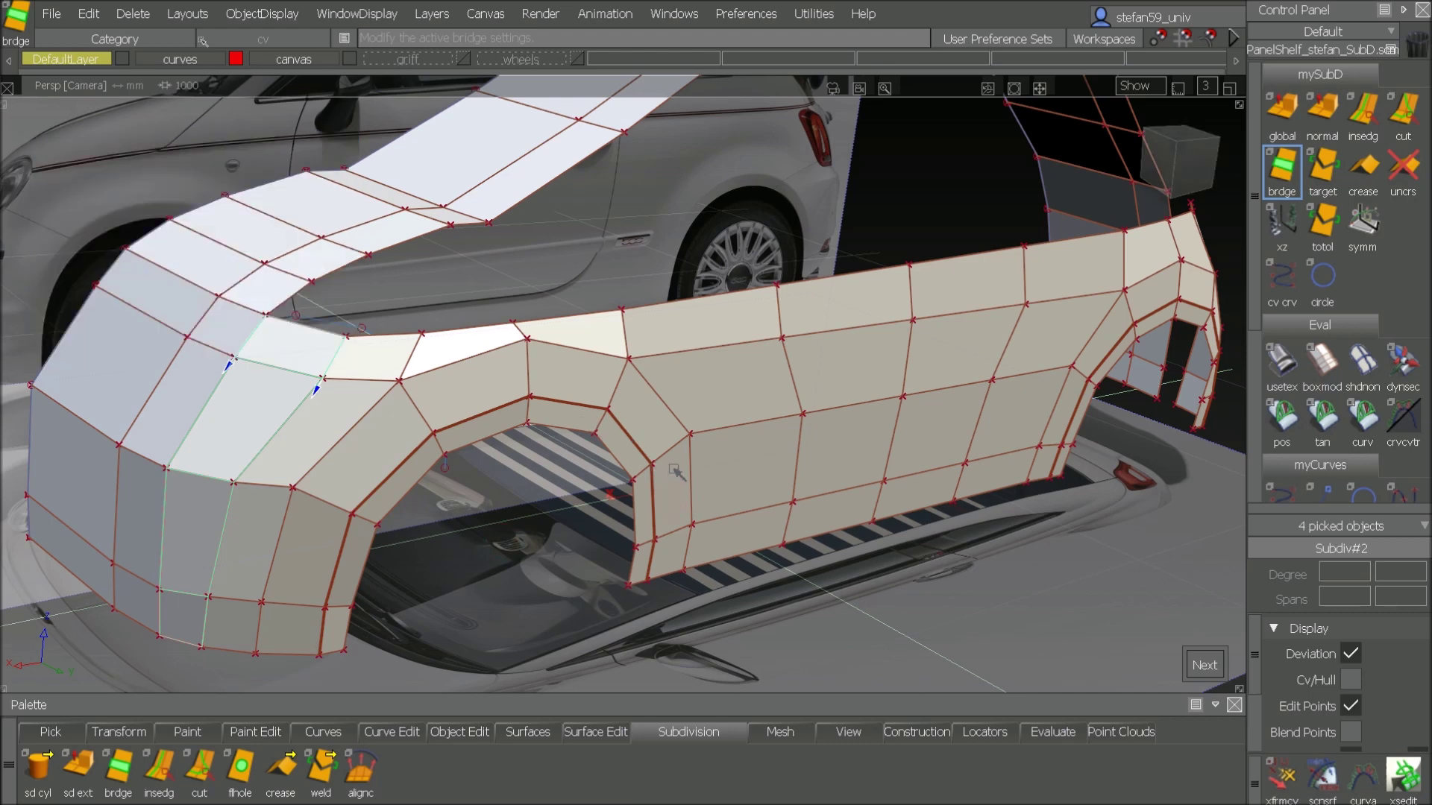
# Step: Bridge the four rear edges of the body side to the four lower rear edges of the centre strip
pyautogui.keyDown('alt'); pyautogui.keyDown('shift'); pyautogui.moveTo(686, 469); pyautogui.dragTo(691, 414); pyautogui.keyUp('shift'); pyautogui.keyUp('alt')
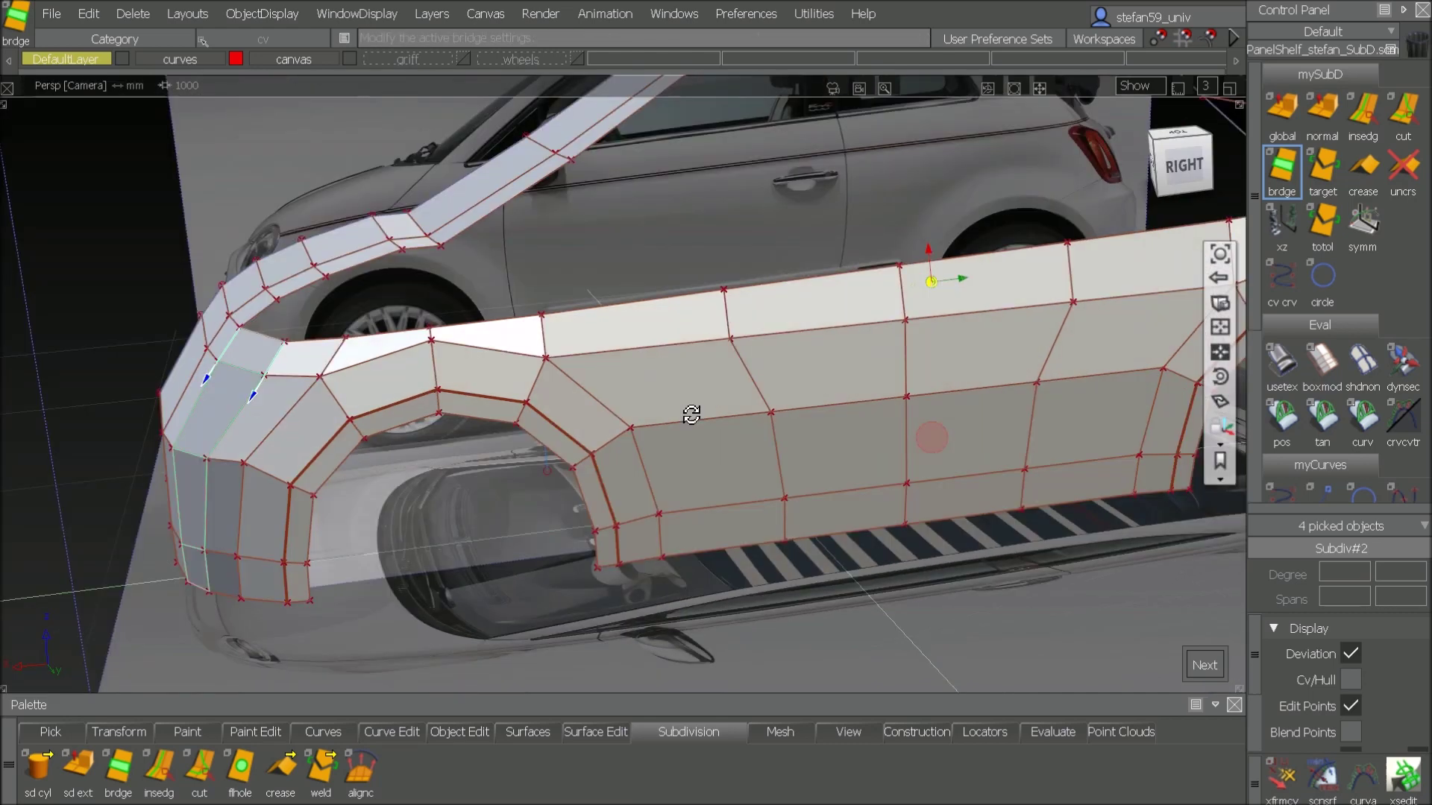
pyautogui.keyDown('alt'); pyautogui.keyDown('shift'); pyautogui.moveTo(691, 415); pyautogui.dragTo(358, 493, button='middle'); pyautogui.keyUp('shift'); pyautogui.keyUp('alt')
pyautogui.keyDown('alt'); pyautogui.keyDown('shift'); pyautogui.click(1012, 280); pyautogui.keyUp('shift'); pyautogui.keyUp('alt')
pyautogui.keyDown('alt'); pyautogui.keyDown('shift'); pyautogui.moveTo(1106, 342); pyautogui.dragTo(782, 358); pyautogui.keyUp('shift'); pyautogui.keyUp('alt')
pyautogui.keyDown('alt'); pyautogui.keyDown('shift'); pyautogui.moveTo(783, 358); pyautogui.dragTo(744, 375, button='middle'); pyautogui.keyUp('shift'); pyautogui.keyUp('alt')
pyautogui.keyDown('alt'); pyautogui.keyDown('shift'); pyautogui.moveTo(744, 375); pyautogui.dragTo(444, 377, button='right'); pyautogui.keyUp('shift'); pyautogui.keyUp('alt')
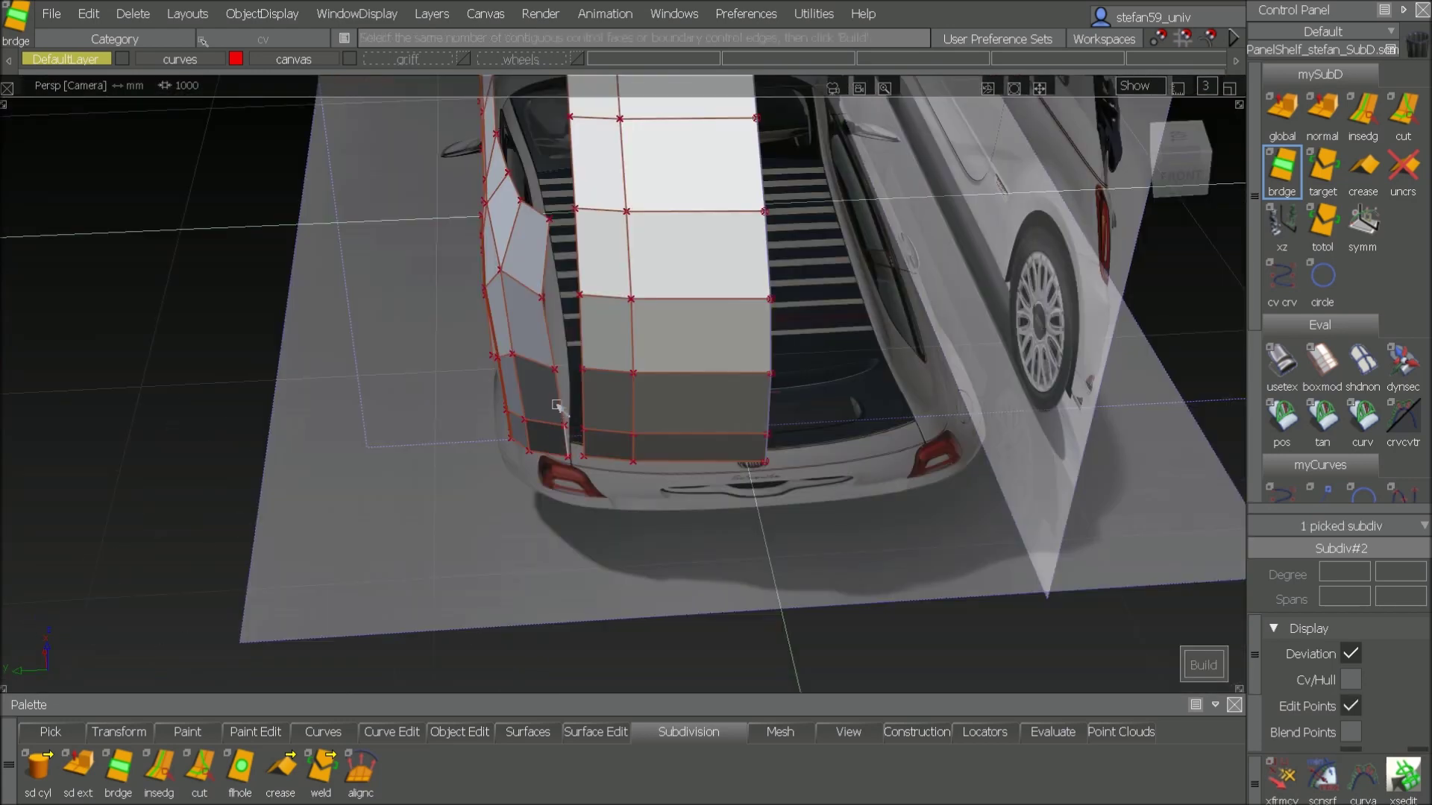
pyautogui.click(555, 404)
pyautogui.click(584, 447)
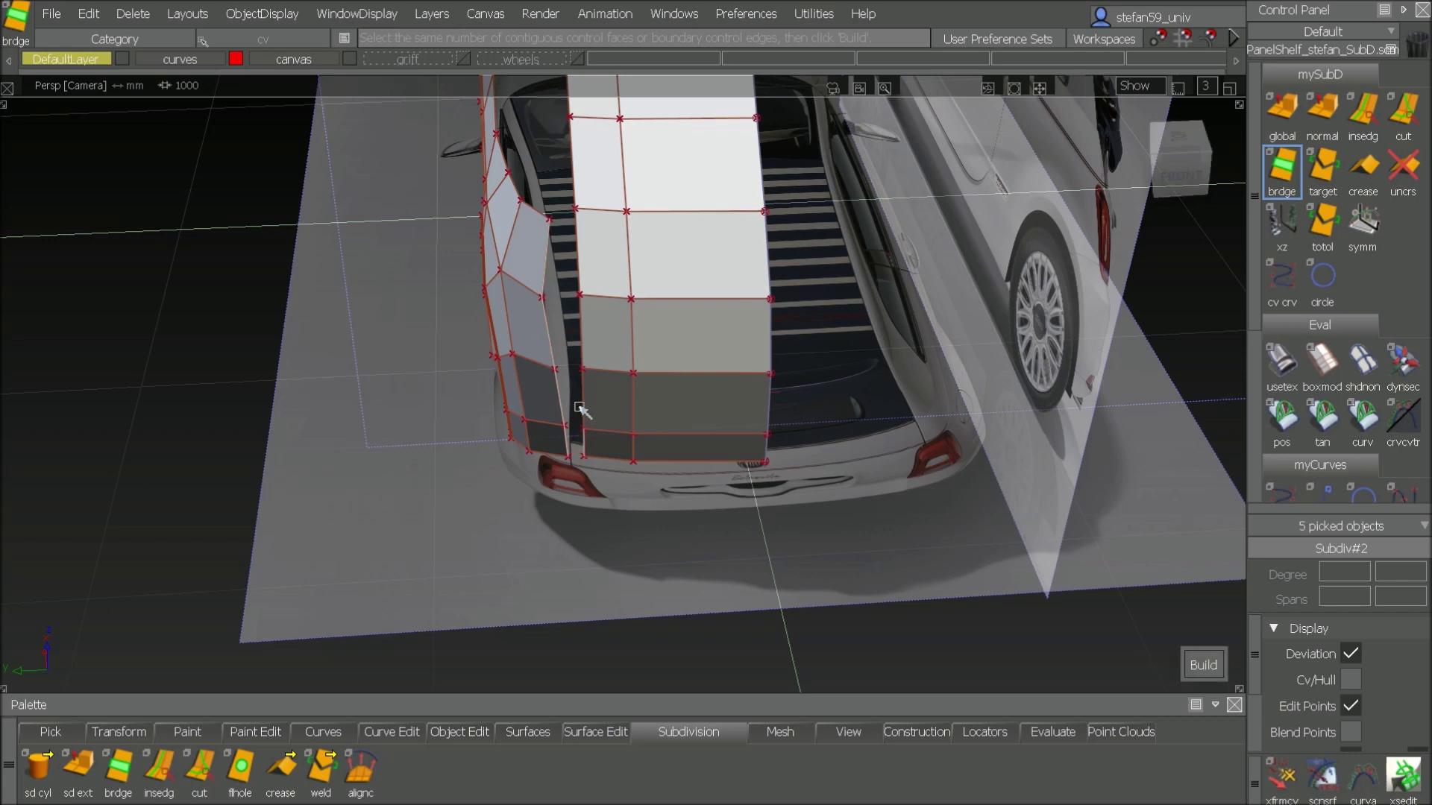
pyautogui.click(580, 407)
pyautogui.click(583, 322)
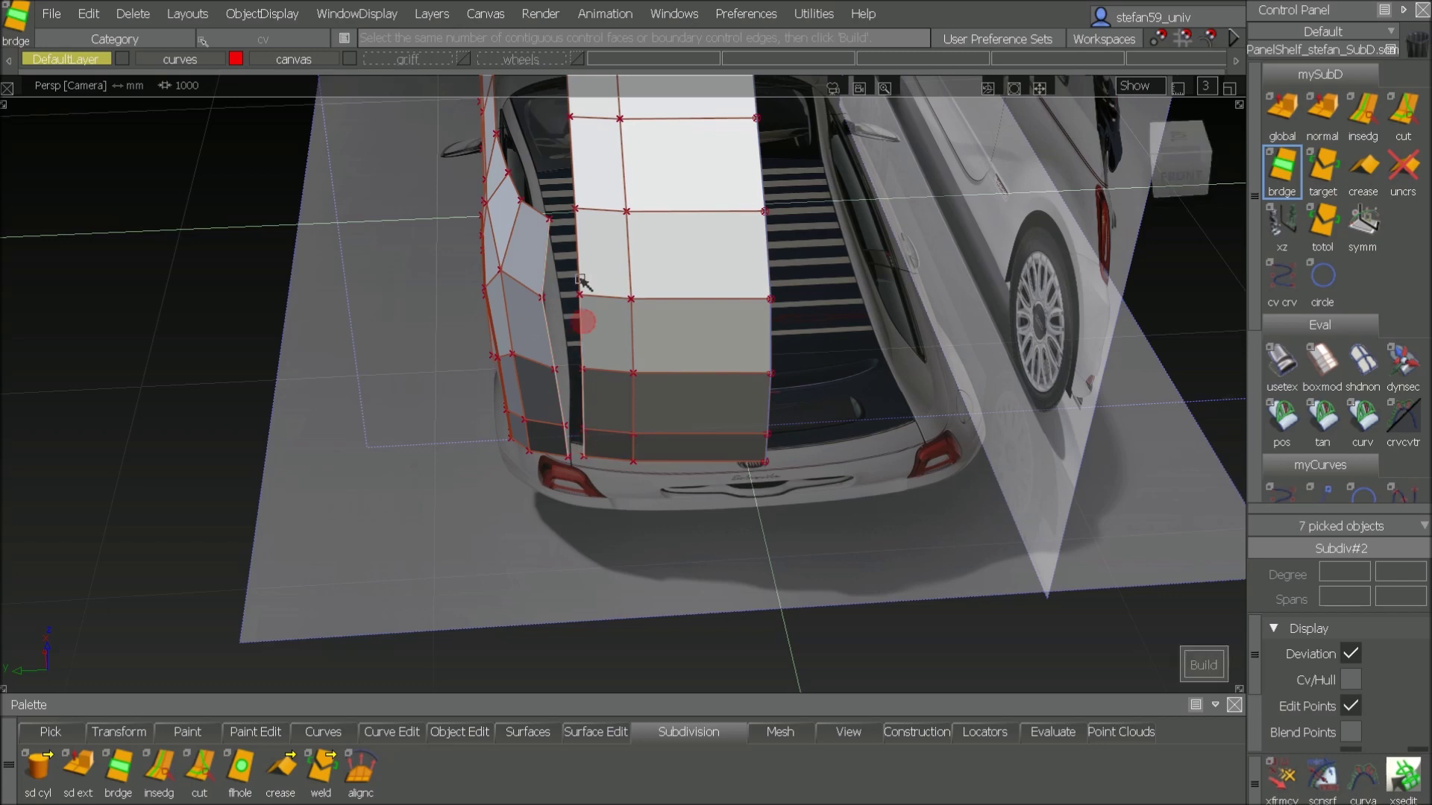
pyautogui.keyDown('alt'); pyautogui.keyDown('shift'); pyautogui.moveTo(440, 381); pyautogui.dragTo(756, 515); pyautogui.keyUp('shift'); pyautogui.keyUp('alt')
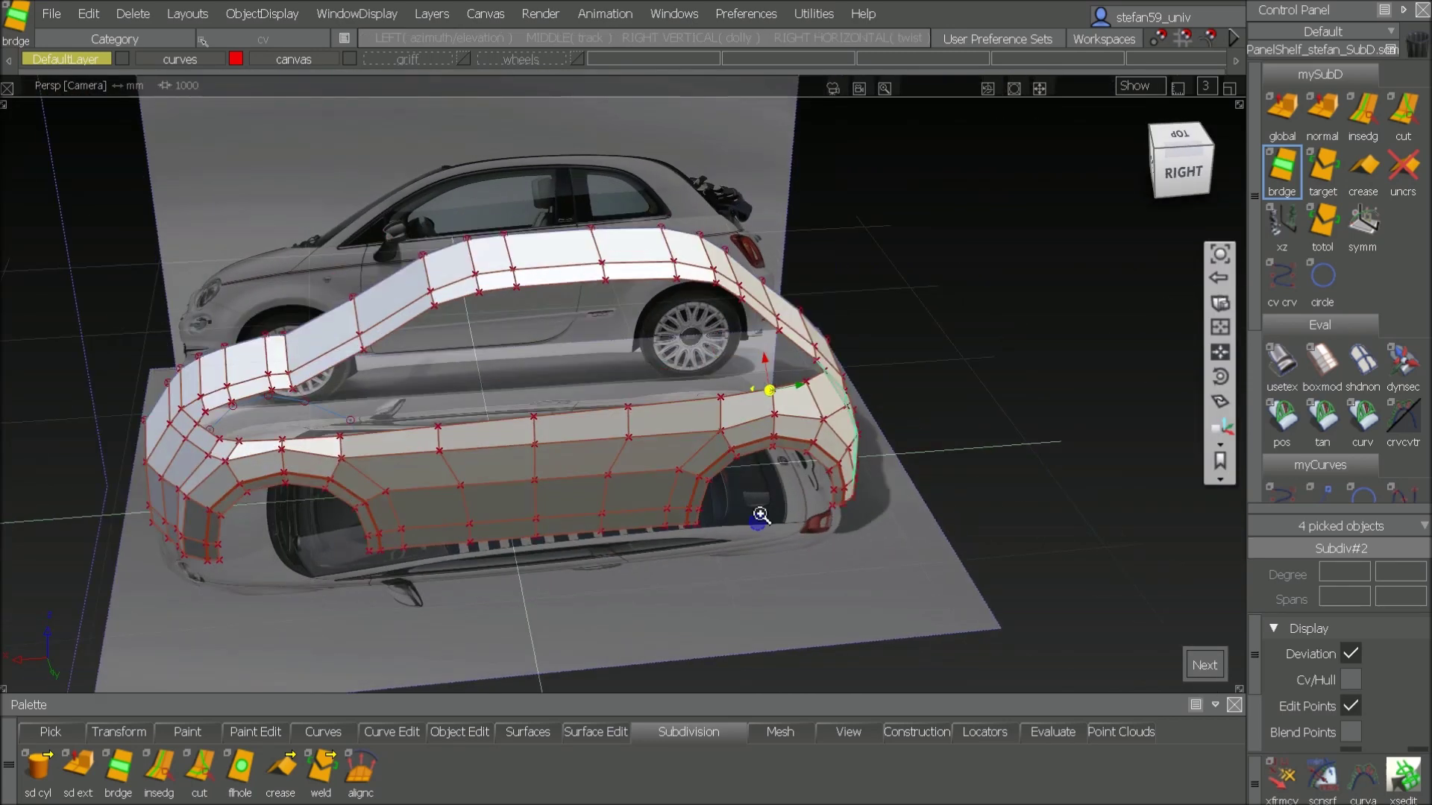
pyautogui.moveTo(756, 514)
pyautogui.keyDown('alt'); pyautogui.keyDown('shift'); pyautogui.mouseDown(button='right')
pyautogui.moveTo(768, 492)
pyautogui.moveTo(741, 513)
pyautogui.mouseUp(button='right'); pyautogui.keyUp('shift'); pyautogui.keyUp('alt')
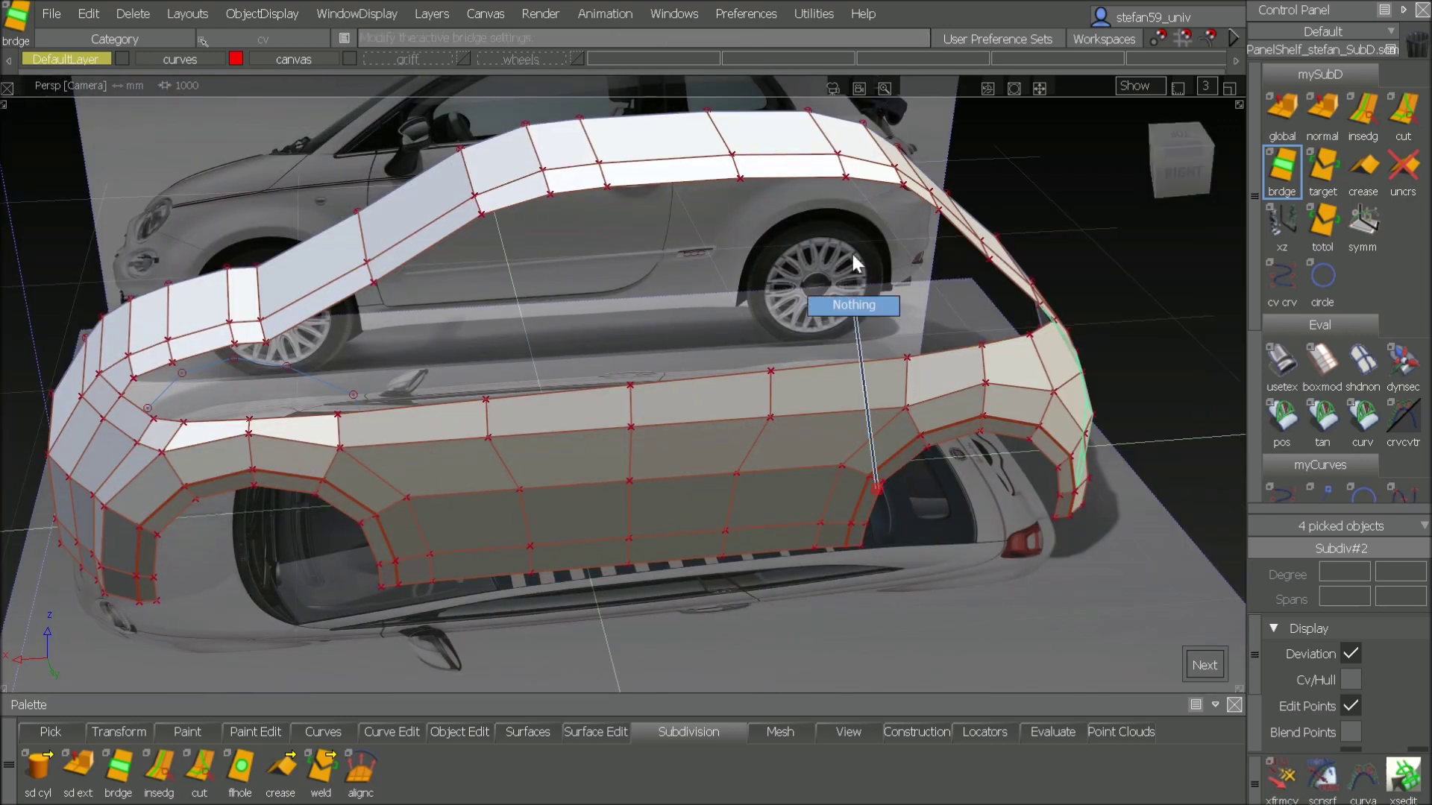
pyautogui.click(854, 255)
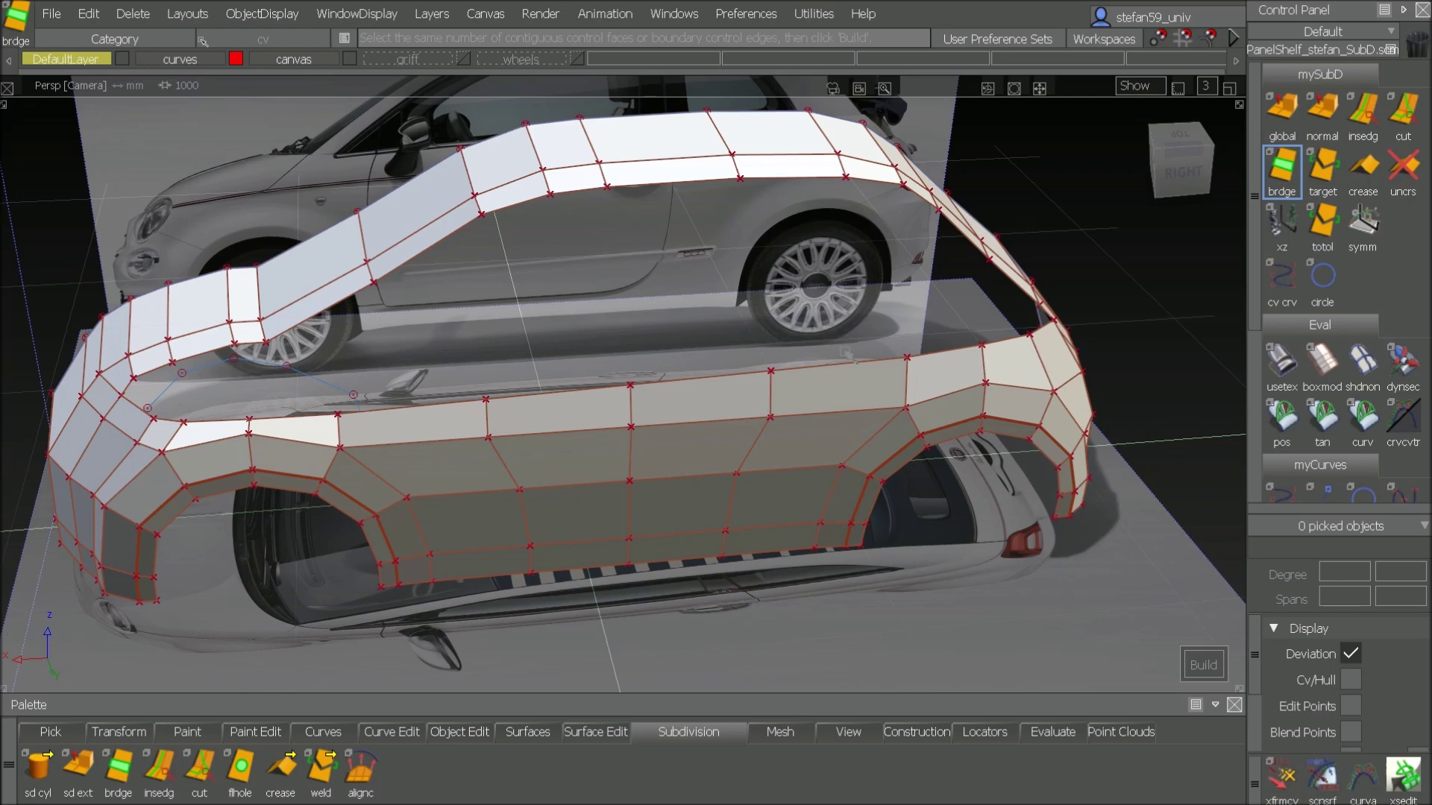
# Step: Extrude the body side's upper edge loop in global mode upward and shift the new edges inward toward the car's centre
pyautogui.keyDown('ctrl'); pyautogui.keyDown('shift'); pyautogui.moveTo(398, 470); pyautogui.dragTo(393, 611); pyautogui.keyUp('shift'); pyautogui.keyUp('ctrl')
pyautogui.click(203, 421)
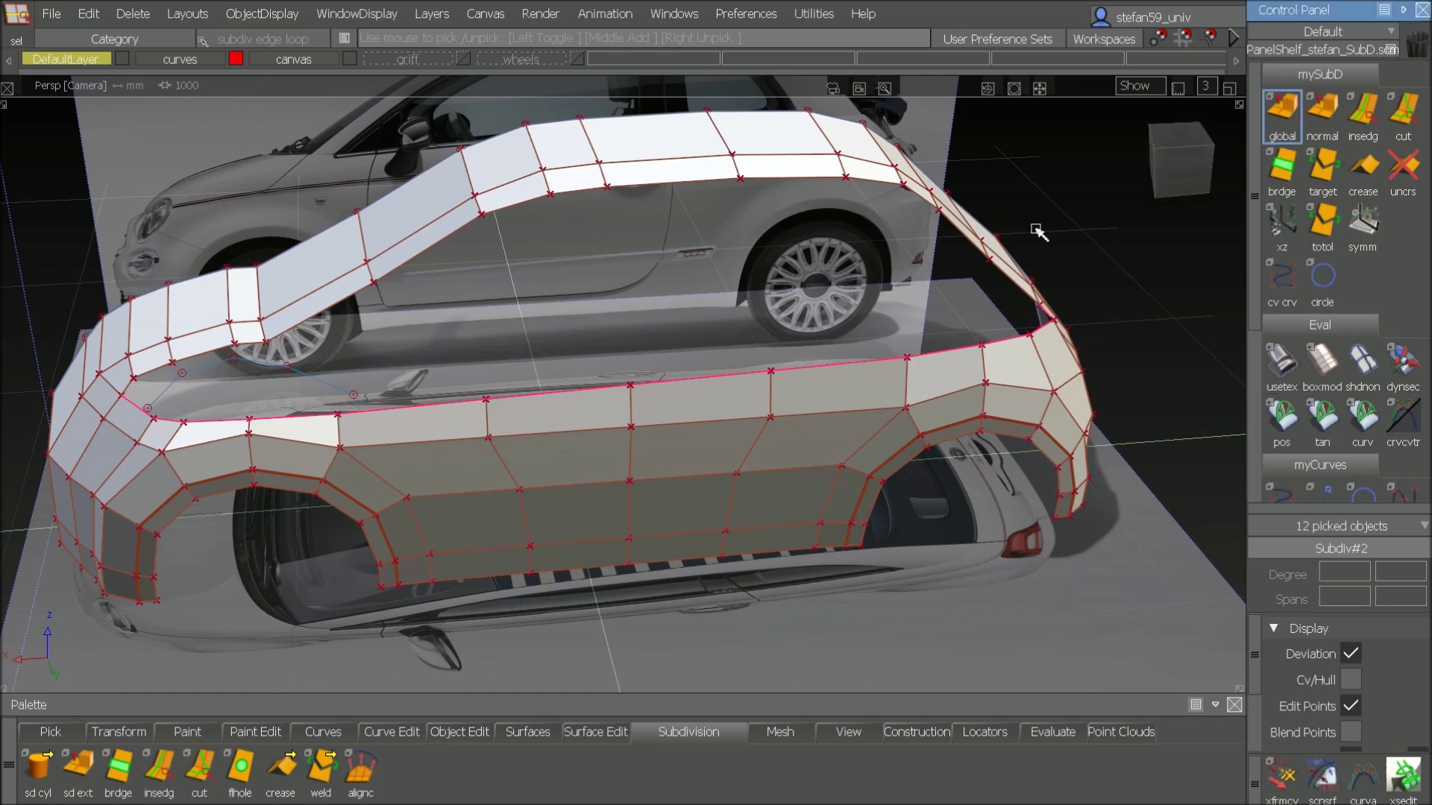
pyautogui.click(1294, 115)
pyautogui.moveTo(612, 246); pyautogui.dragTo(619, 213)
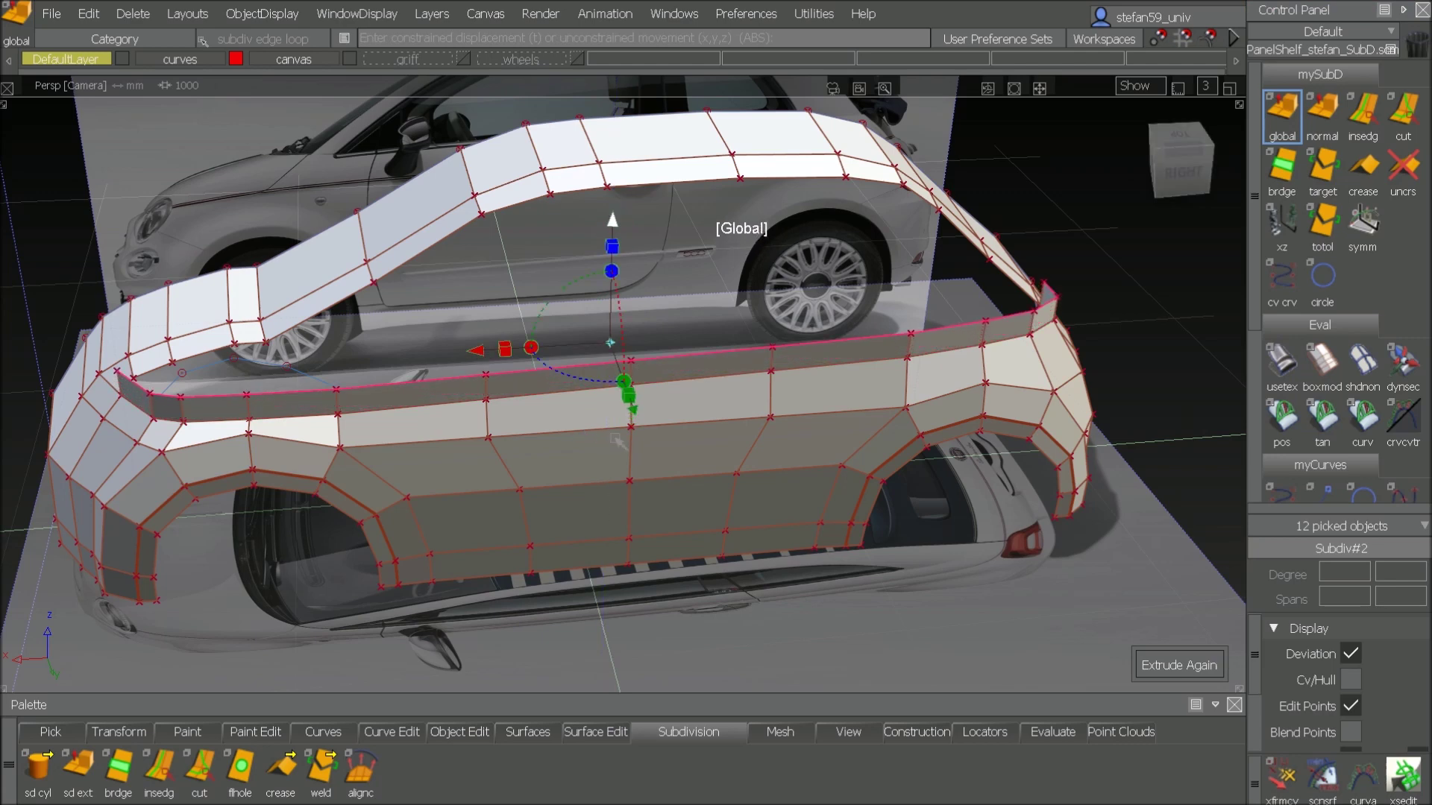
pyautogui.moveTo(630, 415); pyautogui.dragTo(579, 559)
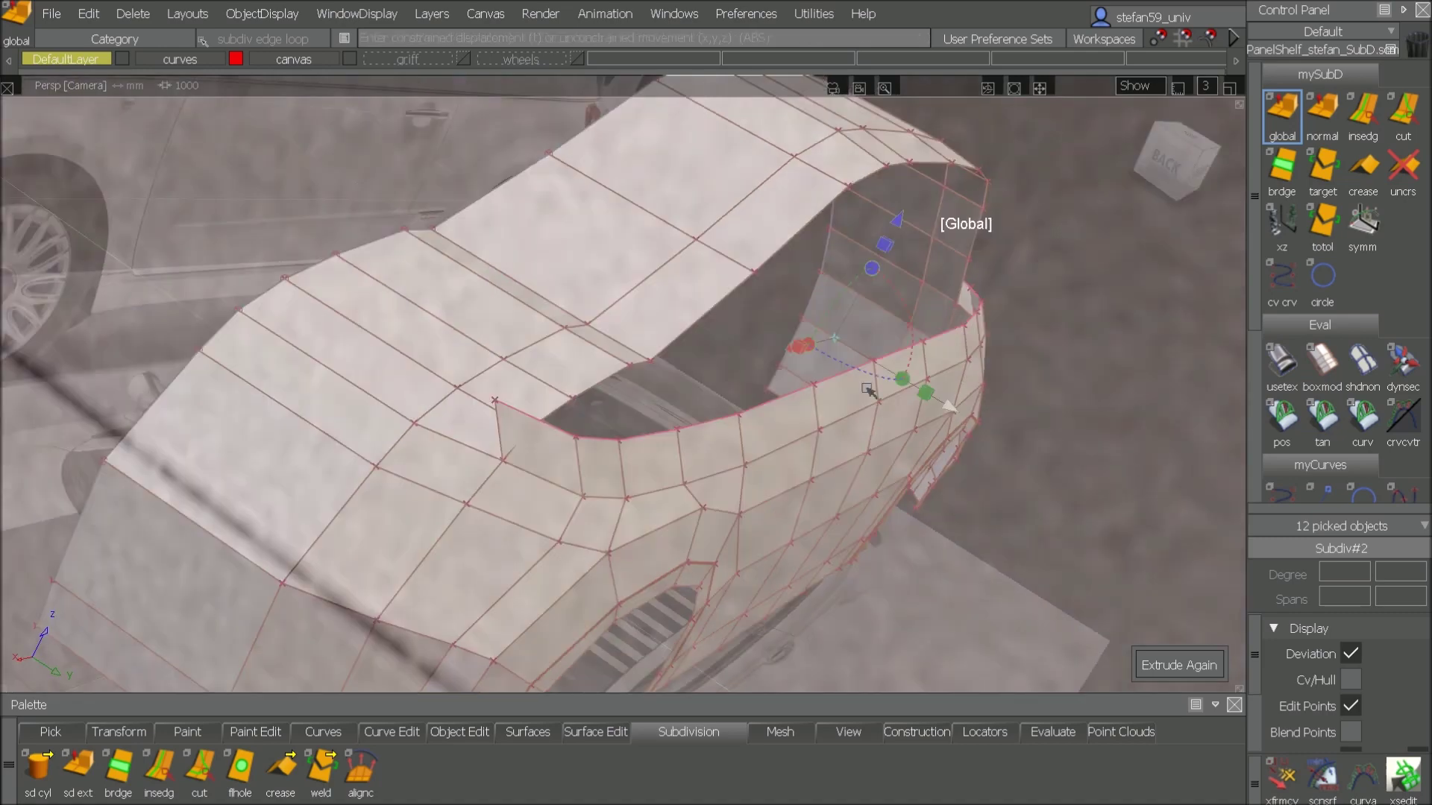
# Step: Weld the rear end vertex of the extruded shoulder strip to the centre strip's adjacent outer vertex with weld type To Target
pyautogui.moveTo(1172, 169)
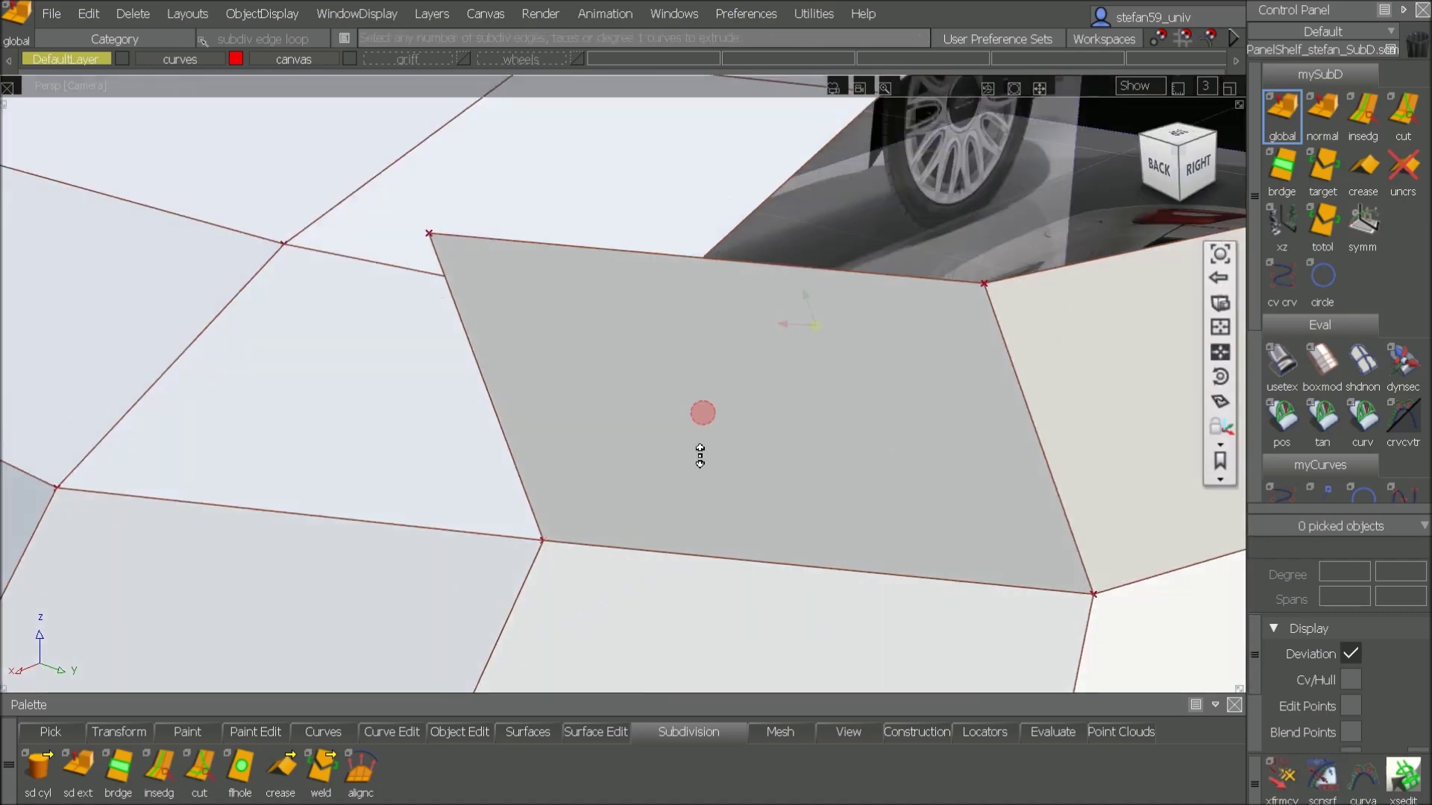
pyautogui.keyDown('alt'); pyautogui.keyDown('shift'); pyautogui.moveTo(700, 454); pyautogui.dragTo(796, 513); pyautogui.keyUp('shift'); pyautogui.keyUp('alt')
pyautogui.keyDown('alt'); pyautogui.keyDown('shift'); pyautogui.moveTo(797, 512); pyautogui.dragTo(786, 503, button='right'); pyautogui.keyUp('shift'); pyautogui.keyUp('alt')
pyautogui.keyDown('alt'); pyautogui.keyDown('shift'); pyautogui.moveTo(650, 452); pyautogui.dragTo(756, 457); pyautogui.keyUp('shift'); pyautogui.keyUp('alt')
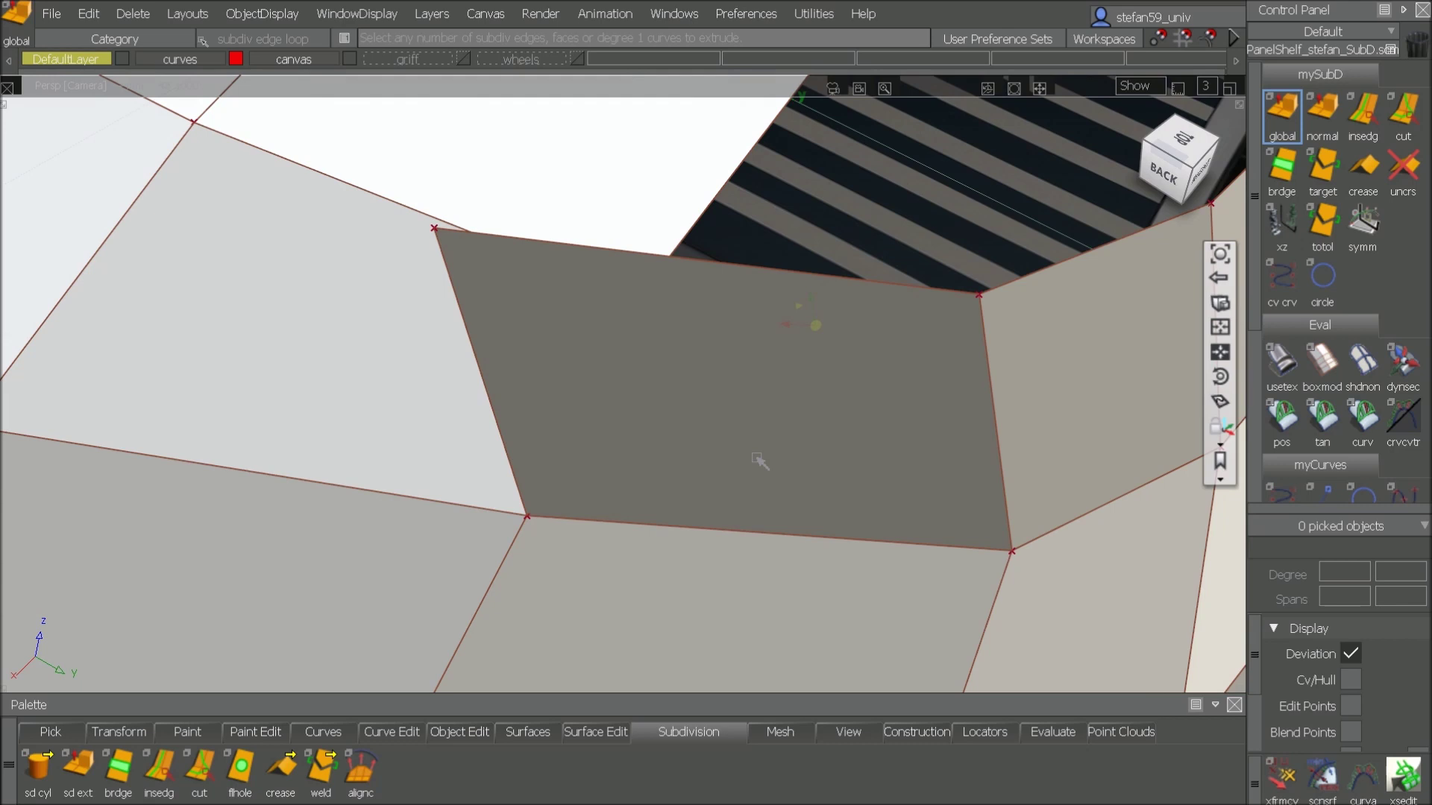
pyautogui.keyDown('alt'); pyautogui.keyDown('shift'); pyautogui.moveTo(759, 460); pyautogui.dragTo(867, 603); pyautogui.keyUp('shift'); pyautogui.keyUp('alt')
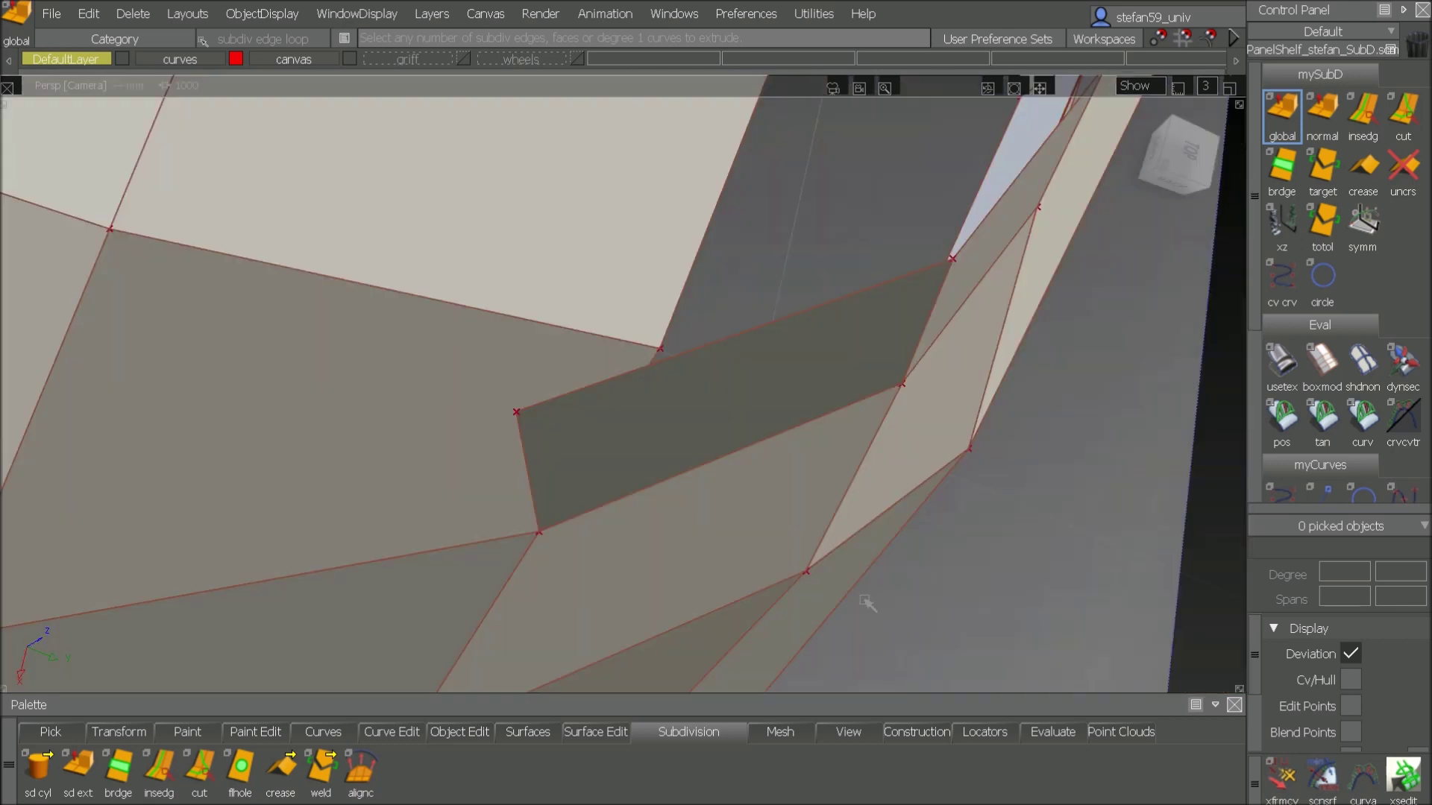
pyautogui.moveTo(320, 766); pyautogui.dragTo(321, 716)
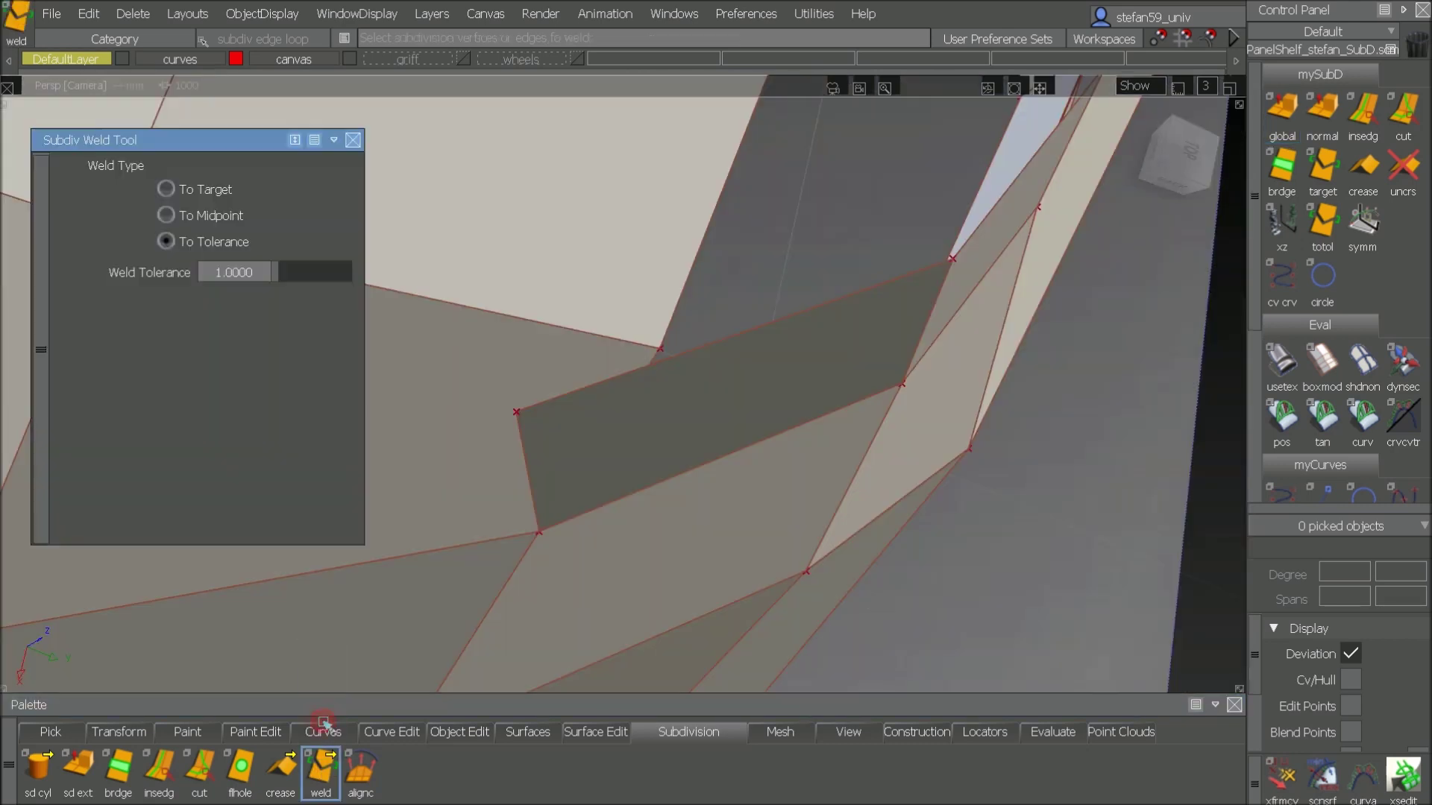
pyautogui.click(199, 186)
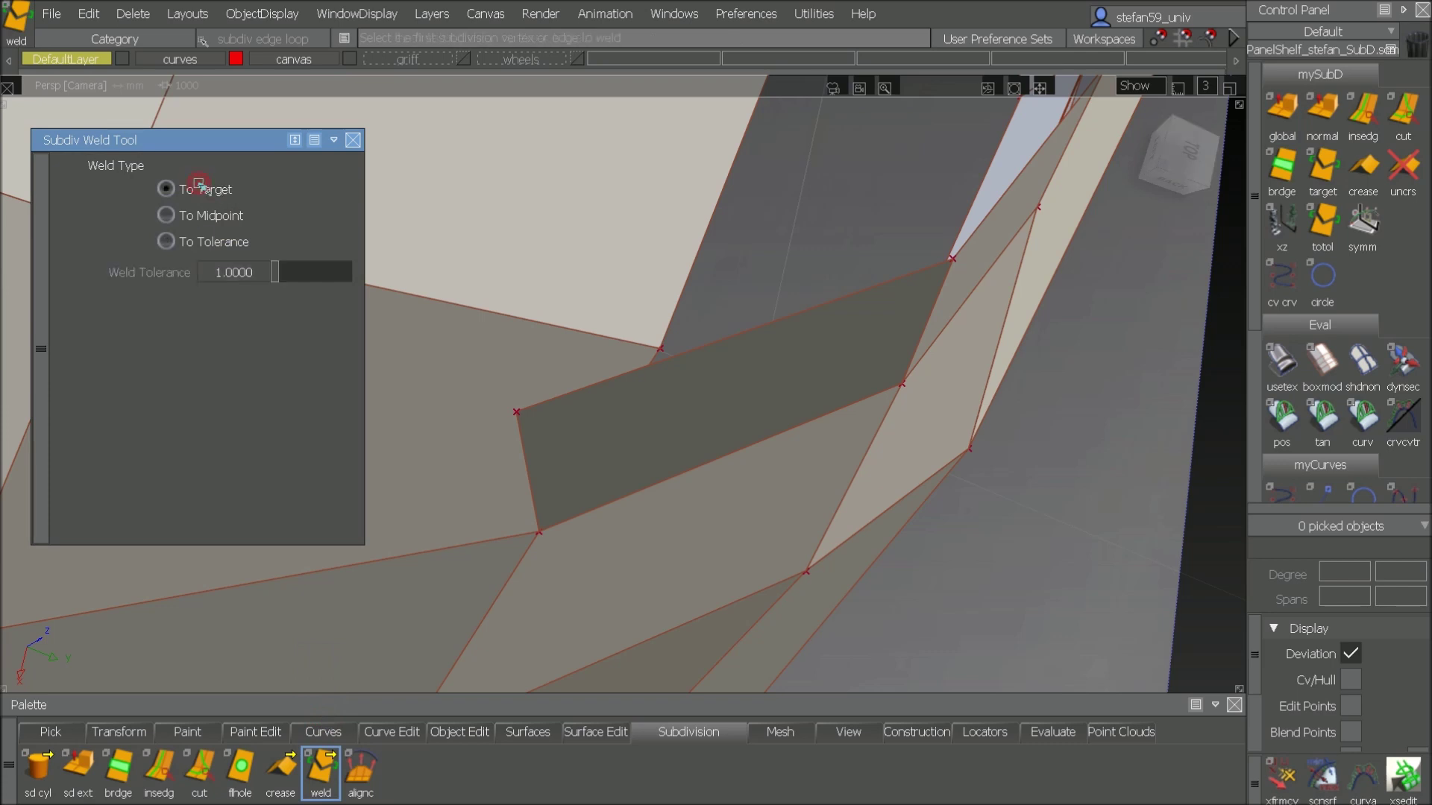
pyautogui.click(517, 414)
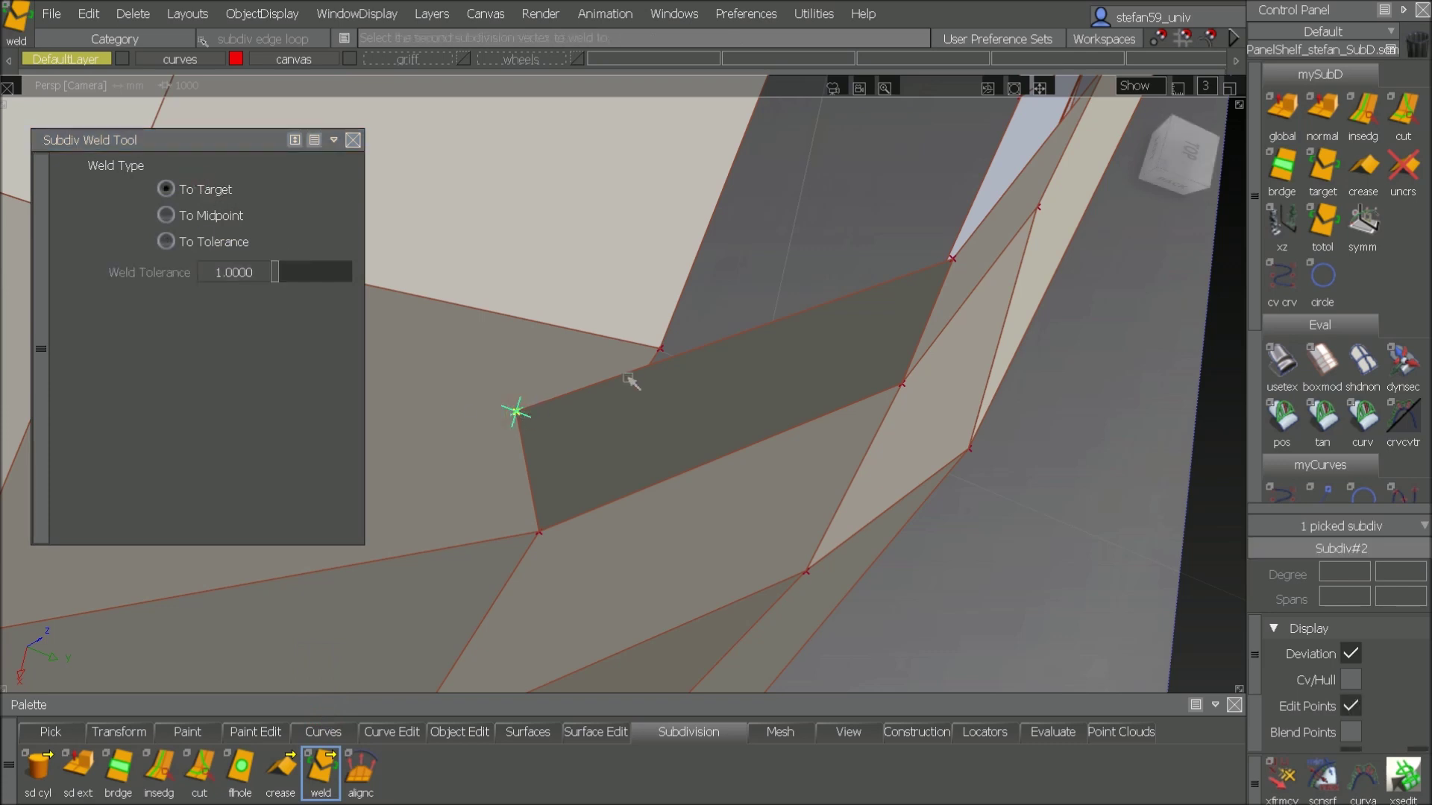
pyautogui.click(659, 350)
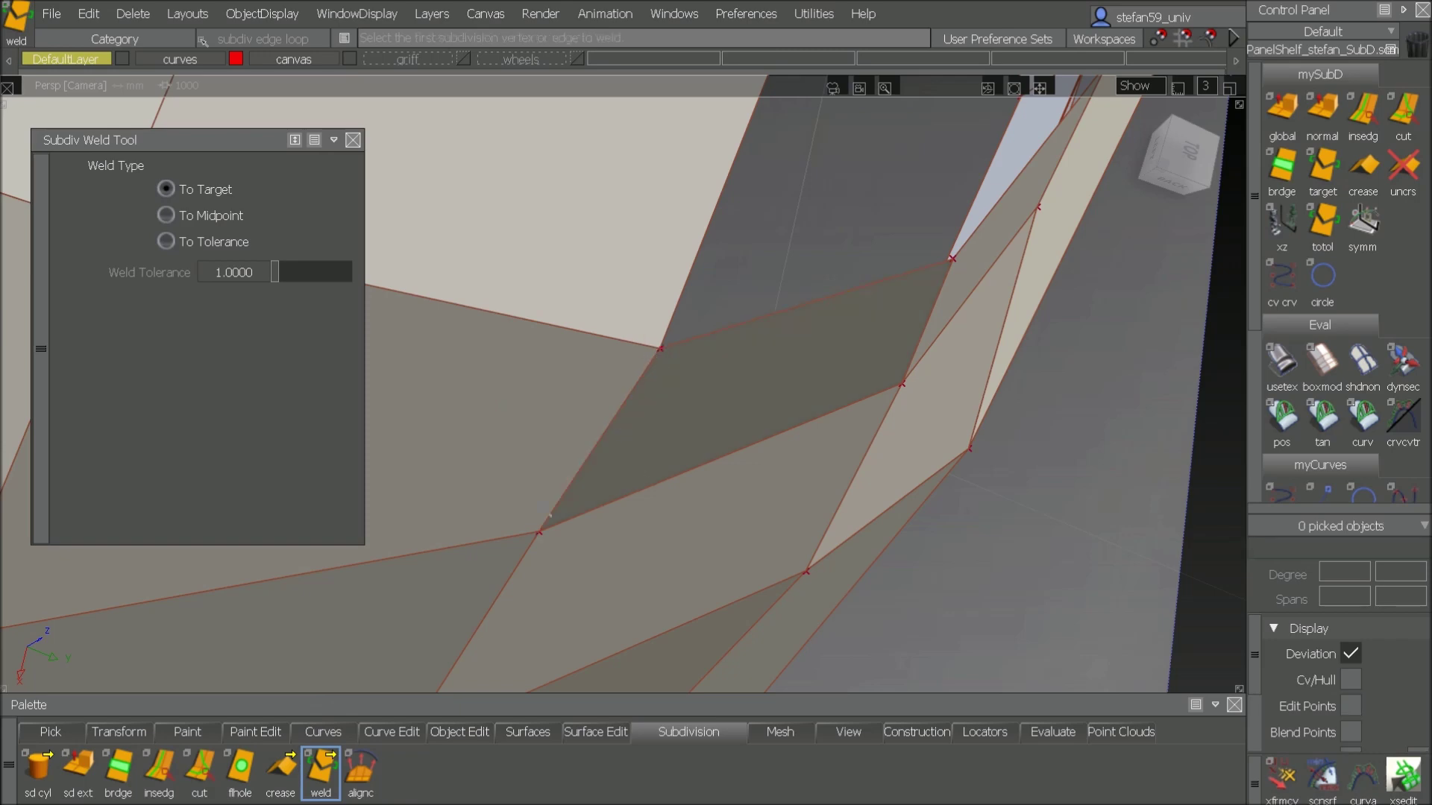
pyautogui.click(353, 140)
# Step: Reposition the three front end CVs of the extruded shoulder strip beside the hood
pyautogui.keyDown('alt'); pyautogui.keyDown('shift'); pyautogui.moveTo(455, 313); pyautogui.dragTo(353, 403); pyautogui.keyUp('shift'); pyautogui.keyUp('alt')
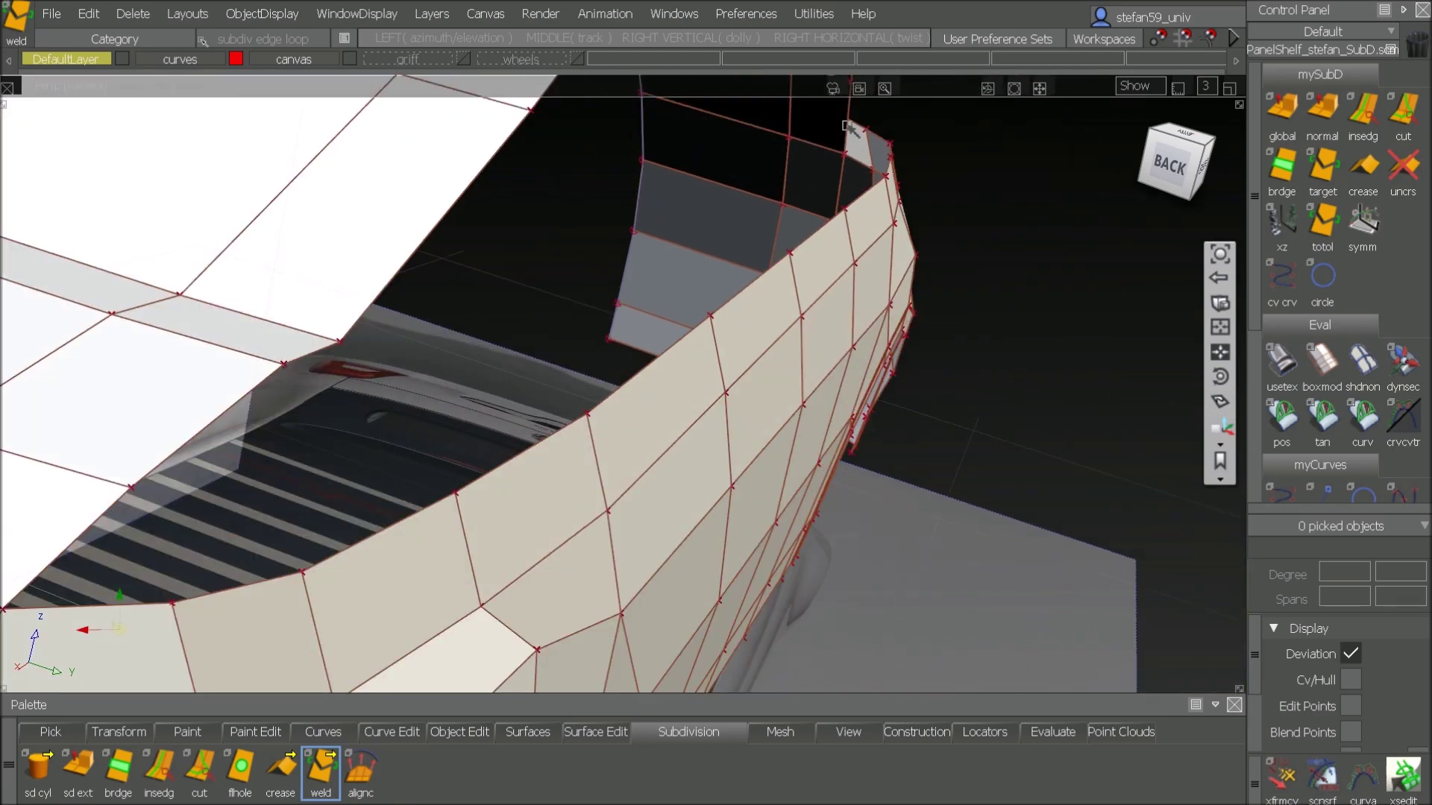
pyautogui.keyDown('alt'); pyautogui.keyDown('shift'); pyautogui.moveTo(847, 126); pyautogui.dragTo(1019, 424); pyautogui.keyUp('shift'); pyautogui.keyUp('alt')
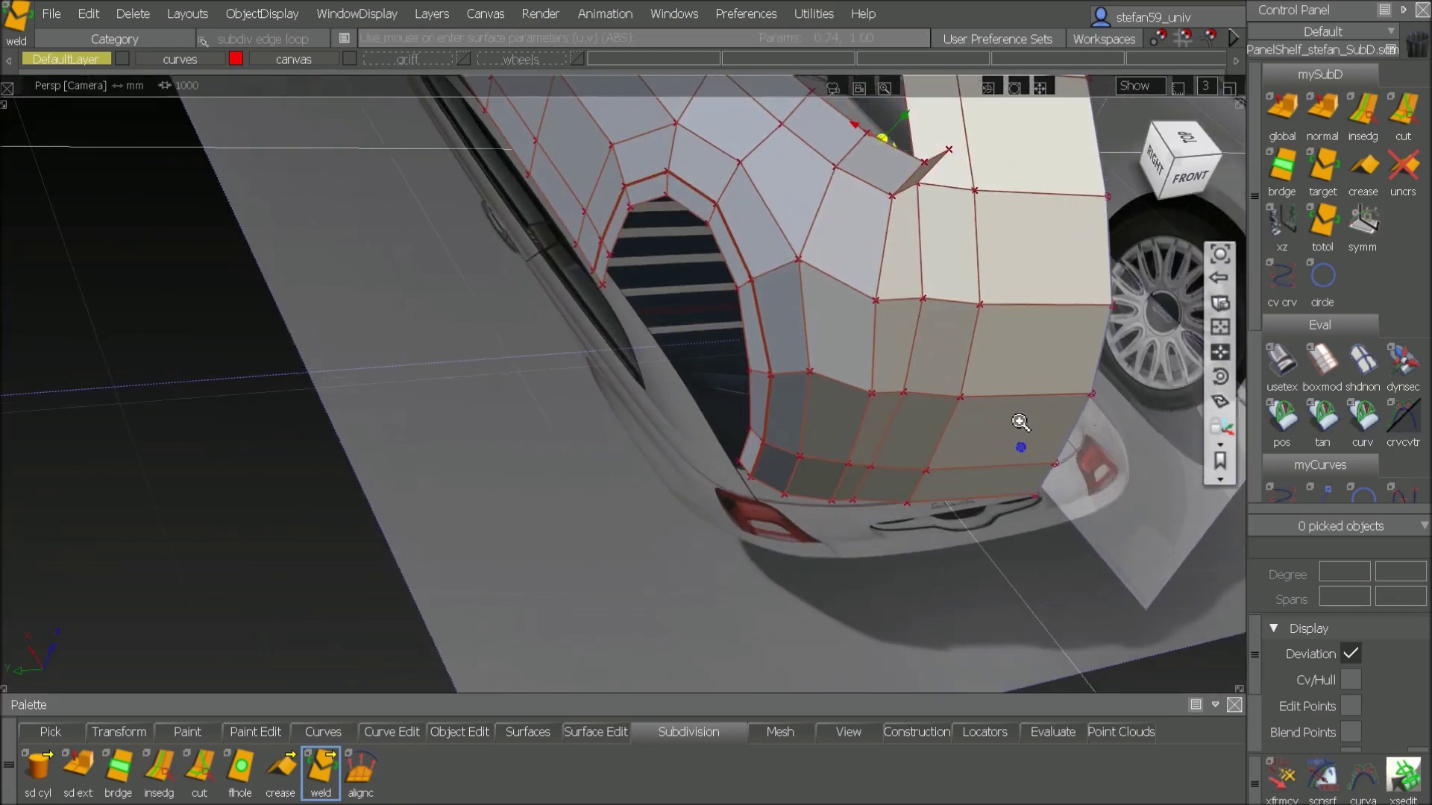
pyautogui.keyDown('alt'); pyautogui.keyDown('shift'); pyautogui.moveTo(1019, 424); pyautogui.dragTo(1021, 448, button='right'); pyautogui.keyUp('shift'); pyautogui.keyUp('alt')
pyautogui.keyDown('alt'); pyautogui.keyDown('shift'); pyautogui.moveTo(1024, 399); pyautogui.dragTo(389, 454); pyautogui.keyUp('shift'); pyautogui.keyUp('alt')
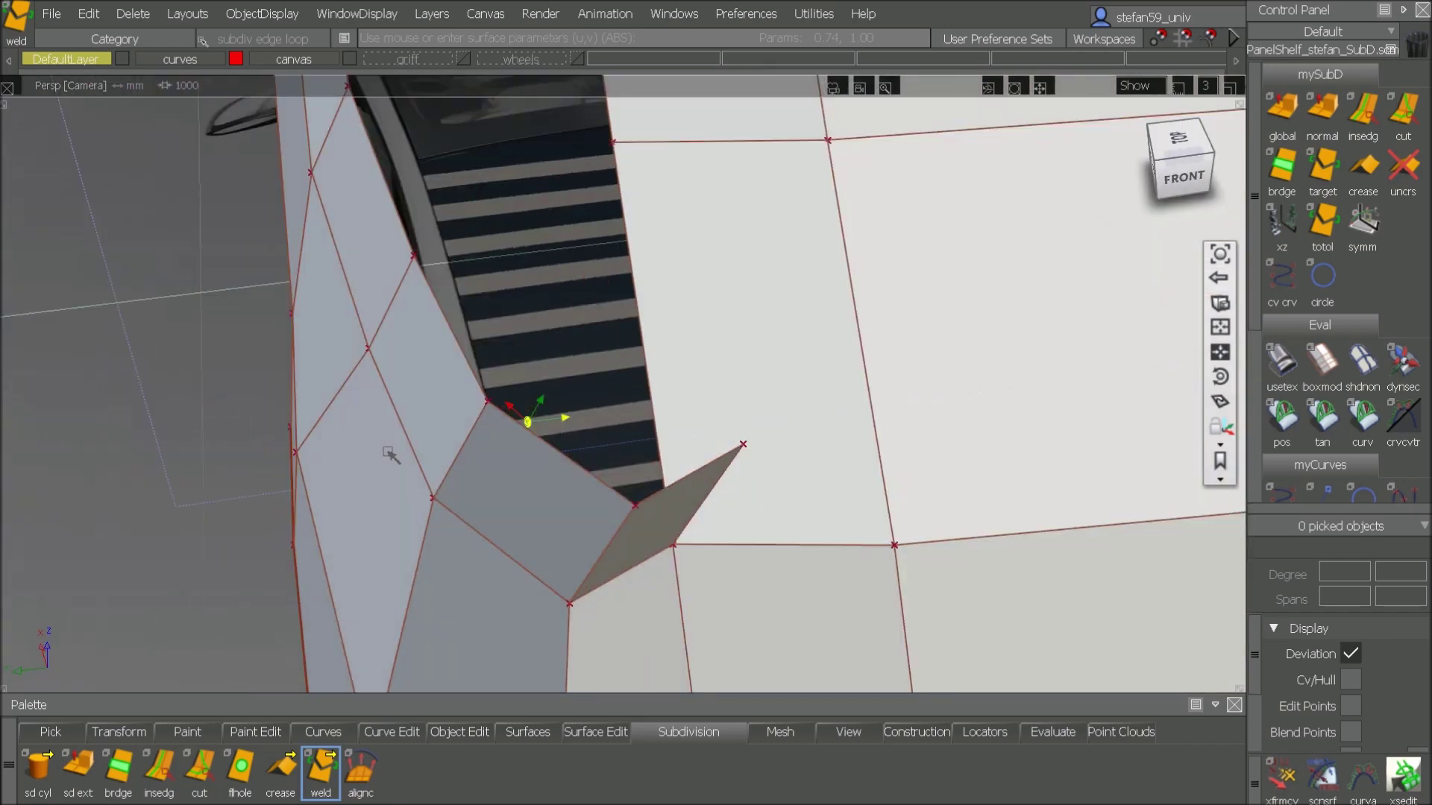
pyautogui.click(635, 505)
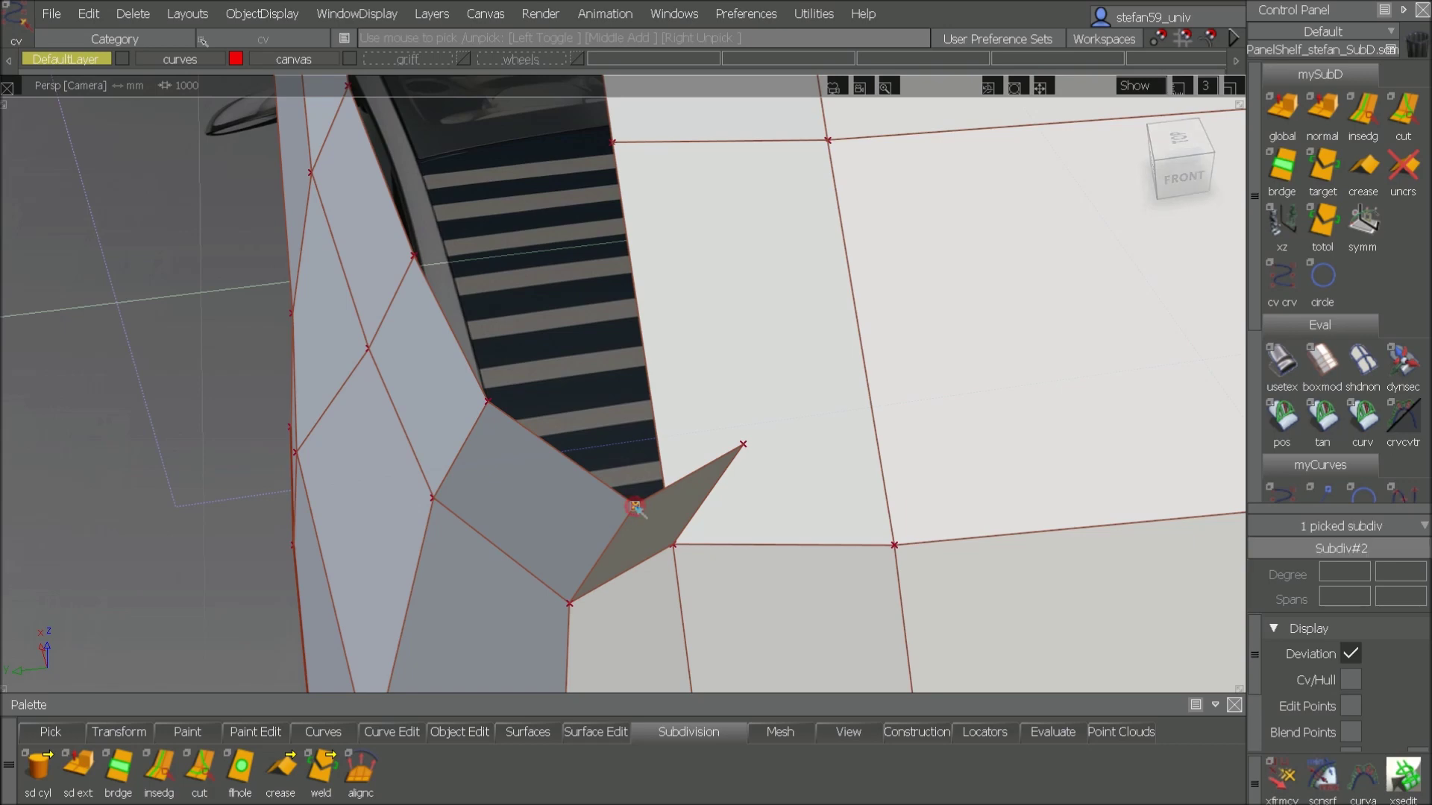
pyautogui.click(743, 444)
pyautogui.click(488, 402)
pyautogui.moveTo(163, 517); pyautogui.dragTo(386, 401)
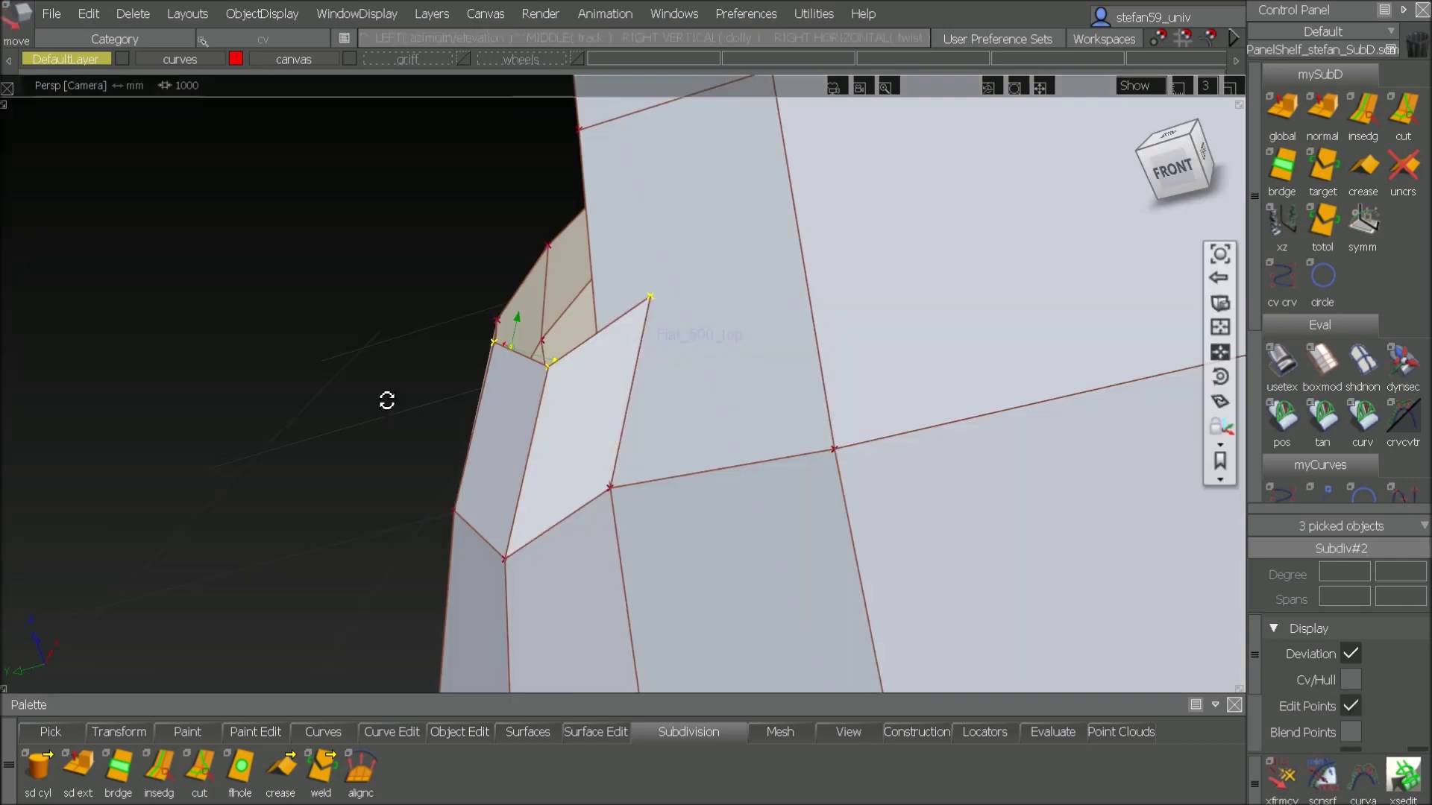
# Step: Move the two foremost upper CVs of the shoulder strip to fit the hood's outer edge
pyautogui.click(591, 365)
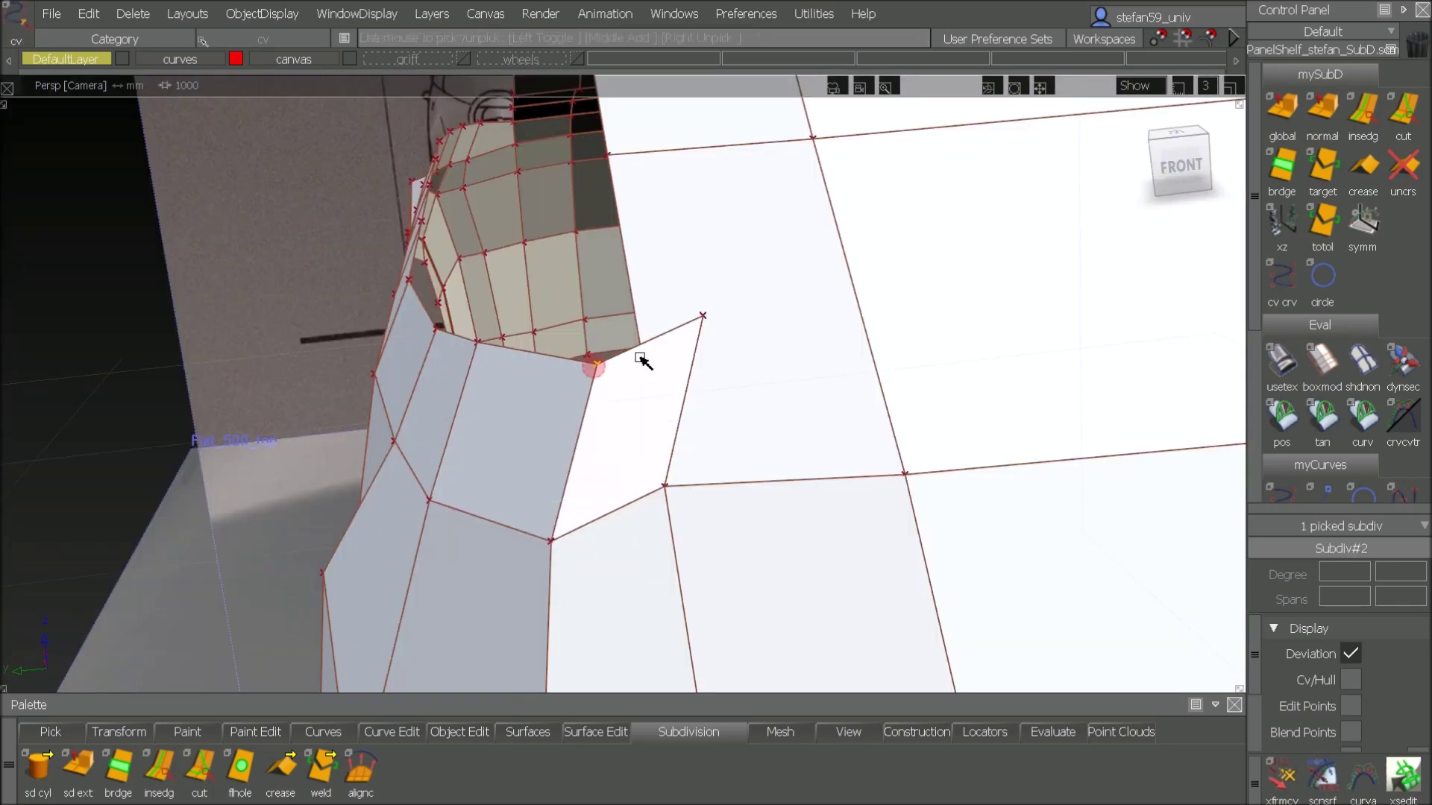
pyautogui.click(703, 316)
pyautogui.keyDown('ctrl'); pyautogui.keyDown('shift'); pyautogui.moveTo(216, 489); pyautogui.dragTo(208, 534, button='right'); pyautogui.keyUp('shift'); pyautogui.keyUp('ctrl')
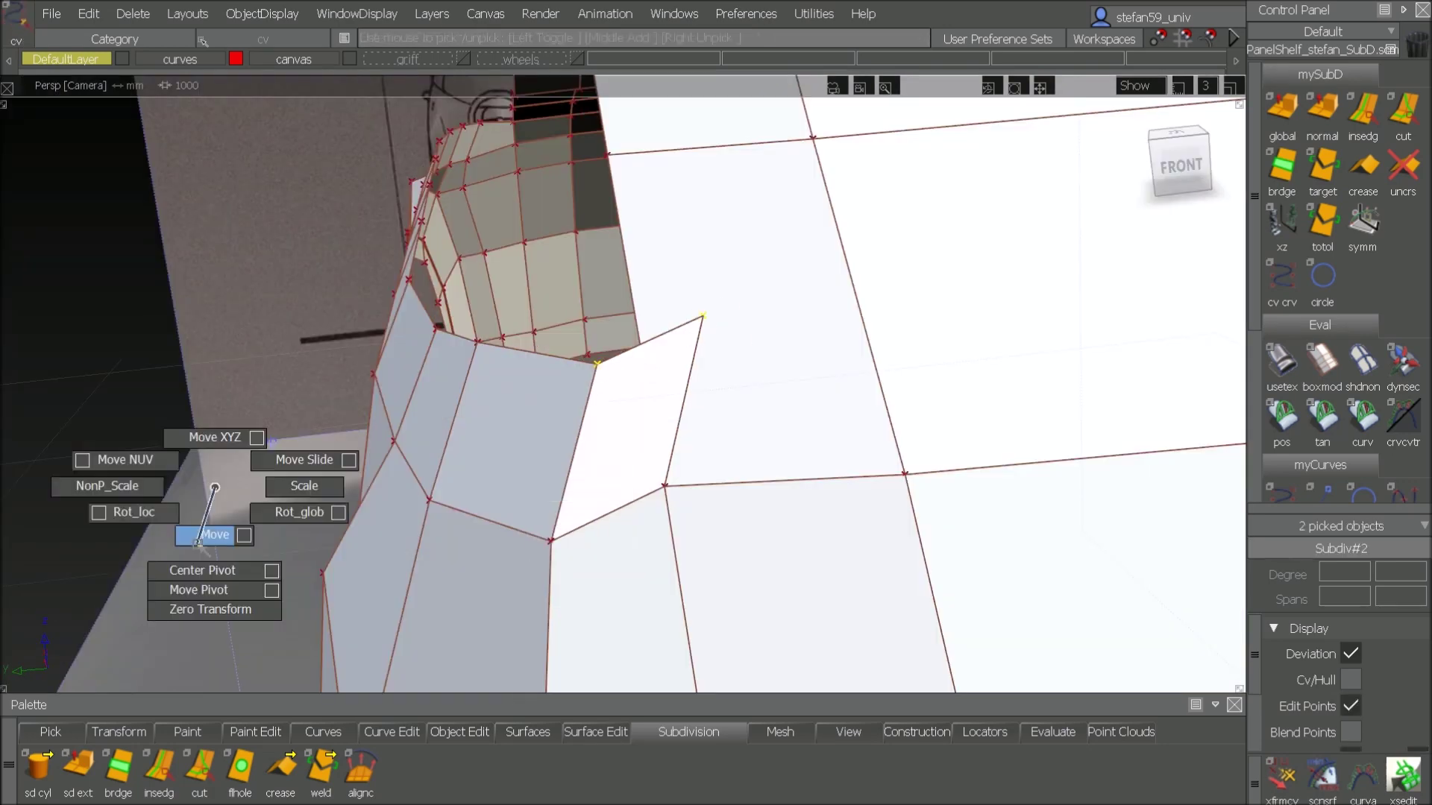
pyautogui.moveTo(208, 534); pyautogui.dragTo(190, 538)
# Step: Insert a perpendicular edge across the centre strip's hood at a relative parameter of about 0.48
pyautogui.keyDown('alt'); pyautogui.keyDown('shift'); pyautogui.moveTo(763, 412); pyautogui.dragTo(753, 457, button='right'); pyautogui.keyUp('shift'); pyautogui.keyUp('alt')
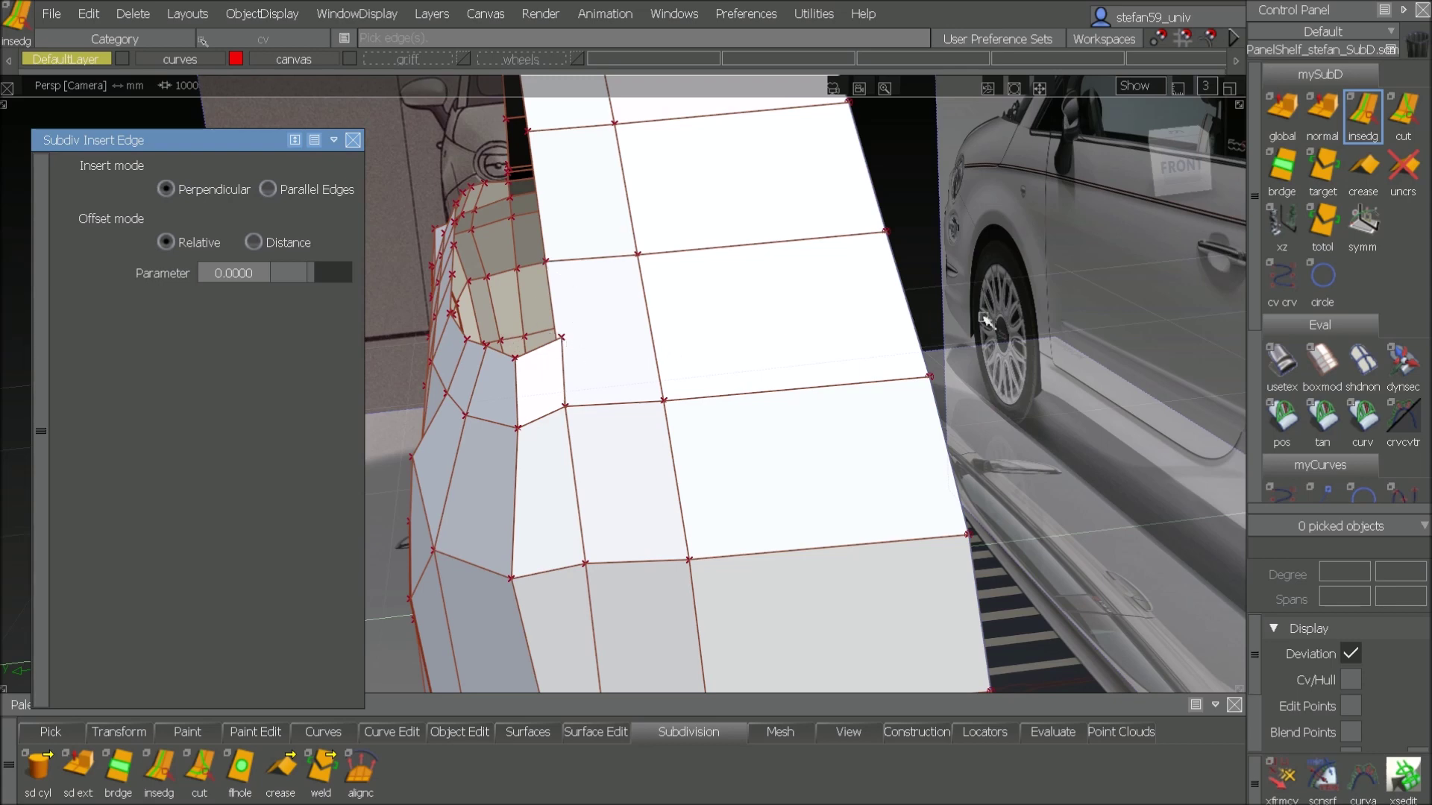
pyautogui.moveTo(1198, 193)
pyautogui.click(656, 356)
pyautogui.moveTo(656, 357); pyautogui.dragTo(661, 329)
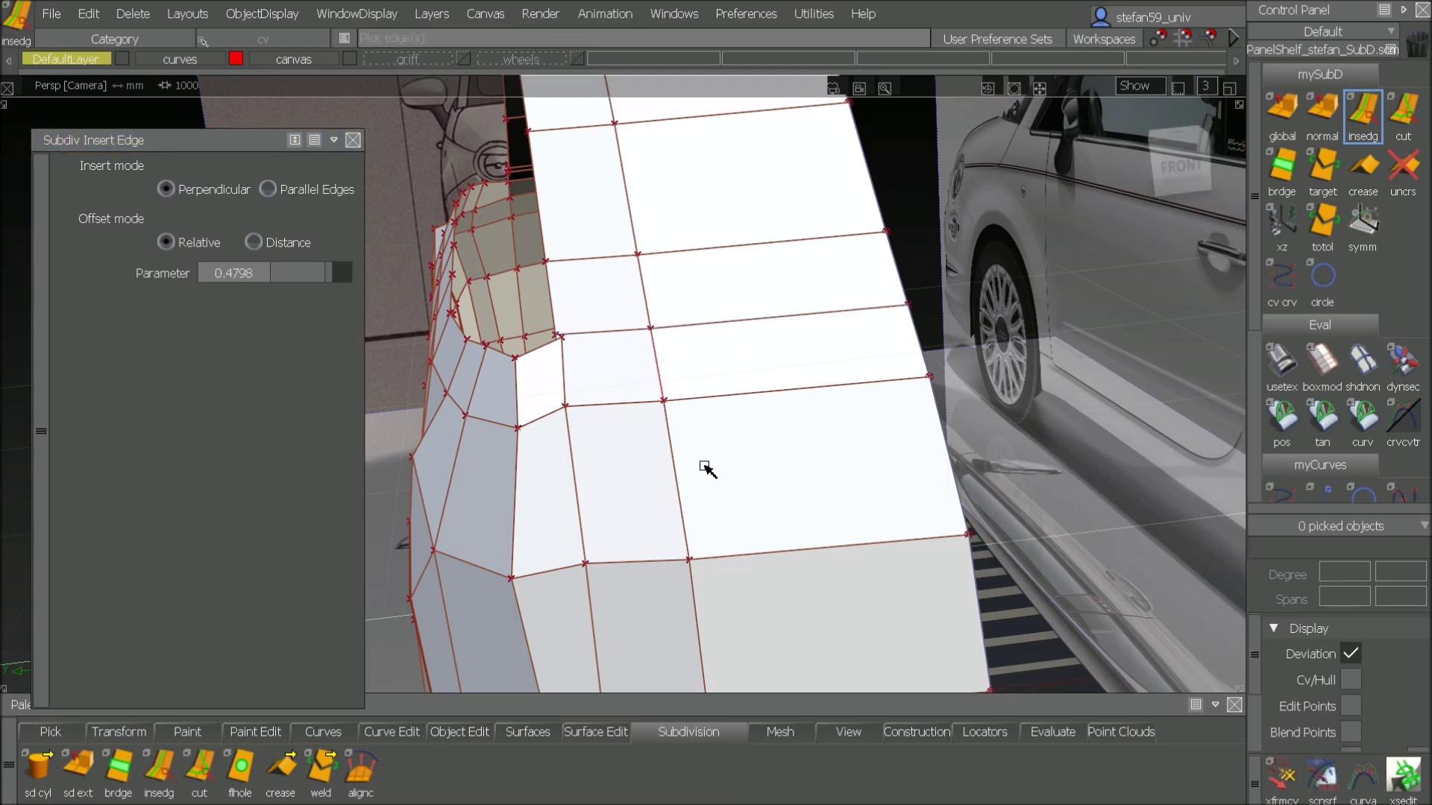
# Step: Weld the shoulder strip's front end edge to the adjacent outer hood edge of the centre strip
pyautogui.keyDown('alt'); pyautogui.keyDown('shift'); pyautogui.moveTo(705, 466); pyautogui.dragTo(793, 349, button='right'); pyautogui.keyUp('shift'); pyautogui.keyUp('alt')
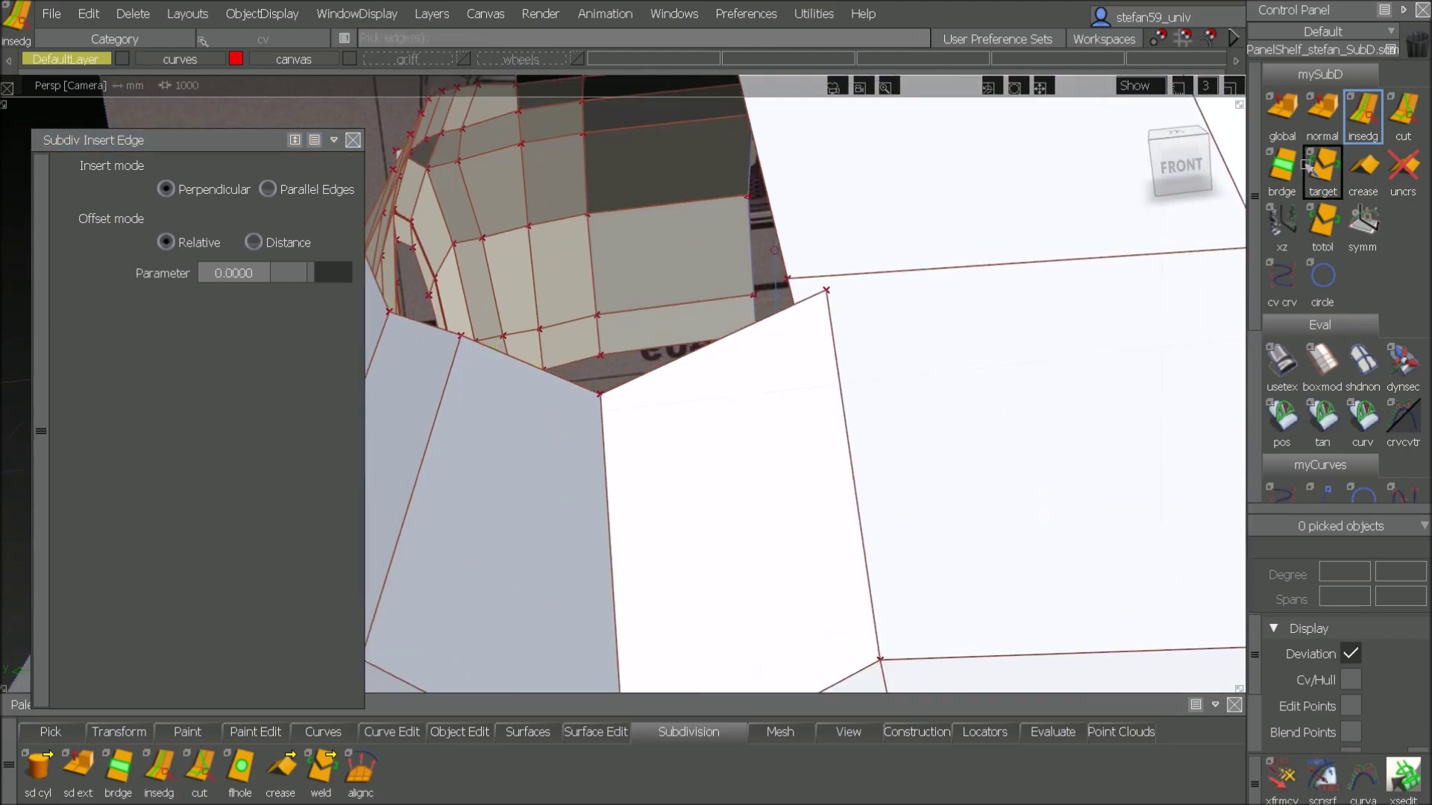
pyautogui.click(321, 767)
pyautogui.click(839, 410)
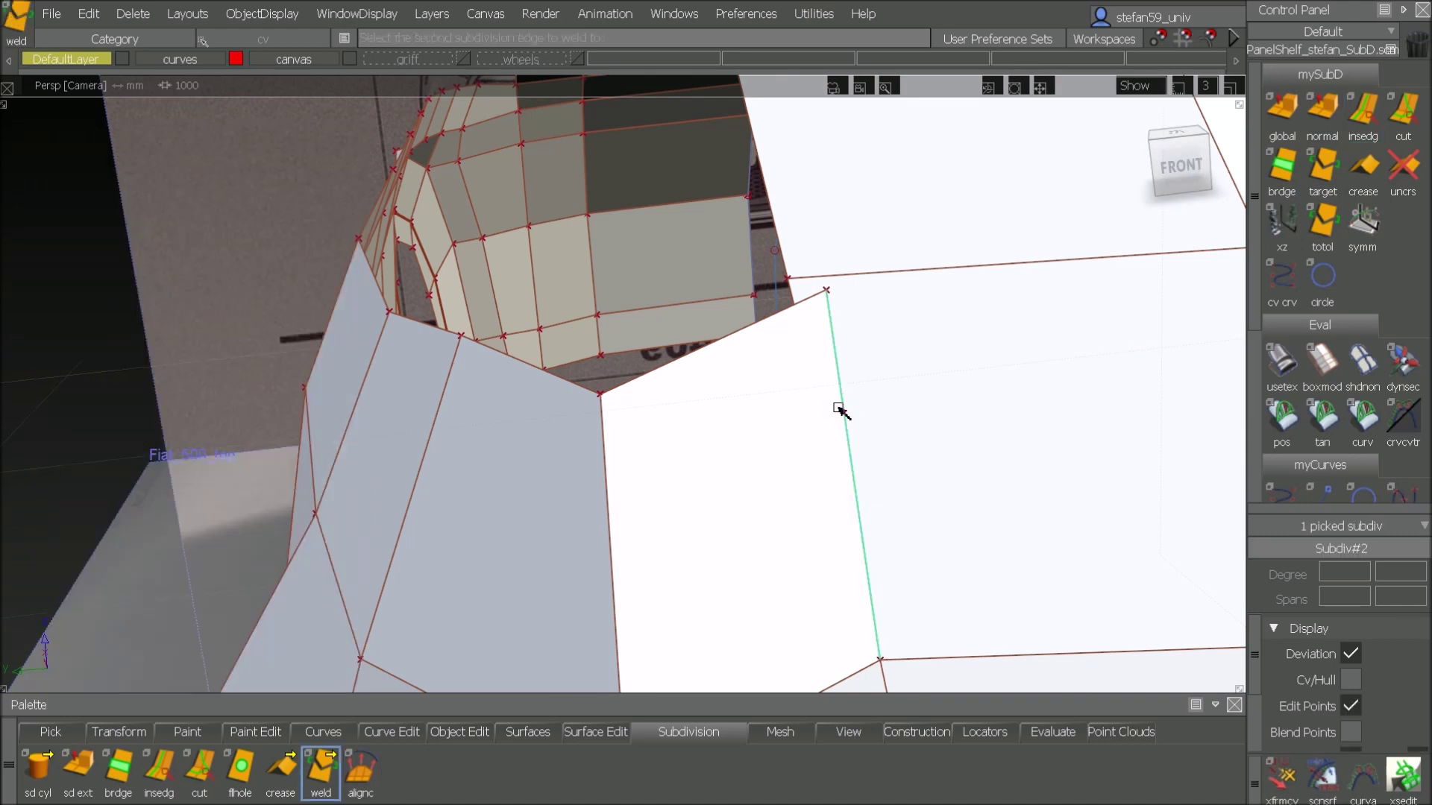
pyautogui.click(796, 291)
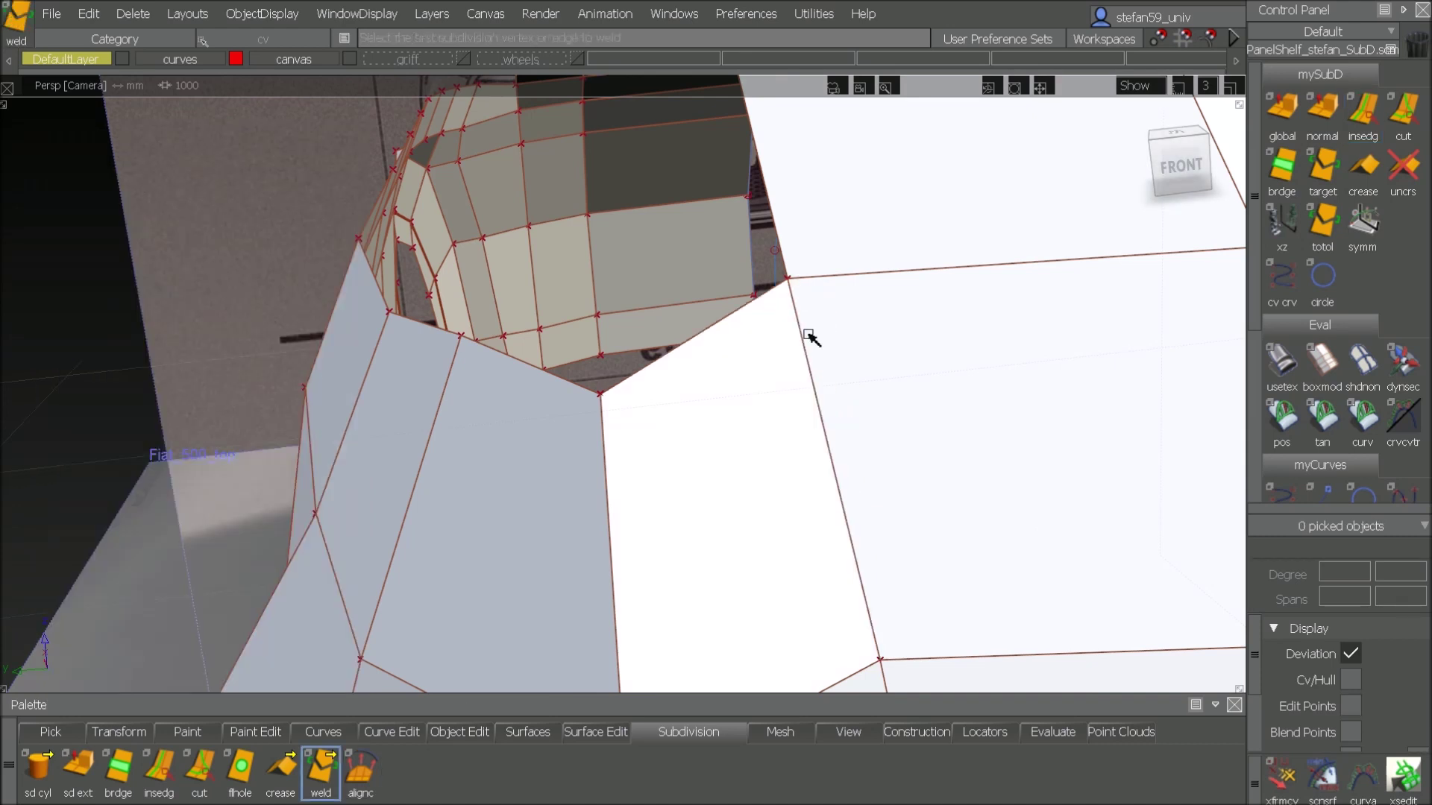
# Step: Move the two CVs at the rear corner between shoulder and centre strip to smooth the transition
pyautogui.keyDown('alt'); pyautogui.keyDown('shift'); pyautogui.moveTo(773, 373); pyautogui.dragTo(403, 522); pyautogui.keyUp('shift'); pyautogui.keyUp('alt')
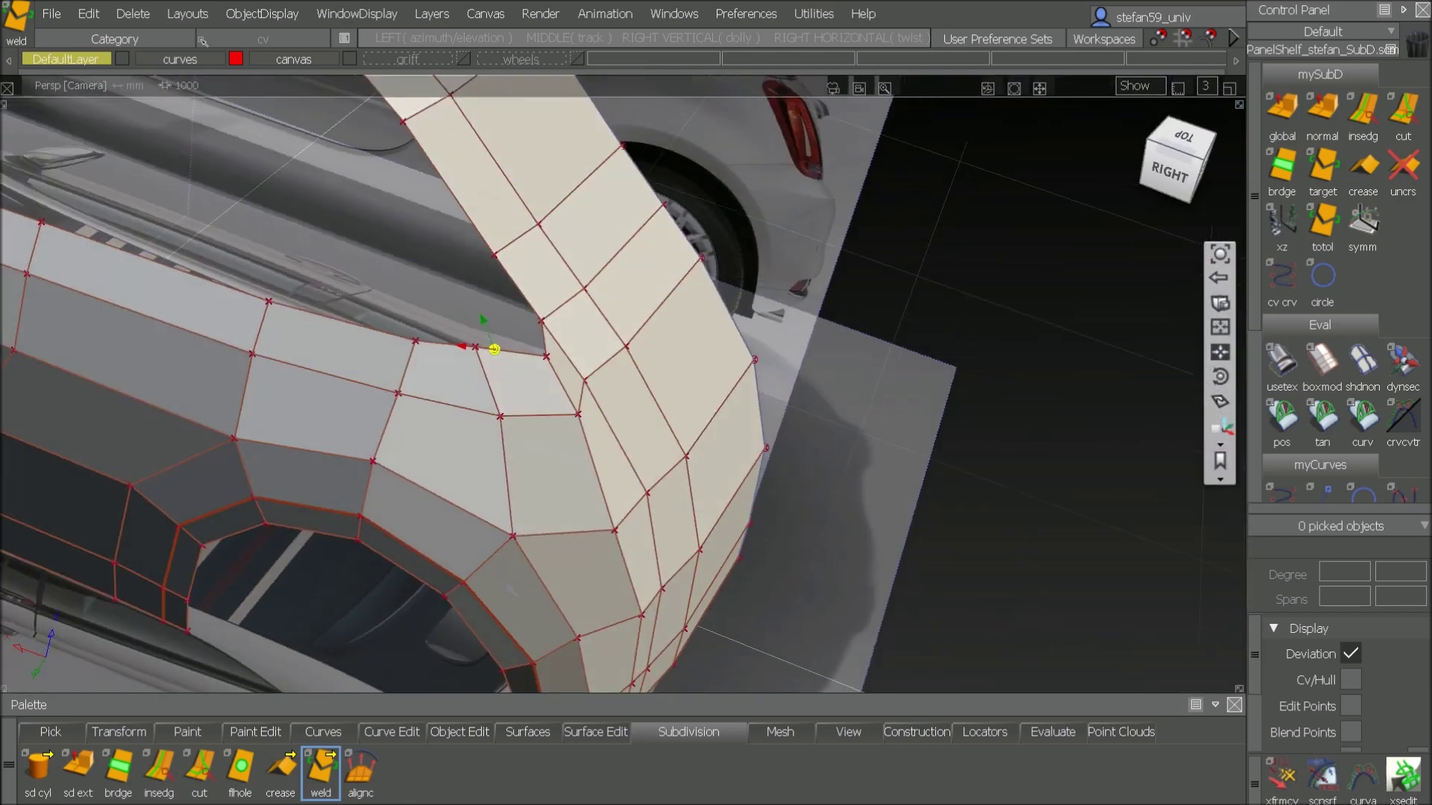
pyautogui.keyDown('alt'); pyautogui.keyDown('shift'); pyautogui.moveTo(511, 589); pyautogui.dragTo(526, 477, button='right'); pyautogui.keyUp('shift'); pyautogui.keyUp('alt')
pyautogui.keyDown('ctrl'); pyautogui.keyDown('shift'); pyautogui.moveTo(553, 358); pyautogui.dragTo(583, 346); pyautogui.keyUp('shift'); pyautogui.keyUp('ctrl')
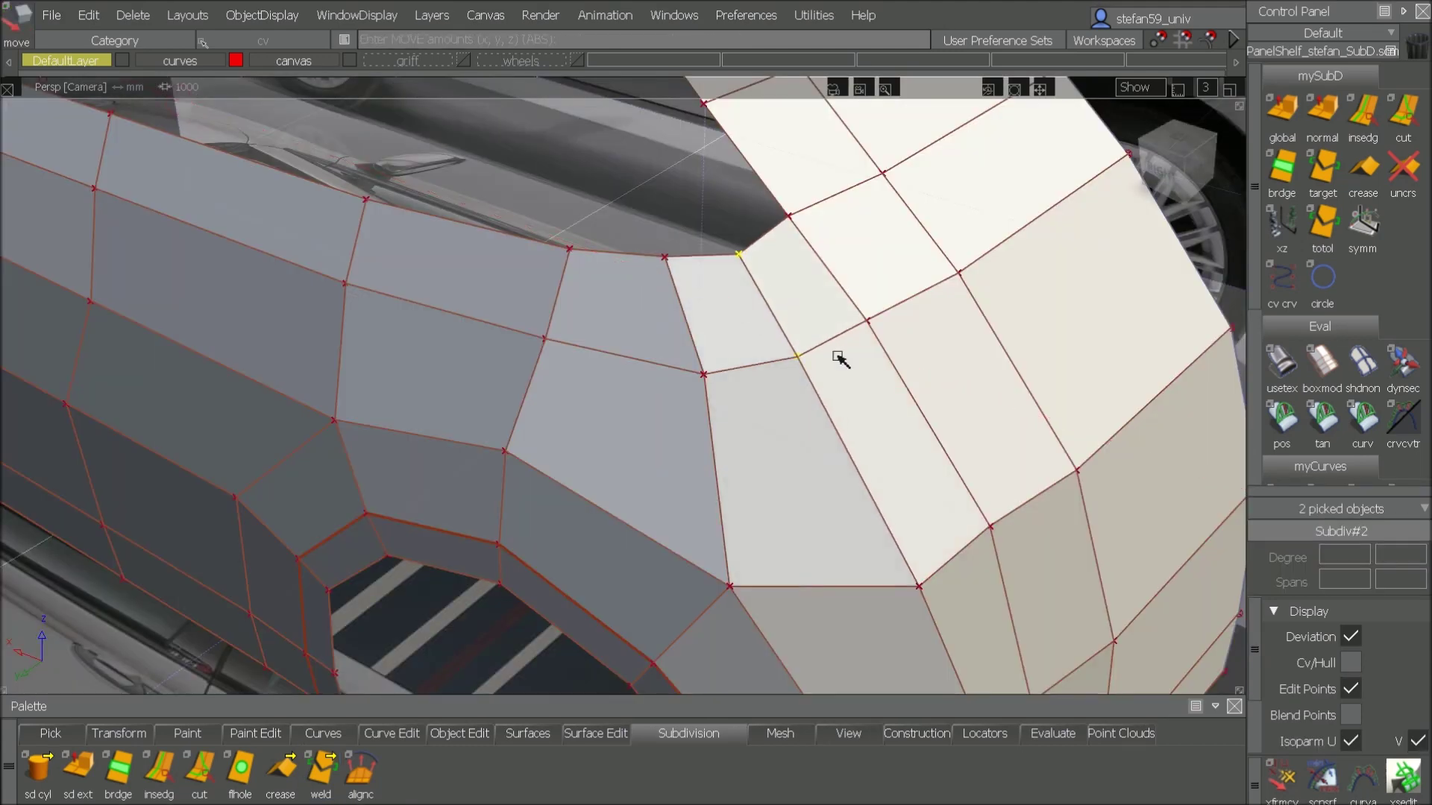
pyautogui.keyDown('alt'); pyautogui.keyDown('shift'); pyautogui.moveTo(838, 358); pyautogui.dragTo(857, 364, button='right'); pyautogui.keyUp('shift'); pyautogui.keyUp('alt')
pyautogui.keyDown('alt'); pyautogui.keyDown('shift'); pyautogui.moveTo(635, 358); pyautogui.dragTo(958, 465, button='middle'); pyautogui.keyUp('shift'); pyautogui.keyUp('alt')
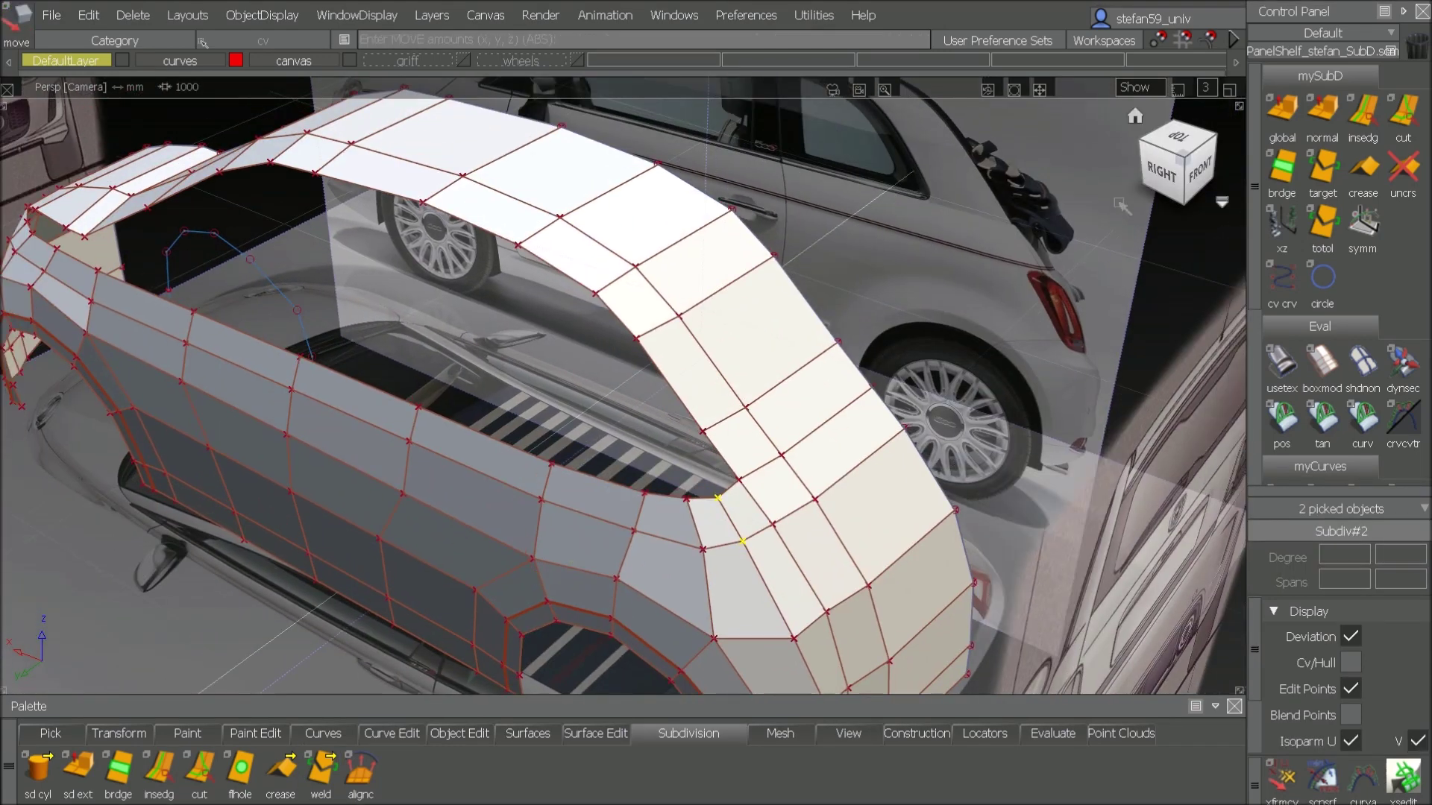
# Step: Draw a degree 1 CV curve along the upper side window outline in the right view, from the front base to the rear lower corner
pyautogui.click(1175, 171)
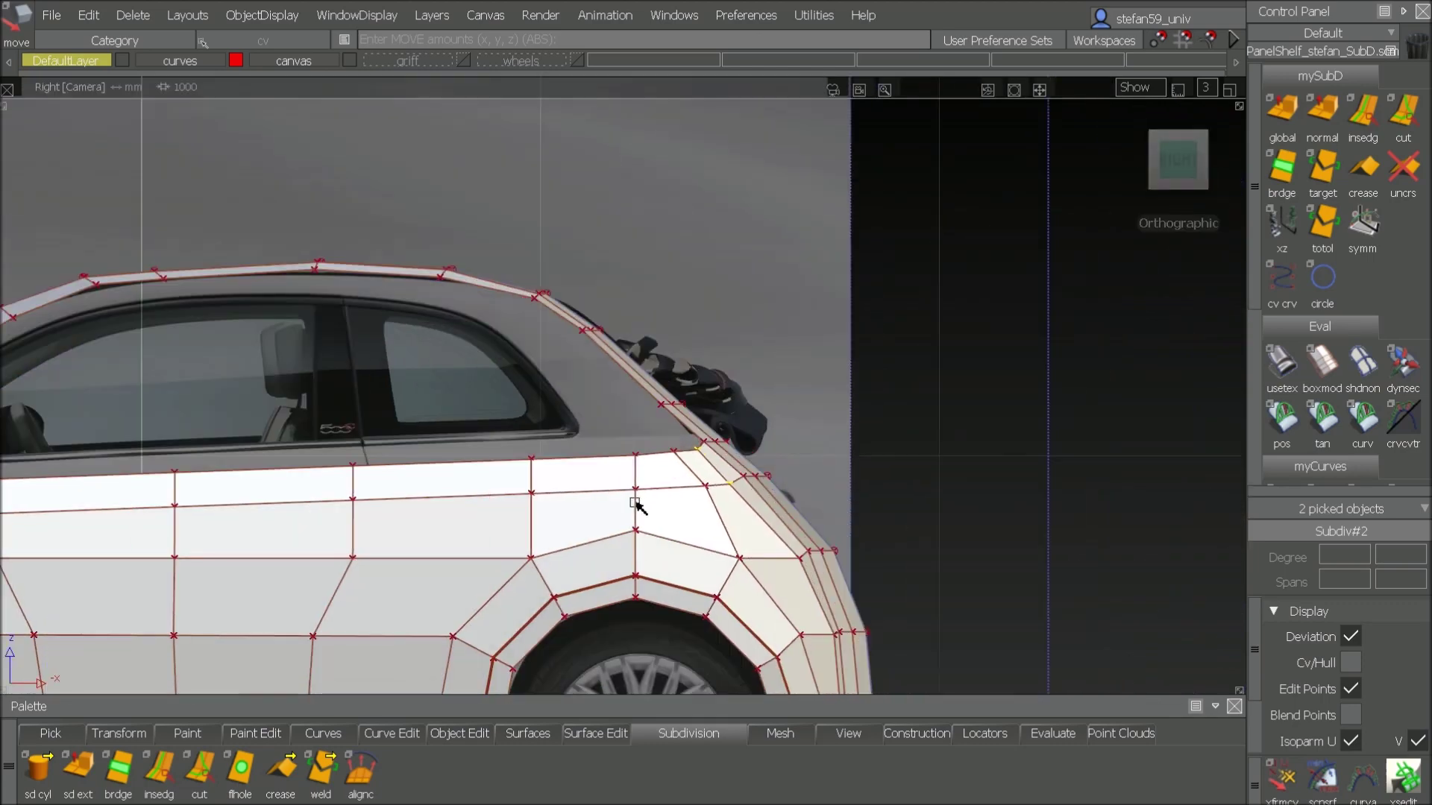
pyautogui.keyDown('alt'); pyautogui.keyDown('shift'); pyautogui.moveTo(577, 490); pyautogui.dragTo(840, 466, button='middle'); pyautogui.keyUp('shift'); pyautogui.keyUp('alt')
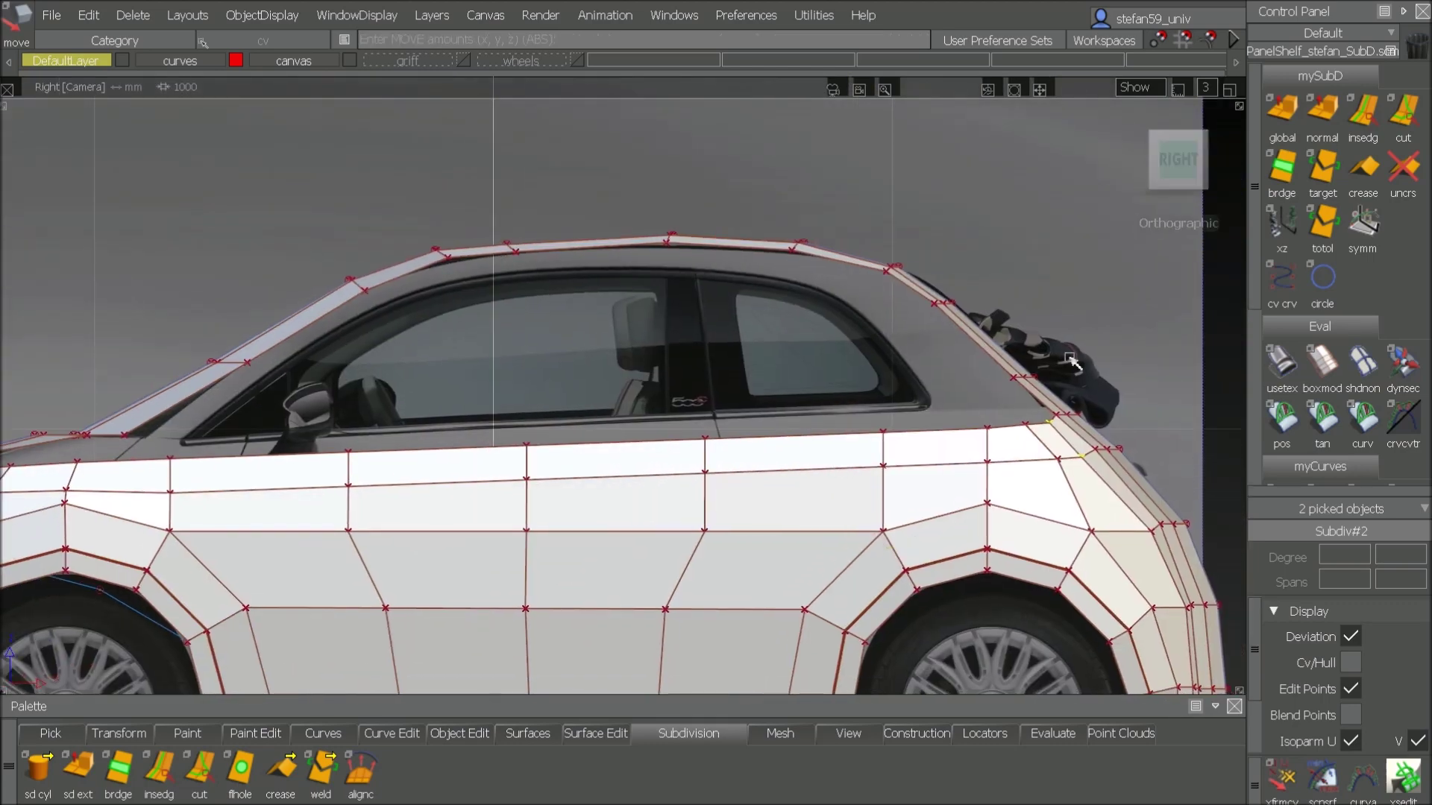
pyautogui.keyDown('alt'); pyautogui.keyDown('shift'); pyautogui.moveTo(783, 584); pyautogui.dragTo(892, 499, button='right'); pyautogui.keyUp('shift'); pyautogui.keyUp('alt')
pyautogui.click(1282, 280)
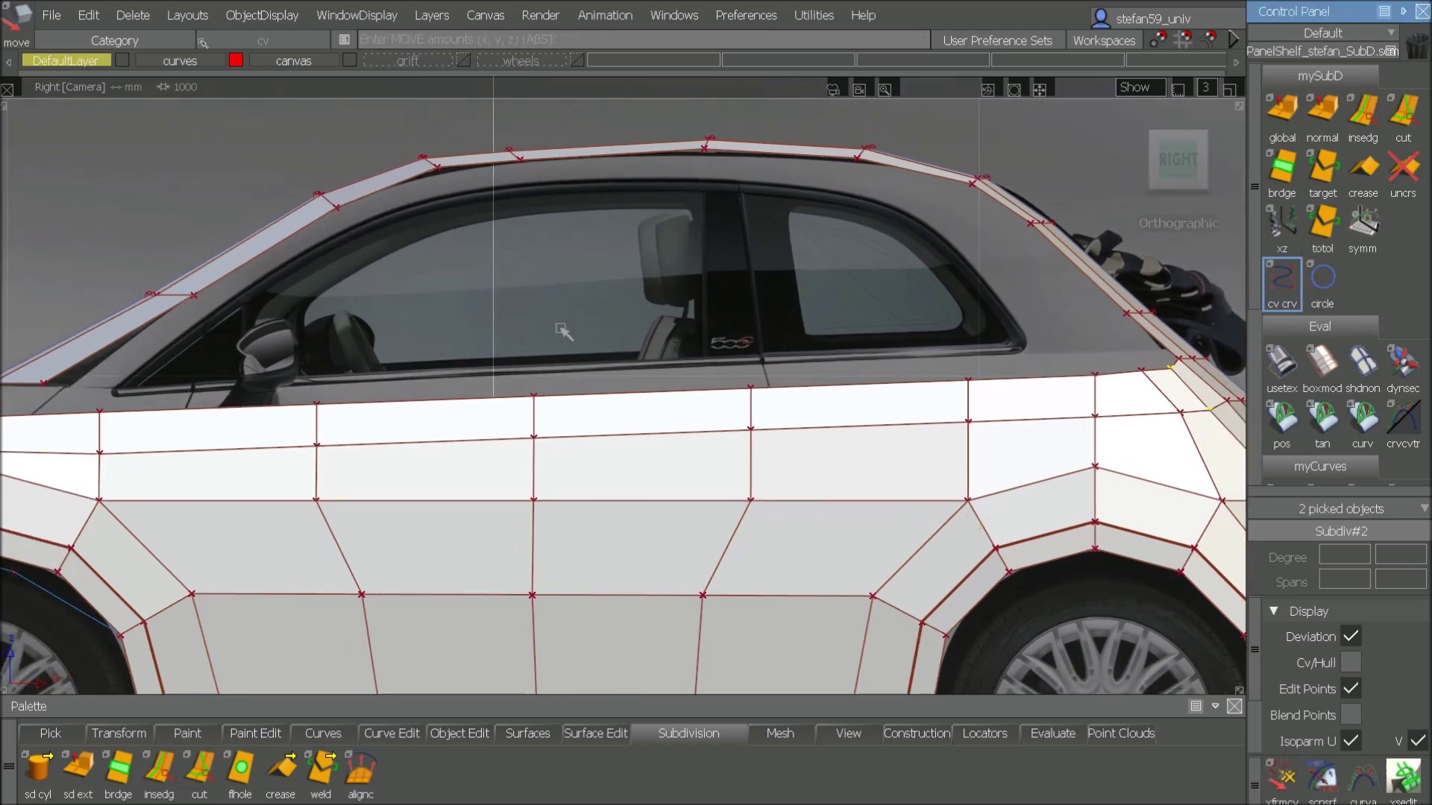
pyautogui.click(112, 387)
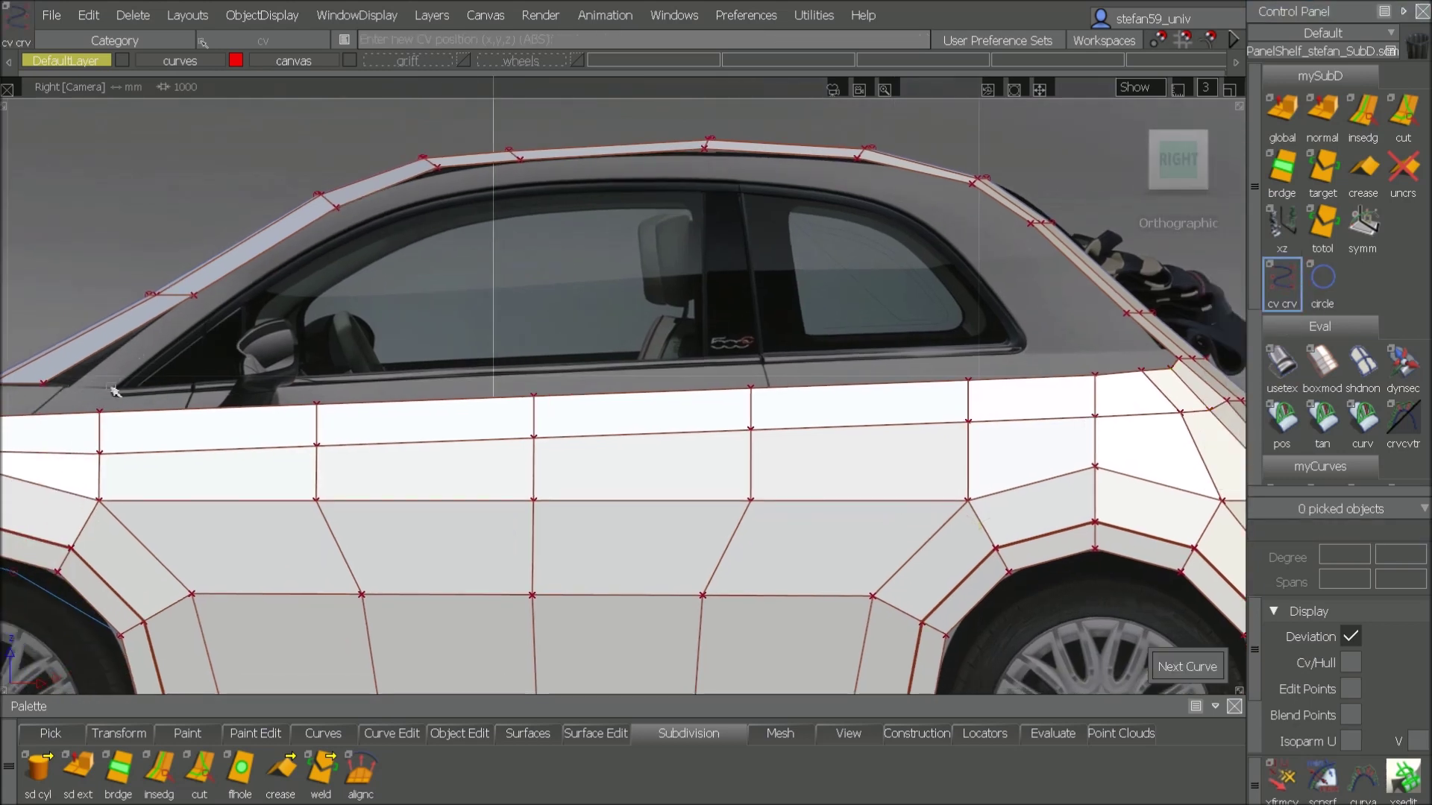
pyautogui.click(219, 305)
pyautogui.click(354, 230)
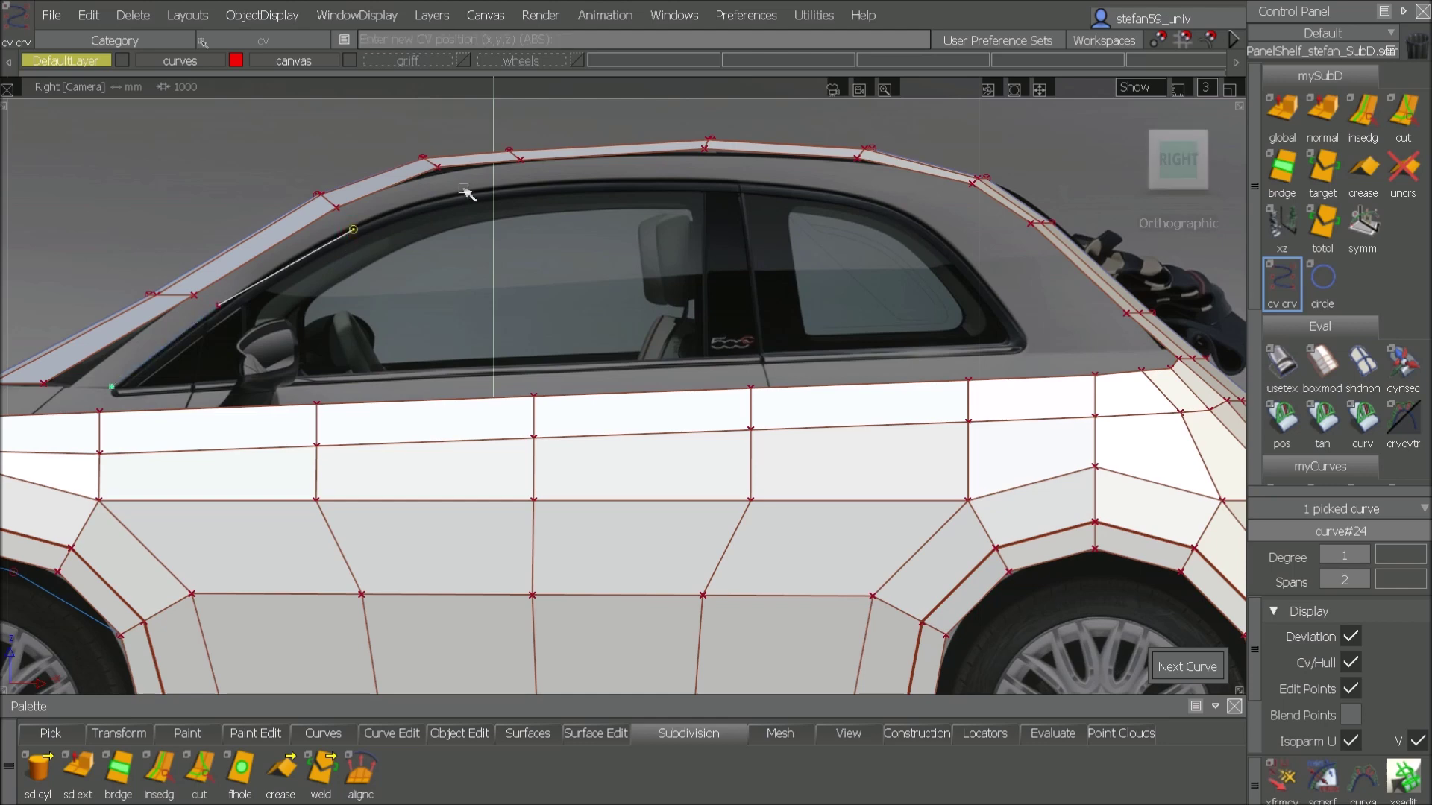
pyautogui.click(521, 181)
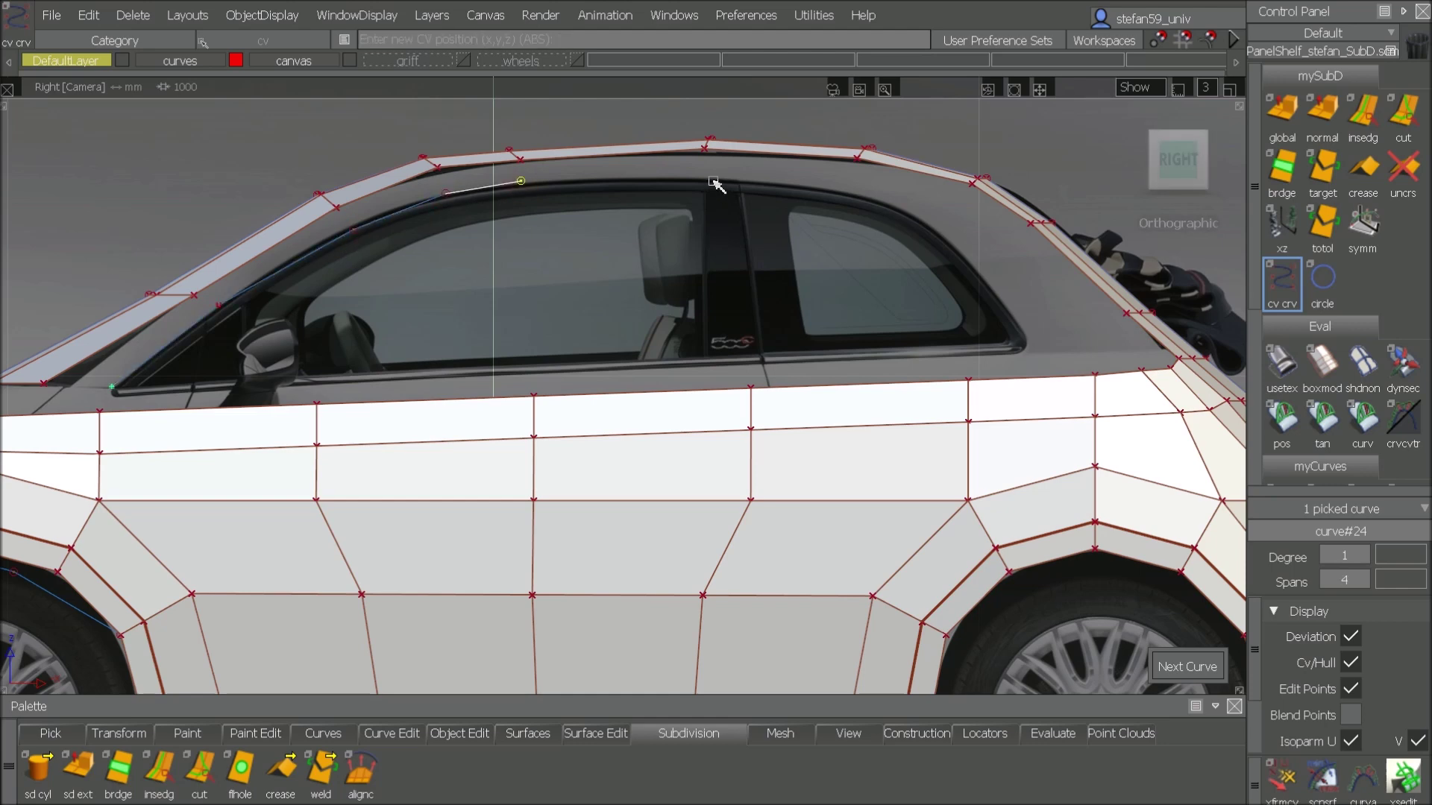
pyautogui.click(713, 181)
pyautogui.click(852, 189)
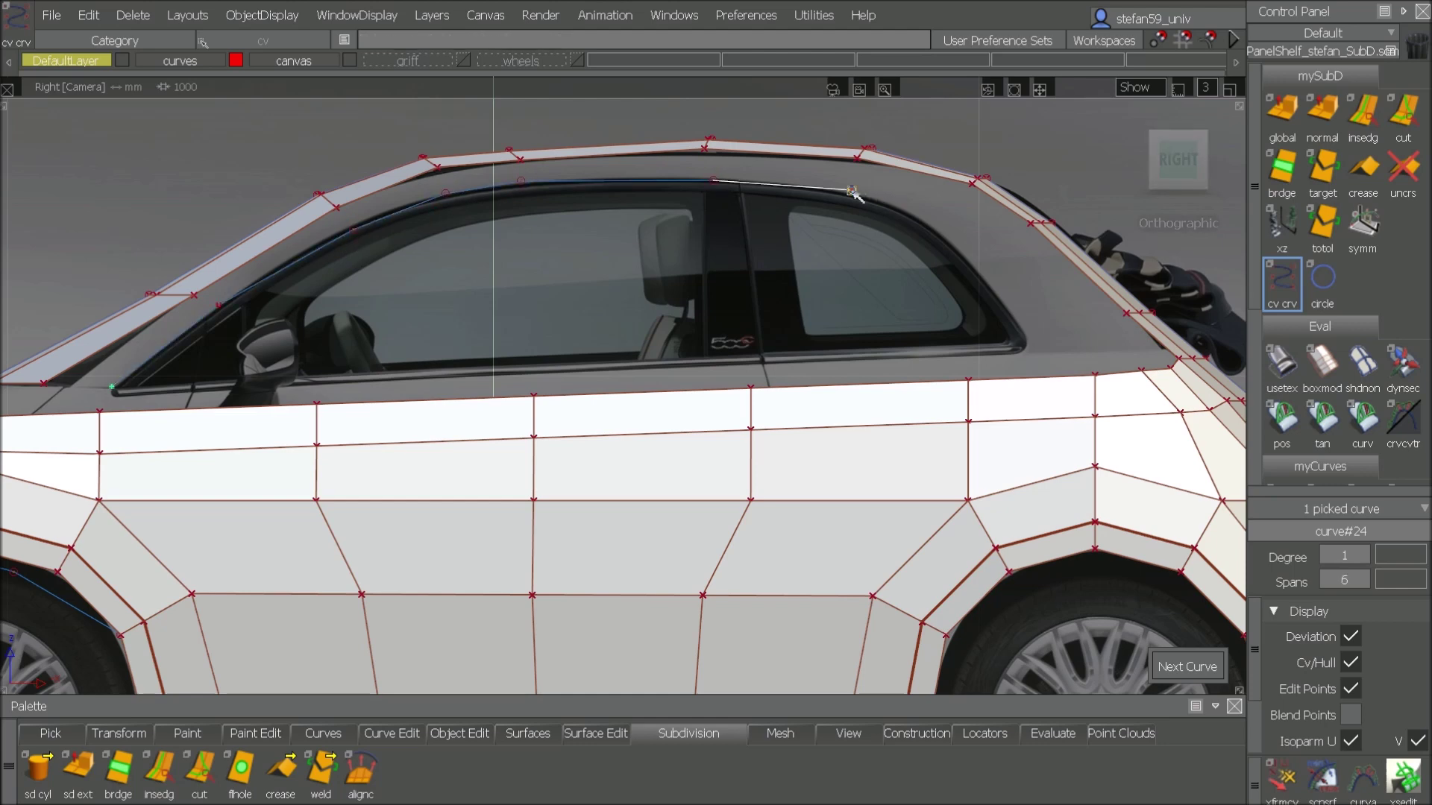
pyautogui.click(924, 216)
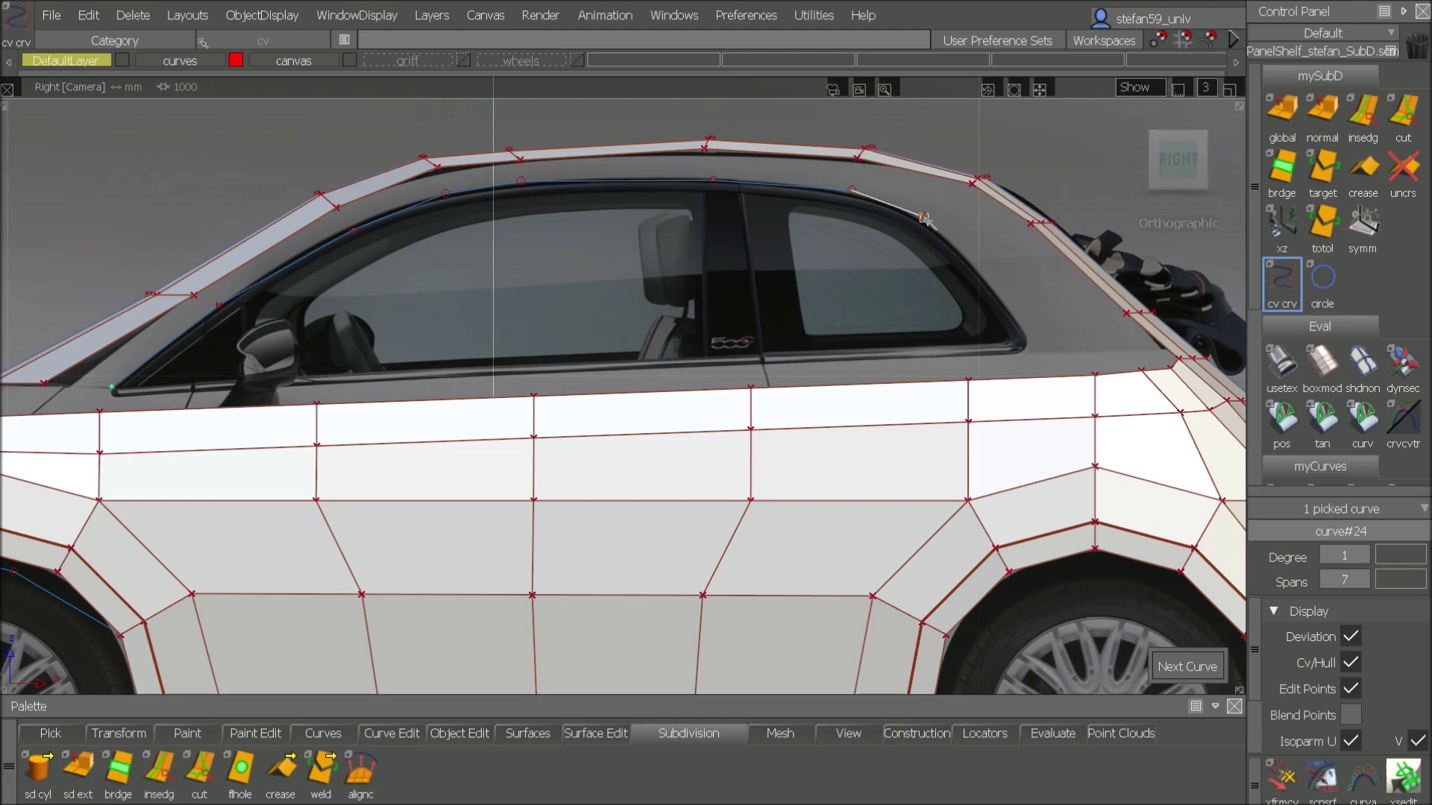
pyautogui.click(959, 251)
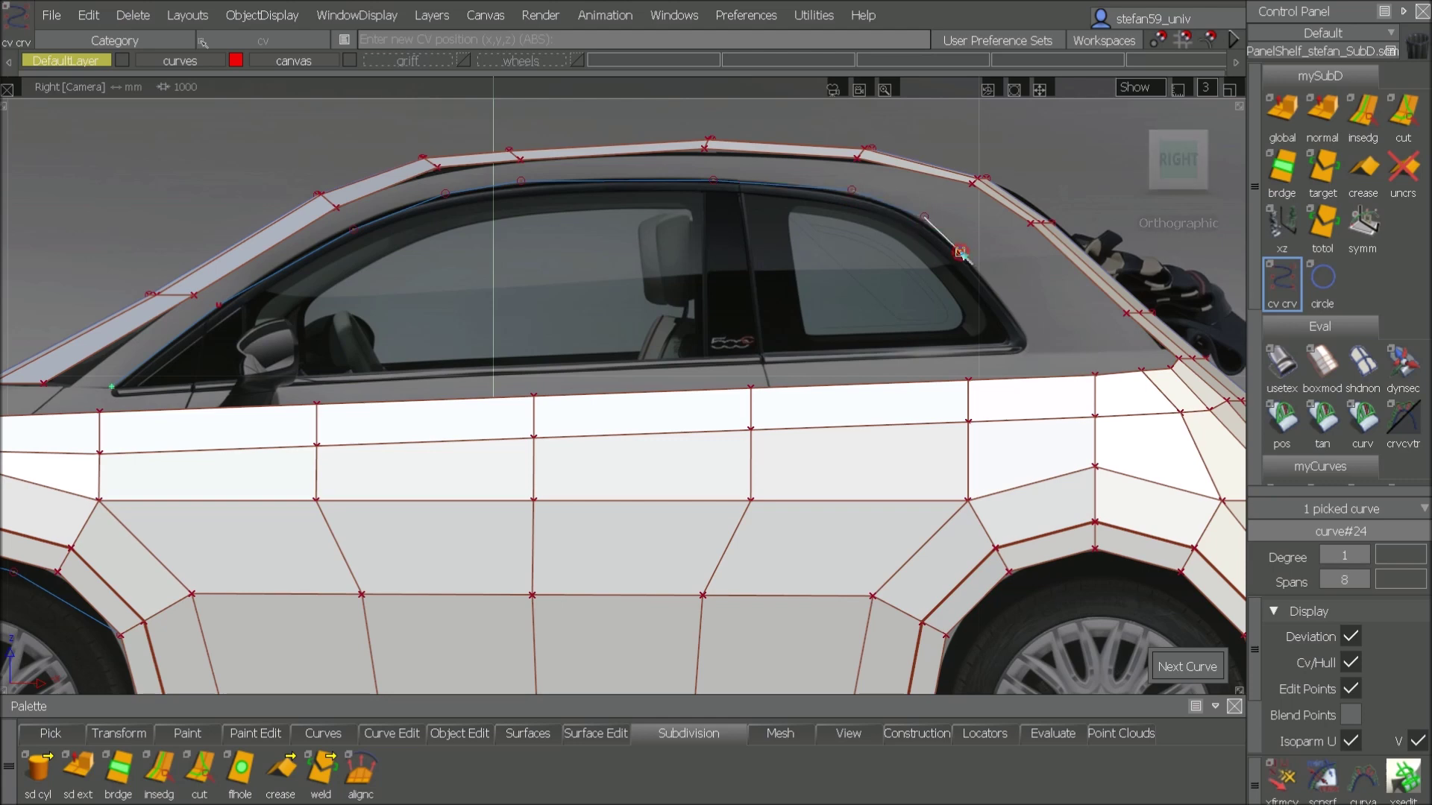
pyautogui.click(1017, 324)
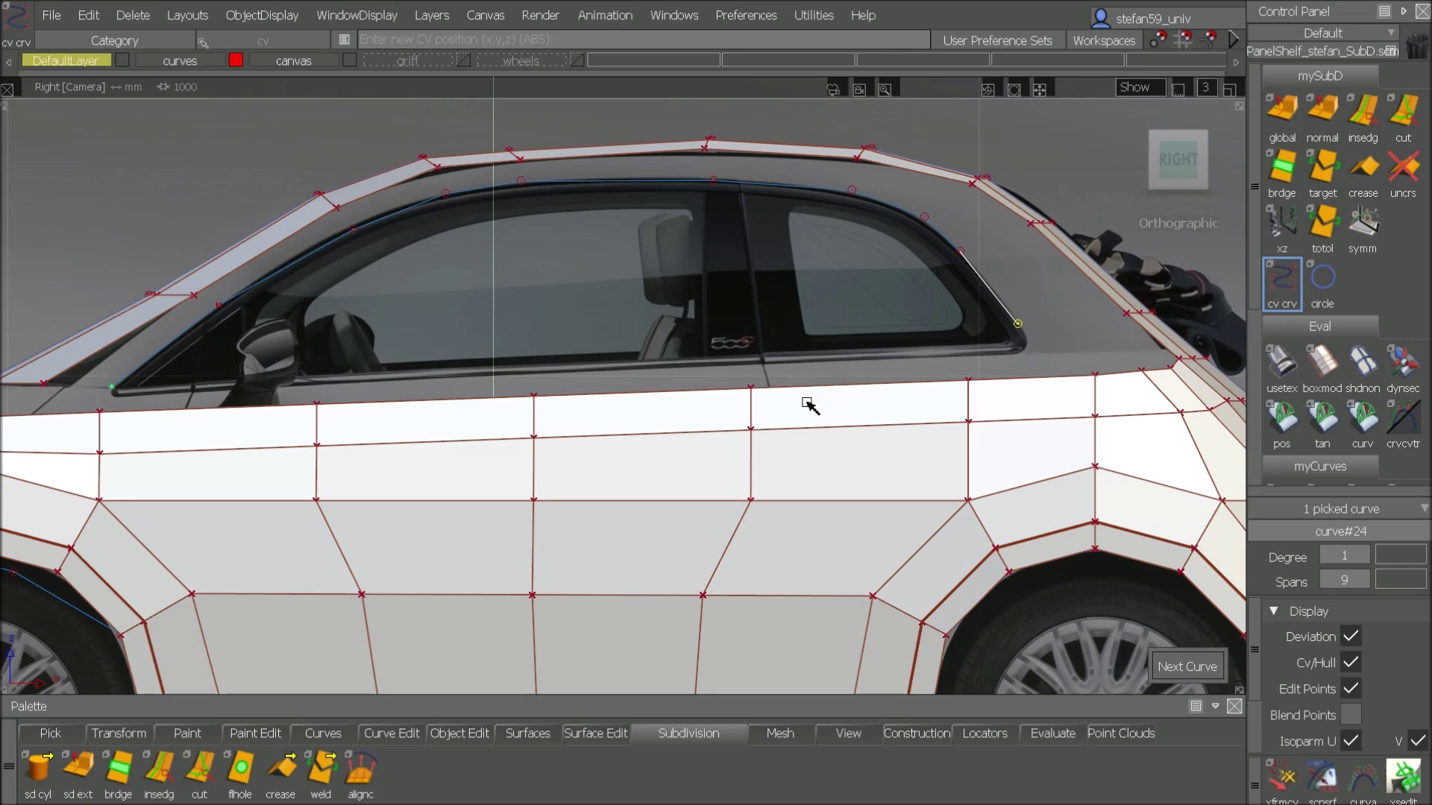
# Step: Move the side window curve sideways out to the body side in the perspective view
pyautogui.keyDown('ctrl'); pyautogui.keyDown('shift'); pyautogui.moveTo(674, 415); pyautogui.dragTo(734, 288); pyautogui.keyUp('shift'); pyautogui.keyUp('ctrl')
pyautogui.click(785, 191)
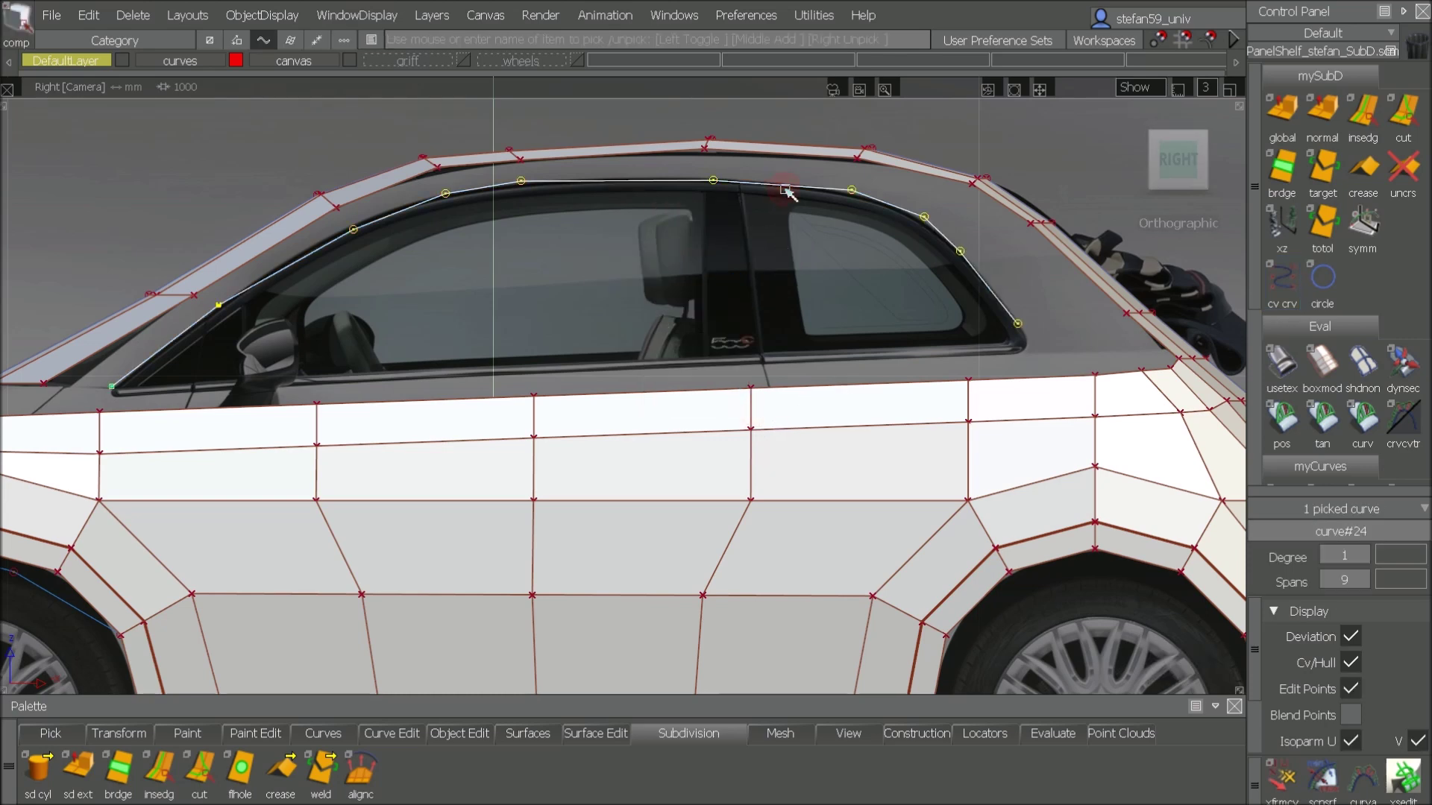
pyautogui.keyDown('alt'); pyautogui.keyDown('shift'); pyautogui.moveTo(786, 193); pyautogui.dragTo(773, 460); pyautogui.keyUp('shift'); pyautogui.keyUp('alt')
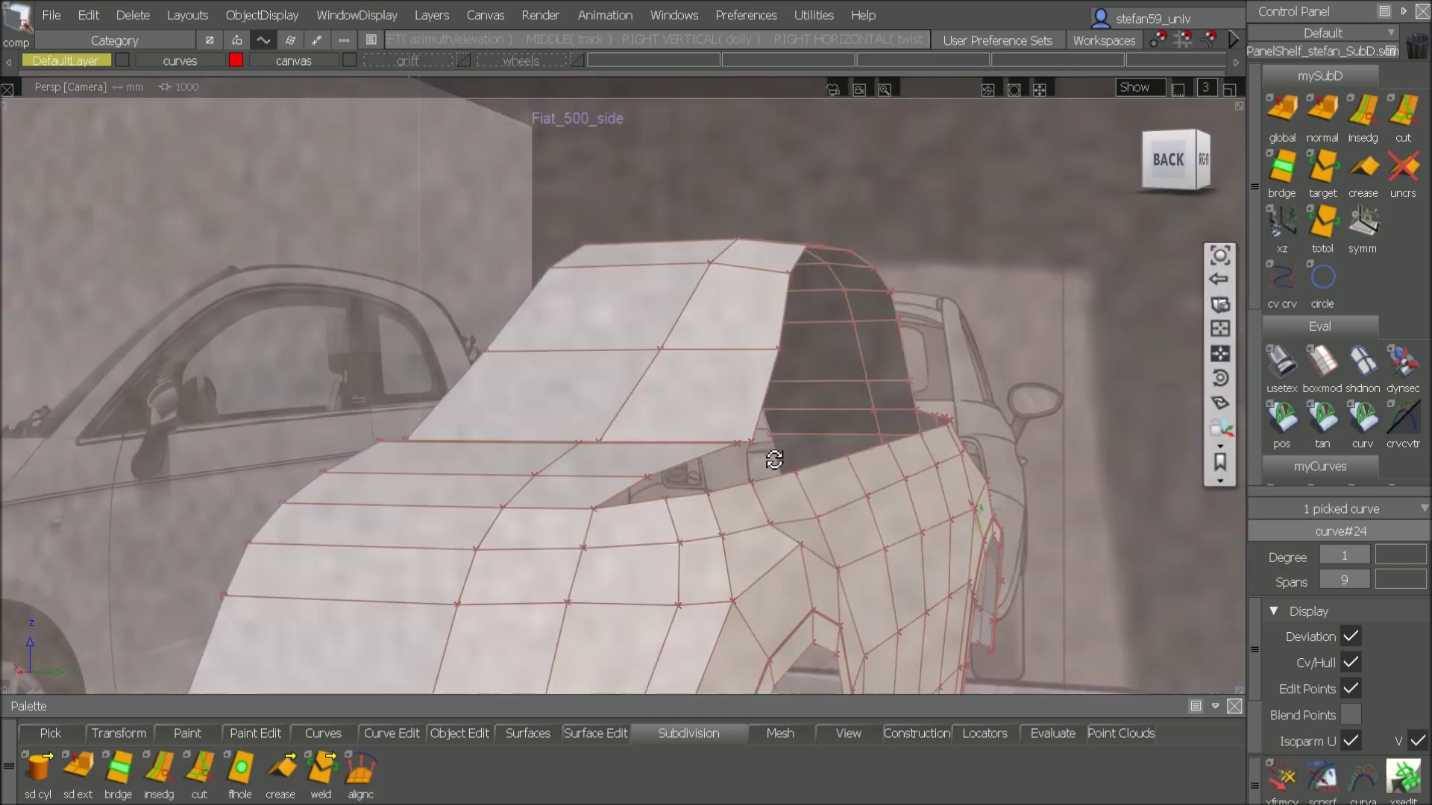
pyautogui.keyDown('ctrl'); pyautogui.keyDown('shift'); pyautogui.moveTo(978, 278); pyautogui.dragTo(980, 324, button='right'); pyautogui.keyUp('shift'); pyautogui.keyUp('ctrl')
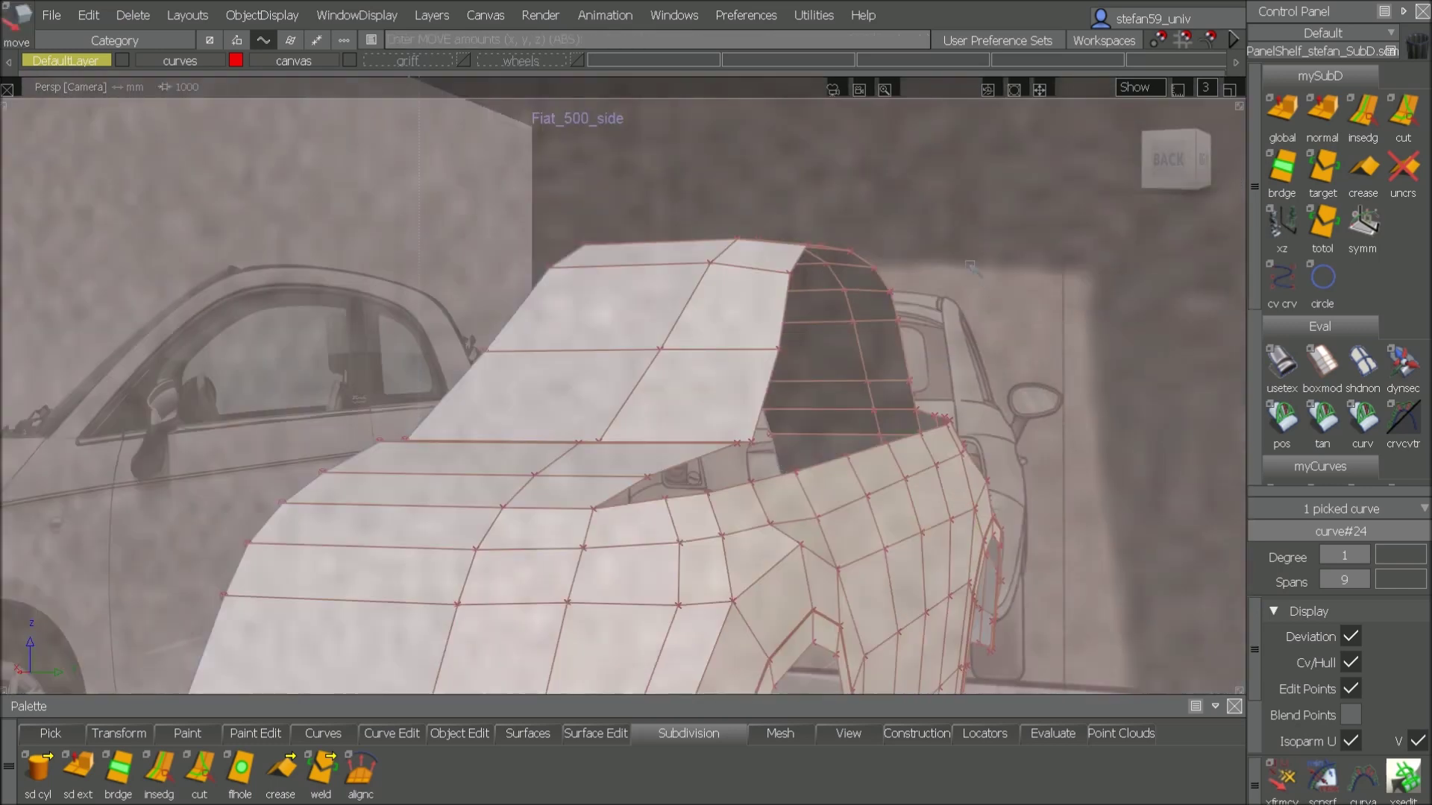
pyautogui.moveTo(978, 270); pyautogui.dragTo(1240, 267, button='middle')
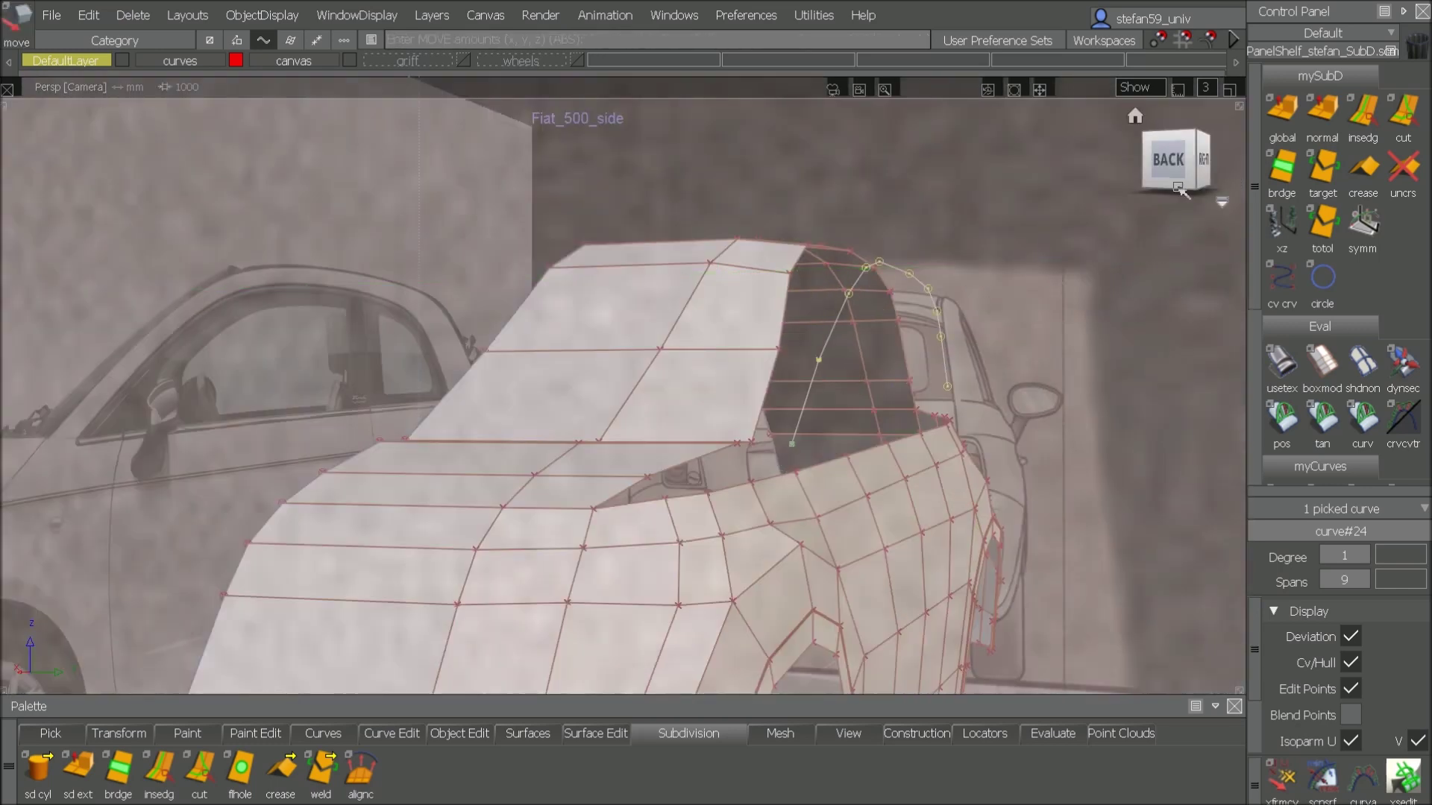
# Step: Rotate the window curve in the back view to match the side glass inclination, and deselect it
pyautogui.keyDown('alt'); pyautogui.keyDown('shift'); pyautogui.moveTo(1063, 317); pyautogui.dragTo(1079, 316); pyautogui.keyUp('shift'); pyautogui.keyUp('alt')
pyautogui.keyDown('alt'); pyautogui.keyDown('shift'); pyautogui.click(1165, 159); pyautogui.keyUp('shift'); pyautogui.keyUp('alt')
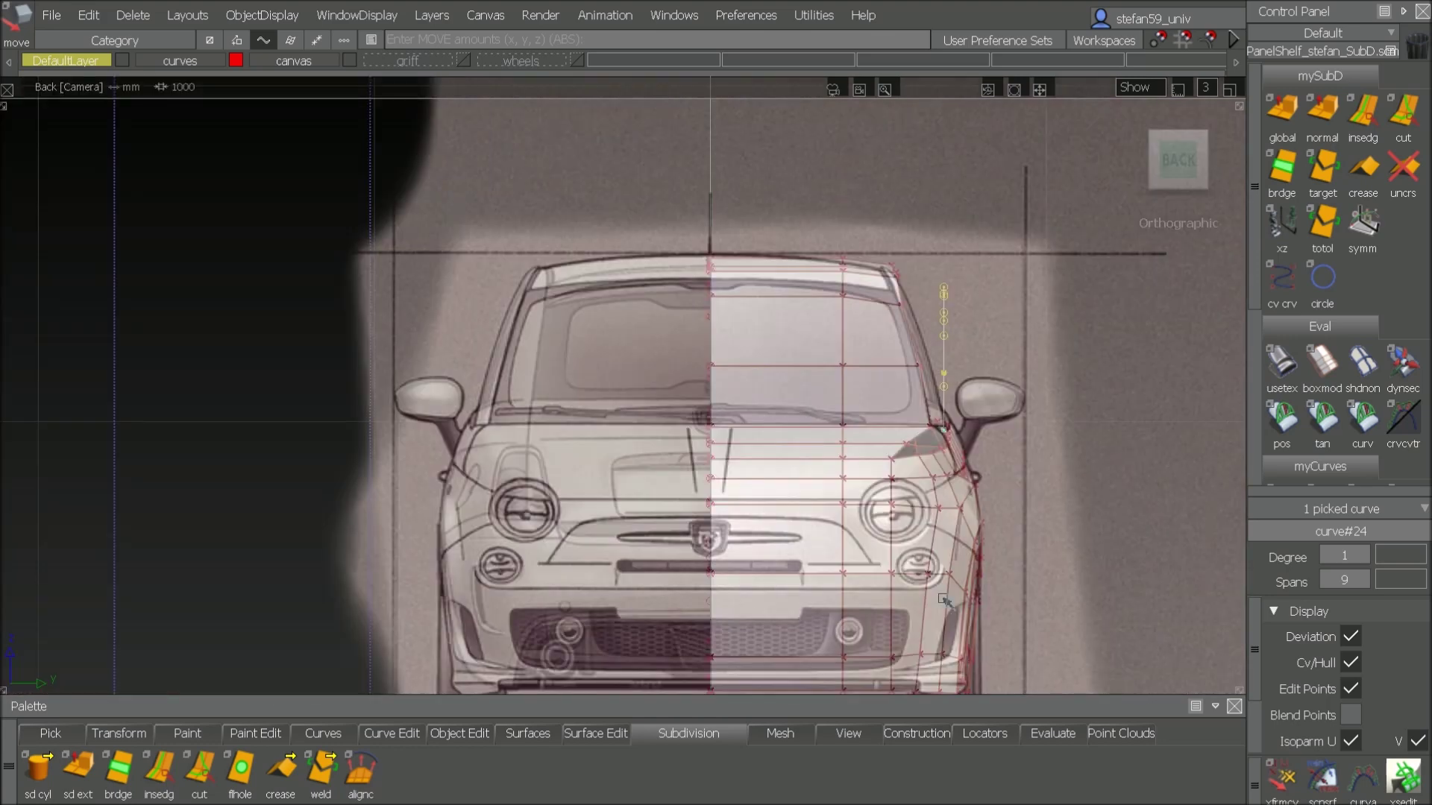
pyautogui.keyDown('ctrl'); pyautogui.keyDown('shift'); pyautogui.moveTo(927, 611); pyautogui.dragTo(995, 664, button='middle'); pyautogui.keyUp('shift'); pyautogui.keyUp('ctrl')
pyautogui.moveTo(1091, 461)
pyautogui.mouseDown()
pyautogui.moveTo(1078, 463)
pyautogui.moveTo(1174, 461)
pyautogui.mouseUp()
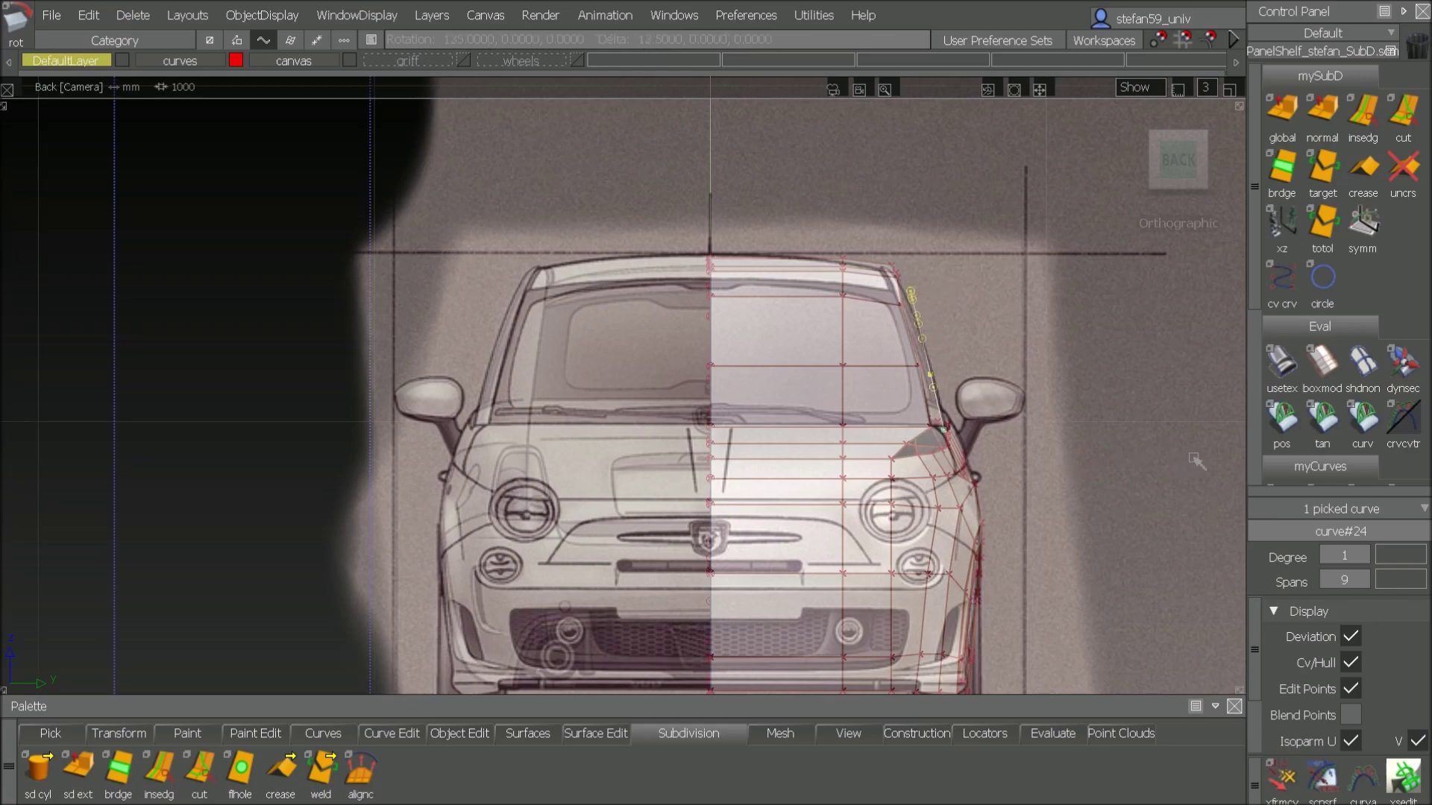
pyautogui.press('F8')
pyautogui.keyDown('alt'); pyautogui.keyDown('shift'); pyautogui.moveTo(923, 450); pyautogui.dragTo(614, 466); pyautogui.keyUp('shift'); pyautogui.keyUp('alt')
pyautogui.keyDown('ctrl'); pyautogui.keyDown('shift'); pyautogui.moveTo(791, 507); pyautogui.dragTo(801, 224); pyautogui.keyUp('shift'); pyautogui.keyUp('ctrl')
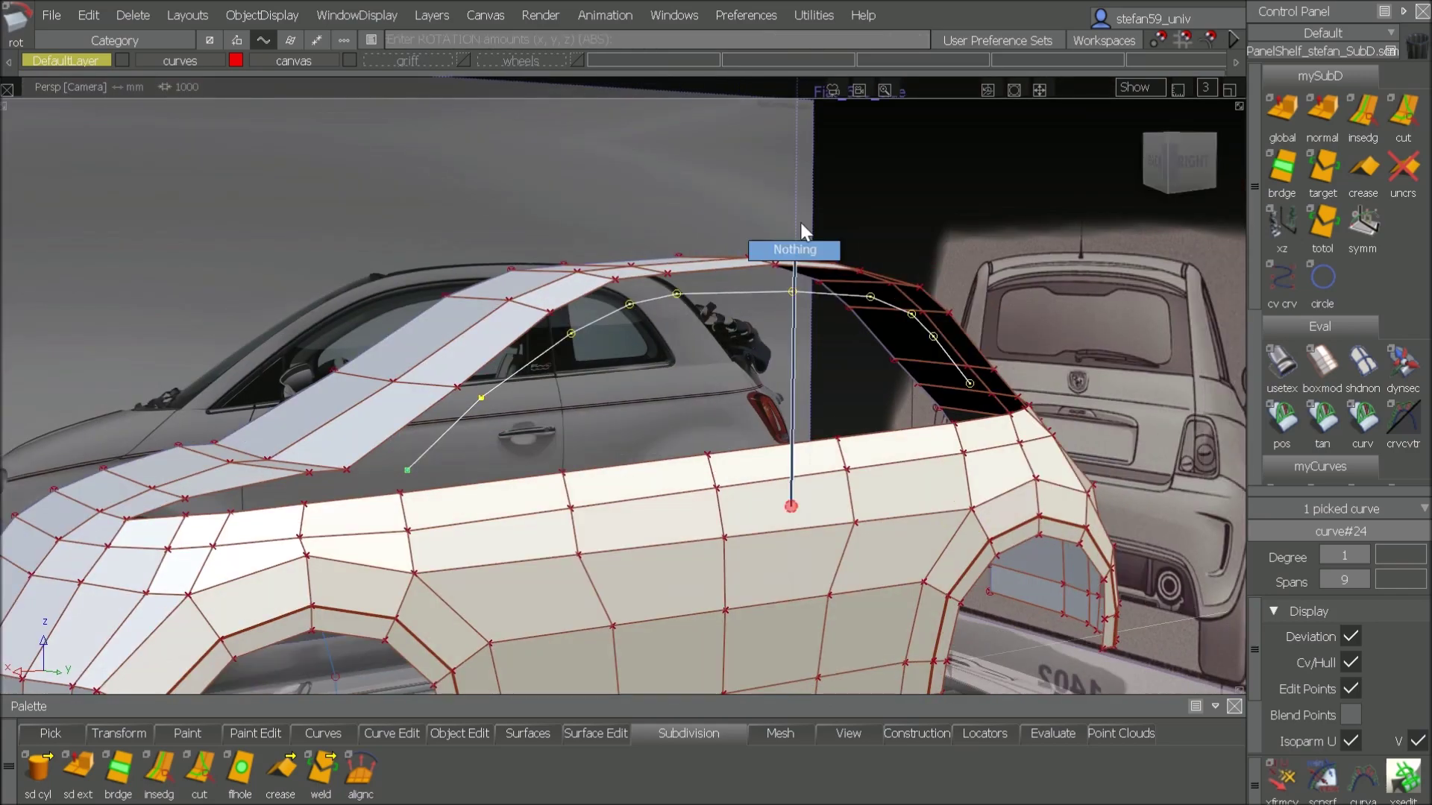
pyautogui.click(802, 231)
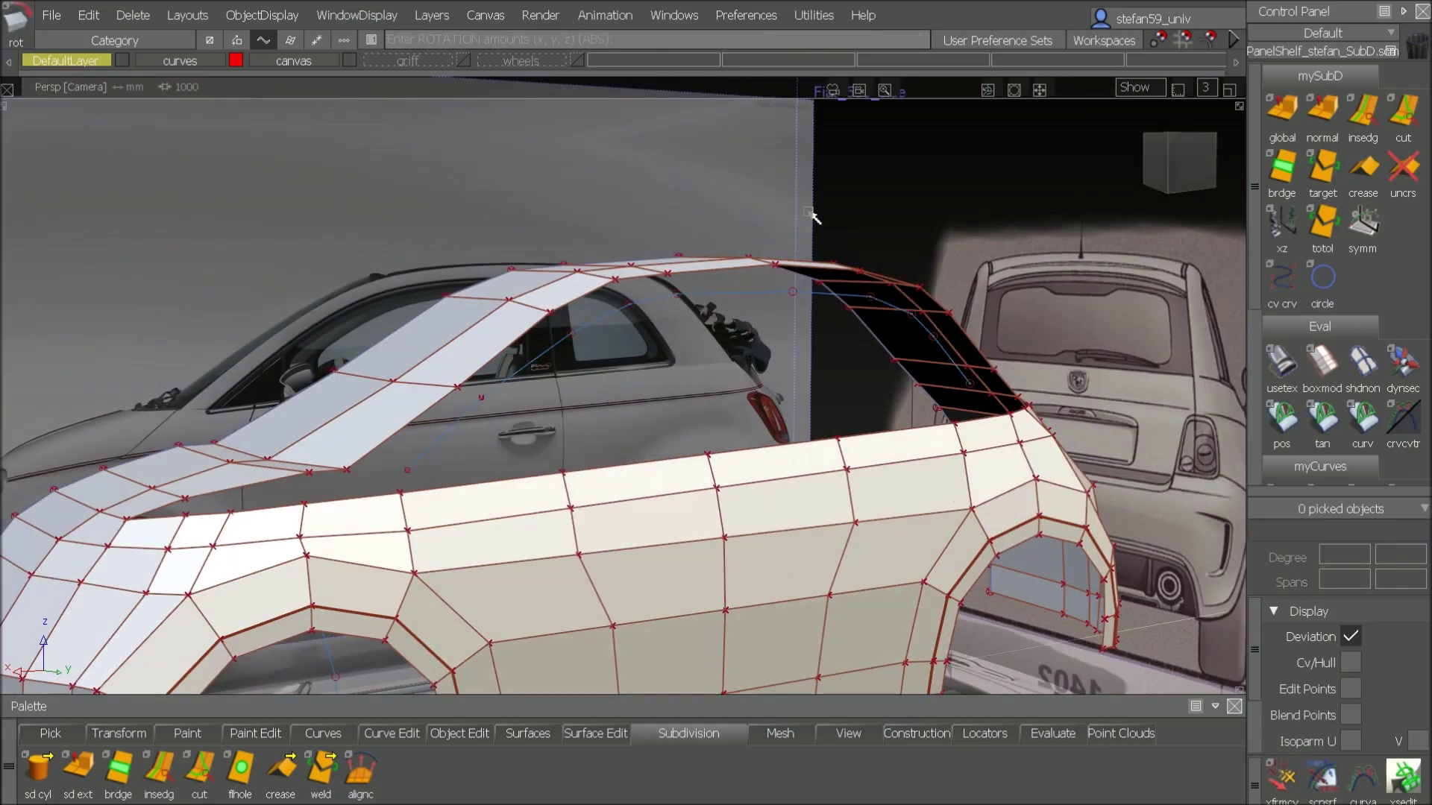
# Step: Extrude the window curve twice in normal mode into a two-row subdivision frame strip reaching toward the roof edge
pyautogui.click(1325, 125)
pyautogui.click(743, 291)
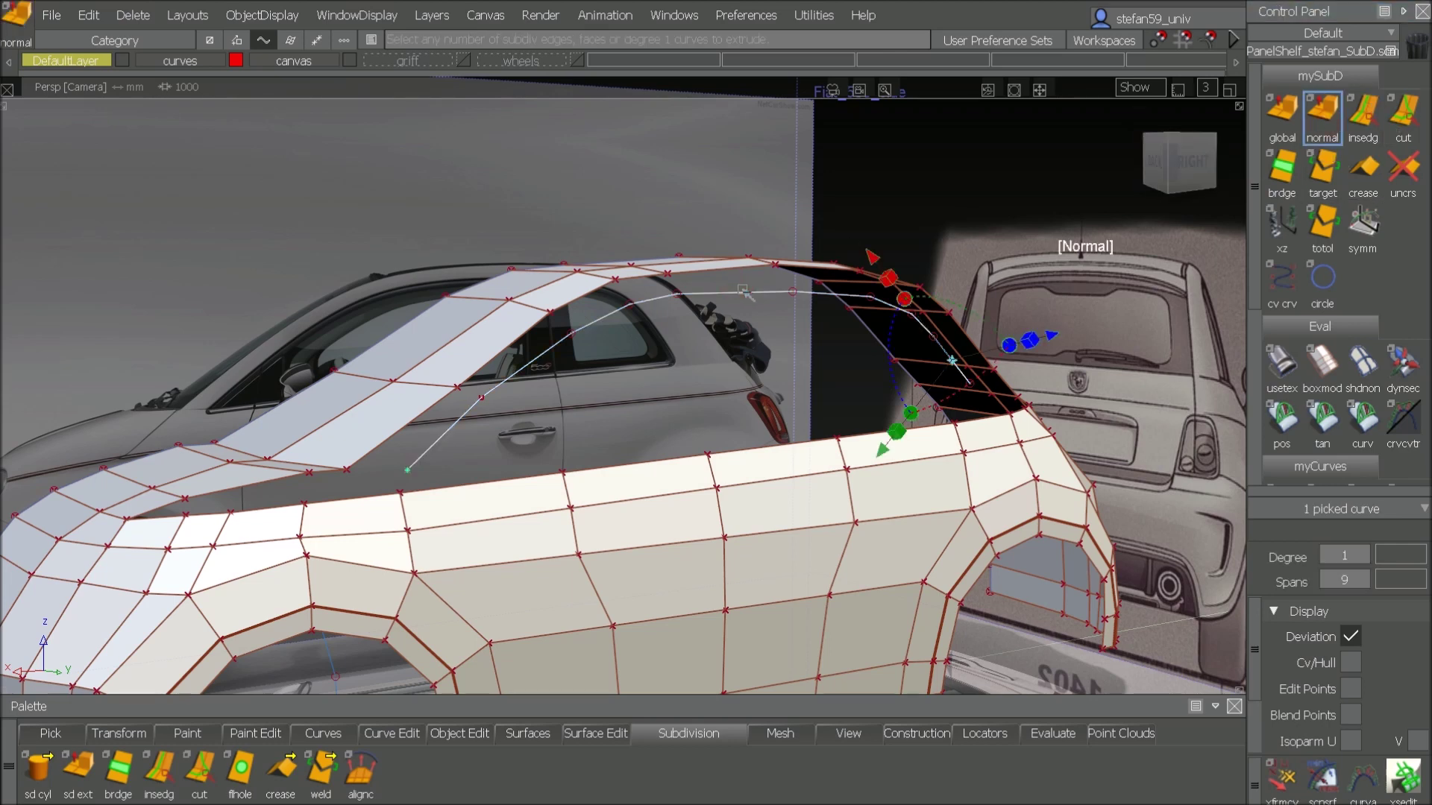
pyautogui.keyDown('alt'); pyautogui.keyDown('shift'); pyautogui.moveTo(880, 449); pyautogui.dragTo(693, 451); pyautogui.keyUp('shift'); pyautogui.keyUp('alt')
pyautogui.moveTo(874, 447); pyautogui.dragTo(1062, 453)
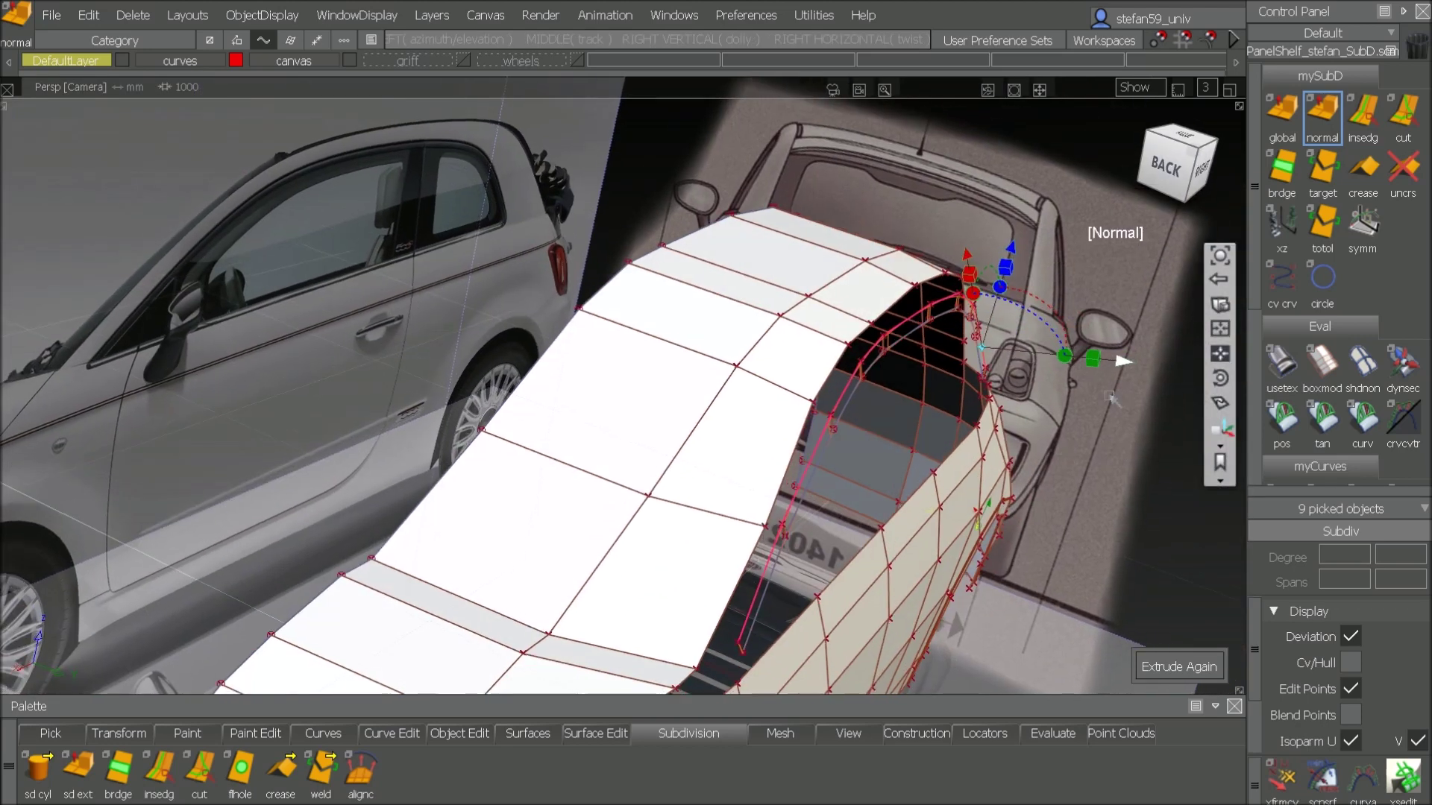
pyautogui.moveTo(1123, 362); pyautogui.dragTo(1104, 360)
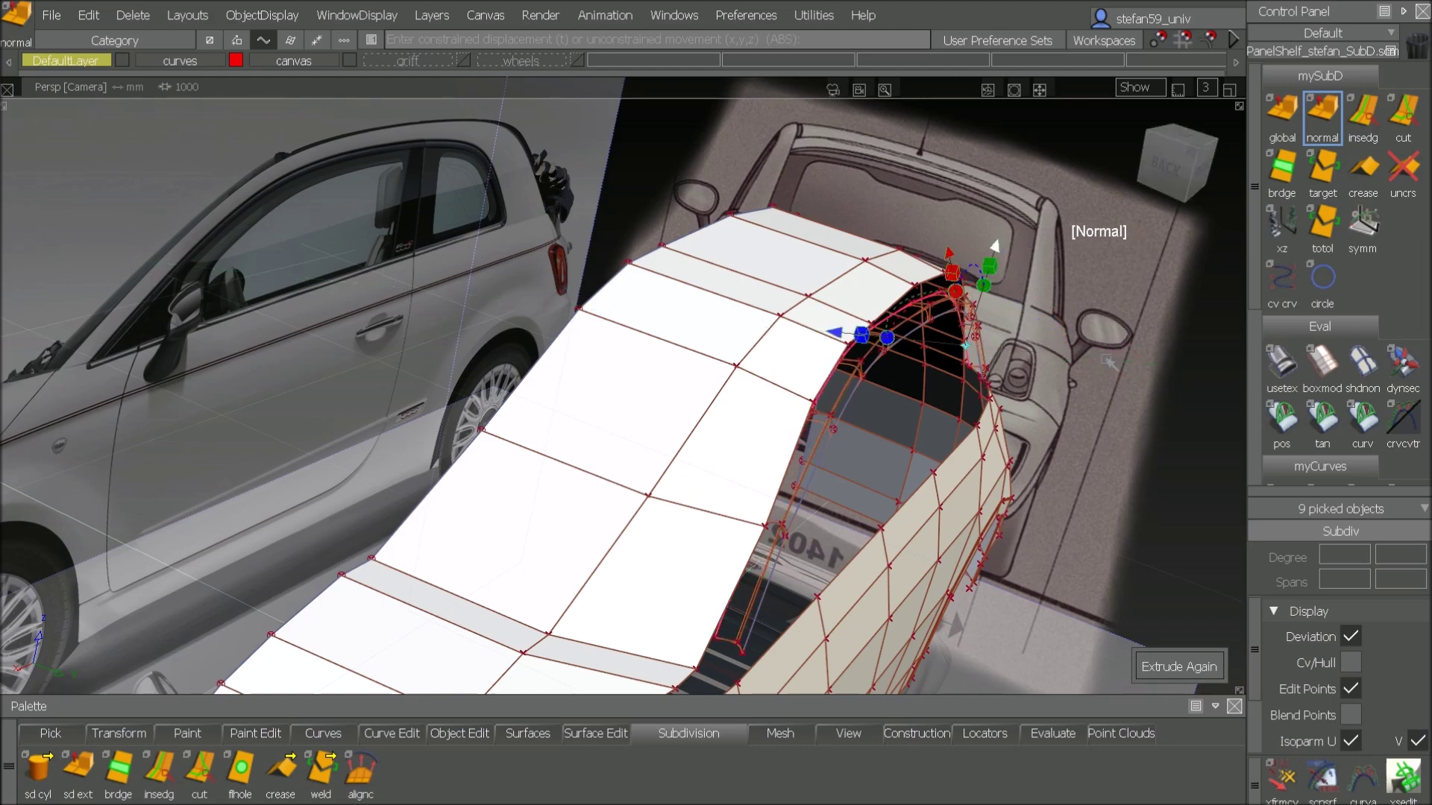
pyautogui.keyDown('alt'); pyautogui.keyDown('shift'); pyautogui.moveTo(950, 471); pyautogui.dragTo(650, 431); pyautogui.keyUp('shift'); pyautogui.keyUp('alt')
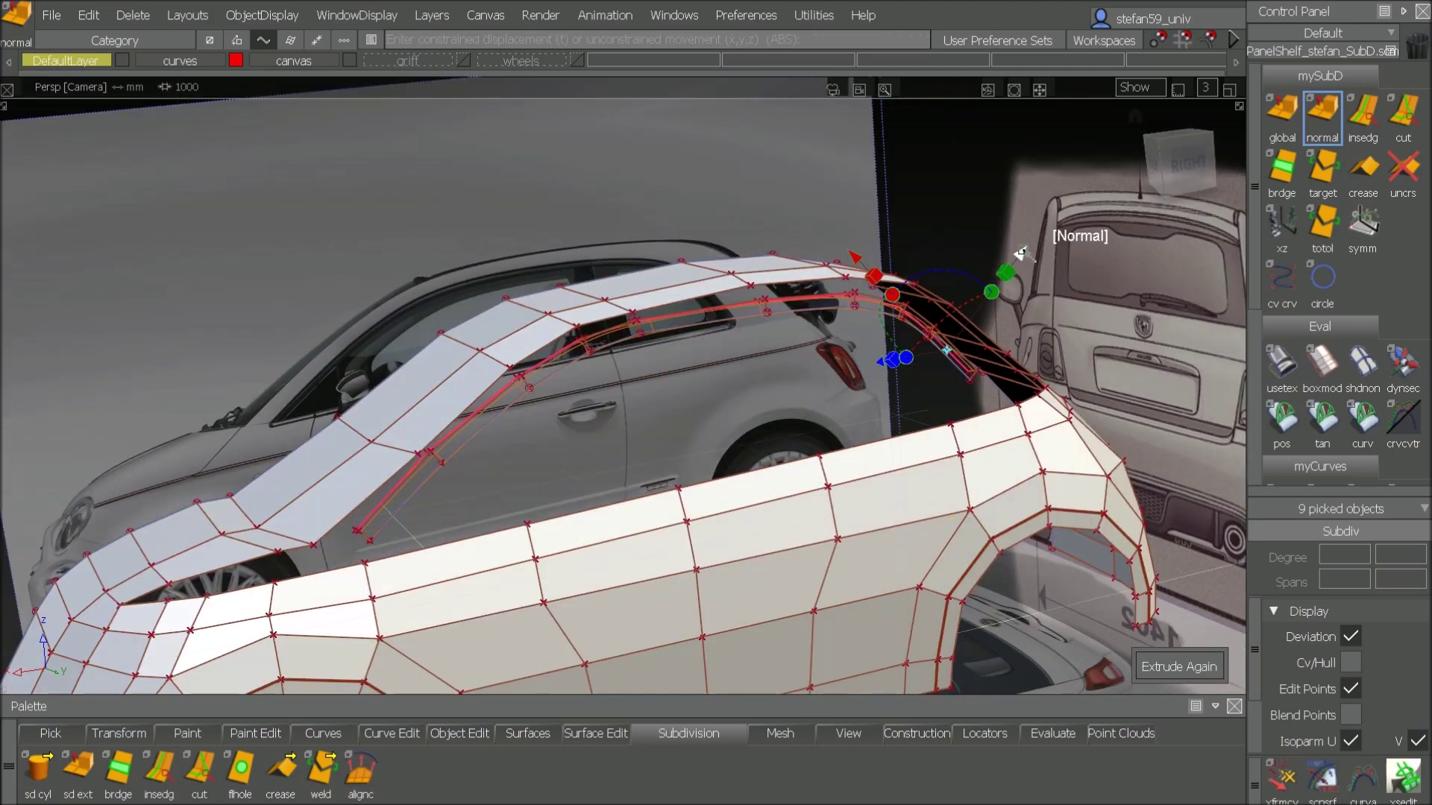
pyautogui.moveTo(1018, 255); pyautogui.dragTo(1054, 252)
pyautogui.keyDown('ctrl'); pyautogui.keyDown('shift'); pyautogui.moveTo(786, 479); pyautogui.dragTo(782, 339); pyautogui.keyUp('shift'); pyautogui.keyUp('ctrl')
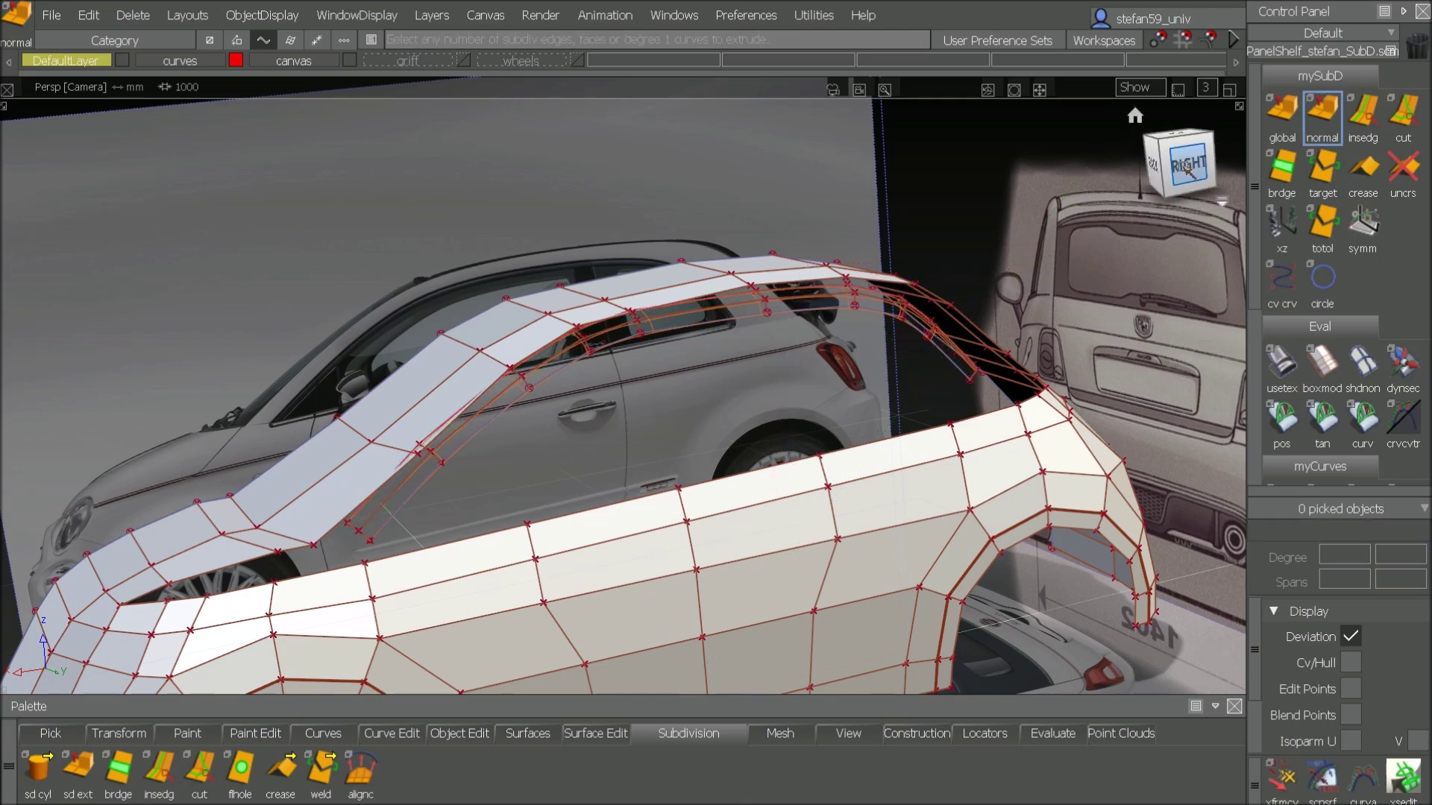
# Step: Move the window frame strip's rear outer CVs in the right view toward the rear edge of the centre strip
pyautogui.click(1186, 169)
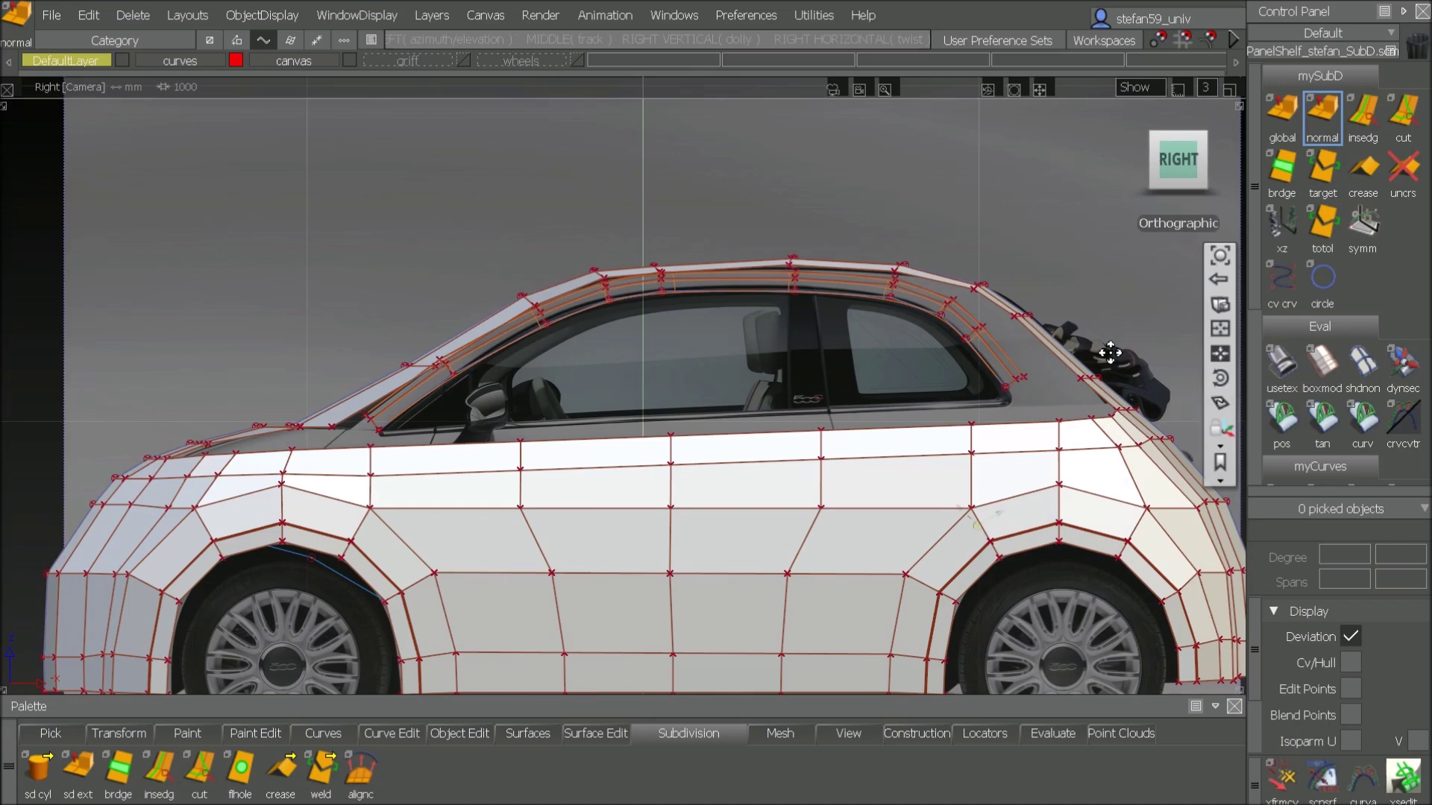
pyautogui.keyDown('alt'); pyautogui.keyDown('shift'); pyautogui.moveTo(1110, 352); pyautogui.dragTo(586, 507, button='middle'); pyautogui.keyUp('shift'); pyautogui.keyUp('alt')
pyautogui.keyDown('alt'); pyautogui.keyDown('shift'); pyautogui.moveTo(777, 486); pyautogui.dragTo(664, 746, button='right'); pyautogui.keyUp('shift'); pyautogui.keyUp('alt')
pyautogui.keyDown('alt'); pyautogui.keyDown('shift'); pyautogui.moveTo(664, 745); pyautogui.dragTo(950, 544, button='middle'); pyautogui.keyUp('shift'); pyautogui.keyUp('alt')
pyautogui.keyDown('ctrl'); pyautogui.keyDown('shift'); pyautogui.moveTo(691, 500); pyautogui.dragTo(689, 563); pyautogui.keyUp('shift'); pyautogui.keyUp('ctrl')
pyautogui.click(712, 465)
pyautogui.keyDown('ctrl'); pyautogui.keyDown('shift'); pyautogui.moveTo(732, 472); pyautogui.dragTo(735, 531, button='middle'); pyautogui.keyUp('shift'); pyautogui.keyUp('ctrl')
pyautogui.moveTo(737, 530); pyautogui.dragTo(792, 540)
pyautogui.click(612, 344)
pyautogui.click(539, 278)
pyautogui.moveTo(540, 278); pyautogui.dragTo(579, 262)
pyautogui.keyDown('alt'); pyautogui.keyDown('shift'); pyautogui.moveTo(436, 379); pyautogui.dragTo(967, 461, button='middle'); pyautogui.keyUp('shift'); pyautogui.keyUp('alt')
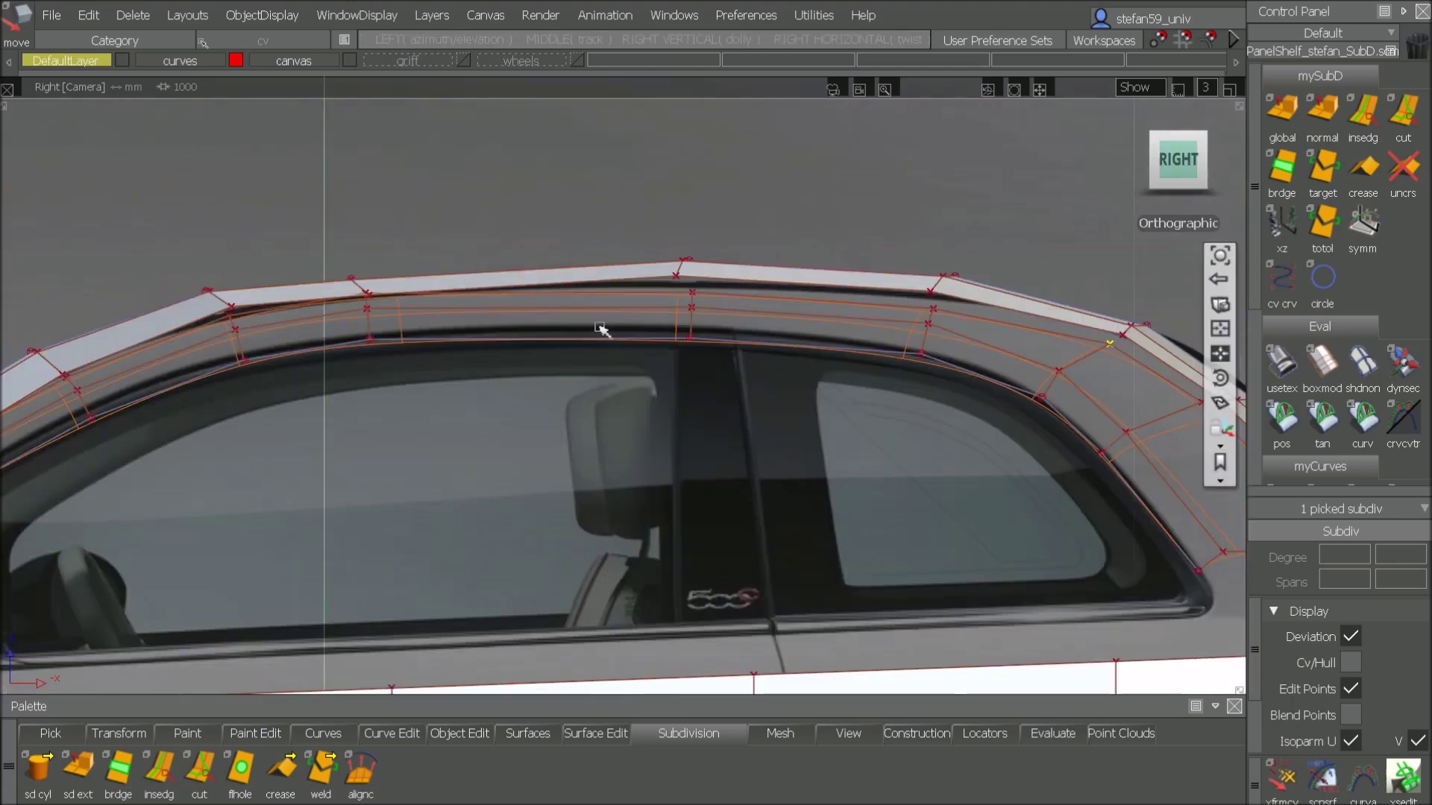
# Step: Shift the column of window frame CVs above the door pillar forward to align with the roof's cross edge
pyautogui.keyDown('ctrl'); pyautogui.keyDown('shift'); pyautogui.moveTo(612, 304); pyautogui.dragTo(681, 316); pyautogui.keyUp('shift'); pyautogui.keyUp('ctrl')
pyautogui.moveTo(679, 288); pyautogui.dragTo(699, 345)
pyautogui.keyDown('ctrl'); pyautogui.keyDown('shift'); pyautogui.moveTo(694, 428); pyautogui.dragTo(681, 474, button='middle'); pyautogui.keyUp('shift'); pyautogui.keyUp('ctrl')
pyautogui.moveTo(682, 474); pyautogui.dragTo(671, 472)
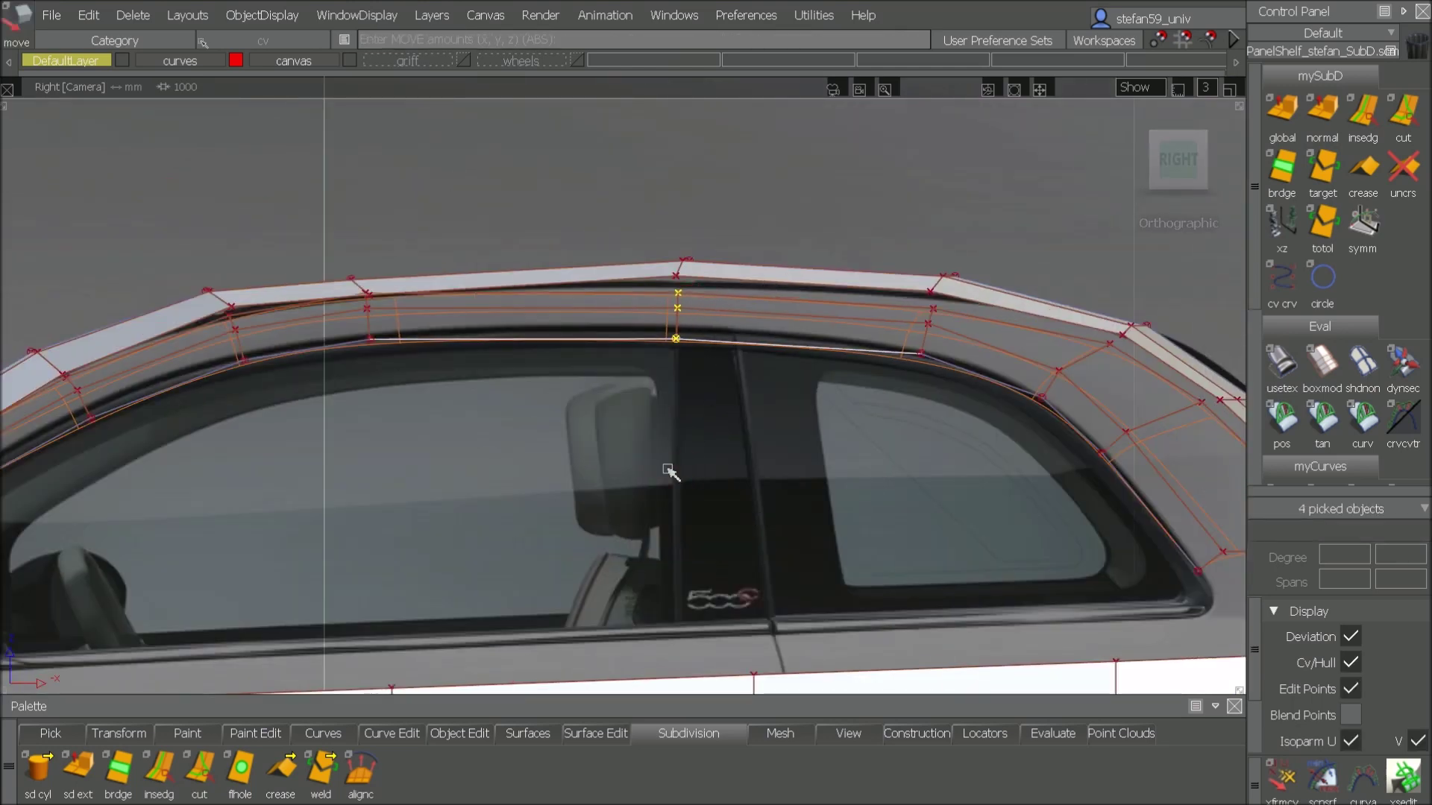
# Step: Move the centre strip's CV row halfway up the windscreen so it lines up with the window frame's cross edge
pyautogui.keyDown('alt'); pyautogui.keyDown('shift'); pyautogui.moveTo(279, 355); pyautogui.dragTo(894, 256, button='middle'); pyautogui.keyUp('shift'); pyautogui.keyUp('alt')
pyautogui.keyDown('ctrl'); pyautogui.keyDown('shift'); pyautogui.moveTo(473, 516); pyautogui.dragTo(540, 496); pyautogui.keyUp('shift'); pyautogui.keyUp('ctrl')
pyautogui.moveTo(338, 394); pyautogui.dragTo(404, 440)
pyautogui.keyDown('ctrl'); pyautogui.keyDown('shift'); pyautogui.moveTo(360, 487); pyautogui.dragTo(350, 531, button='middle'); pyautogui.keyUp('shift'); pyautogui.keyUp('ctrl')
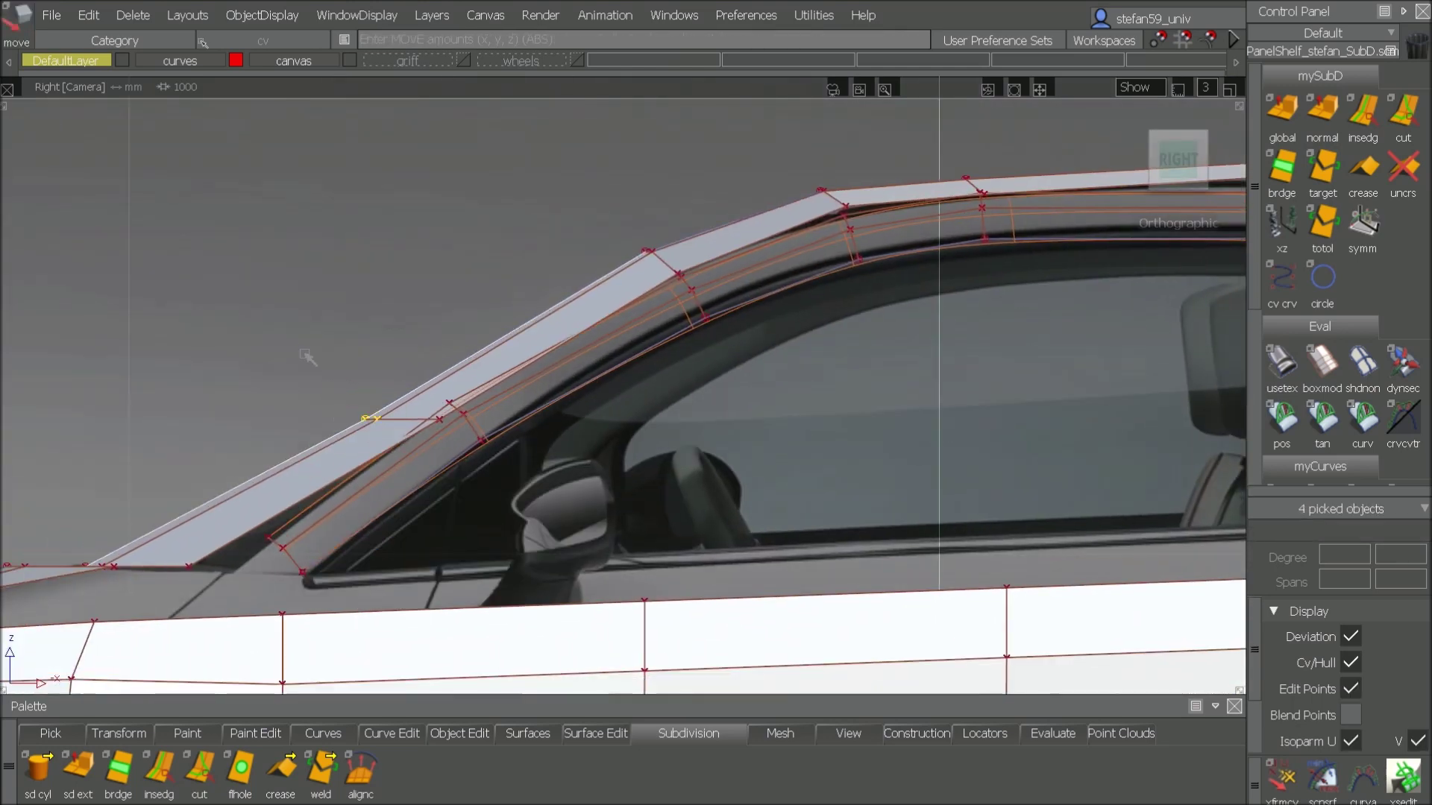
pyautogui.moveTo(301, 352); pyautogui.dragTo(323, 328)
pyautogui.moveTo(428, 411); pyautogui.dragTo(449, 430)
pyautogui.moveTo(289, 350); pyautogui.dragTo(293, 336)
# Step: Move the window frame's front end CVs forward to the base of the windscreen pillar
pyautogui.keyDown('ctrl'); pyautogui.keyDown('shift'); pyautogui.moveTo(377, 488); pyautogui.dragTo(276, 552); pyautogui.keyUp('shift'); pyautogui.keyUp('ctrl')
pyautogui.keyDown('ctrl'); pyautogui.keyDown('shift'); pyautogui.moveTo(287, 563); pyautogui.dragTo(270, 605, button='middle'); pyautogui.keyUp('shift'); pyautogui.keyUp('ctrl')
pyautogui.moveTo(252, 607); pyautogui.dragTo(207, 635)
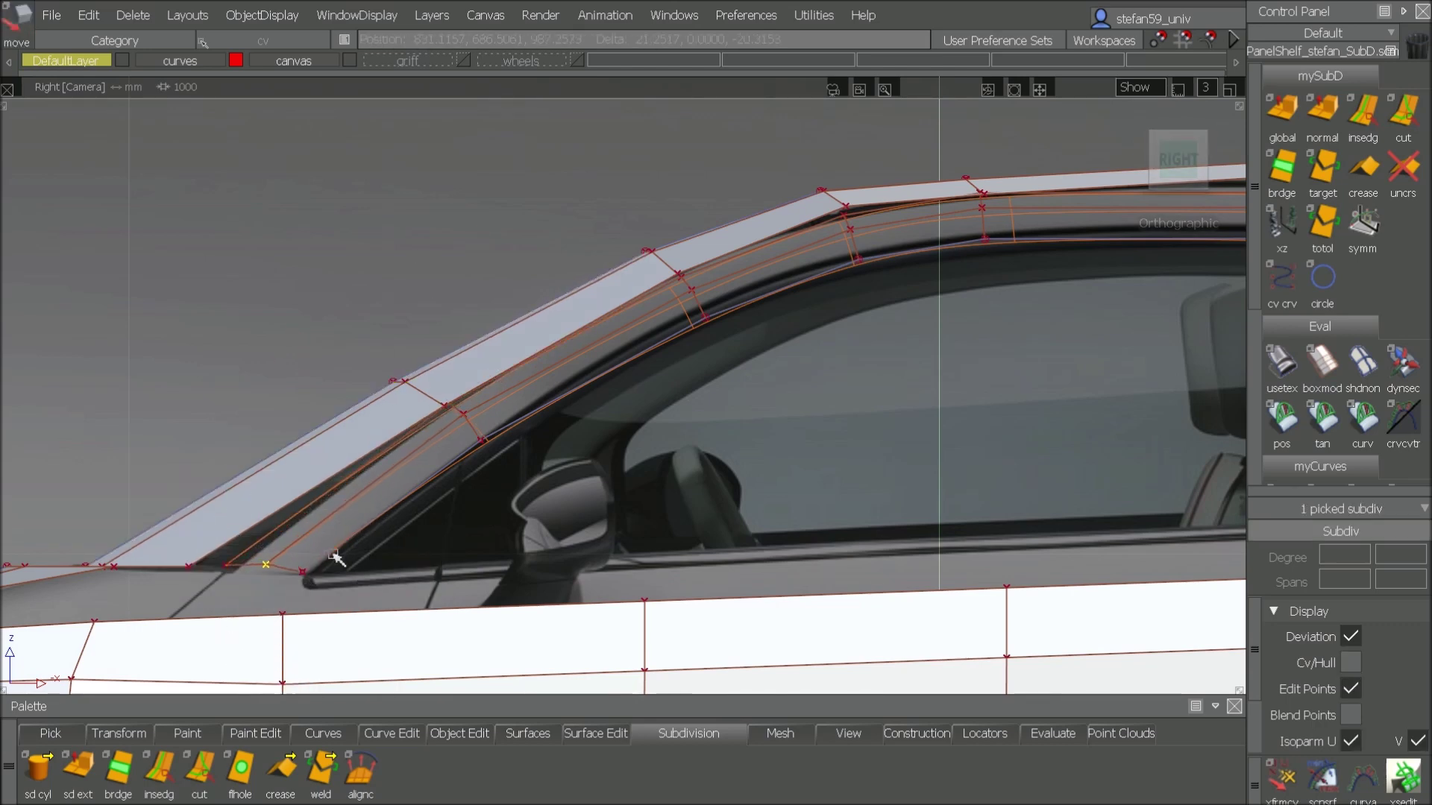
# Step: Pick the window frame subdivision strip and switch it to box mode display
pyautogui.keyDown('ctrl'); pyautogui.keyDown('shift'); pyautogui.moveTo(672, 413); pyautogui.dragTo(673, 419); pyautogui.keyUp('shift'); pyautogui.keyUp('ctrl')
pyautogui.click(745, 302)
pyautogui.click(1322, 366)
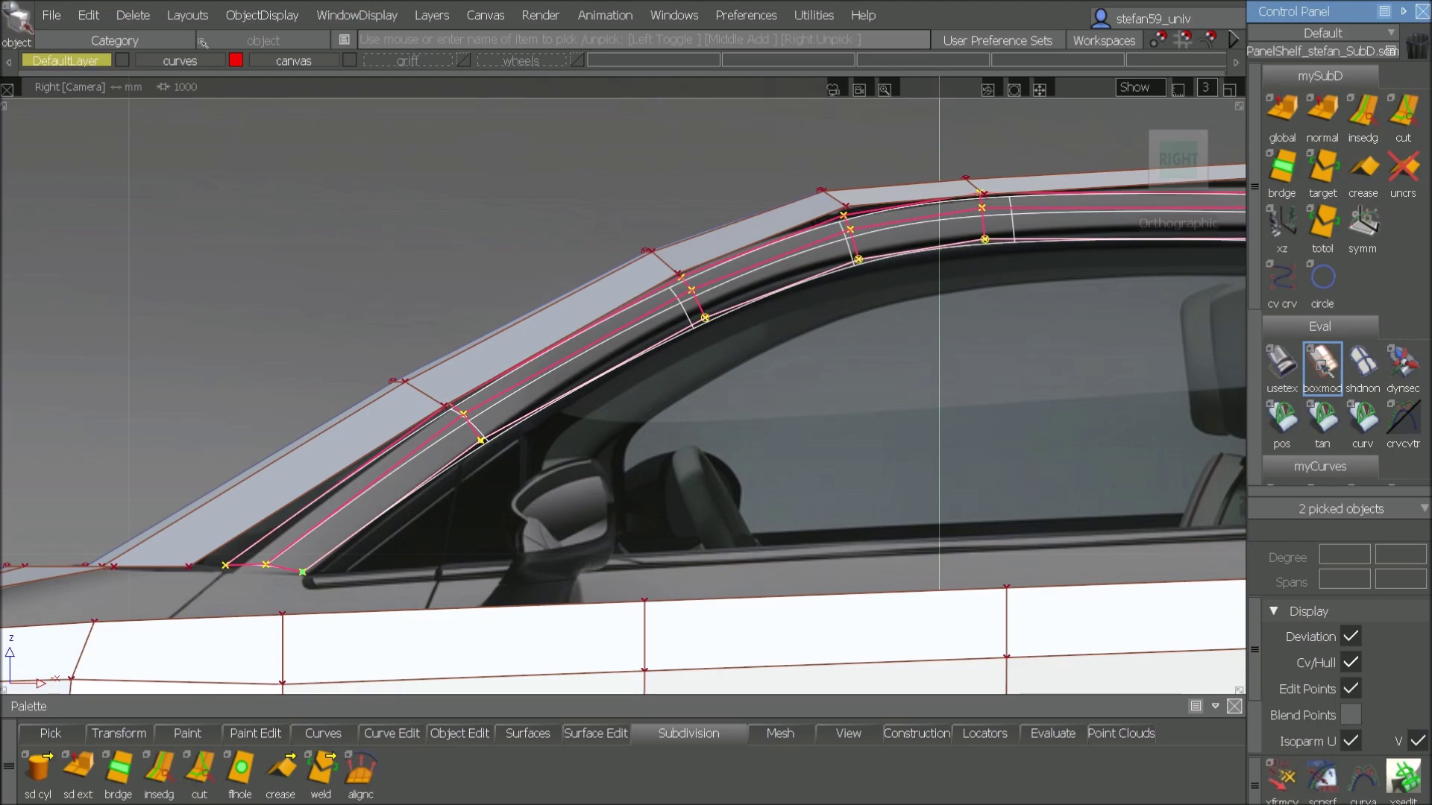
pyautogui.keyDown('alt'); pyautogui.keyDown('shift'); pyautogui.click(529, 373); pyautogui.keyUp('shift'); pyautogui.keyUp('alt')
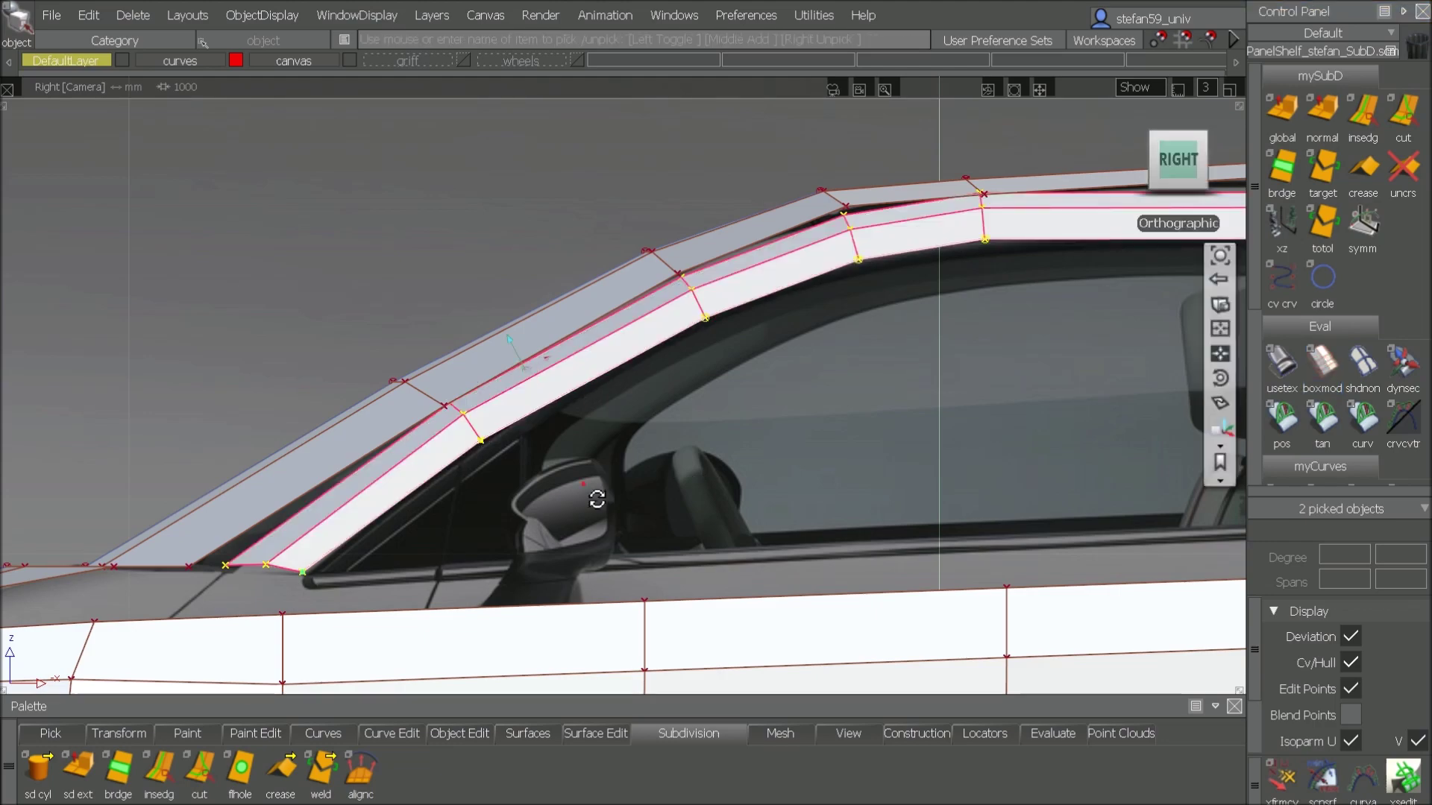
# Step: Target-weld the window frame's outer edges to the centre strip along the windscreen pillar
pyautogui.keyDown('alt'); pyautogui.keyDown('shift'); pyautogui.moveTo(598, 498); pyautogui.dragTo(607, 557); pyautogui.keyUp('shift'); pyautogui.keyUp('alt')
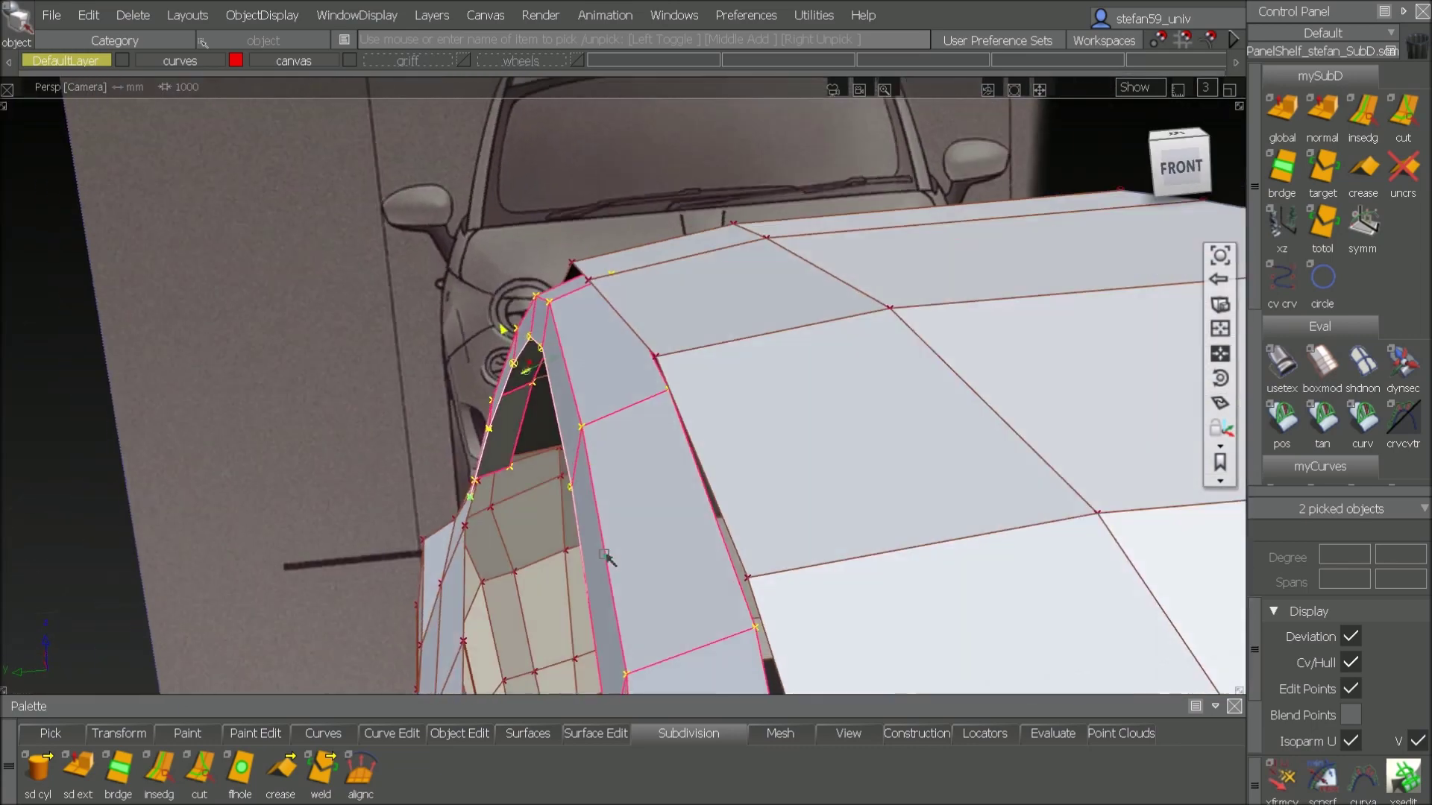
pyautogui.keyDown('alt'); pyautogui.keyDown('shift'); pyautogui.moveTo(608, 552); pyautogui.dragTo(600, 607, button='right'); pyautogui.keyUp('shift'); pyautogui.keyUp('alt')
pyautogui.keyDown('alt'); pyautogui.keyDown('shift'); pyautogui.moveTo(486, 571); pyautogui.dragTo(757, 483); pyautogui.keyUp('shift'); pyautogui.keyUp('alt')
pyautogui.keyDown('alt'); pyautogui.keyDown('shift'); pyautogui.moveTo(758, 482); pyautogui.dragTo(792, 437, button='right'); pyautogui.keyUp('shift'); pyautogui.keyUp('alt')
pyautogui.keyDown('alt'); pyautogui.keyDown('shift'); pyautogui.moveTo(792, 437); pyautogui.dragTo(981, 457, button='middle'); pyautogui.keyUp('shift'); pyautogui.keyUp('alt')
pyautogui.keyDown('alt'); pyautogui.keyDown('shift'); pyautogui.moveTo(725, 456); pyautogui.dragTo(759, 395); pyautogui.keyUp('shift'); pyautogui.keyUp('alt')
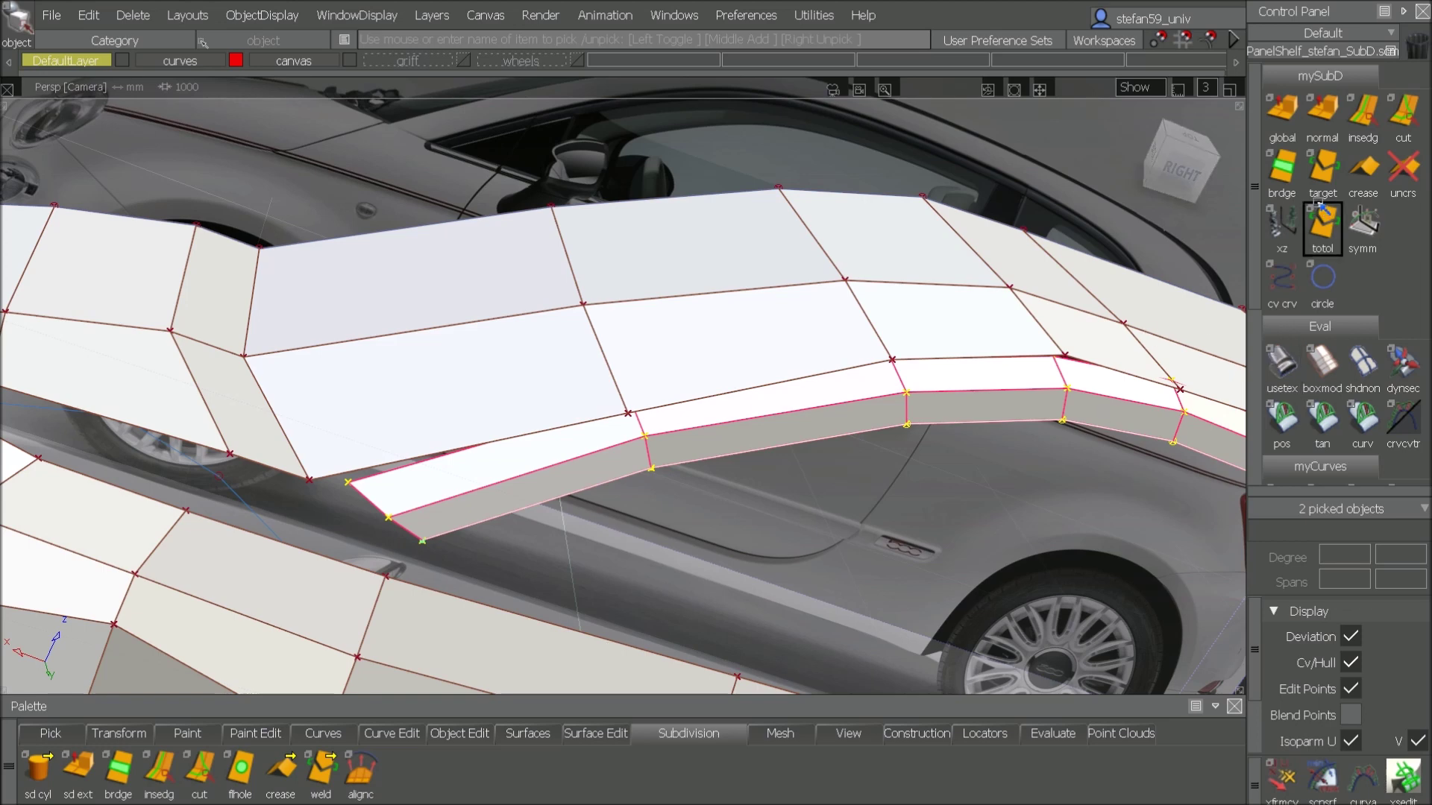
pyautogui.click(1322, 170)
pyautogui.click(379, 469)
pyautogui.click(376, 465)
pyautogui.keyDown('alt'); pyautogui.keyDown('shift'); pyautogui.moveTo(689, 494); pyautogui.dragTo(713, 428); pyautogui.keyUp('shift'); pyautogui.keyUp('alt')
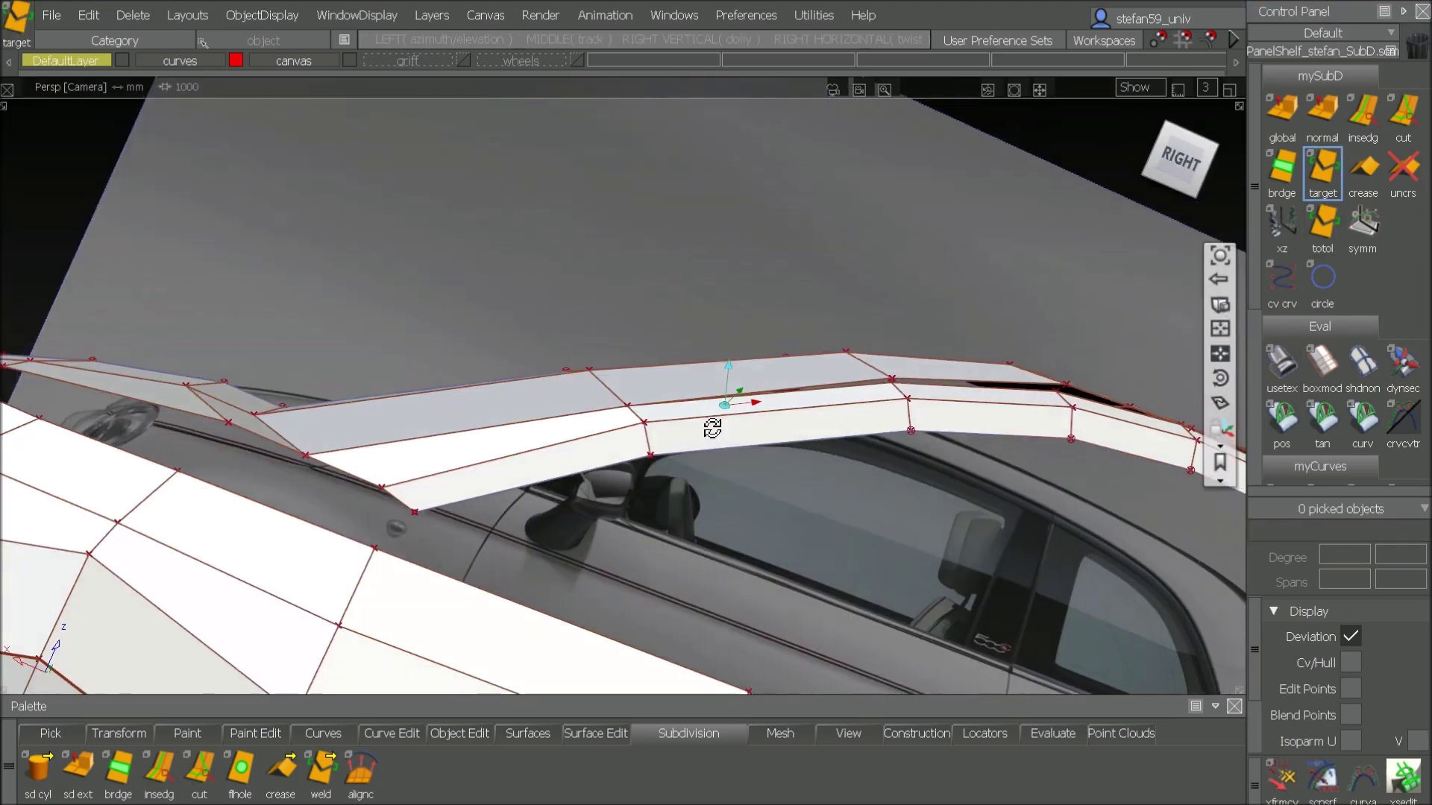
pyautogui.click(845, 387)
pyautogui.click(841, 378)
# Step: Target-weld the window frame's outer edges to the centre strip's side edges above the side windows
pyautogui.keyDown('alt'); pyautogui.keyDown('shift'); pyautogui.moveTo(772, 509); pyautogui.dragTo(754, 533); pyautogui.keyUp('shift'); pyautogui.keyUp('alt')
pyautogui.keyDown('alt'); pyautogui.keyDown('shift'); pyautogui.moveTo(755, 533); pyautogui.dragTo(417, 477, button='middle'); pyautogui.keyUp('shift'); pyautogui.keyUp('alt')
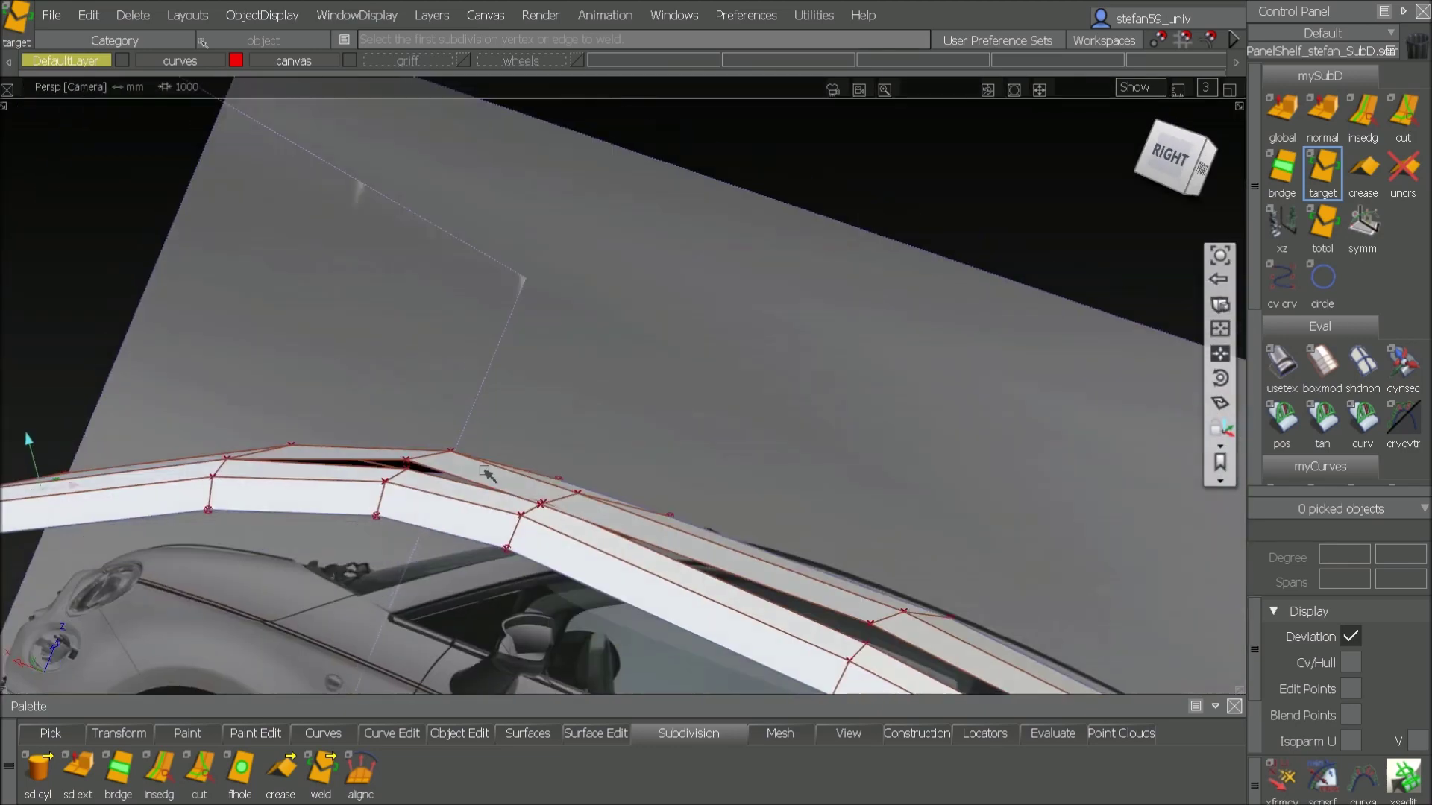
pyautogui.keyDown('alt'); pyautogui.keyDown('shift'); pyautogui.moveTo(418, 477); pyautogui.dragTo(597, 455, button='right'); pyautogui.keyUp('shift'); pyautogui.keyUp('alt')
pyautogui.click(633, 440)
pyautogui.click(630, 431)
pyautogui.keyDown('alt'); pyautogui.keyDown('shift'); pyautogui.moveTo(904, 488); pyautogui.dragTo(466, 283, button='middle'); pyautogui.keyUp('shift'); pyautogui.keyUp('alt')
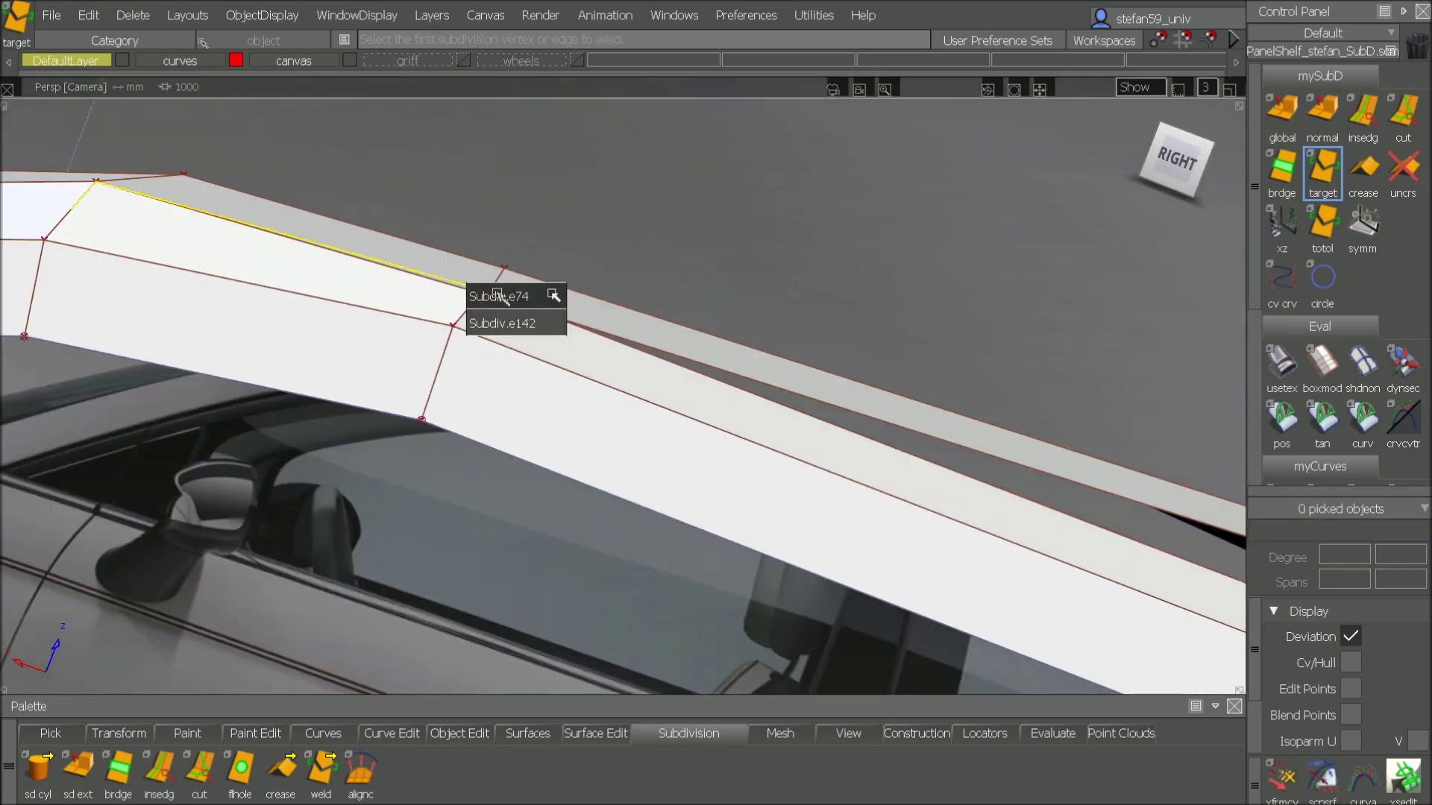
pyautogui.keyDown('alt'); pyautogui.keyDown('shift'); pyautogui.moveTo(932, 438); pyautogui.dragTo(515, 467); pyautogui.keyUp('shift'); pyautogui.keyUp('alt')
pyautogui.click(502, 464)
pyautogui.click(611, 485)
pyautogui.keyDown('alt'); pyautogui.keyDown('shift'); pyautogui.moveTo(641, 552); pyautogui.dragTo(484, 406, button='middle'); pyautogui.keyUp('shift'); pyautogui.keyUp('alt')
pyautogui.click(519, 444)
pyautogui.click(725, 516)
# Step: Target-weld the remaining rear outer edges of the window frame to the centre strip's rear side edges
pyautogui.keyDown('alt'); pyautogui.keyDown('shift'); pyautogui.moveTo(880, 641); pyautogui.dragTo(809, 562, button='middle'); pyautogui.keyUp('shift'); pyautogui.keyUp('alt')
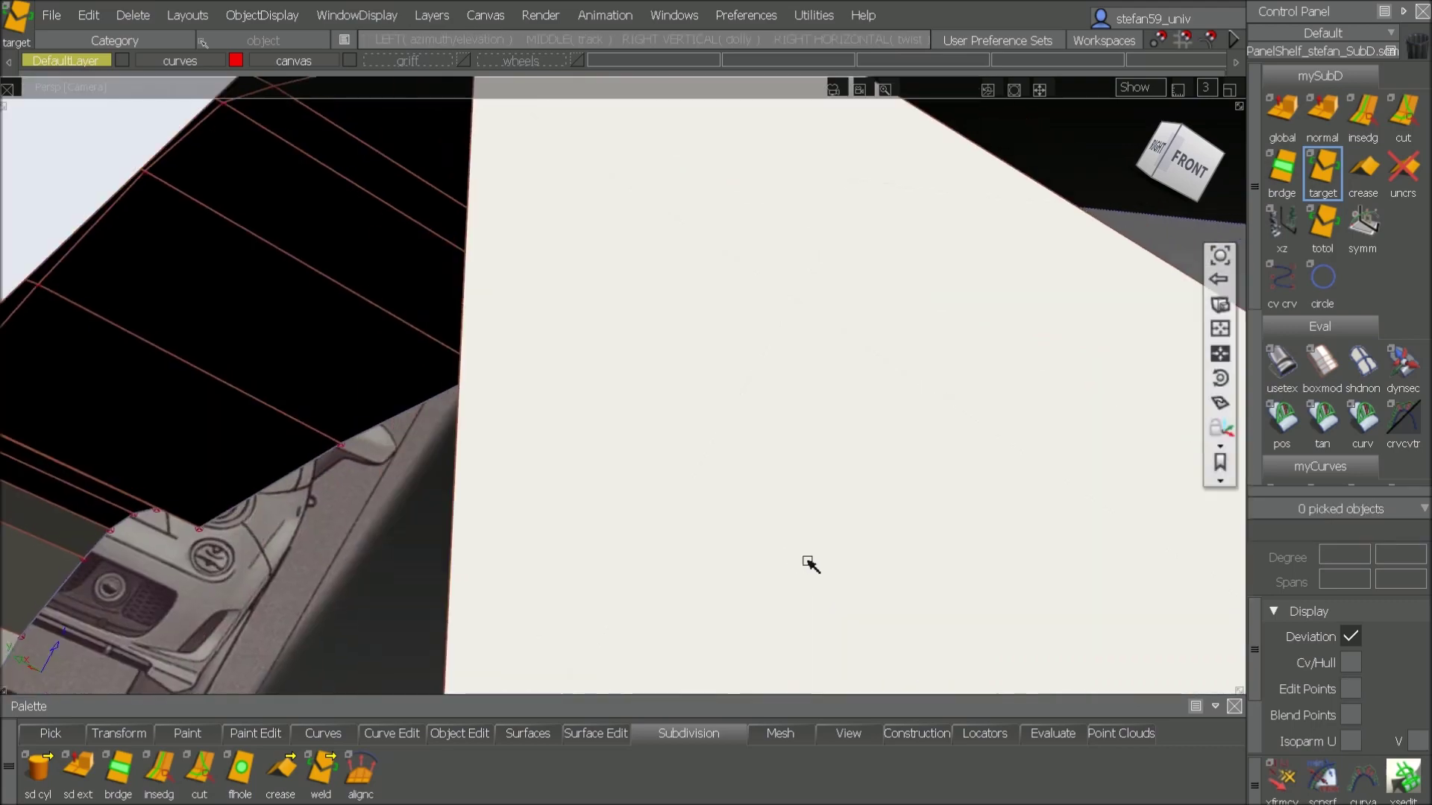
pyautogui.keyDown('alt'); pyautogui.keyDown('shift'); pyautogui.moveTo(808, 562); pyautogui.dragTo(316, 328, button='right'); pyautogui.keyUp('shift'); pyautogui.keyUp('alt')
pyautogui.click(315, 330)
pyautogui.click(351, 338)
pyautogui.click(233, 528)
pyautogui.click(300, 576)
pyautogui.keyDown('alt'); pyautogui.keyDown('shift'); pyautogui.moveTo(299, 575); pyautogui.dragTo(144, 486, button='right'); pyautogui.keyUp('shift'); pyautogui.keyUp('alt')
pyautogui.keyDown('alt'); pyautogui.keyDown('shift'); pyautogui.moveTo(144, 485); pyautogui.dragTo(580, 507); pyautogui.keyUp('shift'); pyautogui.keyUp('alt')
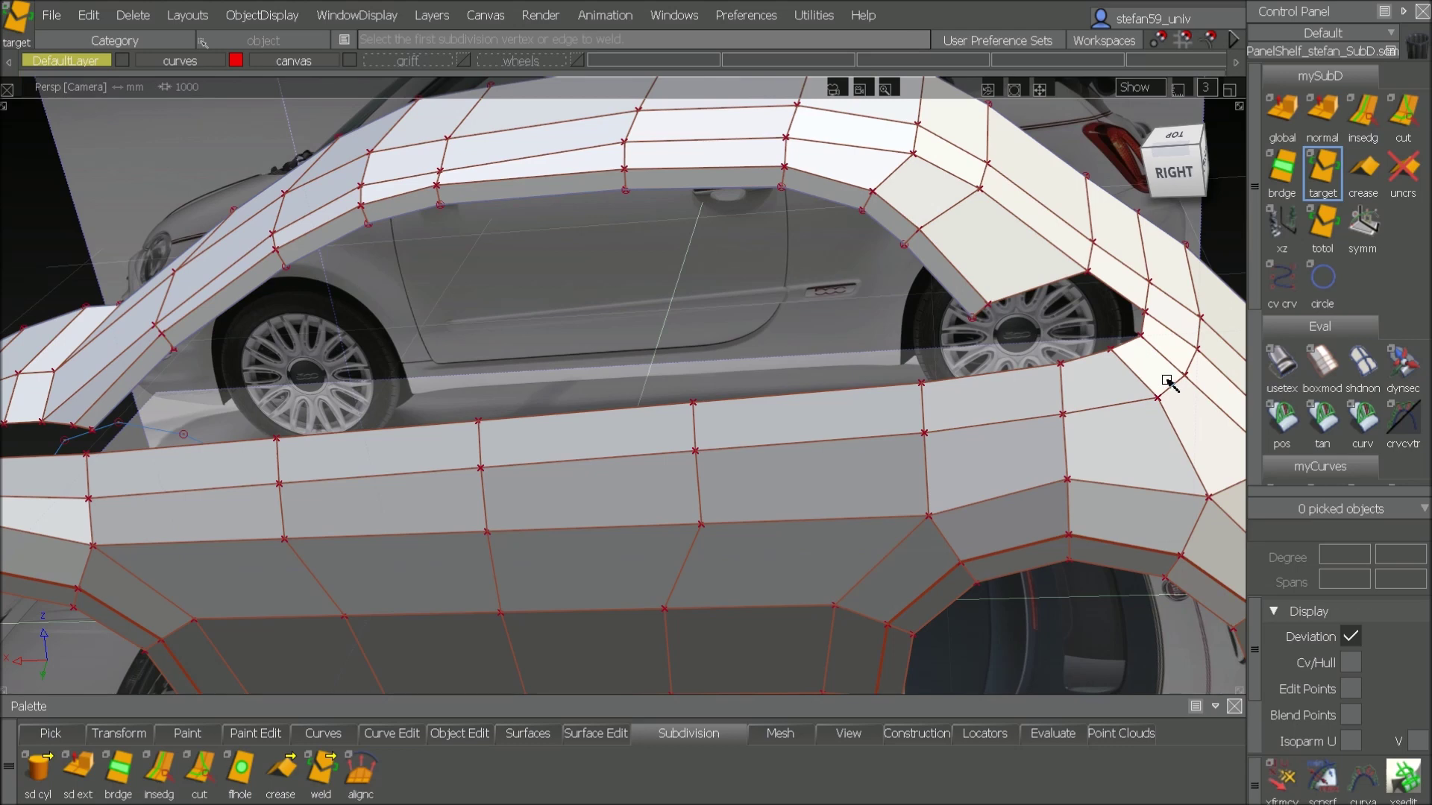
pyautogui.keyDown('alt'); pyautogui.keyDown('shift'); pyautogui.moveTo(1168, 382); pyautogui.dragTo(1052, 332); pyautogui.keyUp('shift'); pyautogui.keyUp('alt')
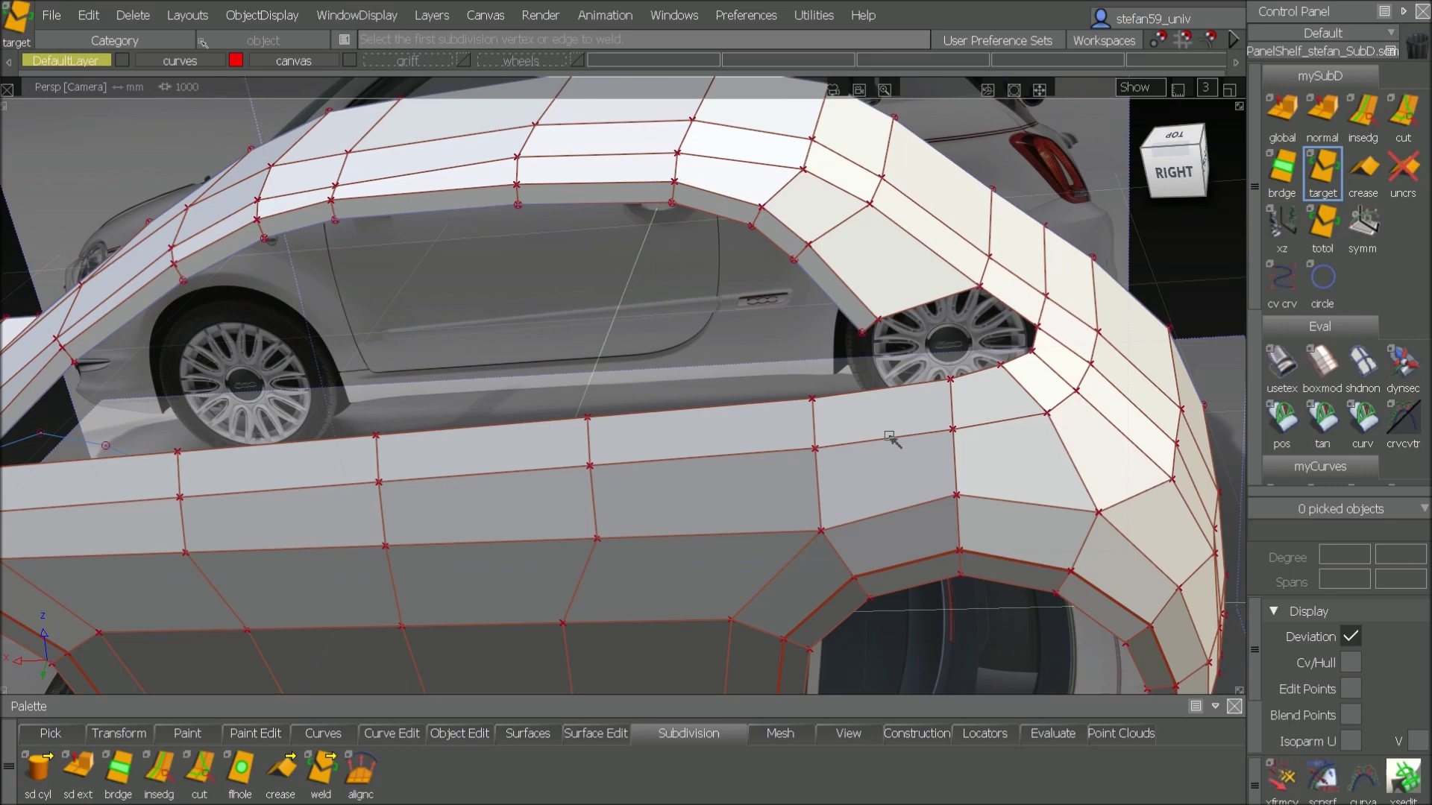
# Step: Insert two perpendicular edges lengthwise along the window frame's outer row, the first at a relative parameter of about 0.38
pyautogui.moveTo(270, 318)
pyautogui.keyDown('alt'); pyautogui.keyDown('shift'); pyautogui.mouseDown()
pyautogui.moveTo(553, 256)
pyautogui.moveTo(518, 288)
pyautogui.moveTo(284, 307)
pyautogui.mouseUp(); pyautogui.keyUp('shift'); pyautogui.keyUp('alt')
pyautogui.click(1285, 140)
pyautogui.doubleClick(1357, 138)
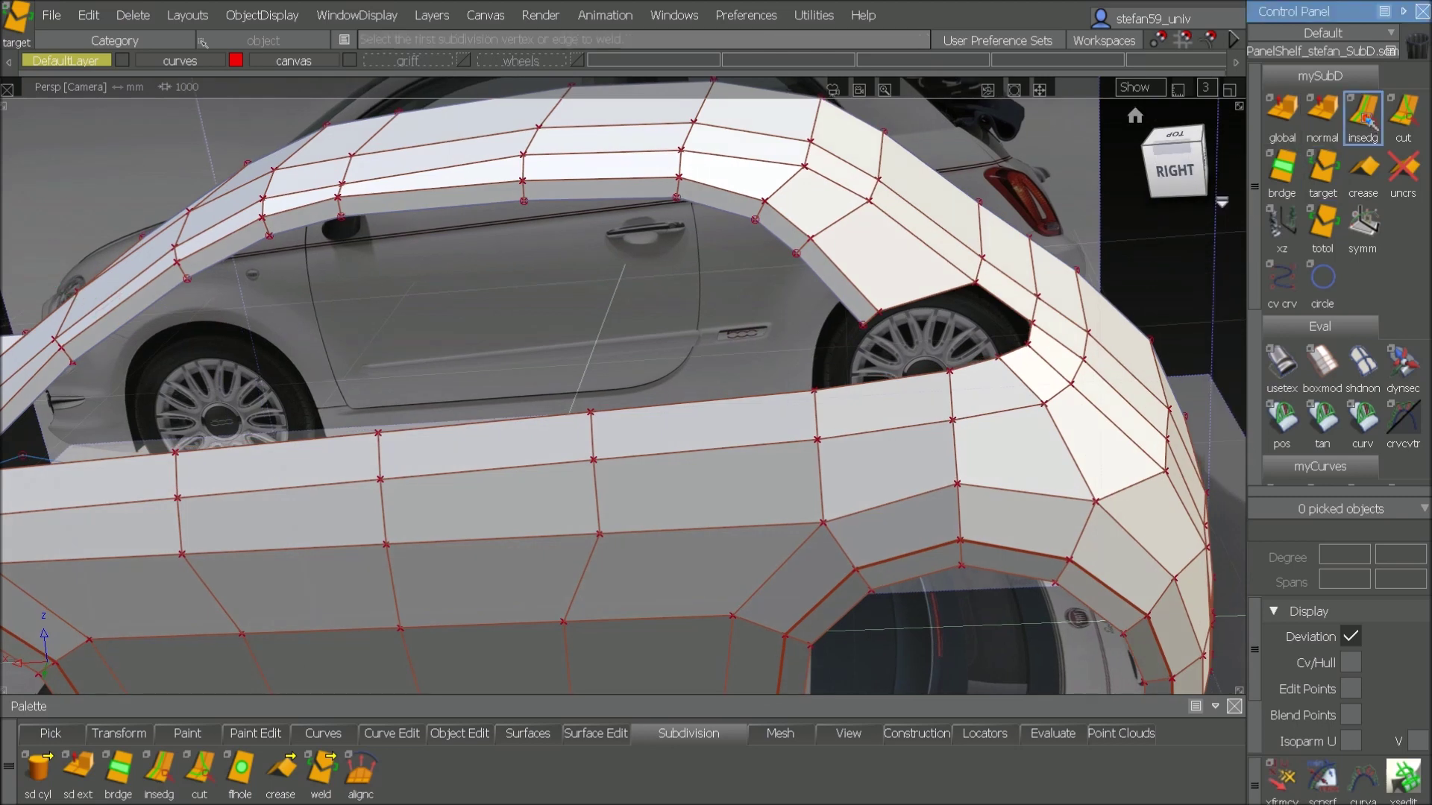
pyautogui.click(850, 218)
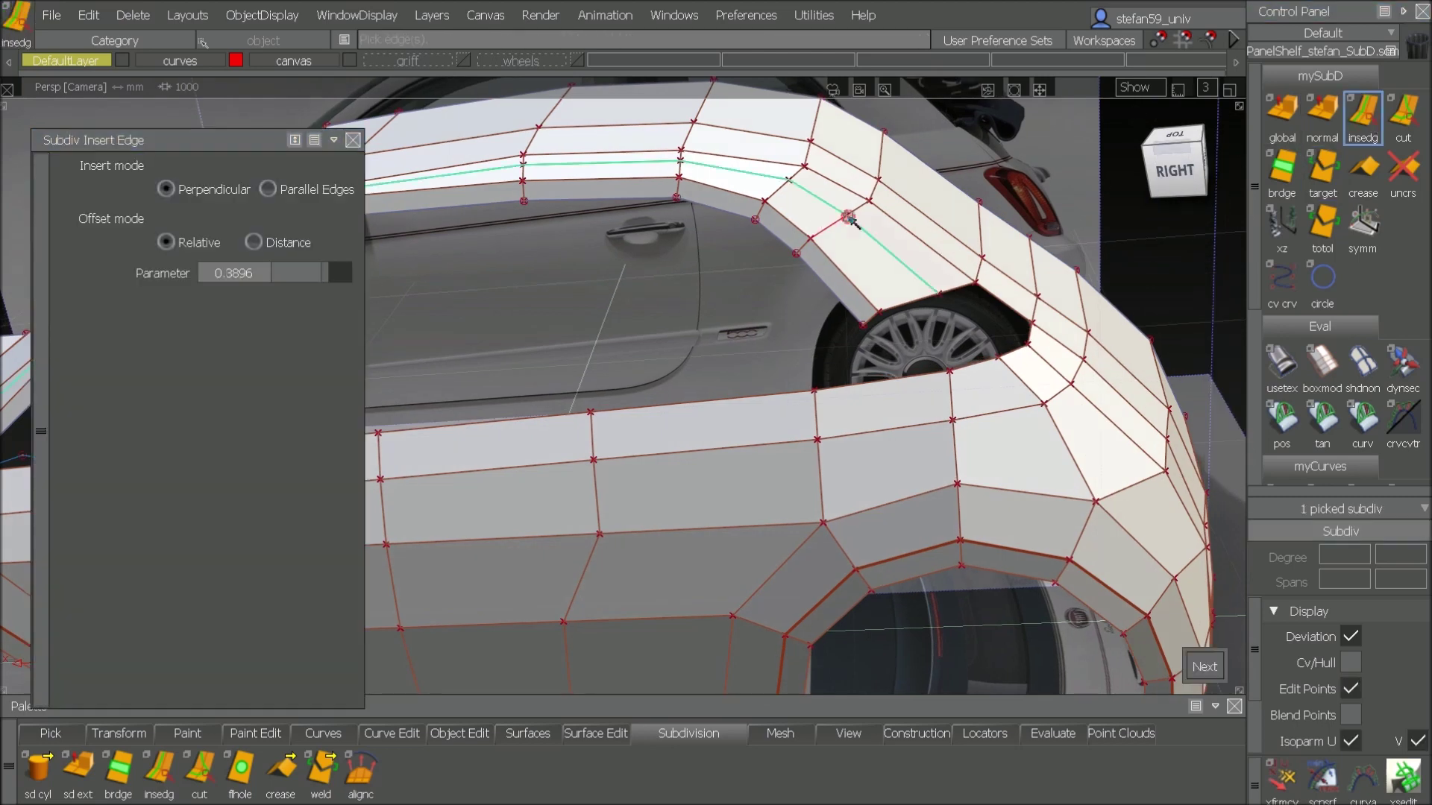
pyautogui.press('space')
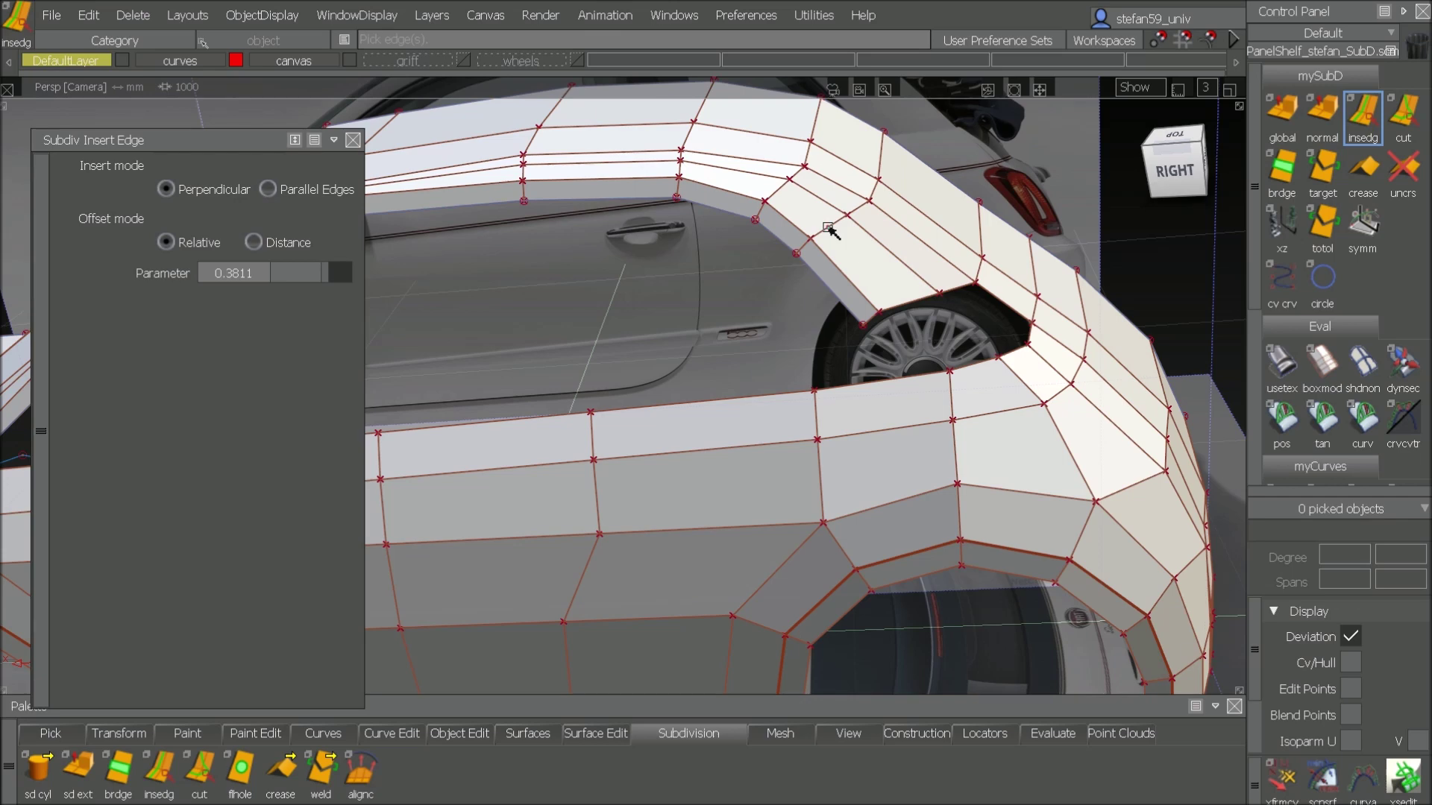
pyautogui.click(829, 227)
pyautogui.press('space')
# Step: Bridge the four edges at the window frame's lower rear end to the four facing body side edges with 1 division
pyautogui.keyDown('alt'); pyautogui.keyDown('shift'); pyautogui.moveTo(1026, 405); pyautogui.dragTo(256, 452); pyautogui.keyUp('shift'); pyautogui.keyUp('alt')
pyautogui.doubleClick(1282, 171)
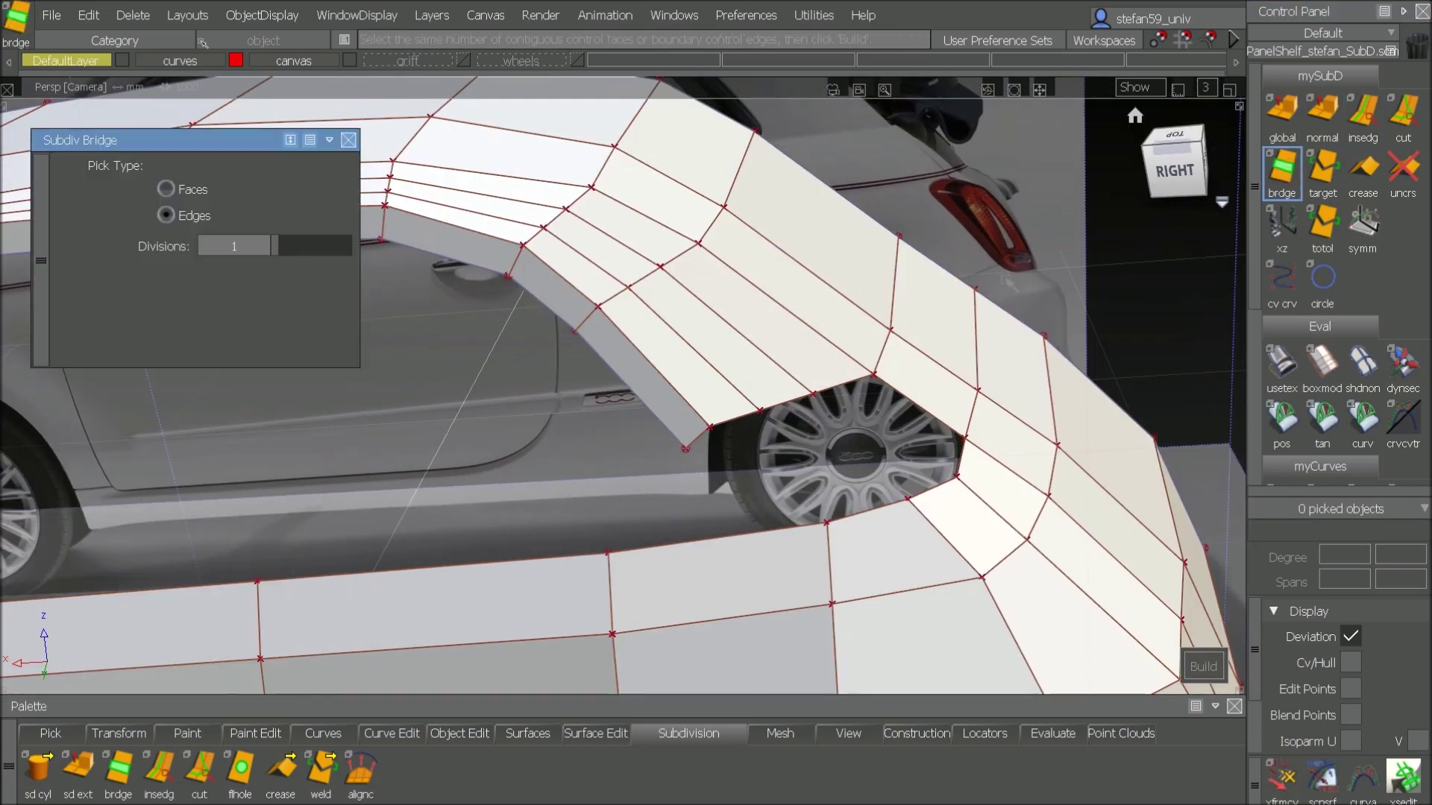
pyautogui.click(835, 386)
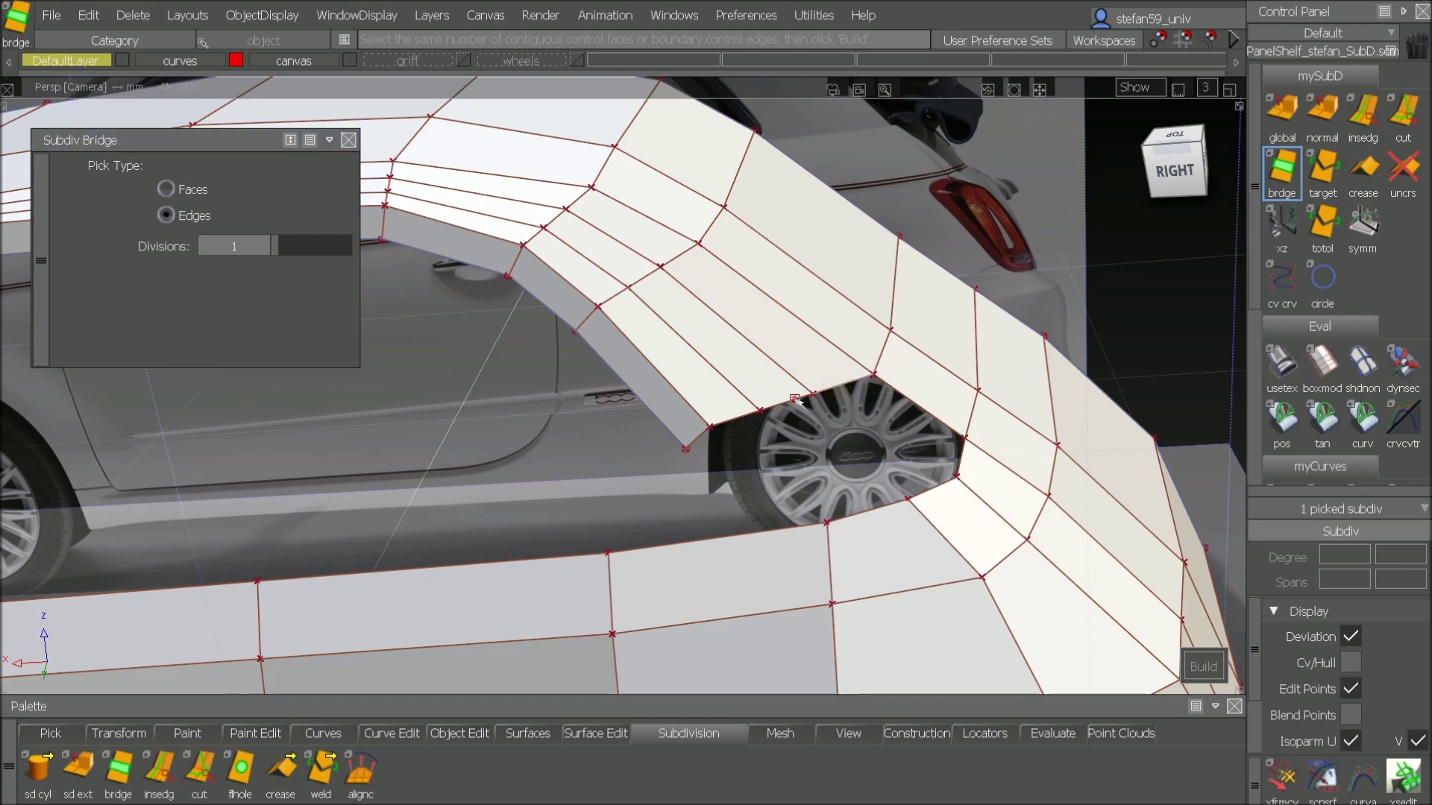
pyautogui.click(725, 422)
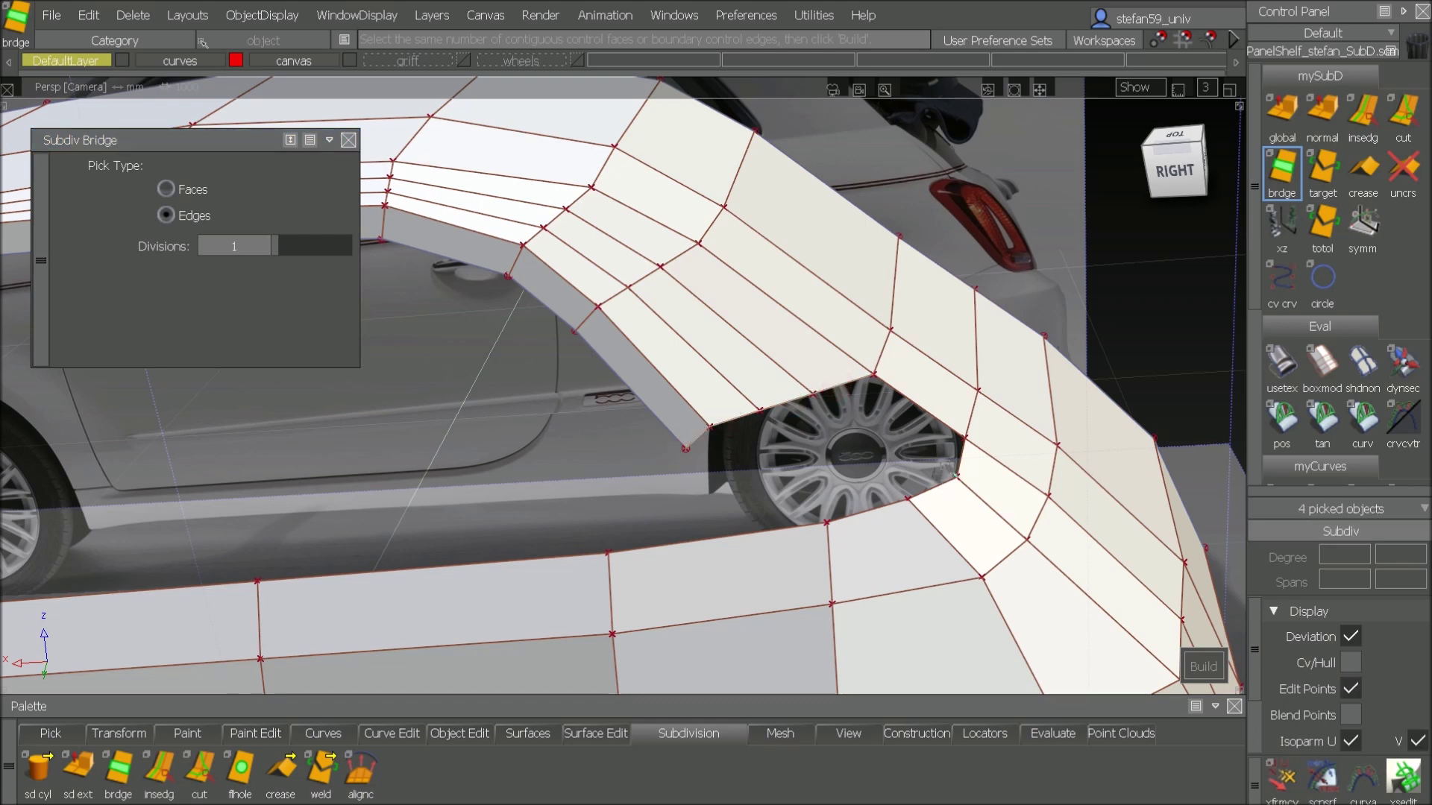
pyautogui.click(959, 460)
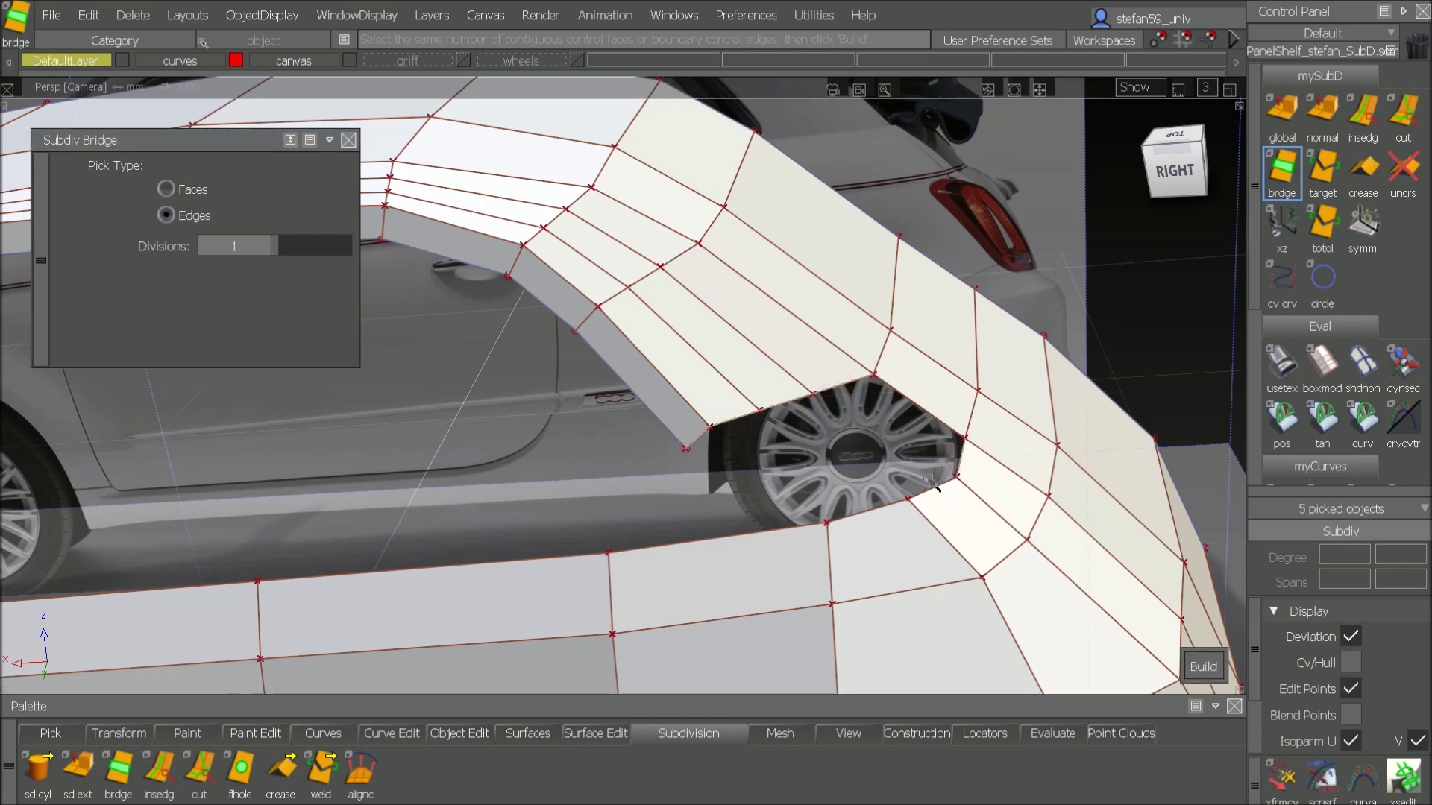
pyautogui.click(856, 518)
pyautogui.click(771, 534)
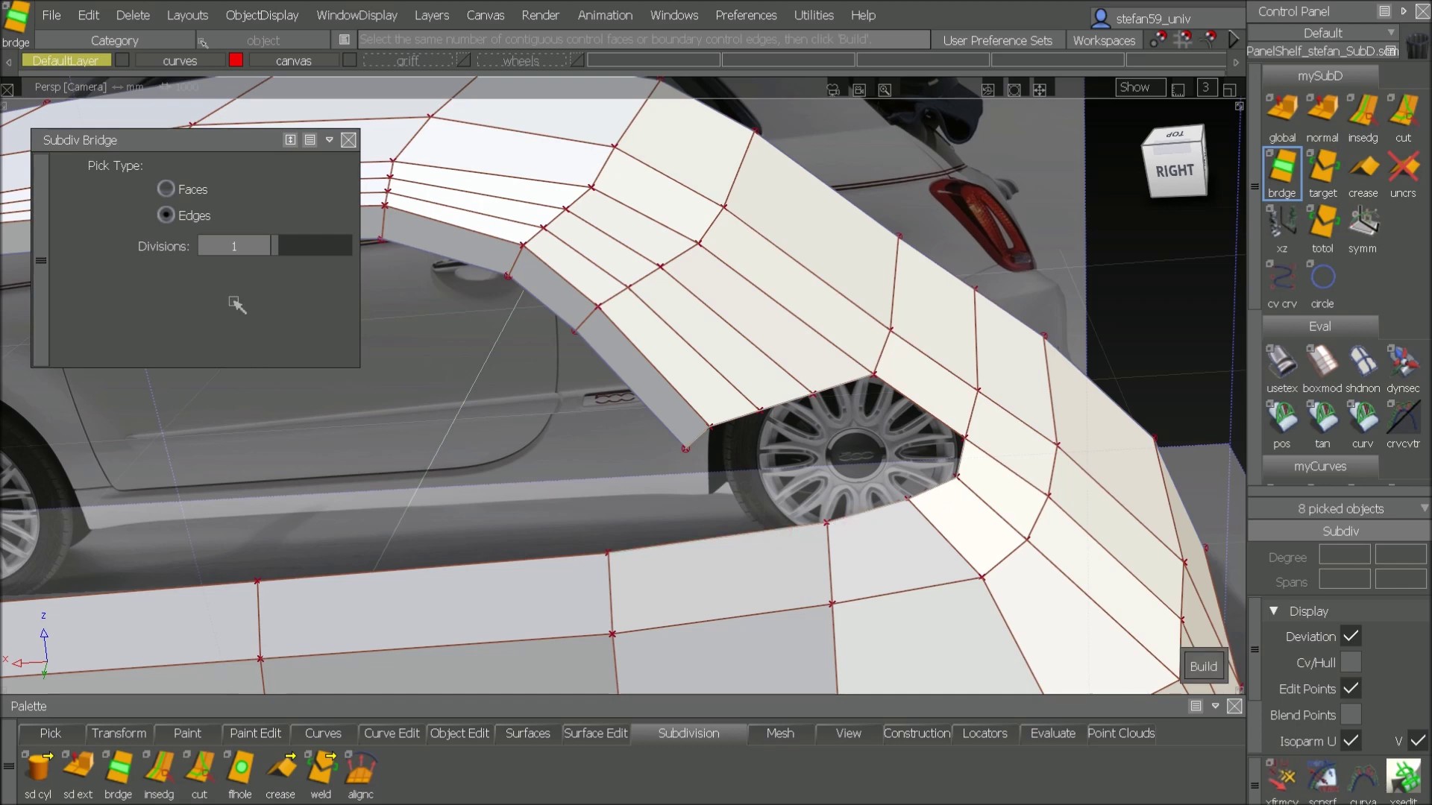
pyautogui.click(1203, 667)
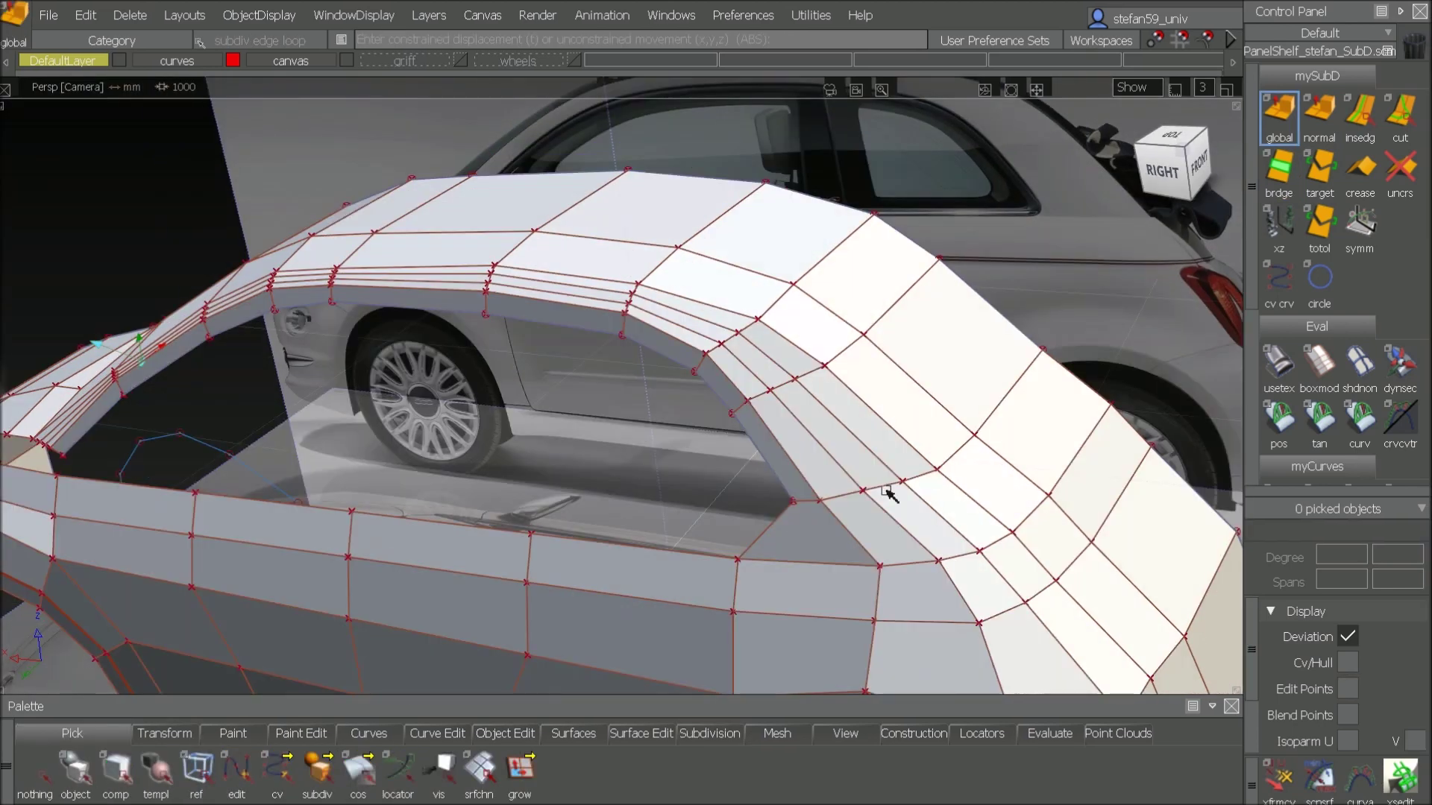
# Step: Insert a perpendicular edge across the bridged faces at the foot of the rear pillar
pyautogui.keyDown('alt'); pyautogui.keyDown('shift'); pyautogui.moveTo(888, 489); pyautogui.dragTo(858, 452, button='middle'); pyautogui.keyUp('shift'); pyautogui.keyUp('alt')
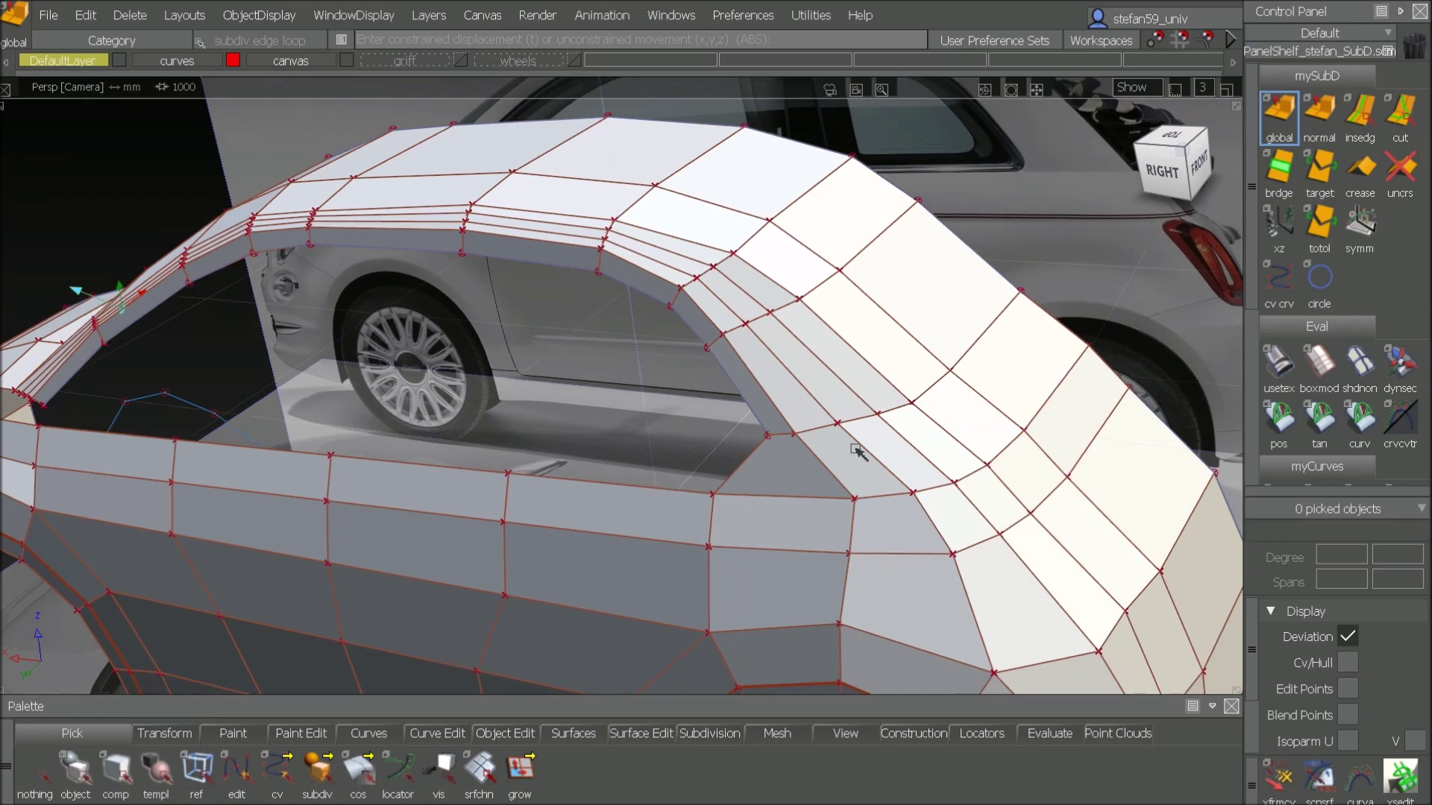
pyautogui.click(1356, 129)
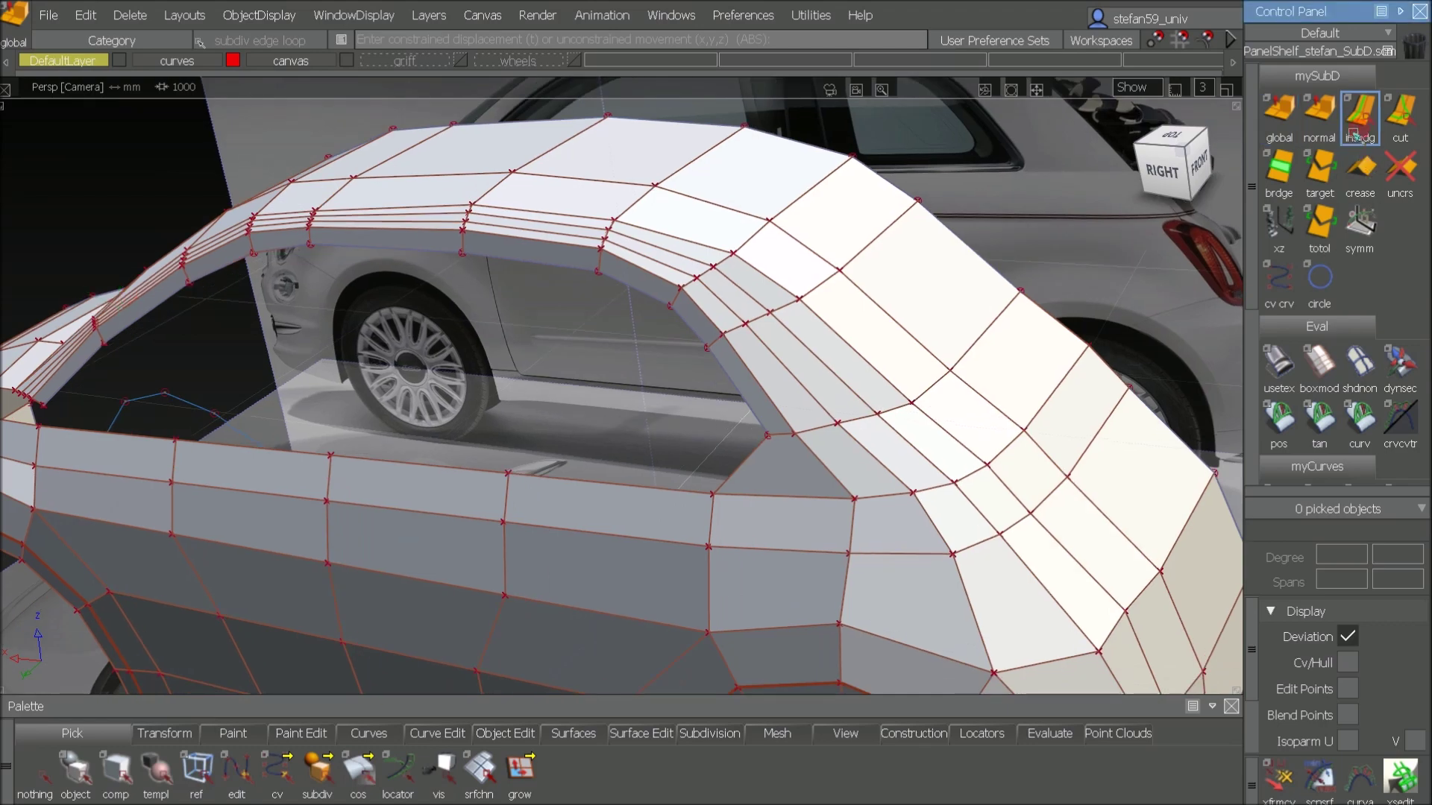
pyautogui.click(981, 398)
pyautogui.press('space')
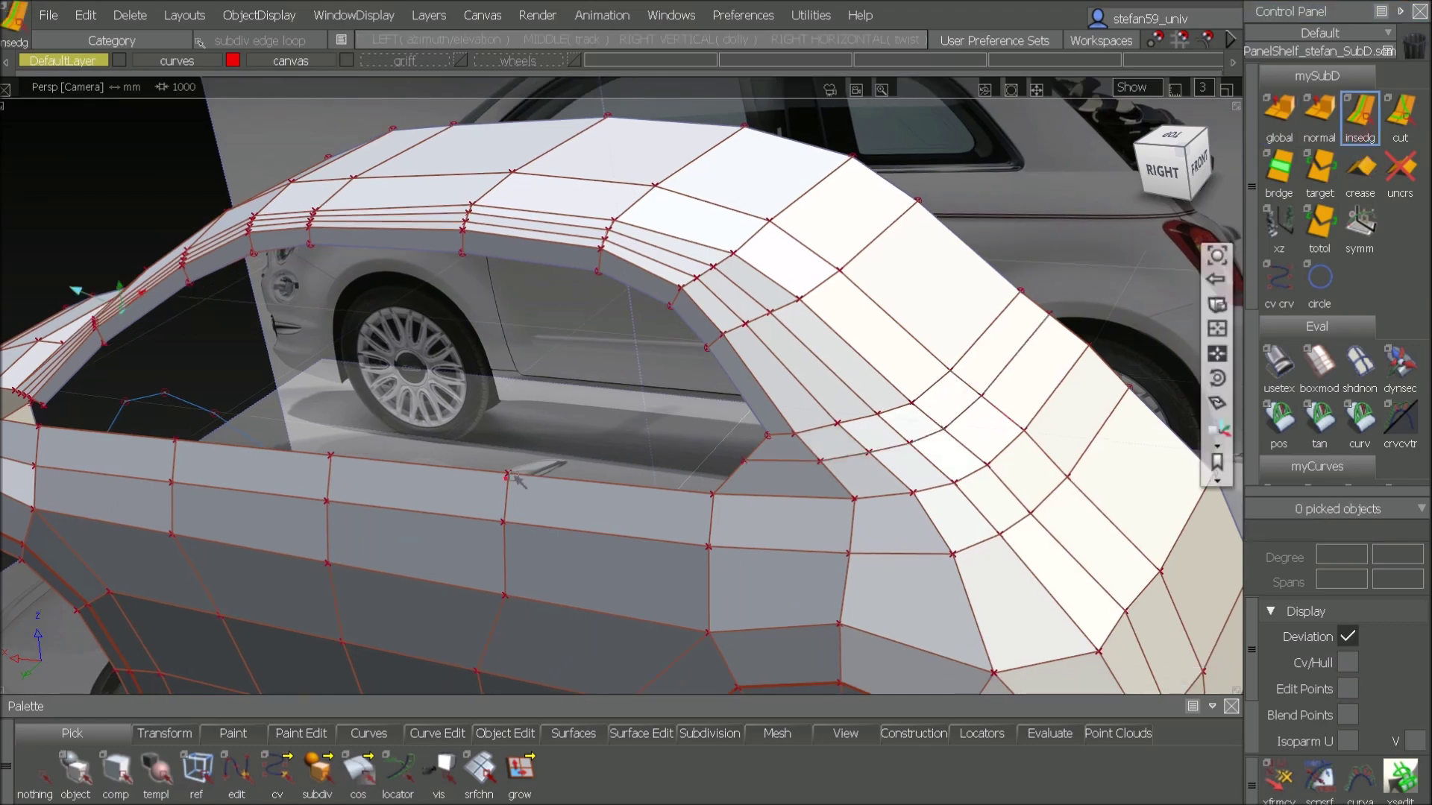
# Step: Extrude the body side's eight upper boundary edges below the side window upward using the normal-direction extrude
pyautogui.moveTo(717, 466)
pyautogui.keyDown('alt'); pyautogui.keyDown('shift'); pyautogui.mouseDown()
pyautogui.moveTo(875, 422)
pyautogui.moveTo(718, 465)
pyautogui.mouseUp(); pyautogui.keyUp('shift'); pyautogui.keyUp('alt')
pyautogui.keyDown('alt'); pyautogui.keyDown('shift'); pyautogui.moveTo(717, 465); pyautogui.dragTo(1163, 446, button='middle'); pyautogui.keyUp('shift'); pyautogui.keyUp('alt')
pyautogui.keyDown('ctrl'); pyautogui.keyDown('shift'); pyautogui.click(703, 418); pyautogui.keyUp('shift'); pyautogui.keyUp('ctrl')
pyautogui.keyDown('ctrl'); pyautogui.keyDown('shift'); pyautogui.moveTo(702, 418); pyautogui.dragTo(716, 559); pyautogui.keyUp('shift'); pyautogui.keyUp('ctrl')
pyautogui.click(721, 450)
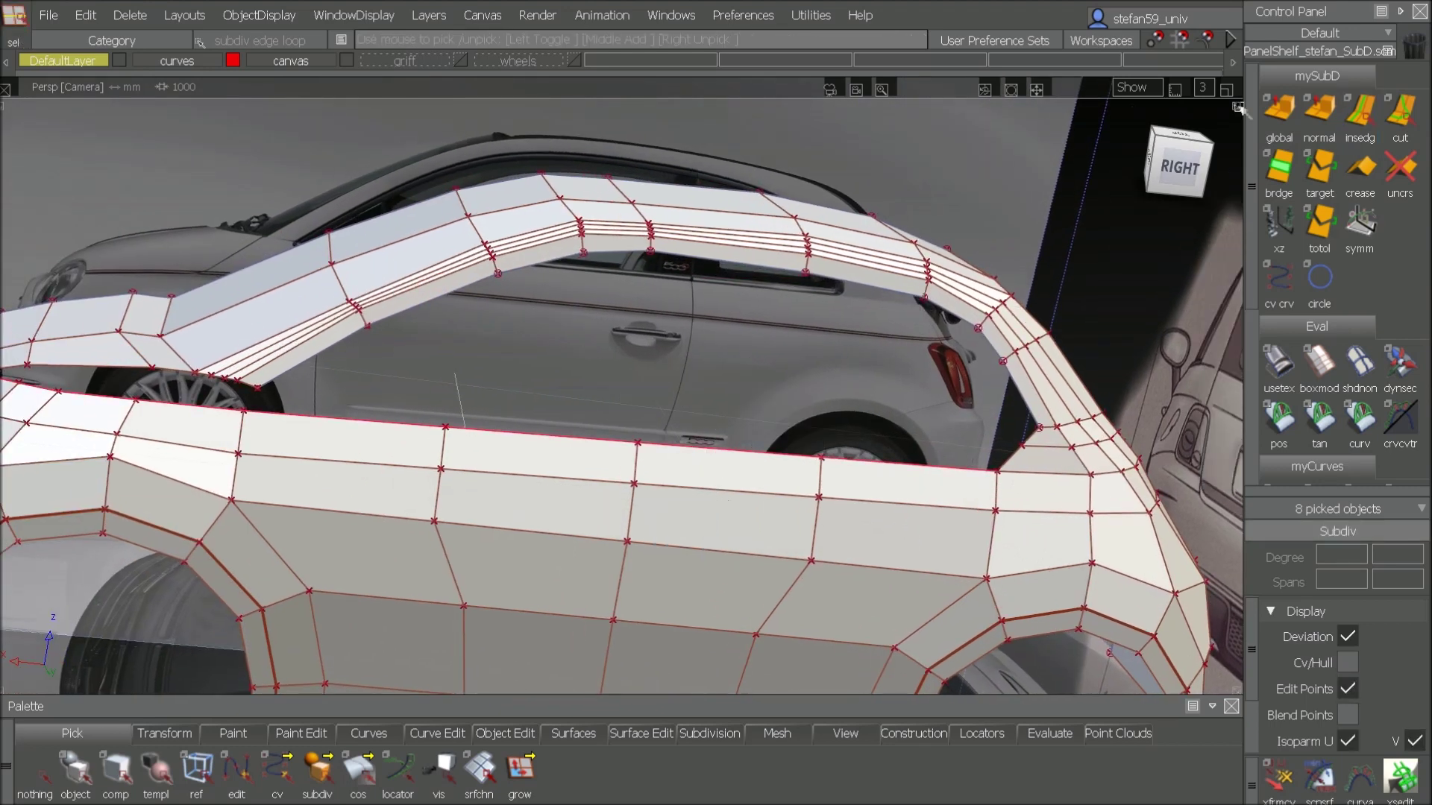
pyautogui.click(1319, 112)
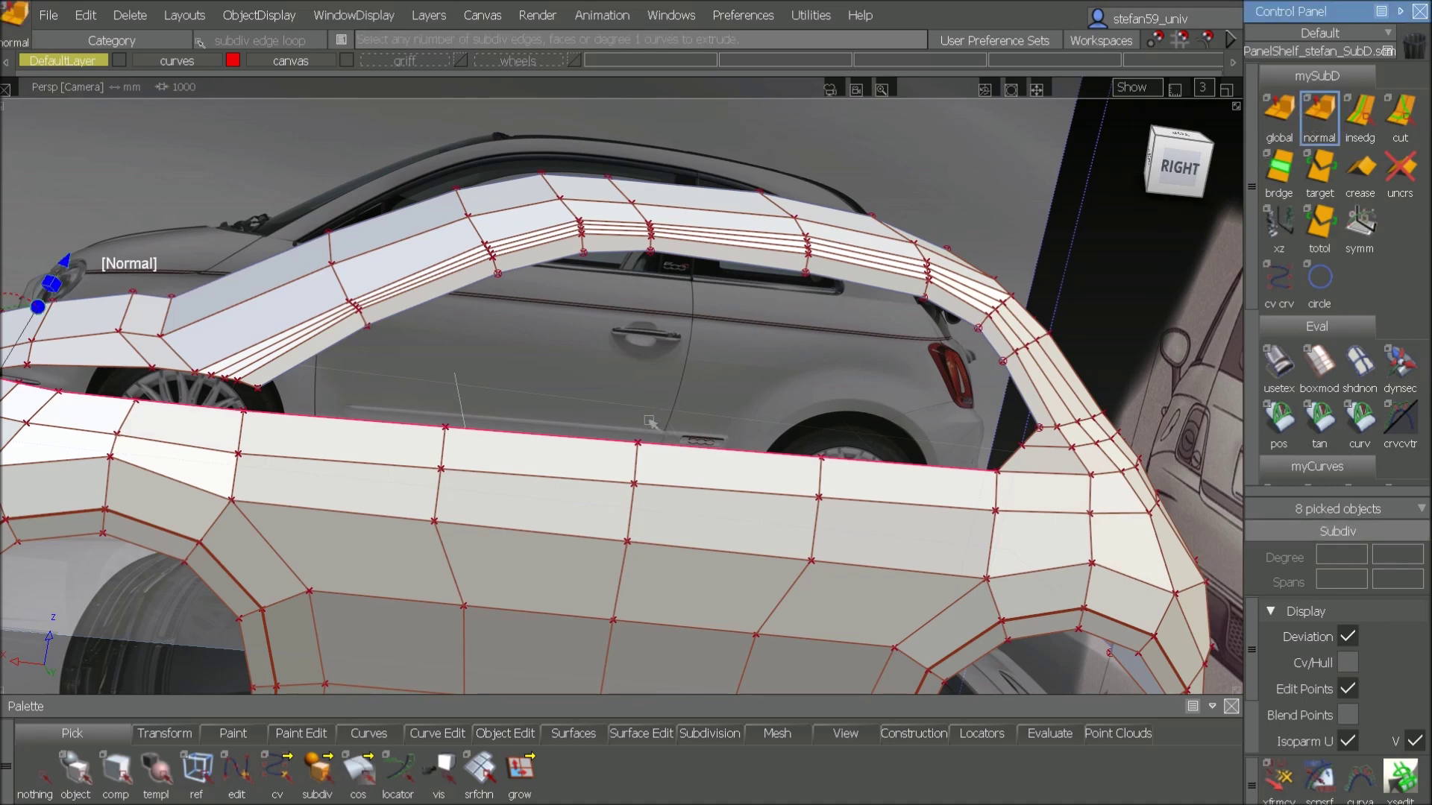
pyautogui.keyDown('alt'); pyautogui.keyDown('shift'); pyautogui.moveTo(568, 443); pyautogui.dragTo(720, 463, button='middle'); pyautogui.keyUp('shift'); pyautogui.keyUp('alt')
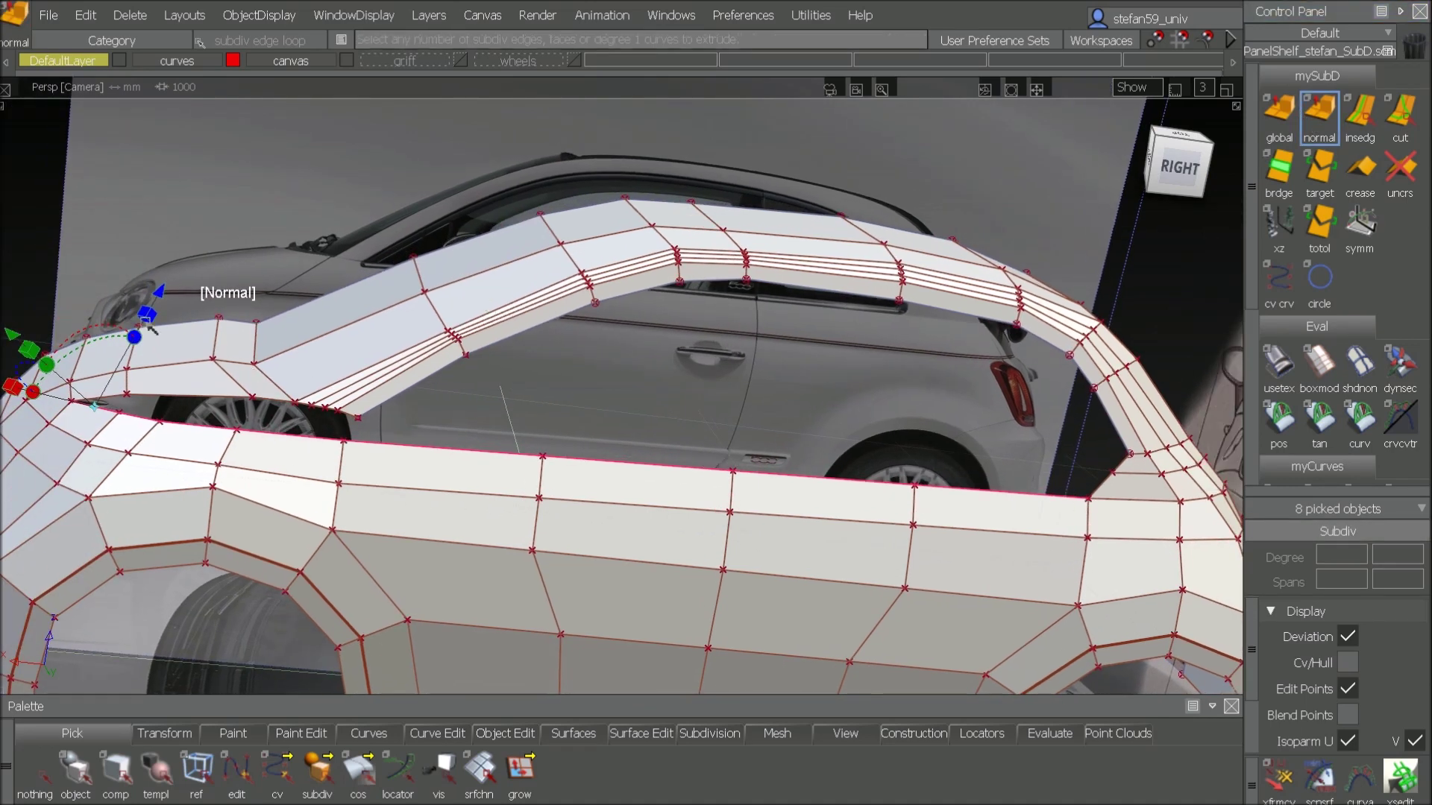
pyautogui.moveTo(164, 293); pyautogui.dragTo(176, 263)
pyautogui.keyDown('ctrl'); pyautogui.keyDown('shift'); pyautogui.moveTo(633, 514); pyautogui.dragTo(709, 390); pyautogui.keyUp('shift'); pyautogui.keyUp('ctrl')
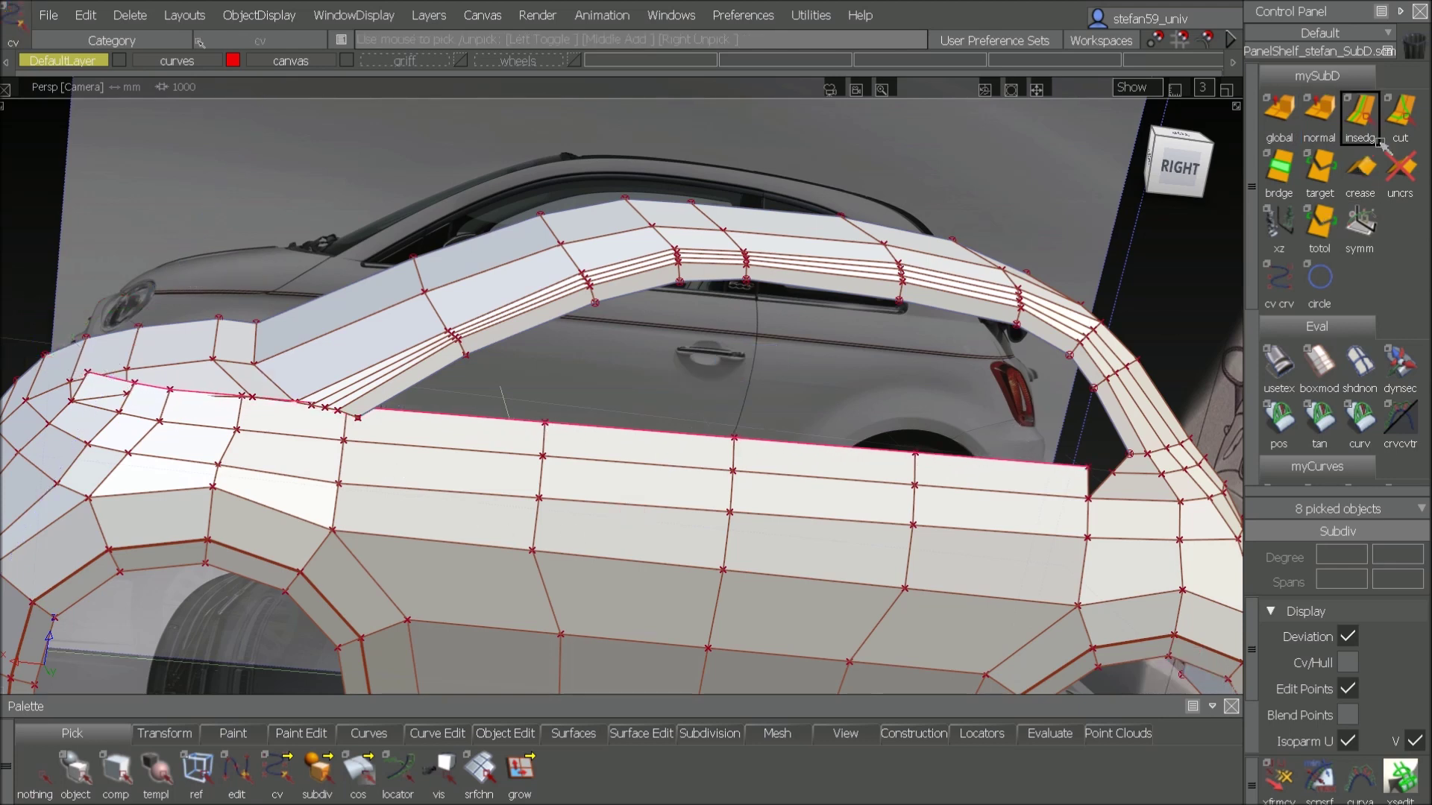
# Step: Slide the vertices on one end of the extruded strip down along their edges toward the body side with Move Slide
pyautogui.click(1314, 179)
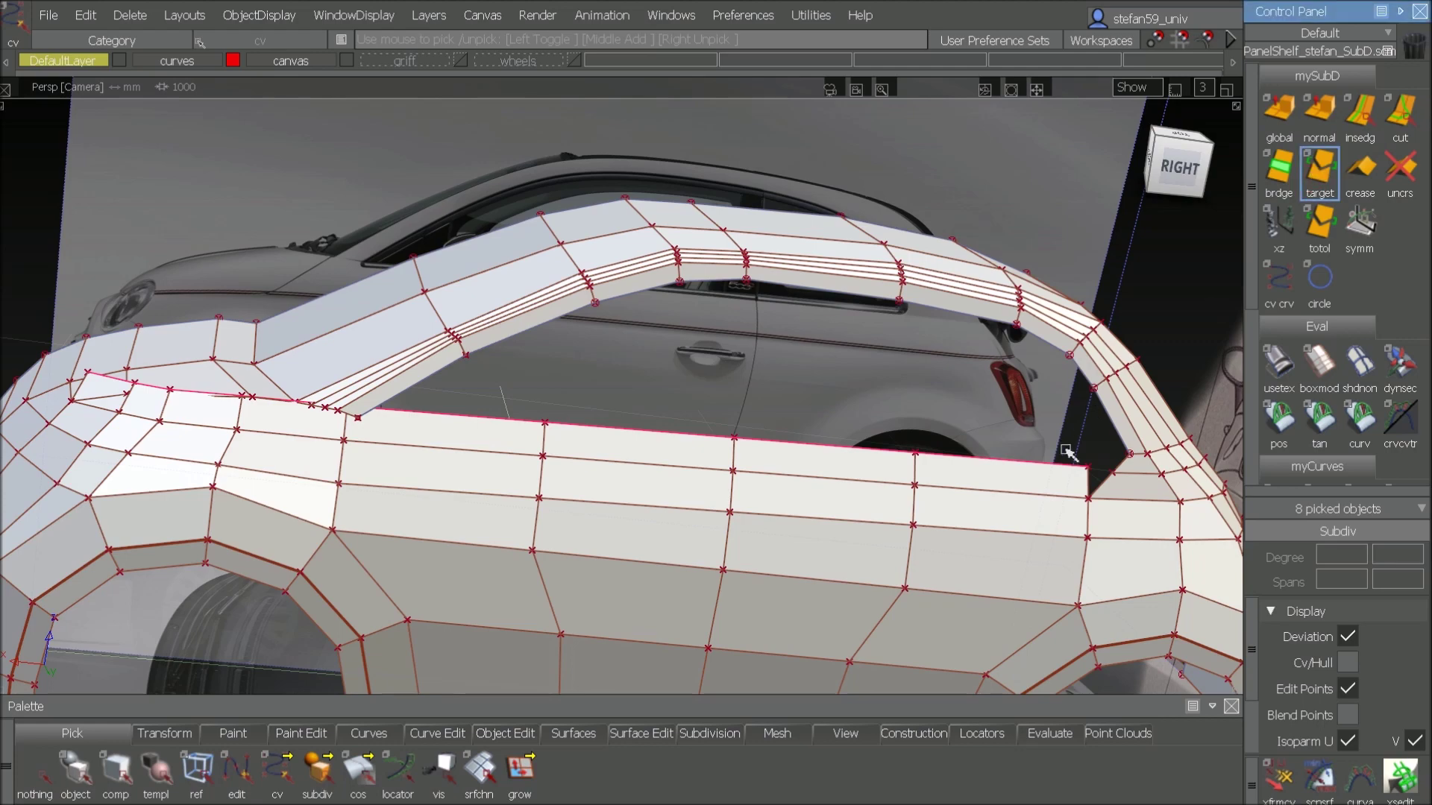
pyautogui.keyDown('alt'); pyautogui.keyDown('shift'); pyautogui.moveTo(518, 504); pyautogui.dragTo(1029, 524); pyautogui.keyUp('shift'); pyautogui.keyUp('alt')
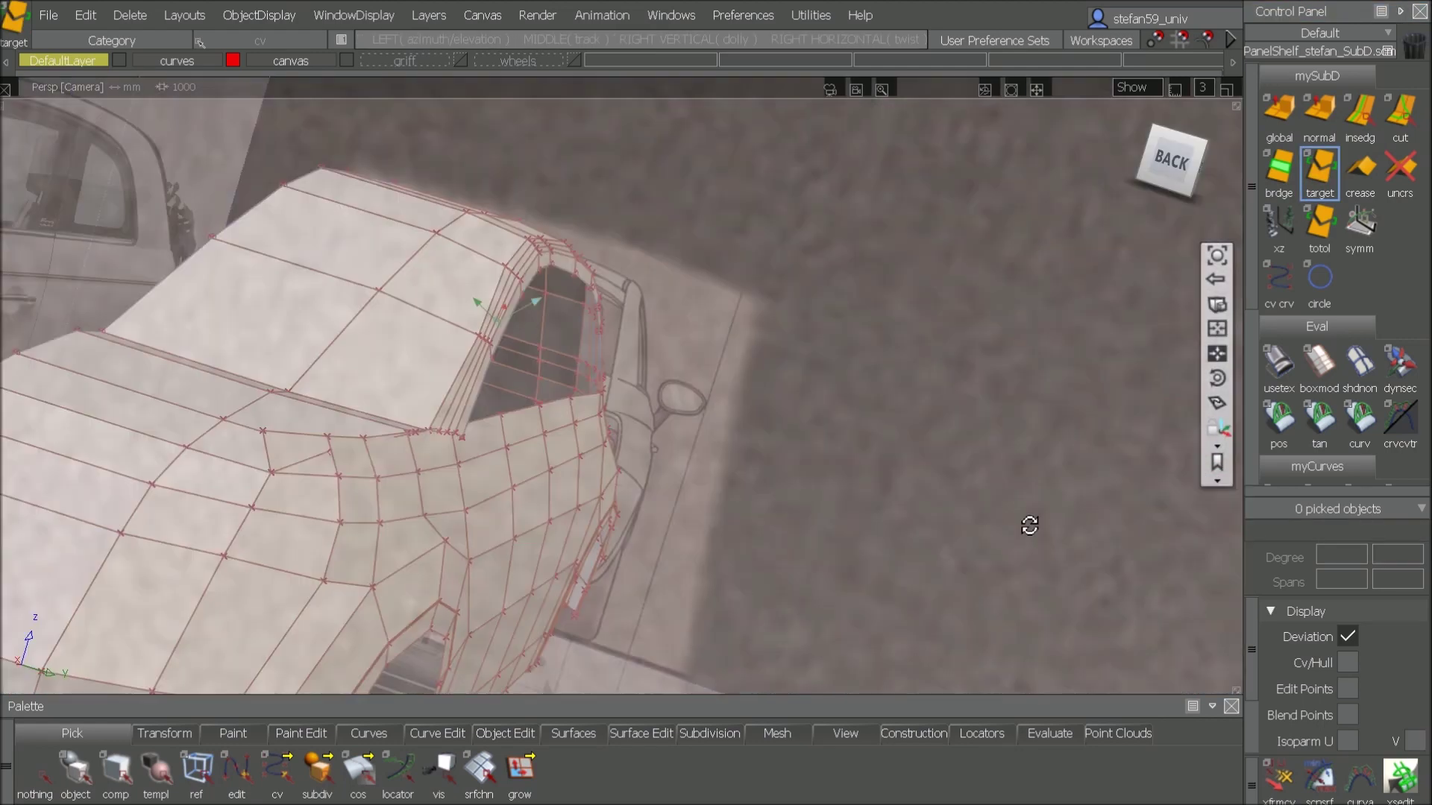
pyautogui.keyDown('alt'); pyautogui.keyDown('shift'); pyautogui.moveTo(1029, 525); pyautogui.dragTo(761, 434, button='right'); pyautogui.keyUp('shift'); pyautogui.keyUp('alt')
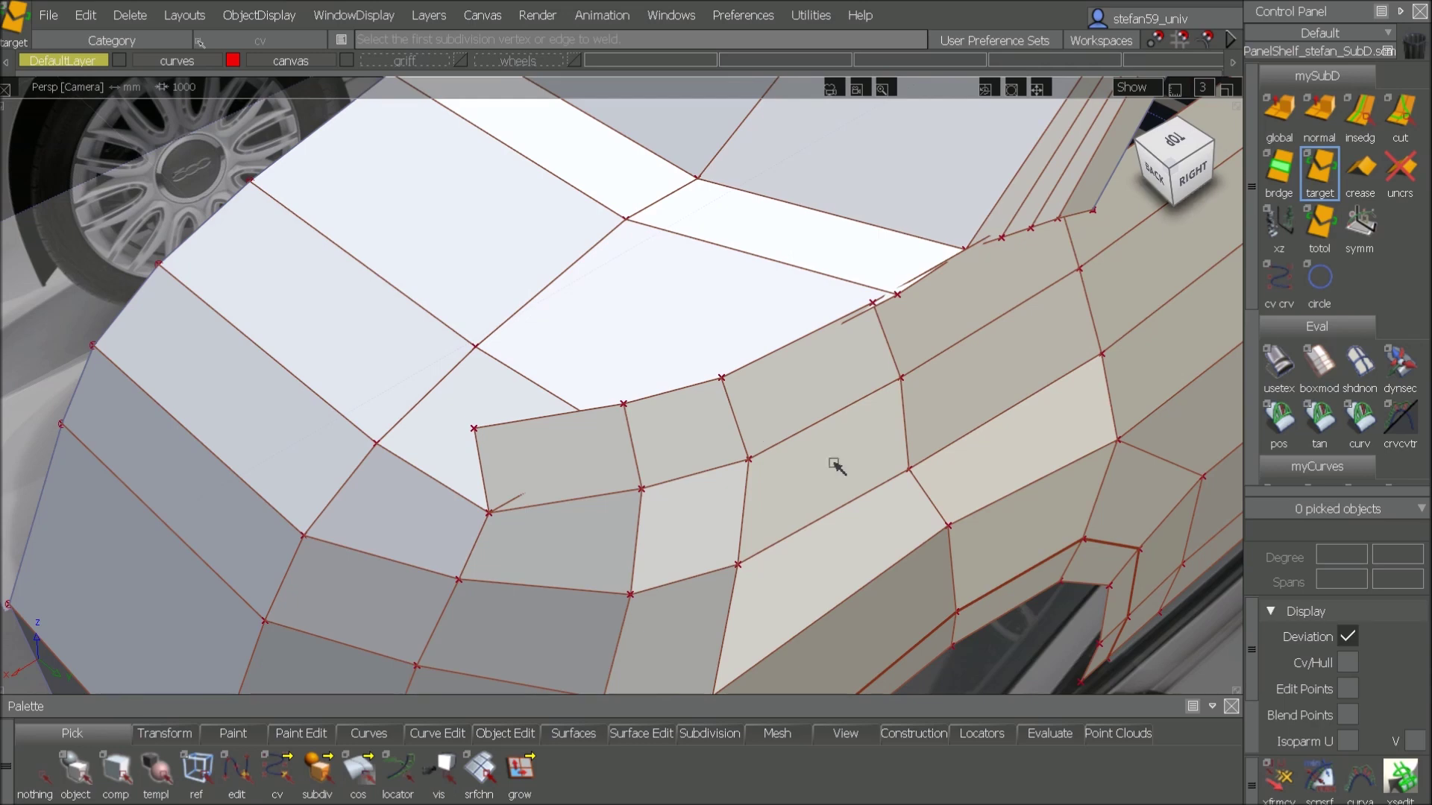
pyautogui.keyDown('ctrl'); pyautogui.keyDown('shift'); pyautogui.moveTo(702, 475); pyautogui.dragTo(787, 451, button='right'); pyautogui.keyUp('shift'); pyautogui.keyUp('ctrl')
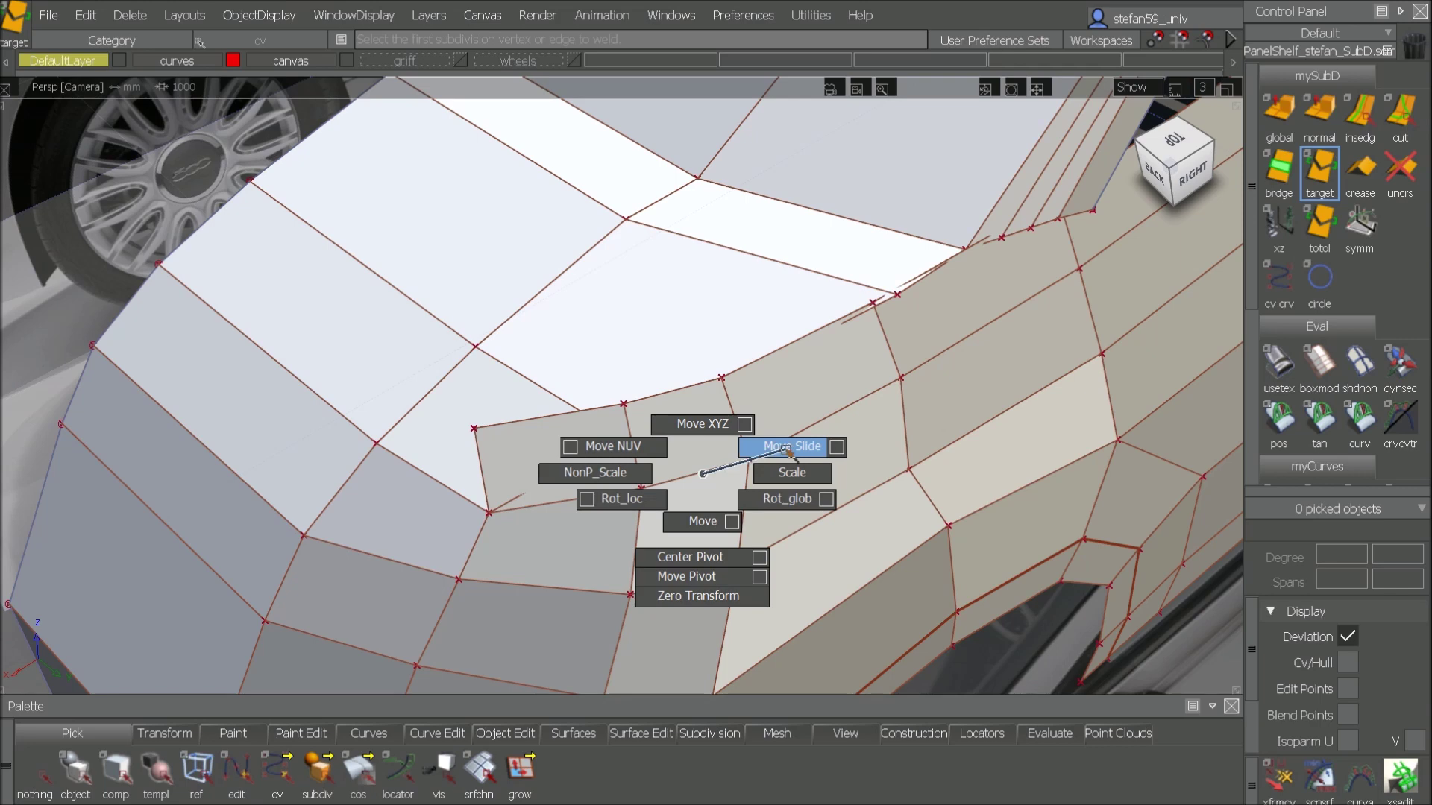
pyautogui.keyDown('ctrl'); pyautogui.keyDown('shift'); pyautogui.moveTo(788, 451); pyautogui.dragTo(789, 451); pyautogui.keyUp('shift'); pyautogui.keyUp('ctrl')
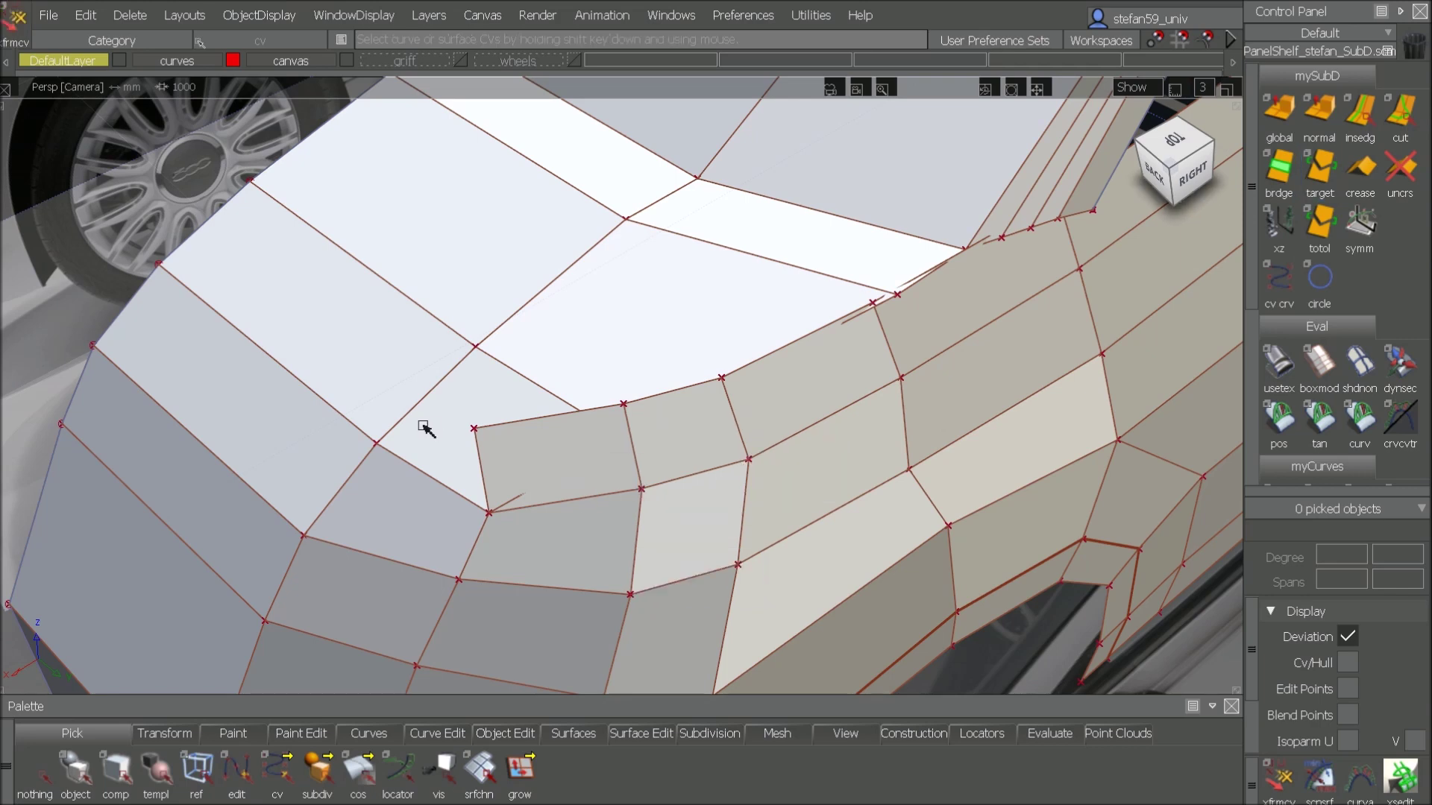
pyautogui.click(474, 427)
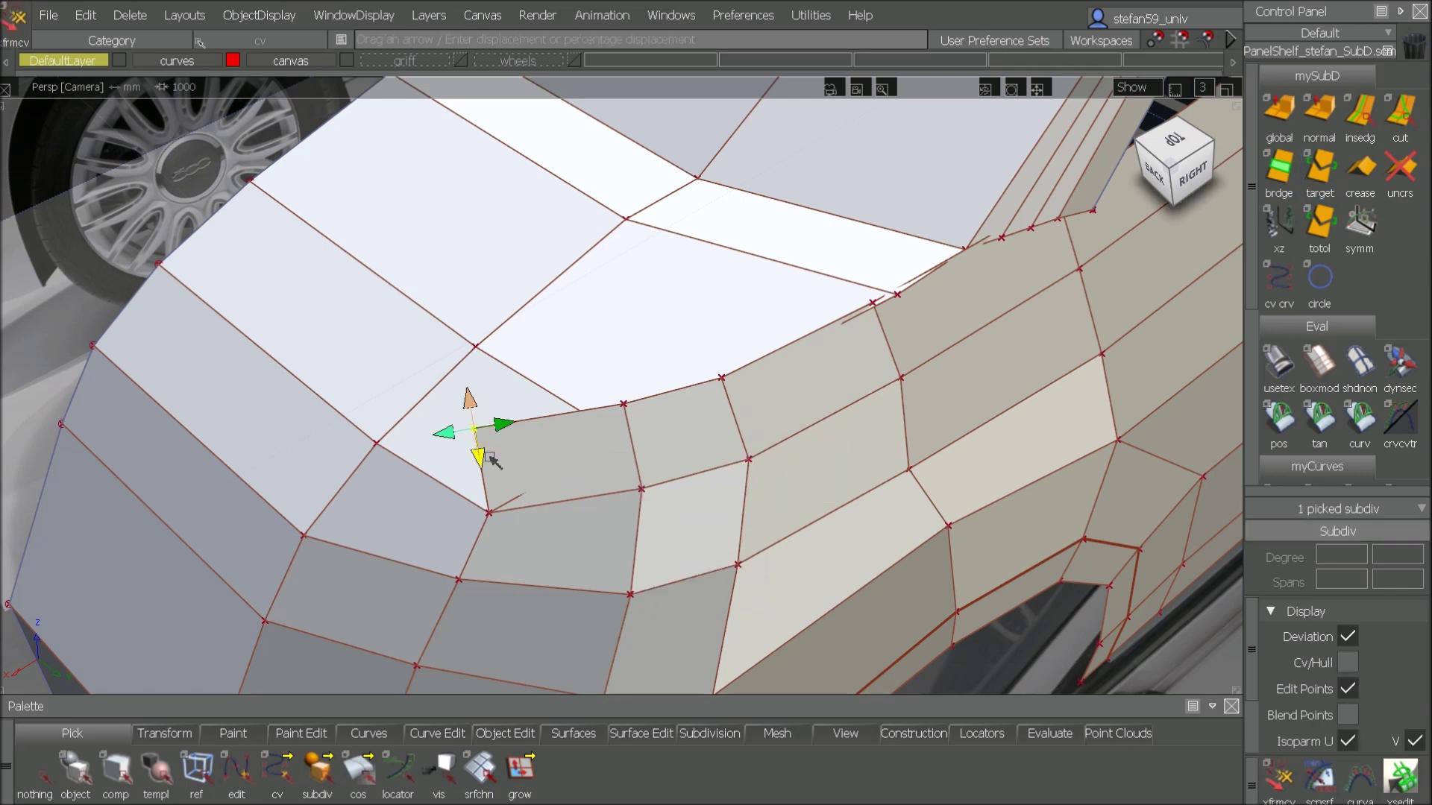
pyautogui.moveTo(488, 464); pyautogui.dragTo(703, 566)
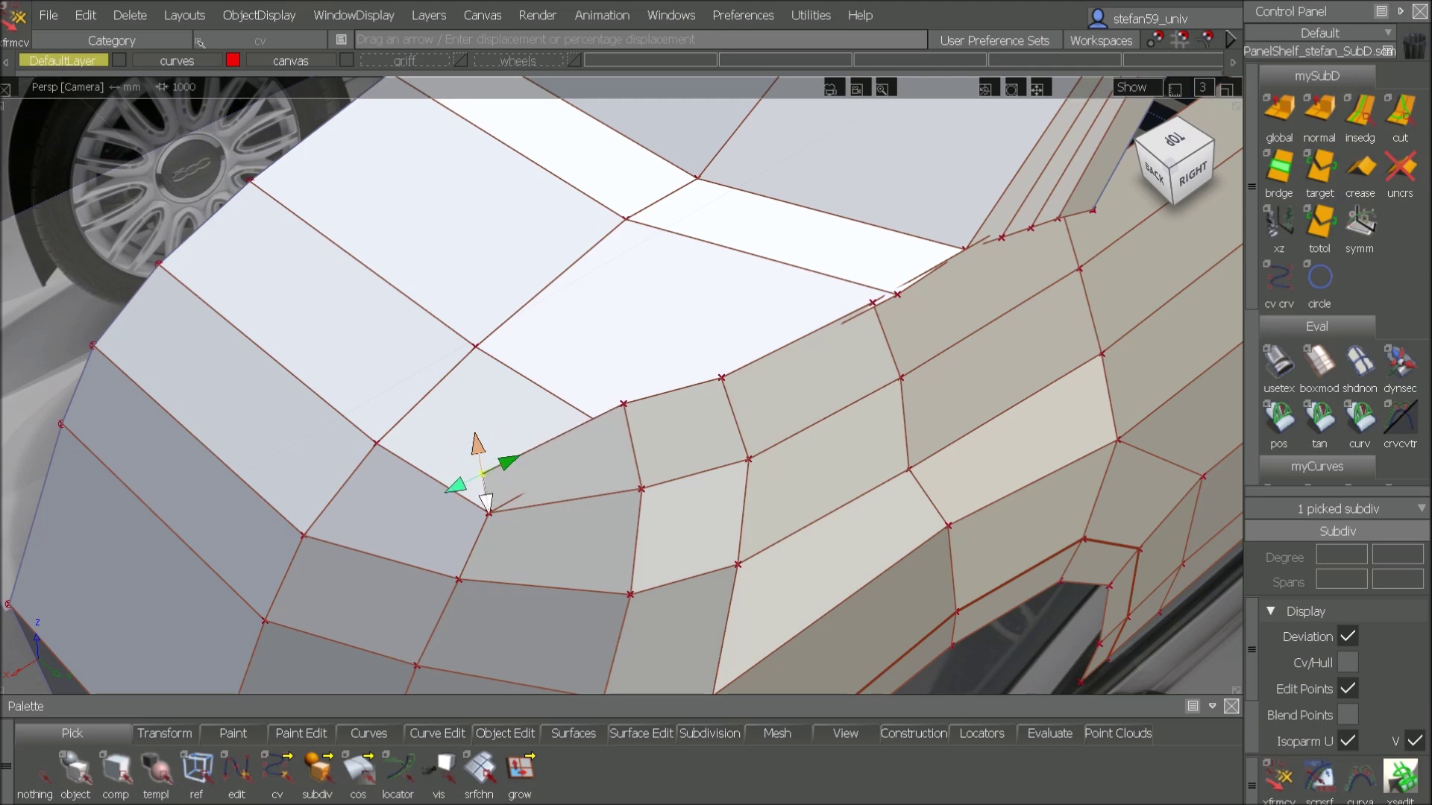
pyautogui.click(625, 405)
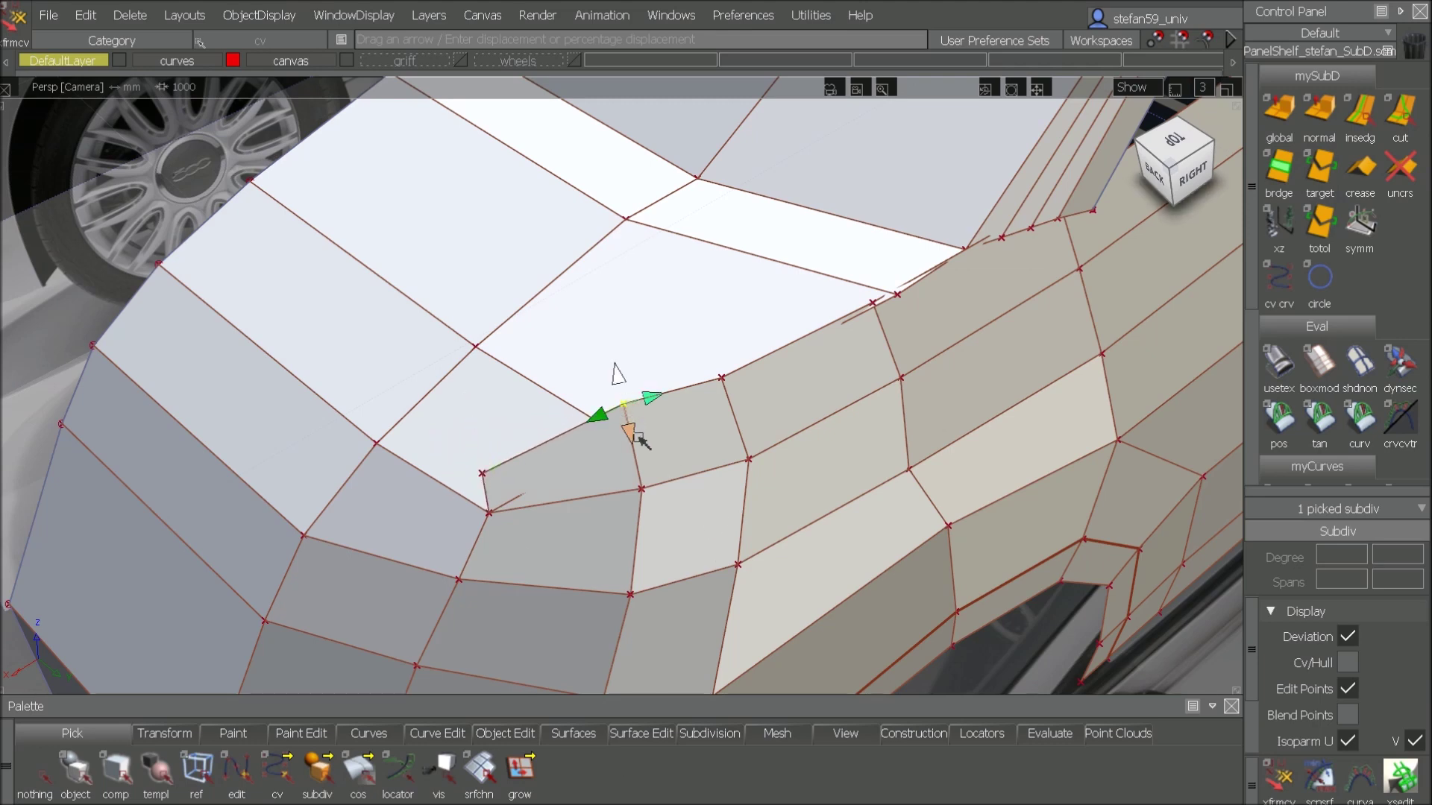
pyautogui.moveTo(633, 437); pyautogui.dragTo(775, 425)
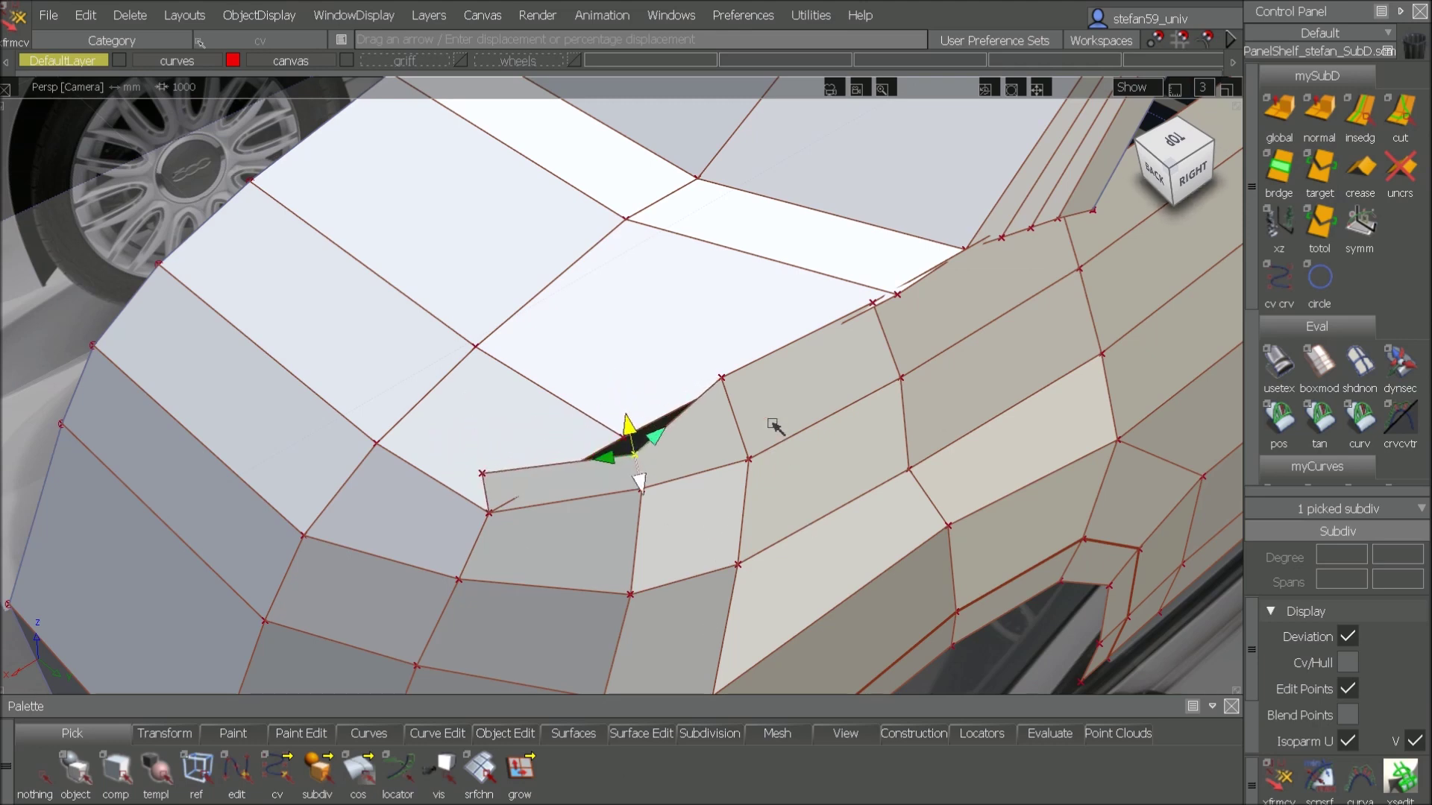
pyautogui.click(719, 374)
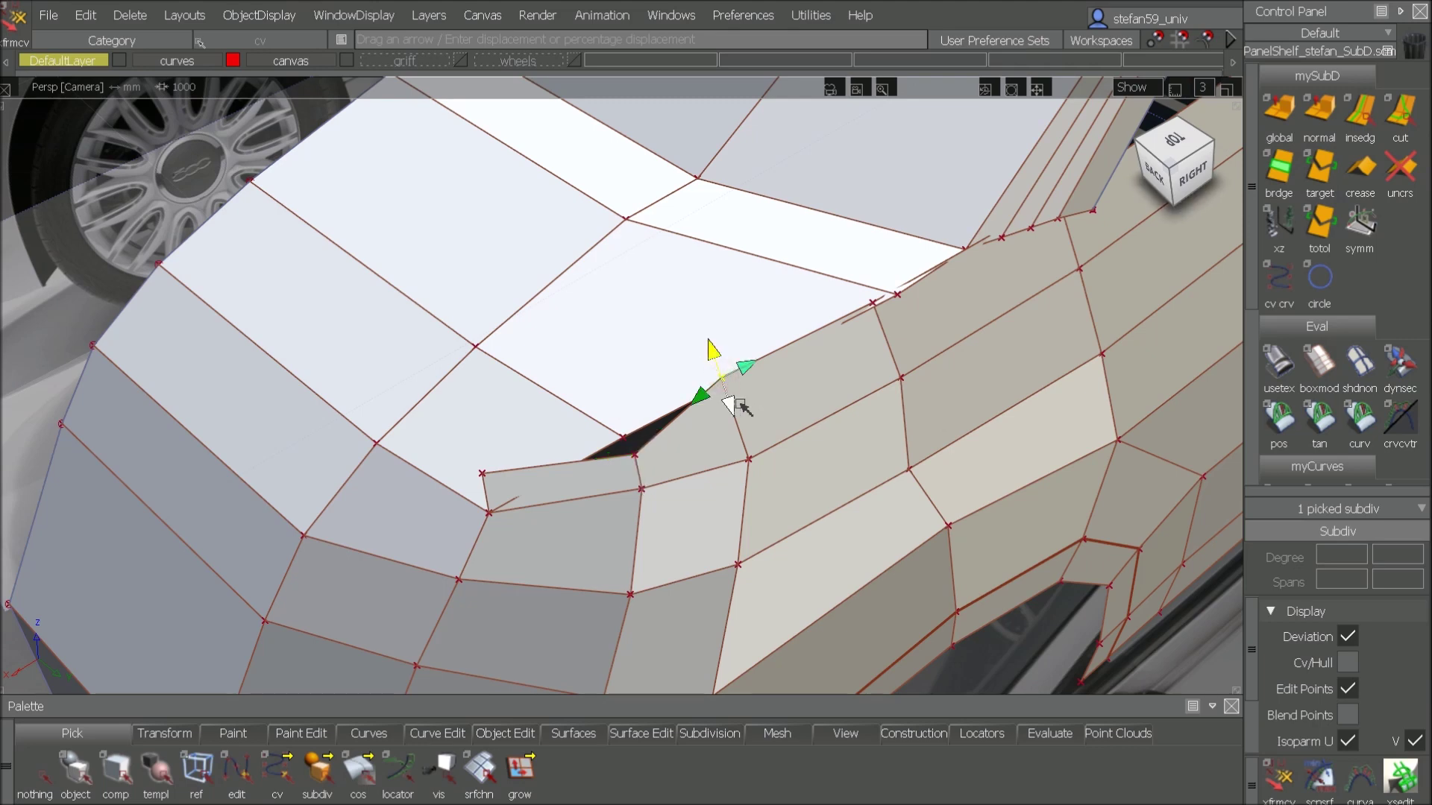
pyautogui.moveTo(759, 458); pyautogui.dragTo(820, 422)
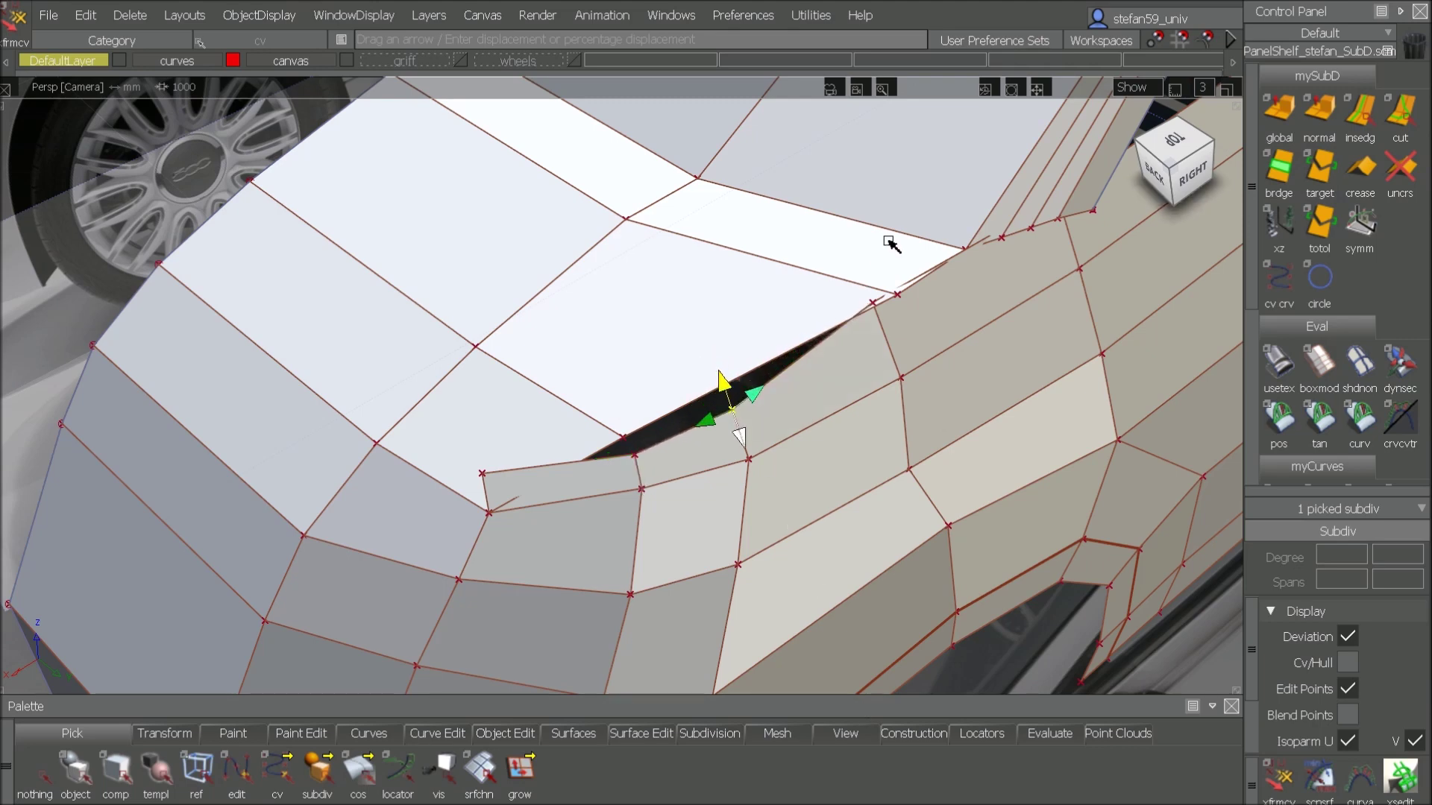
pyautogui.click(872, 306)
# Step: Try to adjust the strip's third end vertex beside the gap with Move NUV
pyautogui.keyDown('alt'); pyautogui.keyDown('shift'); pyautogui.moveTo(1029, 367); pyautogui.dragTo(865, 409); pyautogui.keyUp('shift'); pyautogui.keyUp('alt')
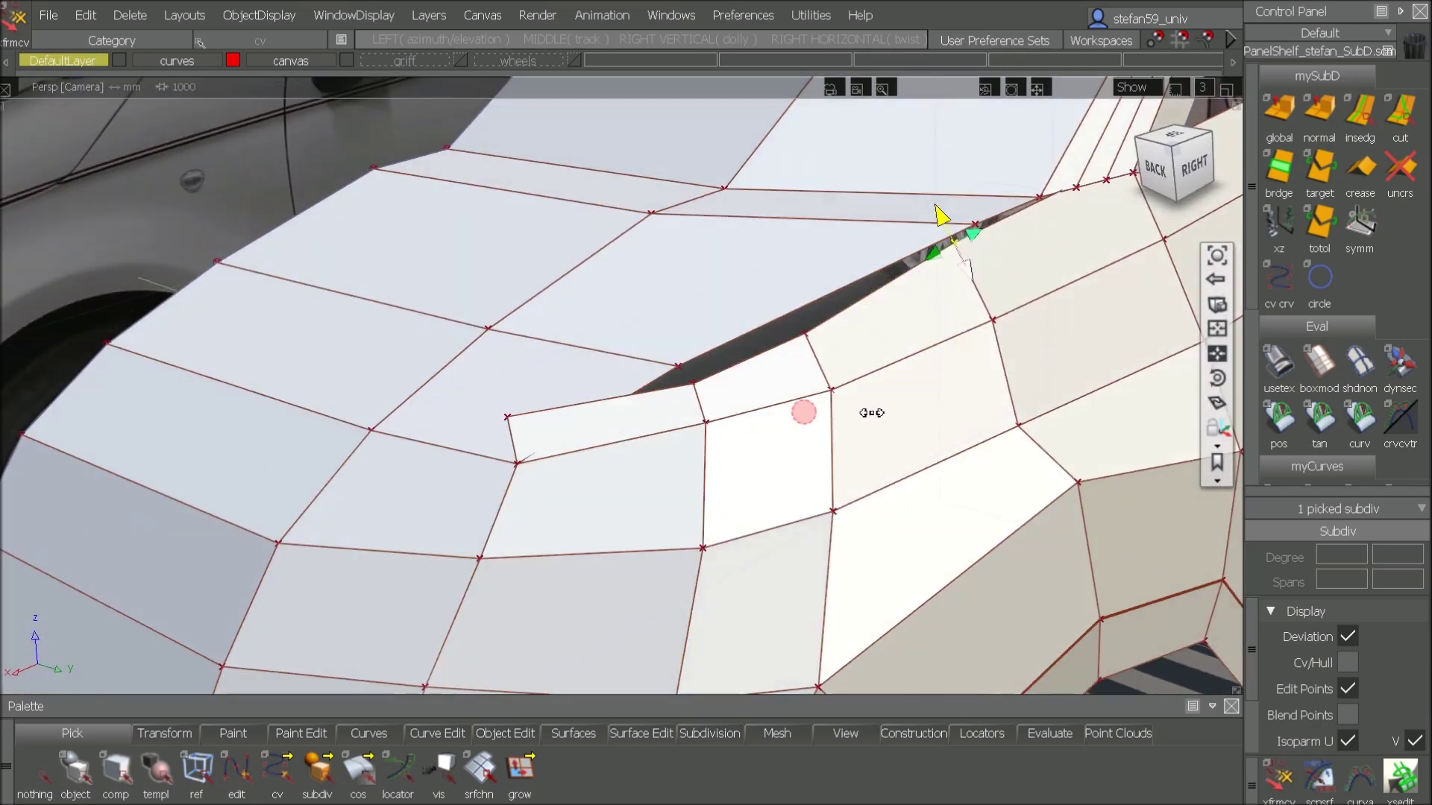
pyautogui.click(809, 337)
pyautogui.keyDown('ctrl'); pyautogui.keyDown('shift'); pyautogui.moveTo(809, 337); pyautogui.dragTo(772, 319); pyautogui.keyUp('shift'); pyautogui.keyUp('ctrl')
pyautogui.moveTo(818, 368)
pyautogui.mouseDown()
pyautogui.moveTo(865, 380)
pyautogui.moveTo(833, 391)
pyautogui.mouseUp()
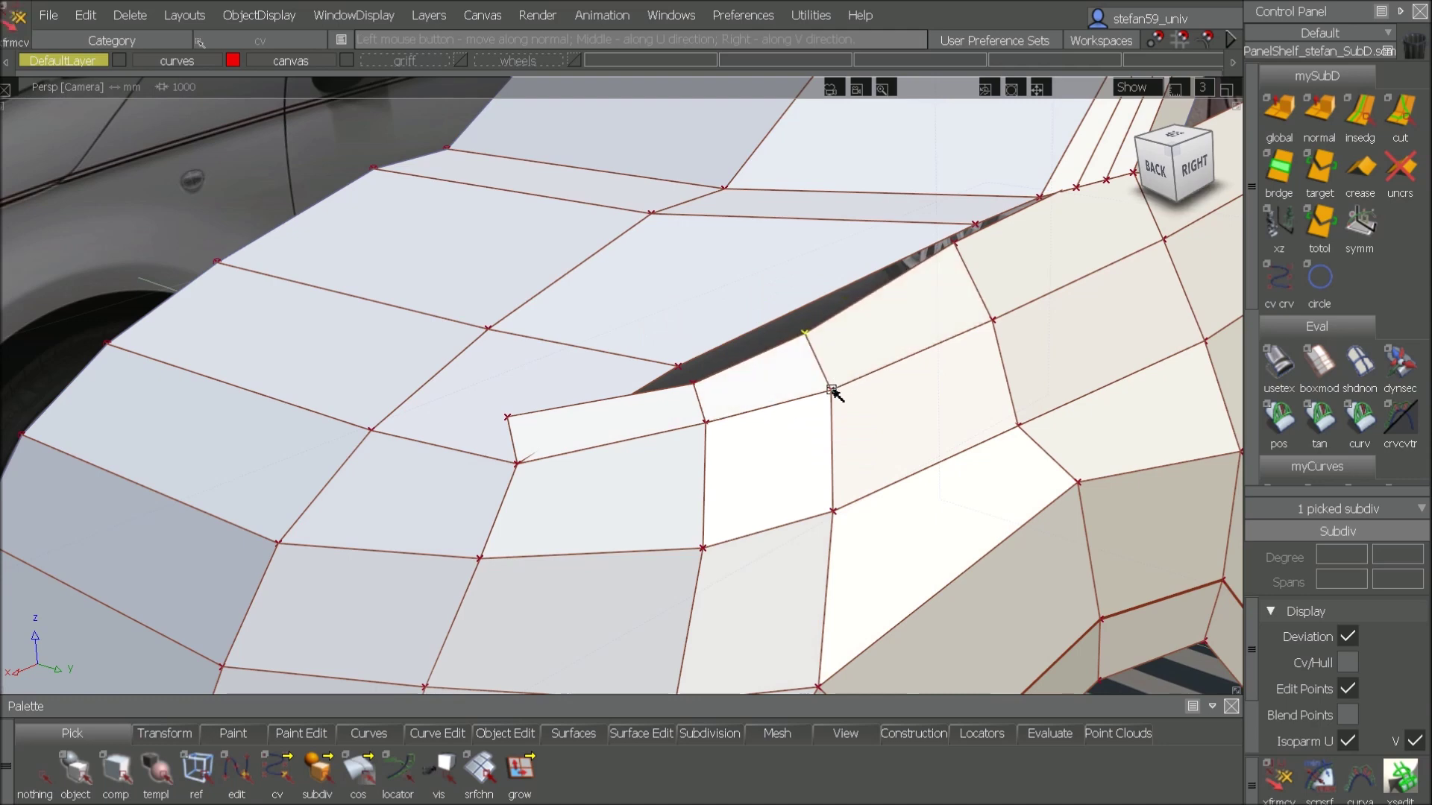
pyautogui.keyDown('alt'); pyautogui.keyDown('shift'); pyautogui.moveTo(750, 354); pyautogui.dragTo(928, 395); pyautogui.keyUp('shift'); pyautogui.keyUp('alt')
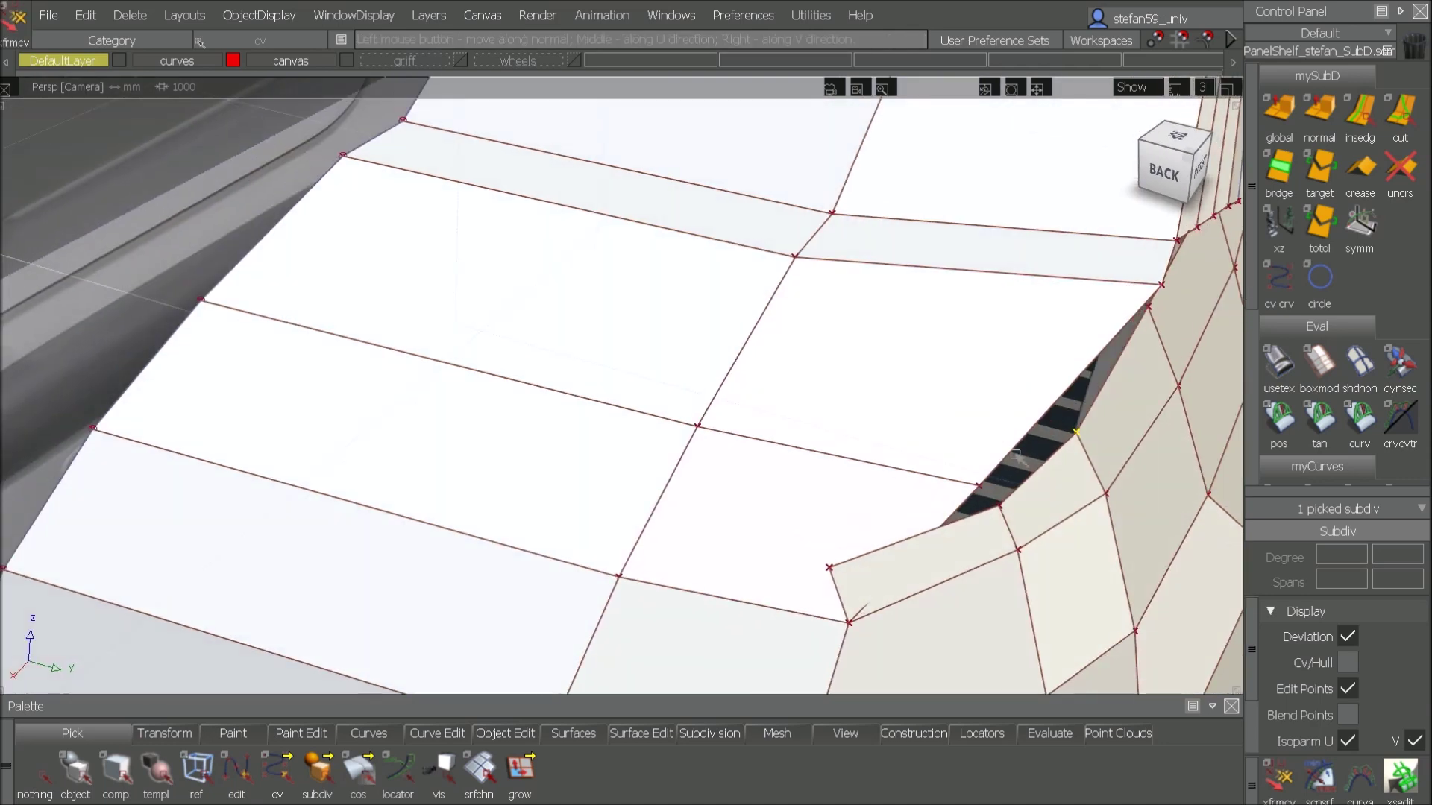
# Step: Insert a perpendicular edge across the panel beside the gap, lined up with the strip's third vertex
pyautogui.keyDown('alt'); pyautogui.keyDown('shift'); pyautogui.moveTo(1018, 456); pyautogui.dragTo(802, 445); pyautogui.keyUp('shift'); pyautogui.keyUp('alt')
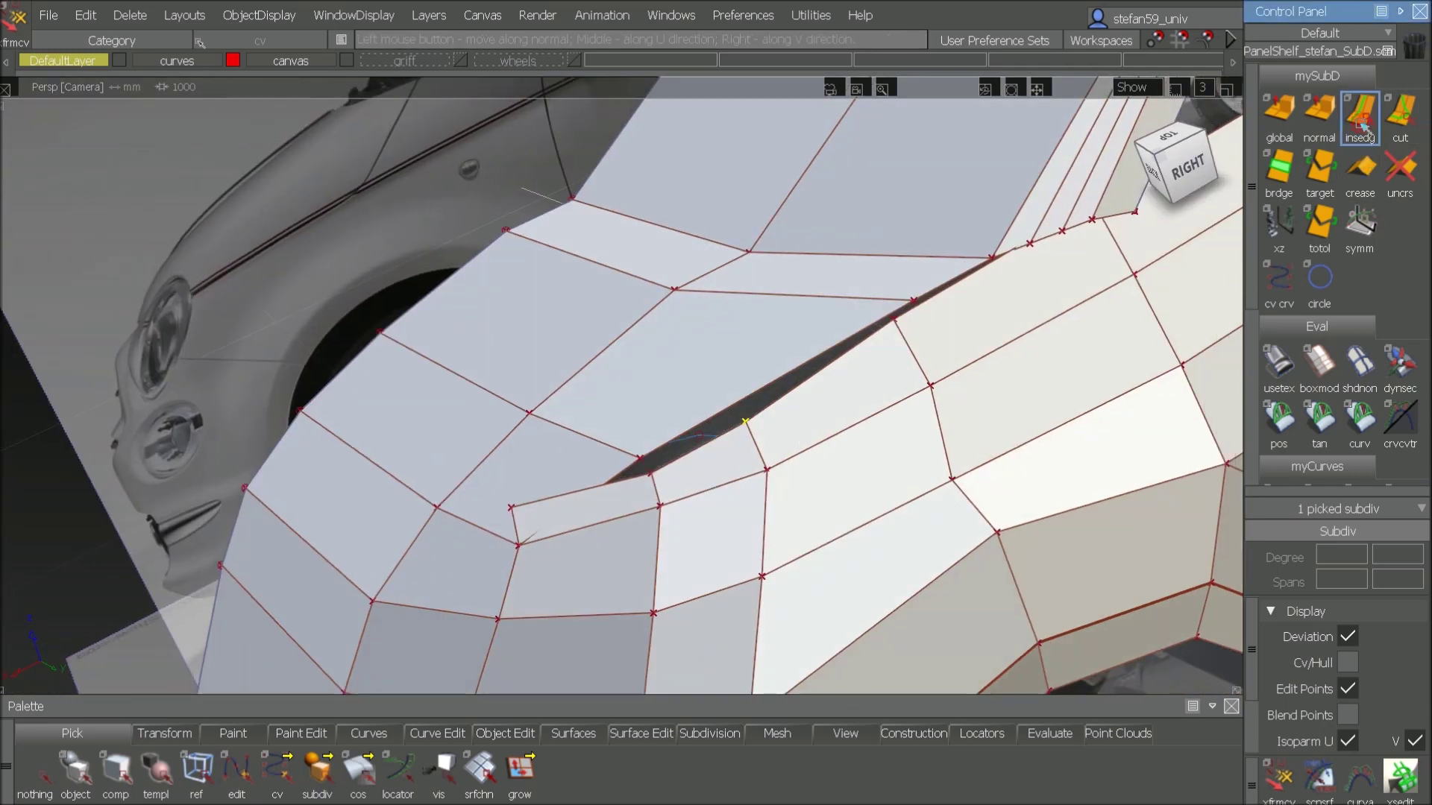
pyautogui.click(608, 344)
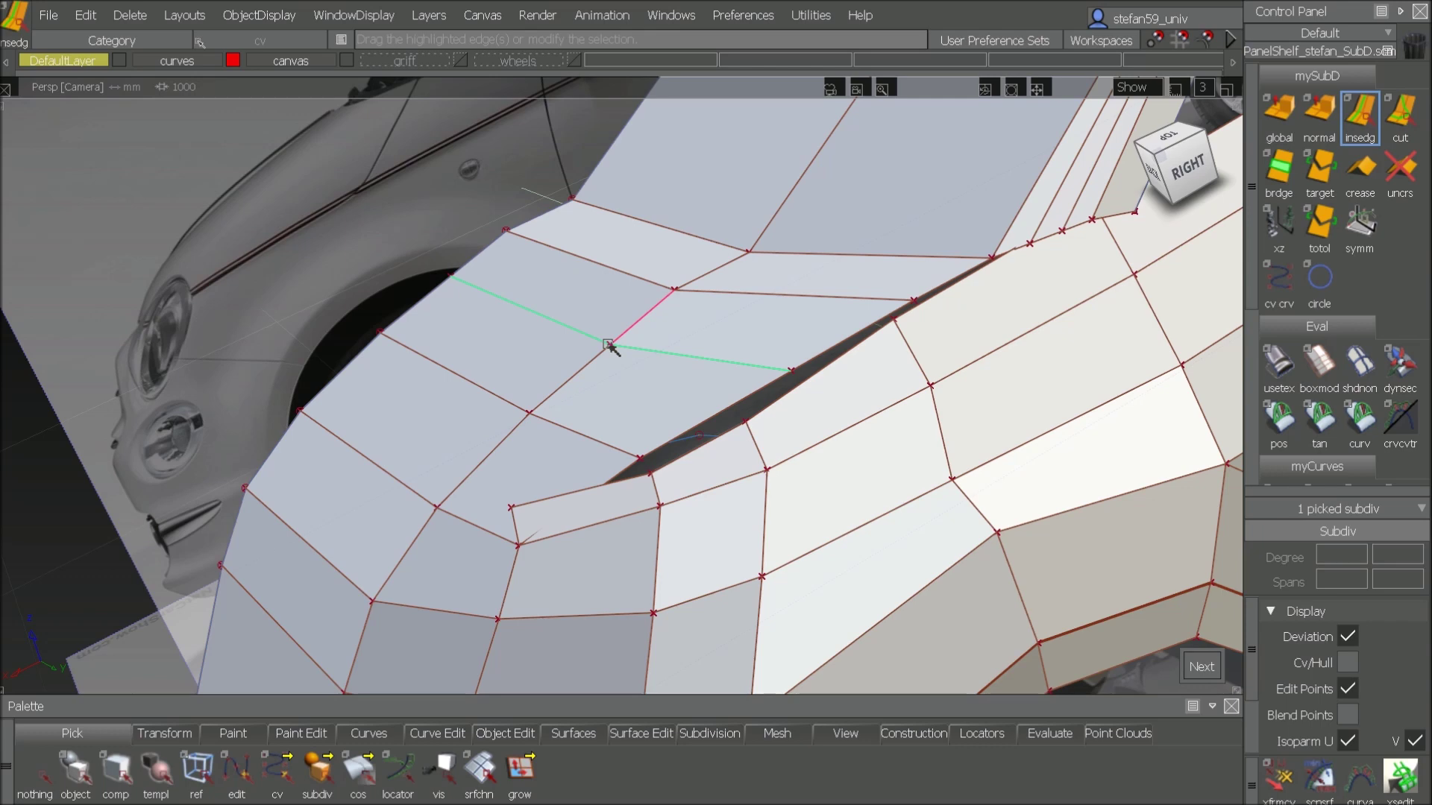
pyautogui.moveTo(610, 347); pyautogui.dragTo(573, 368)
pyautogui.press('space')
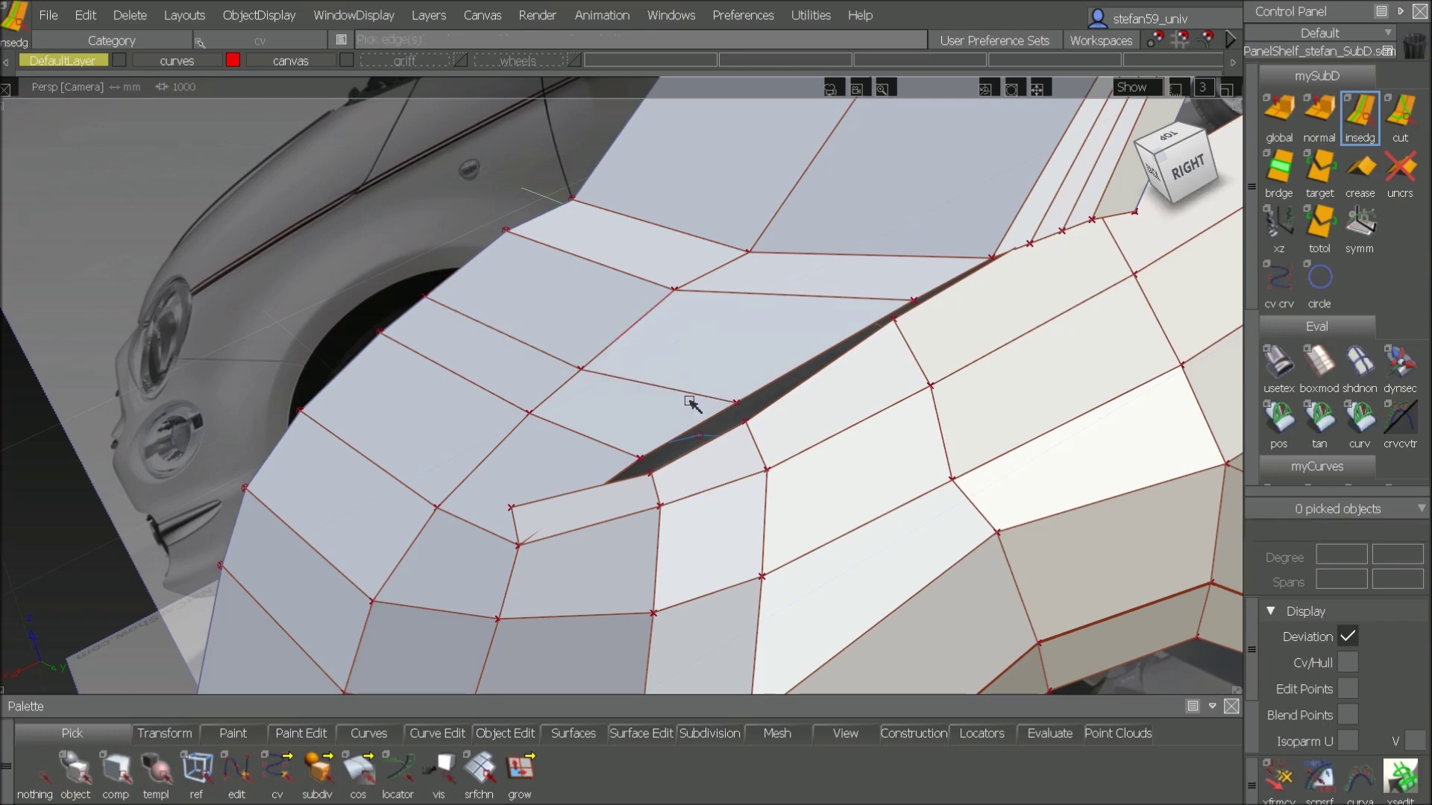
pyautogui.keyDown('alt'); pyautogui.keyDown('shift'); pyautogui.moveTo(695, 487); pyautogui.dragTo(700, 478); pyautogui.keyUp('shift'); pyautogui.keyUp('alt')
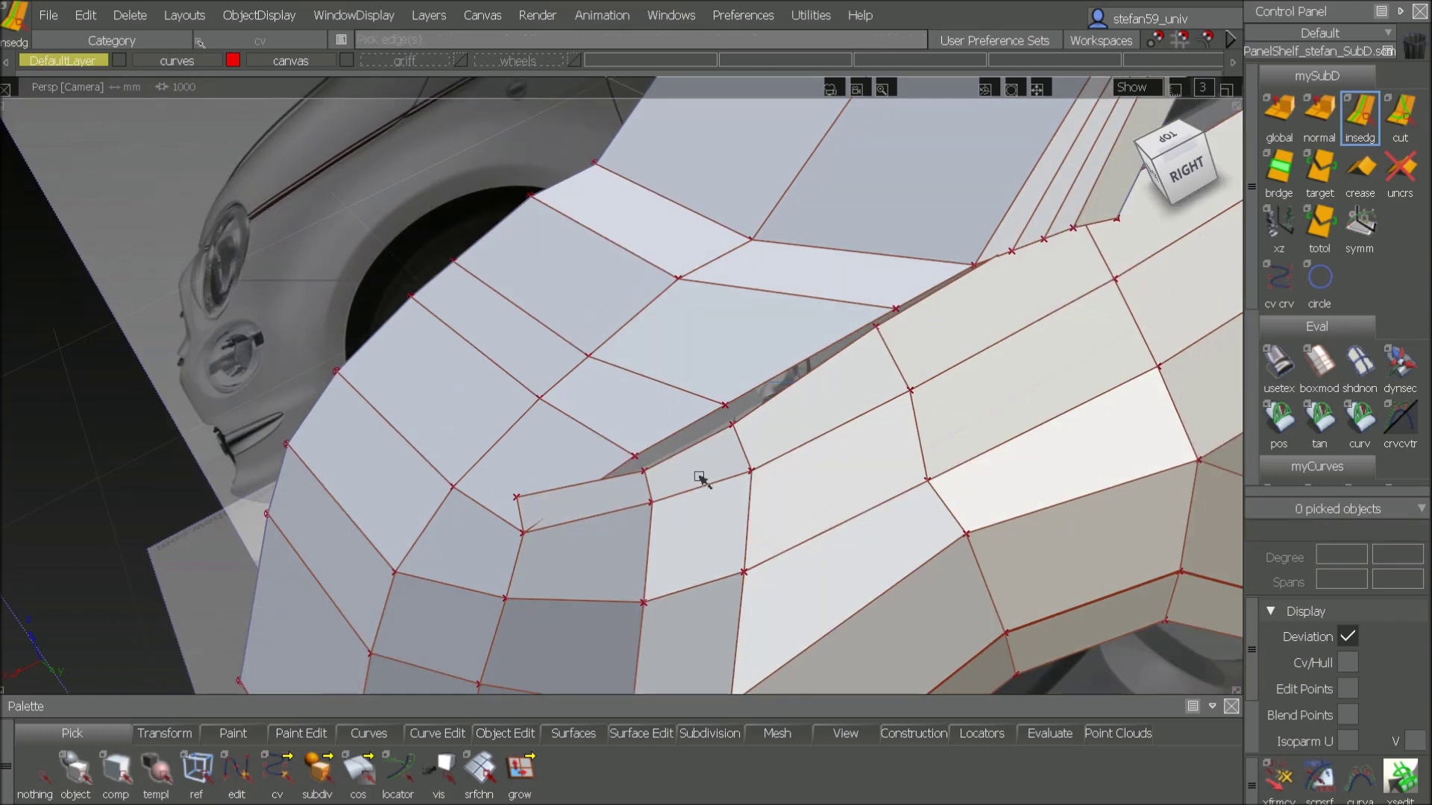
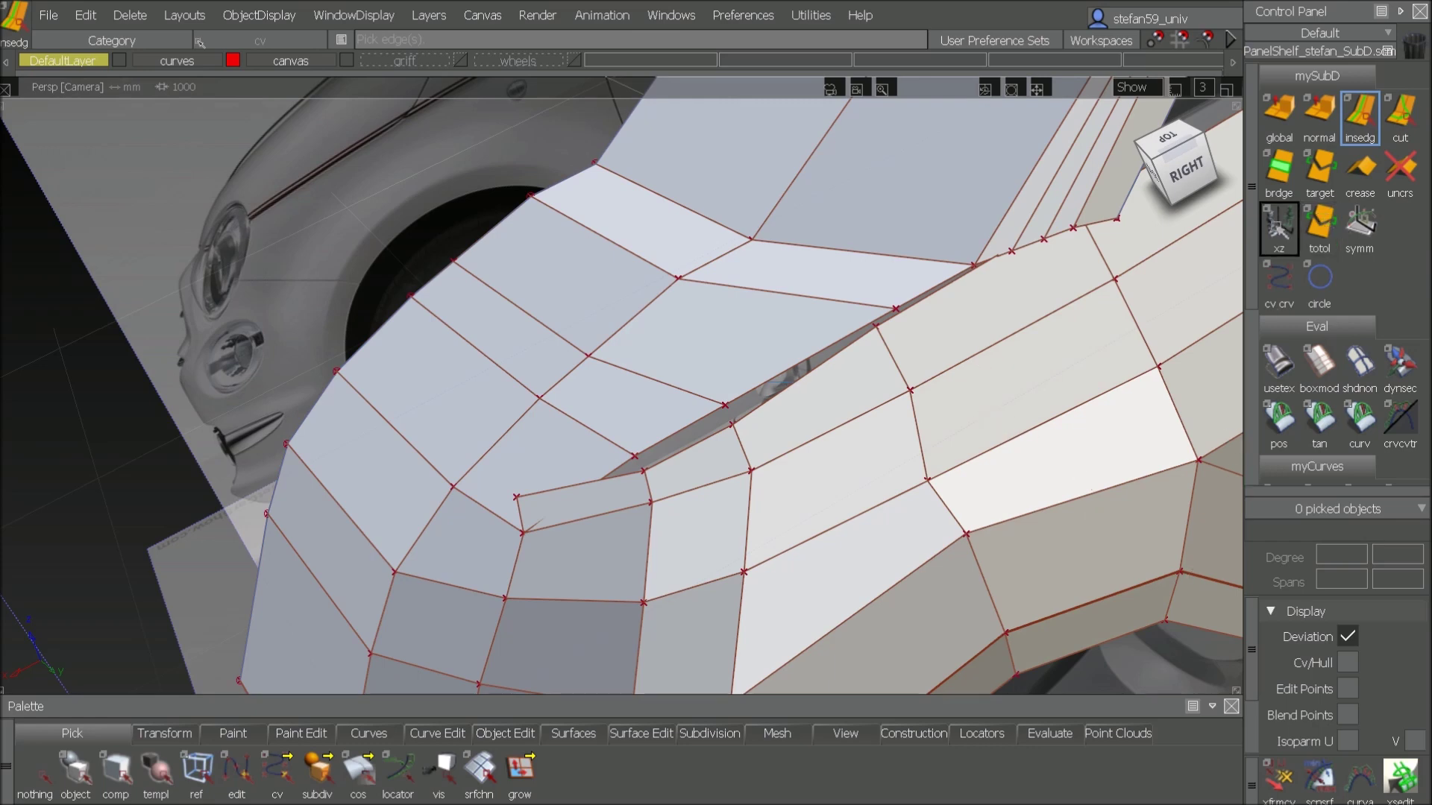
# Step: Target-weld two upper edges of the extruded strip to the facing edges of the adjacent panel, closing the gap
pyautogui.click(1317, 186)
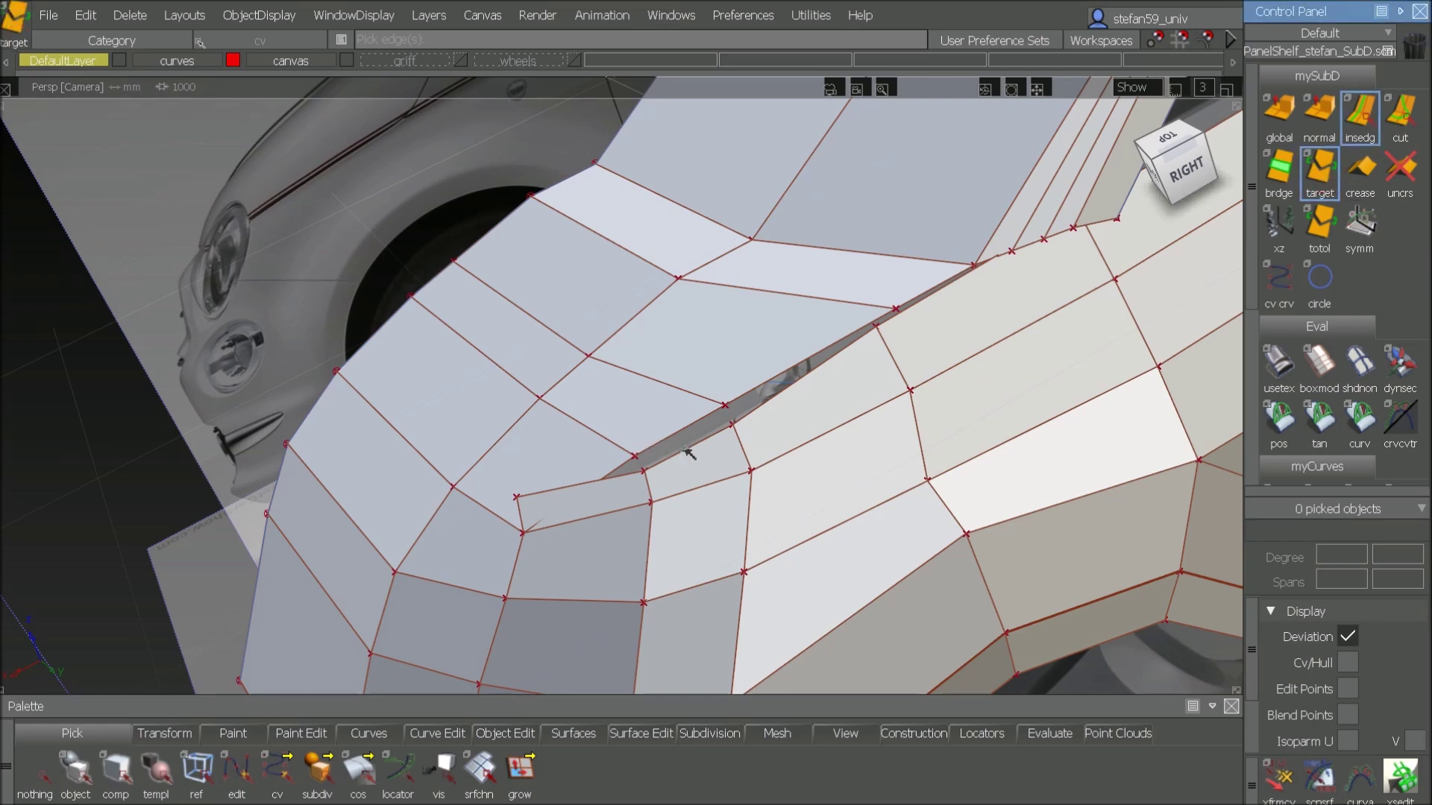
pyautogui.click(683, 450)
pyautogui.click(671, 434)
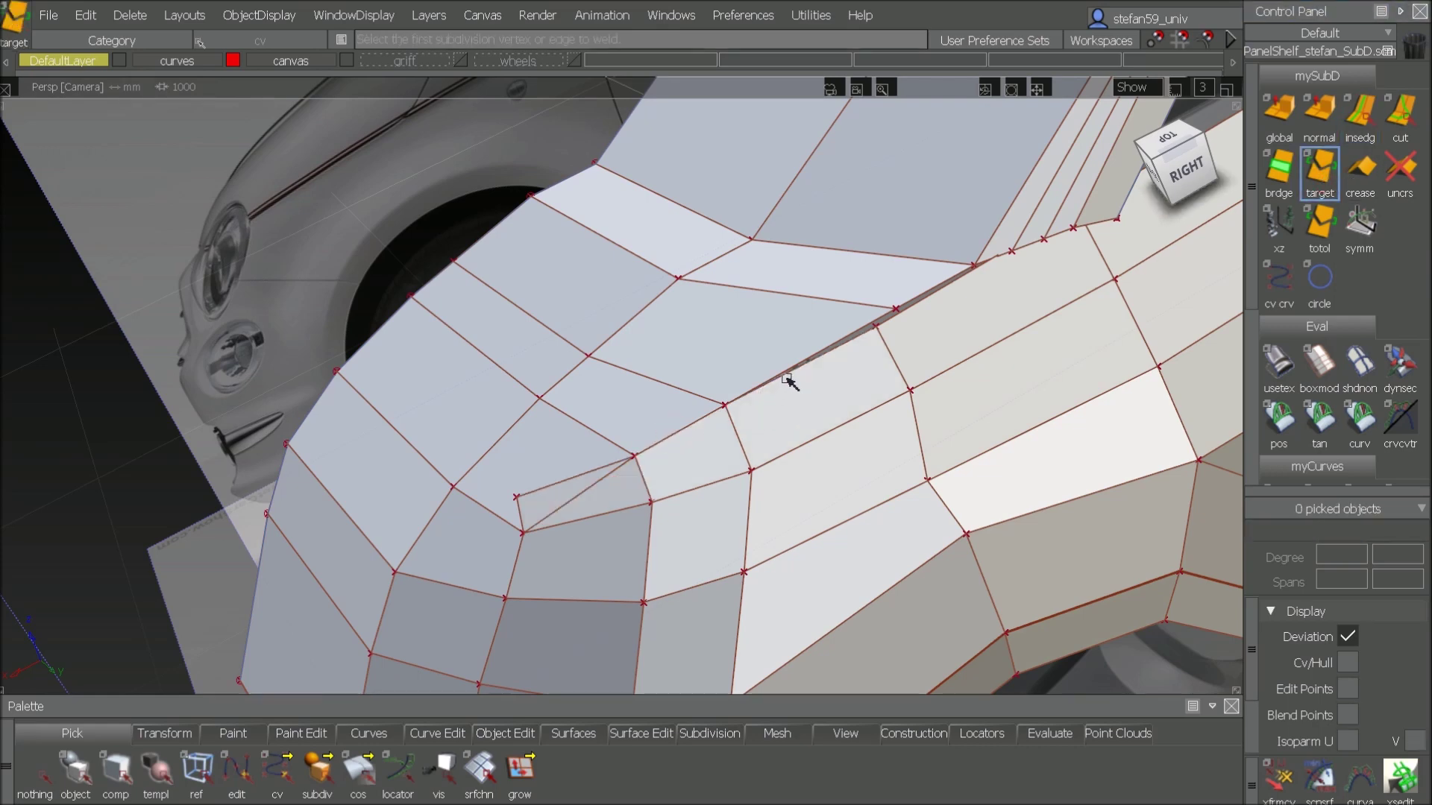
pyautogui.click(783, 383)
pyautogui.click(798, 361)
pyautogui.hotkey('shift', 'alt')
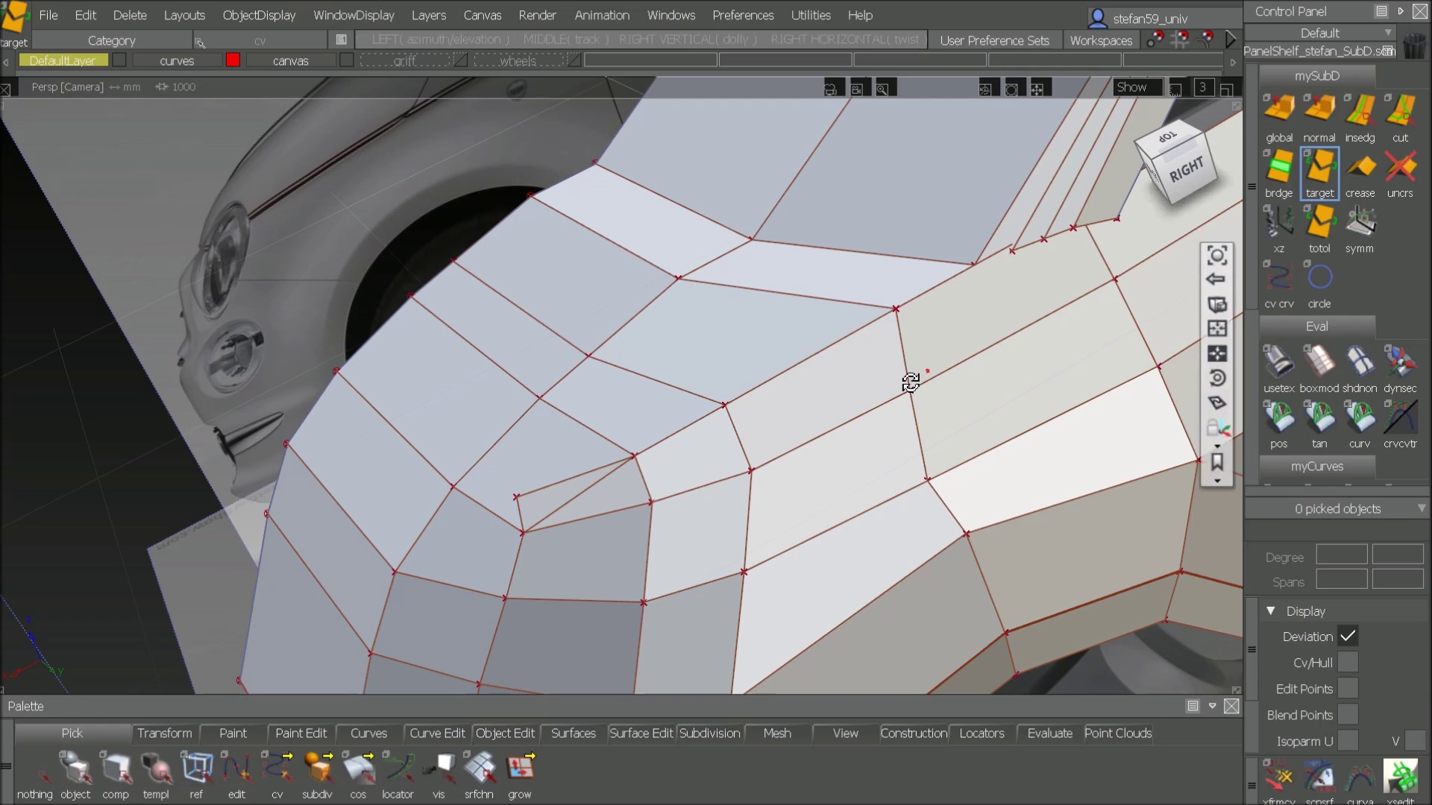
# Step: Target-weld the strip's remaining loose end vertex to the adjacent panel corner, closing the small triangular gap
pyautogui.keyDown('alt'); pyautogui.keyDown('shift'); pyautogui.moveTo(910, 382); pyautogui.dragTo(994, 342); pyautogui.keyUp('shift'); pyautogui.keyUp('alt')
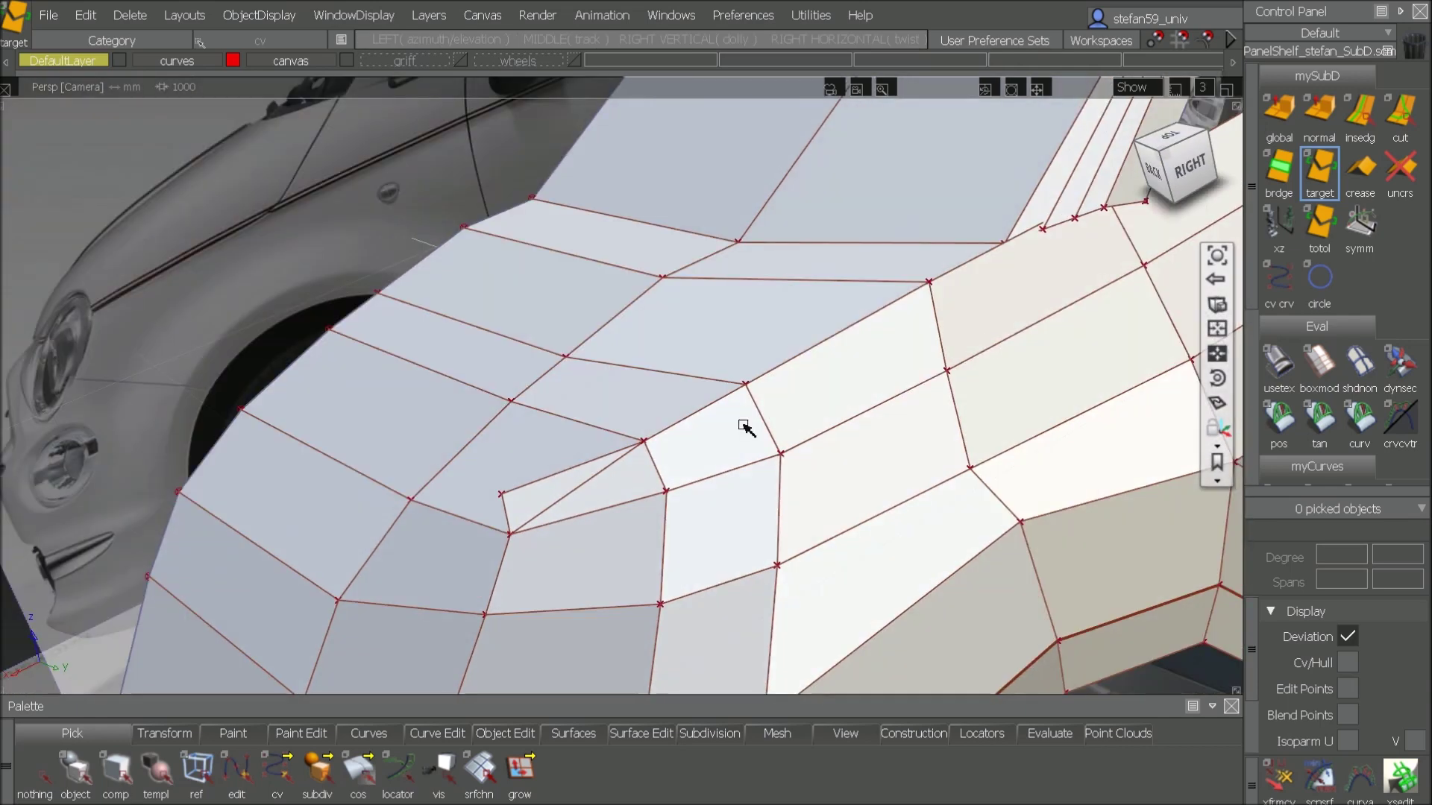
pyautogui.keyDown('alt'); pyautogui.keyDown('shift'); pyautogui.moveTo(747, 431); pyautogui.dragTo(907, 451); pyautogui.keyUp('shift'); pyautogui.keyUp('alt')
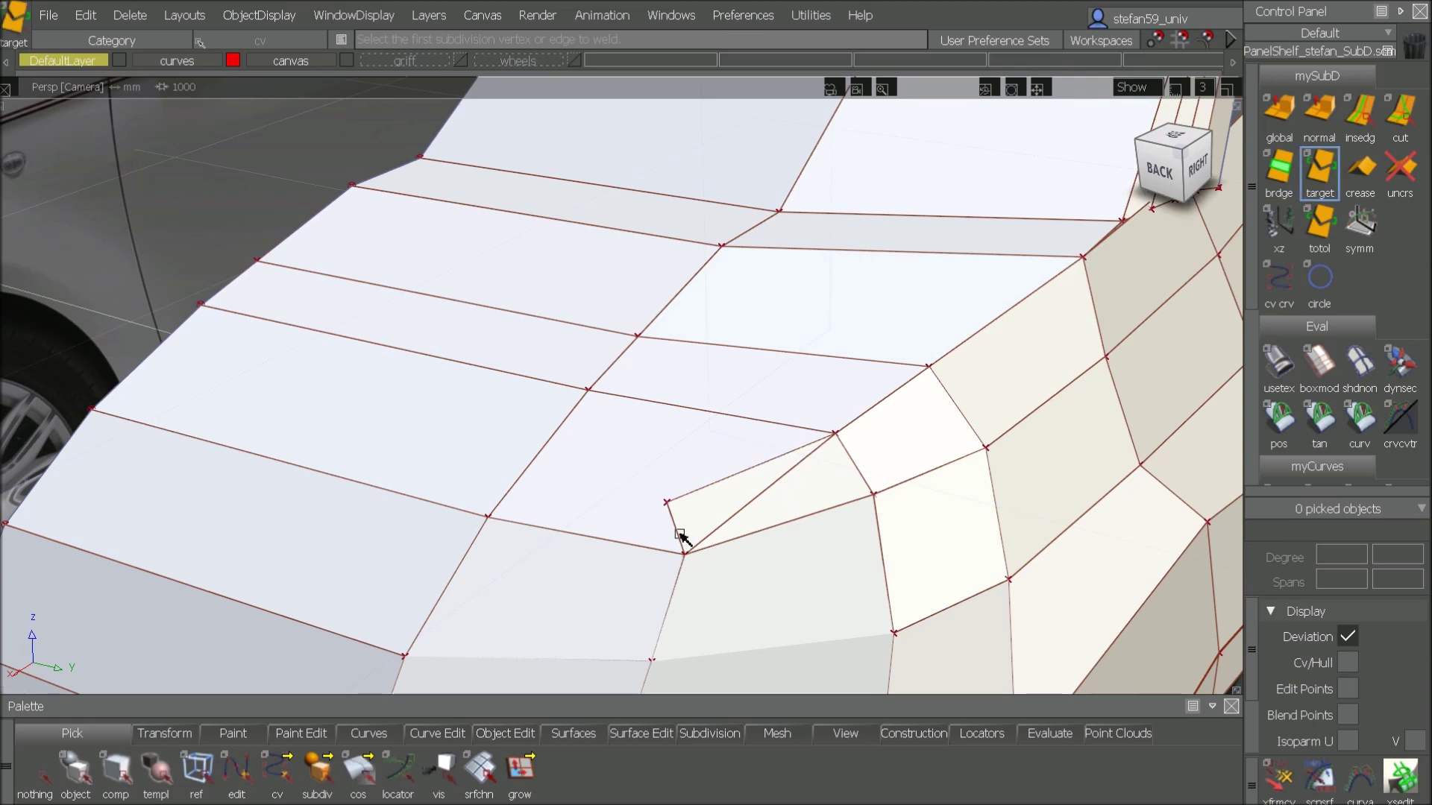
pyautogui.click(1321, 181)
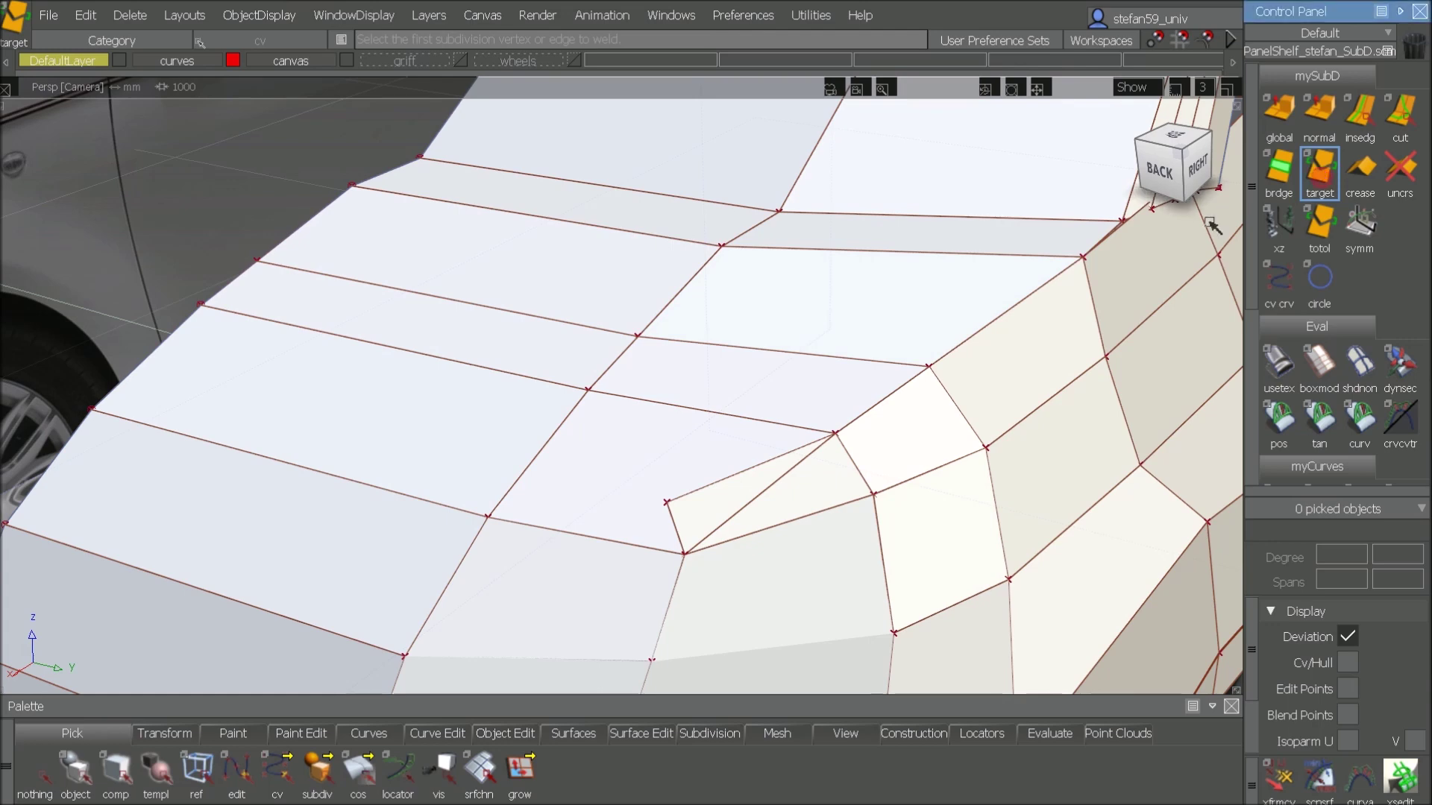
pyautogui.click(758, 463)
pyautogui.click(764, 492)
pyautogui.click(803, 534)
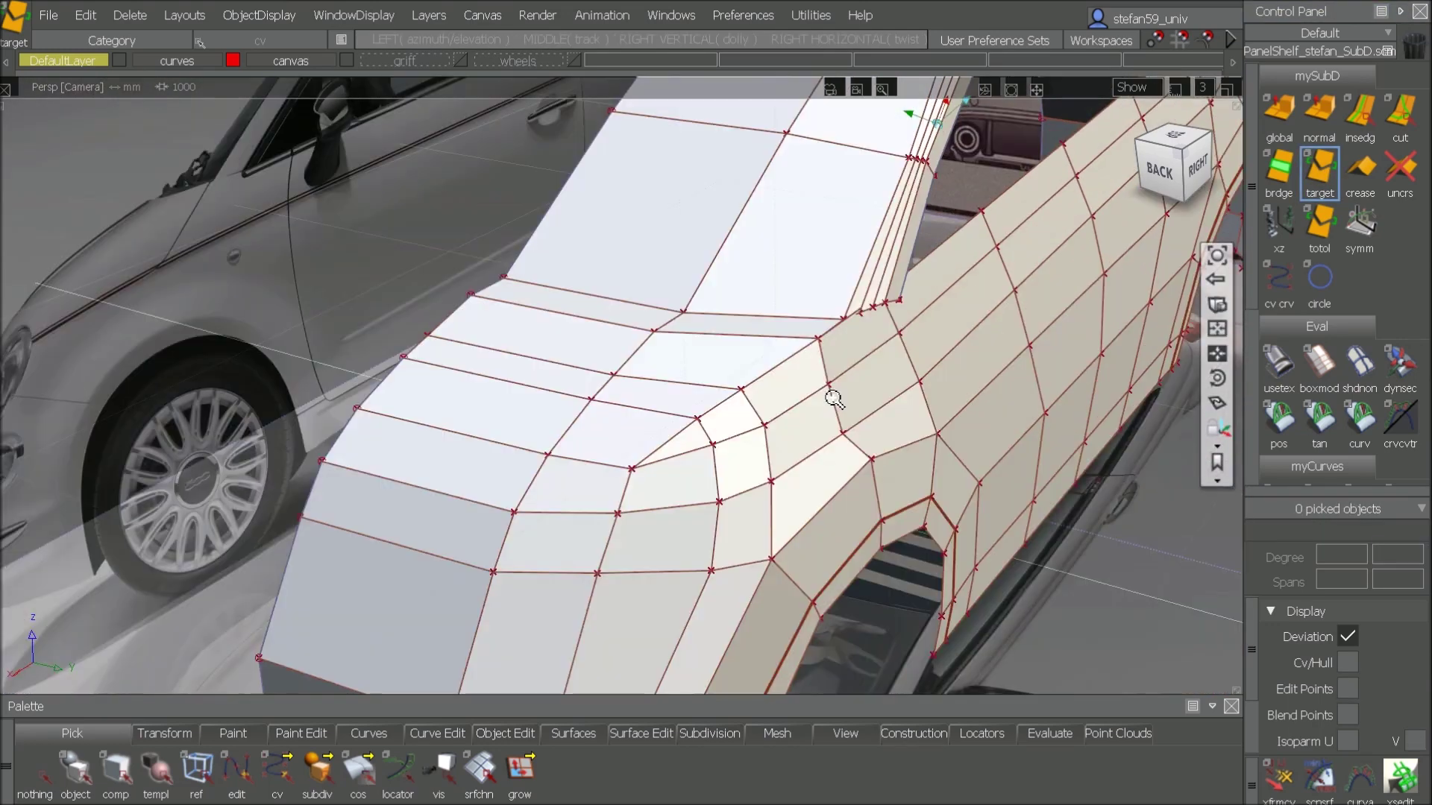
# Step: Display the body as a smooth shaded surface and examine the joined side and front areas
pyautogui.keyDown('alt'); pyautogui.keyDown('shift'); pyautogui.moveTo(831, 395); pyautogui.dragTo(739, 372); pyautogui.keyUp('shift'); pyautogui.keyUp('alt')
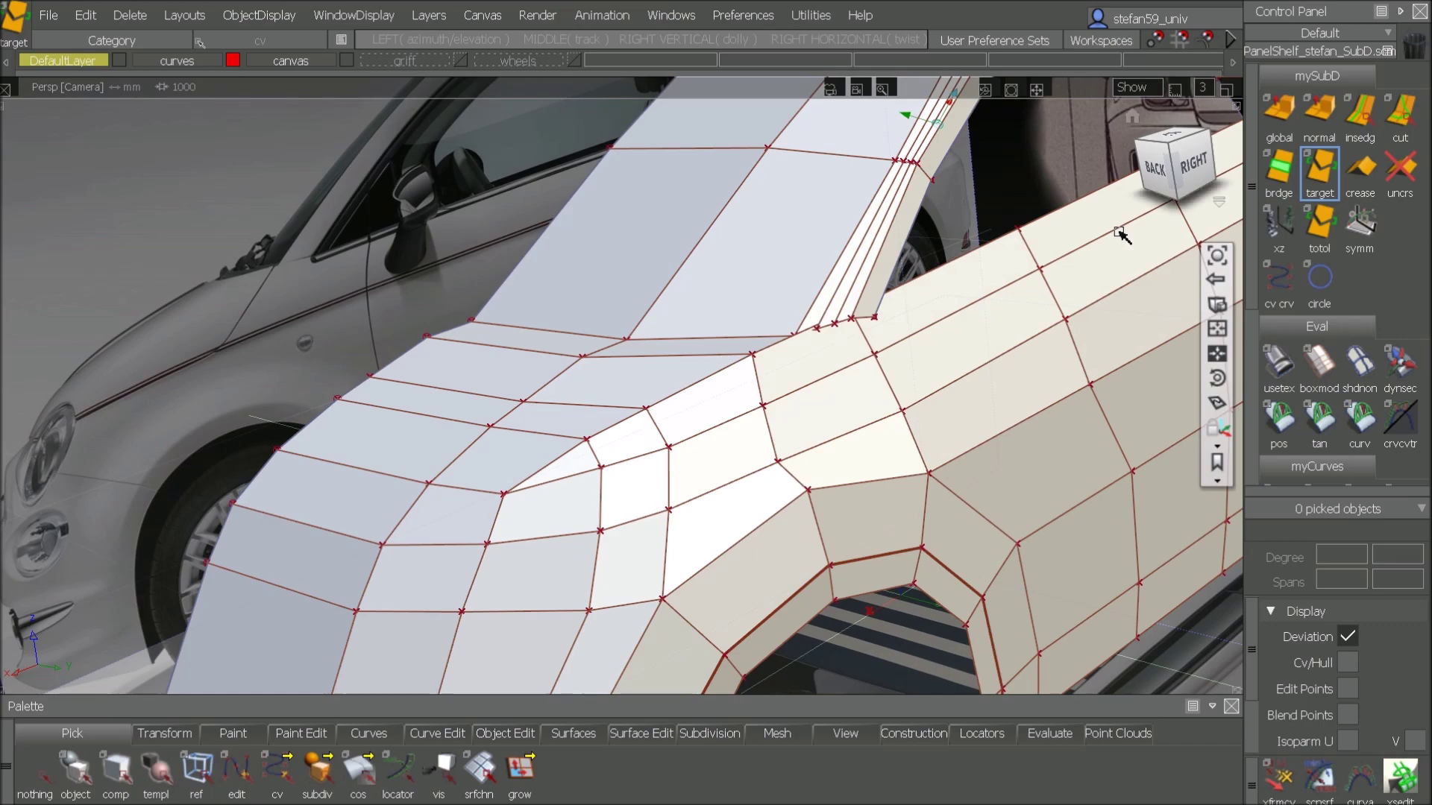
pyautogui.click(1262, 346)
pyautogui.click(1278, 364)
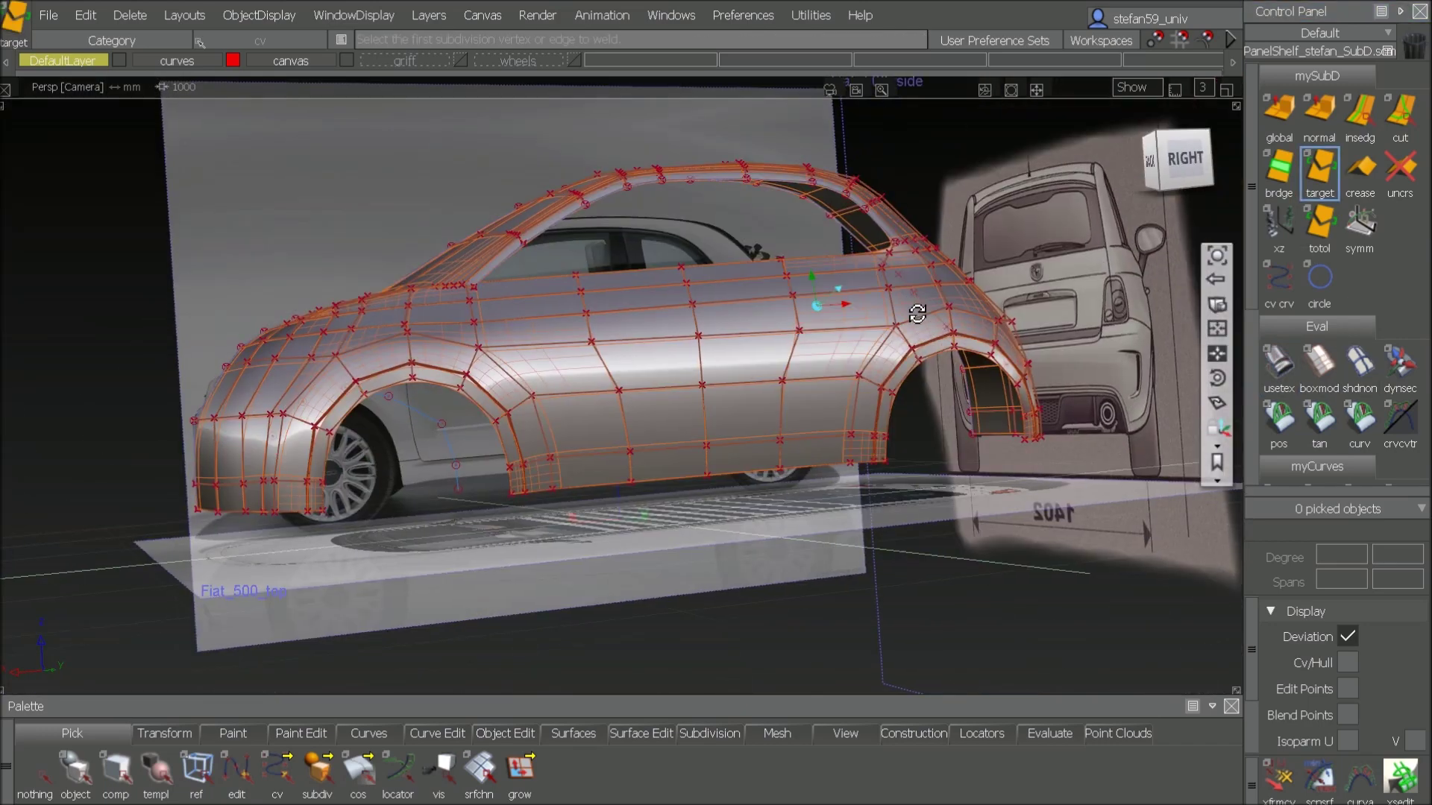
pyautogui.keyDown('alt'); pyautogui.keyDown('shift'); pyautogui.moveTo(917, 314); pyautogui.dragTo(1018, 421); pyautogui.keyUp('shift'); pyautogui.keyUp('alt')
pyautogui.keyDown('alt'); pyautogui.keyDown('shift'); pyautogui.moveTo(1018, 420); pyautogui.dragTo(1024, 416, button='right'); pyautogui.keyUp('shift'); pyautogui.keyUp('alt')
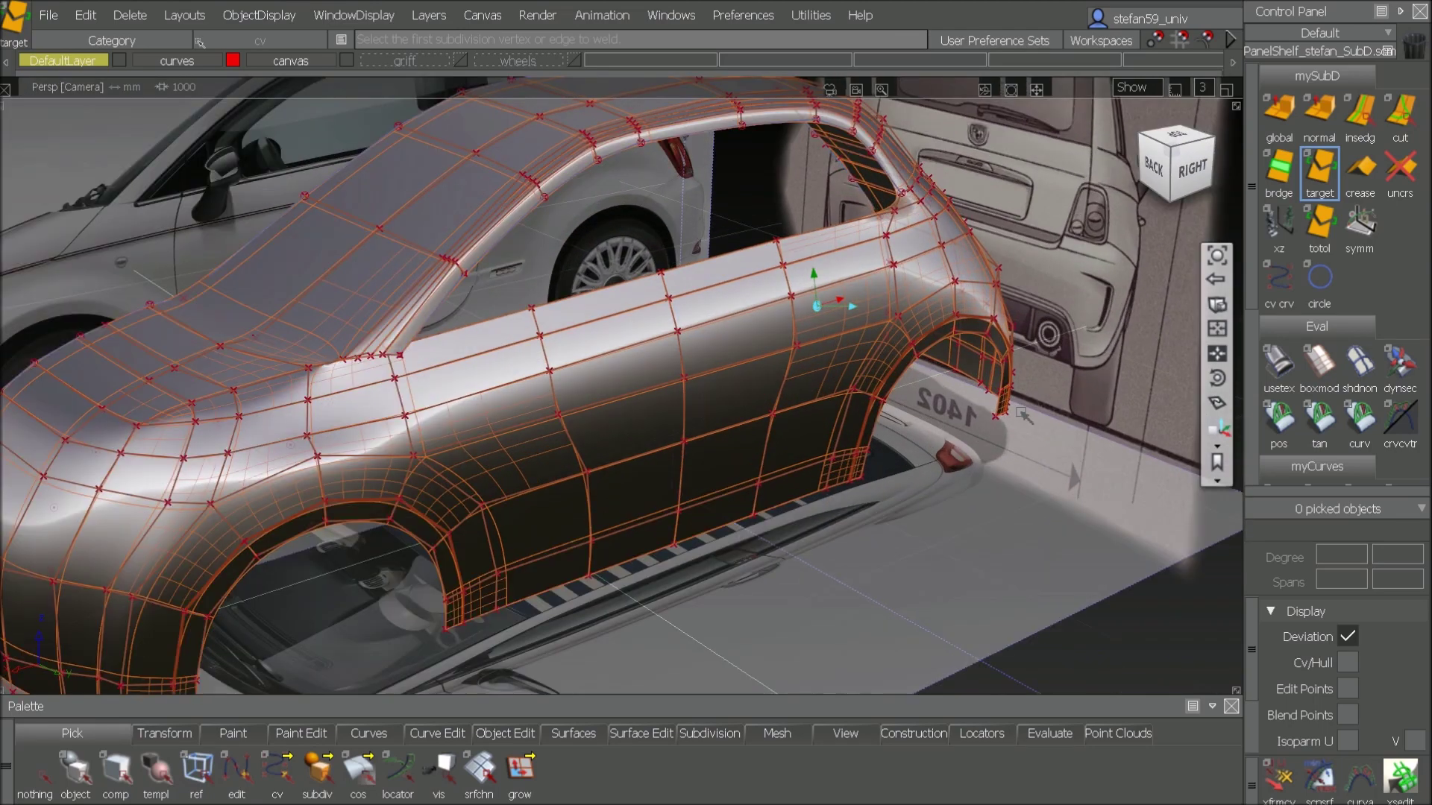
pyautogui.moveTo(903, 408)
pyautogui.keyDown('alt'); pyautogui.keyDown('shift'); pyautogui.mouseDown(button='middle')
pyautogui.moveTo(1118, 393)
pyautogui.moveTo(1119, 419)
pyautogui.mouseUp(button='middle'); pyautogui.keyUp('shift'); pyautogui.keyUp('alt')
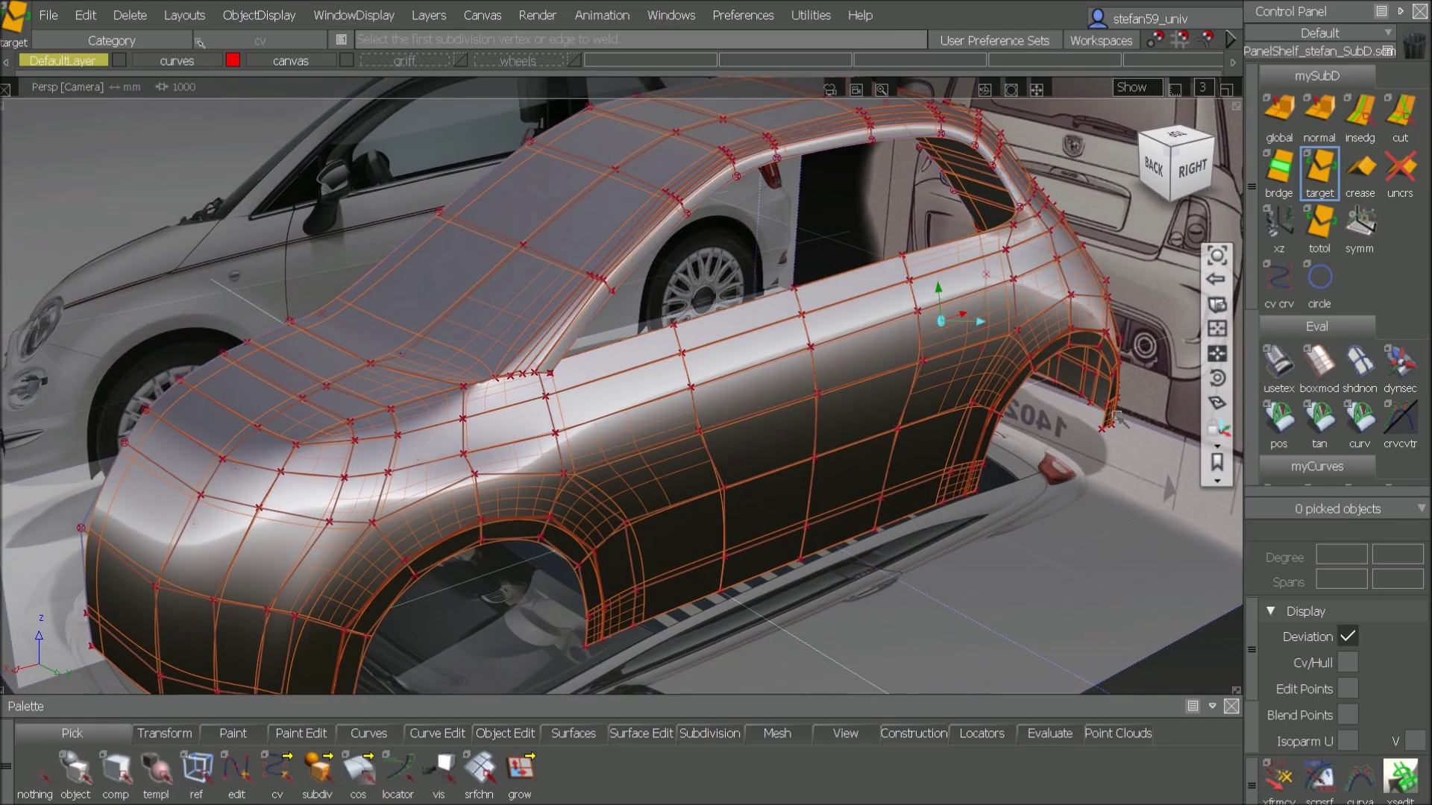
# Step: Crease the edge loop running along the body's shoulder line from the front to the rear
pyautogui.keyDown('ctrl'); pyautogui.keyDown('shift'); pyautogui.moveTo(915, 400); pyautogui.dragTo(885, 244); pyautogui.keyUp('shift'); pyautogui.keyUp('ctrl')
pyautogui.keyDown('ctrl'); pyautogui.keyDown('shift'); pyautogui.moveTo(807, 280); pyautogui.dragTo(816, 421); pyautogui.keyUp('shift'); pyautogui.keyUp('ctrl')
pyautogui.click(752, 364)
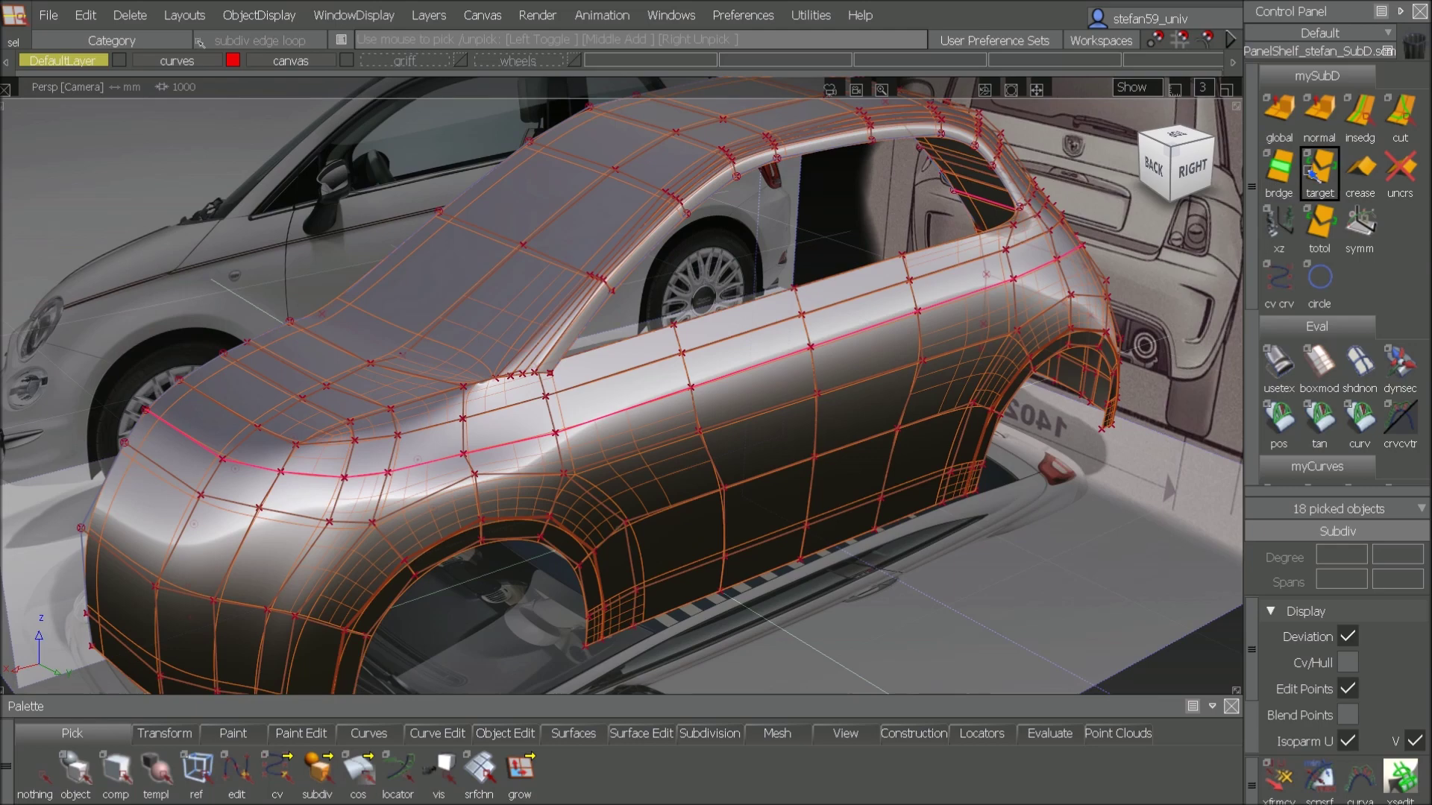
pyautogui.click(1354, 195)
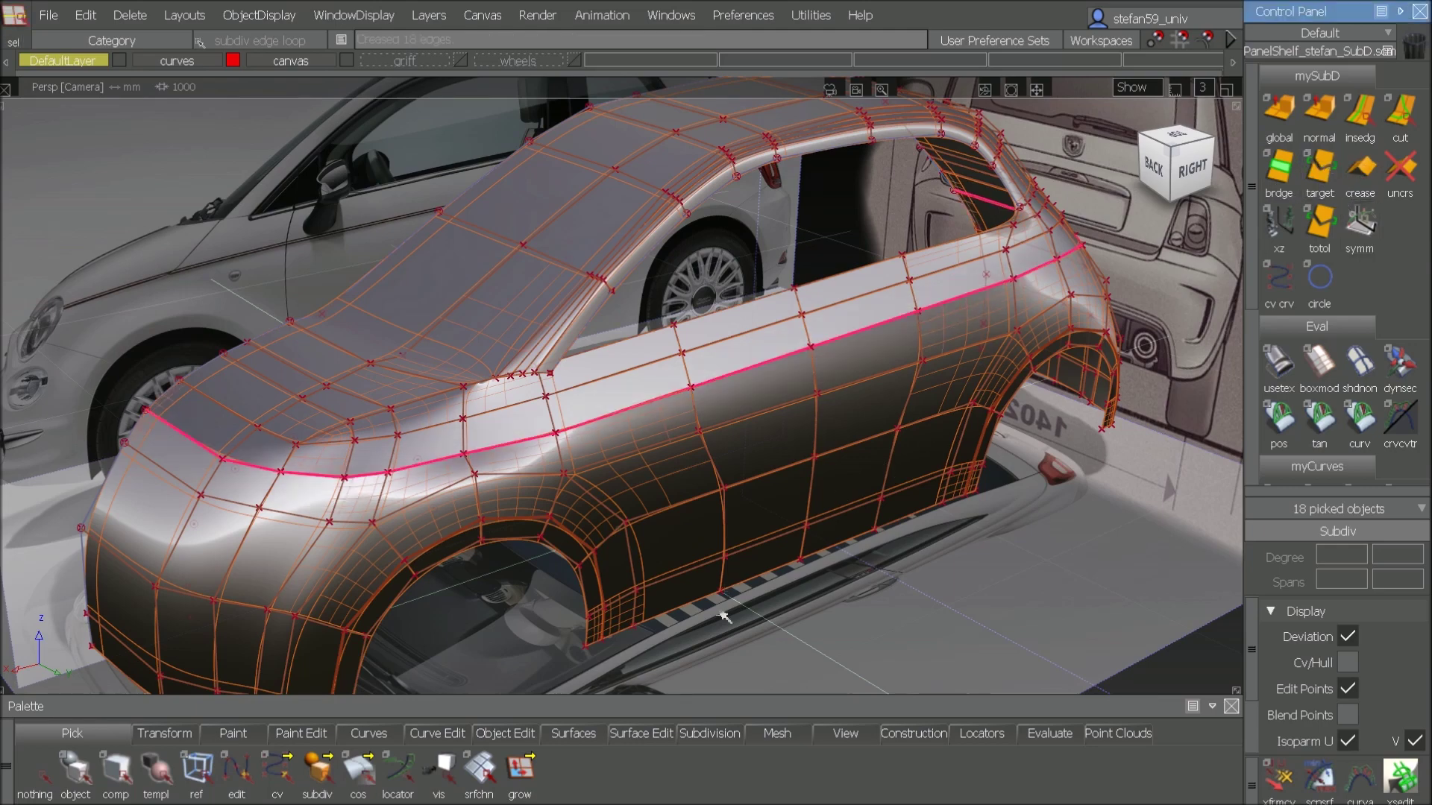
pyautogui.keyDown('alt'); pyautogui.keyDown('shift'); pyautogui.moveTo(749, 562); pyautogui.dragTo(689, 548); pyautogui.keyUp('shift'); pyautogui.keyUp('alt')
pyautogui.keyDown('alt'); pyautogui.keyDown('shift'); pyautogui.moveTo(569, 569); pyautogui.dragTo(727, 528); pyautogui.keyUp('shift'); pyautogui.keyUp('alt')
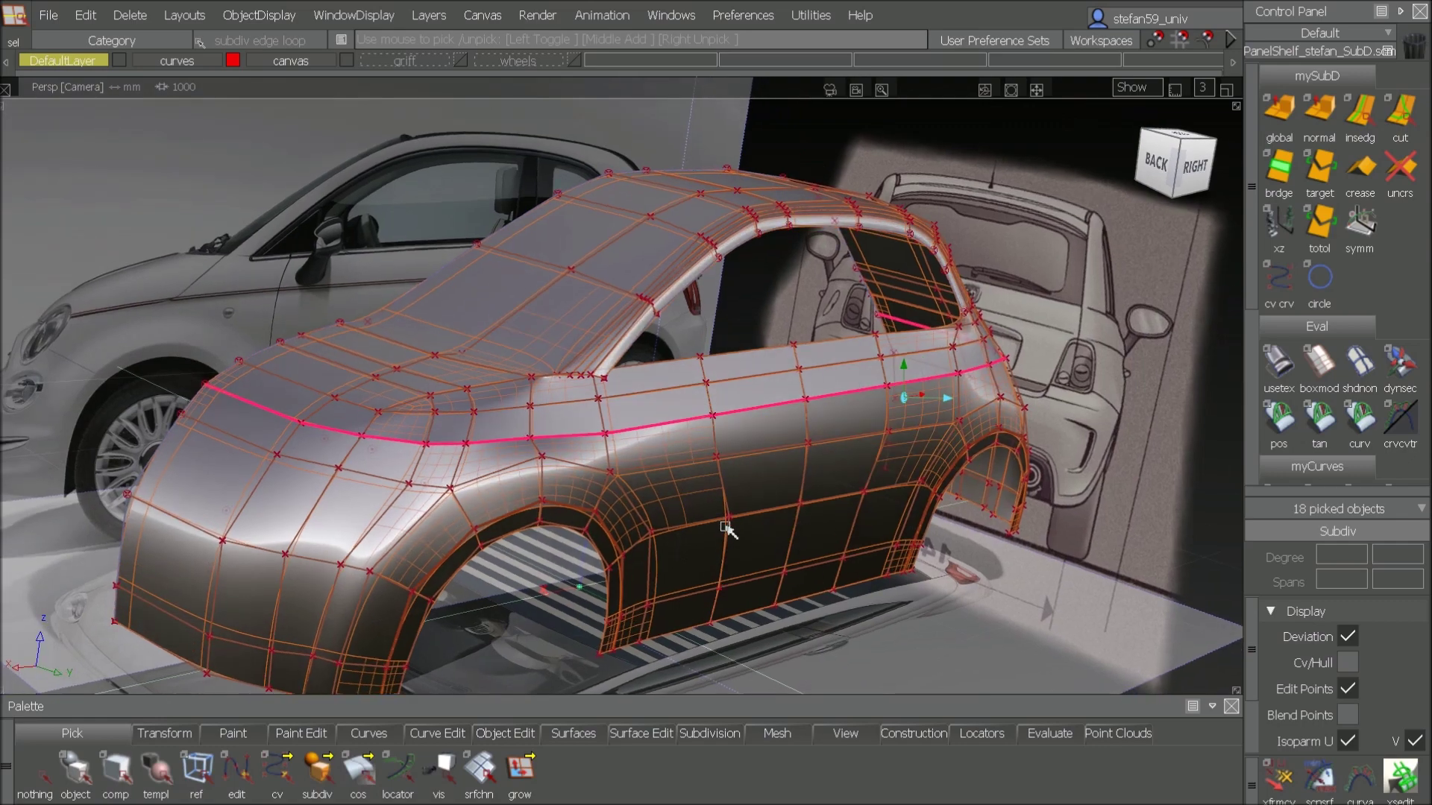
# Step: In box mode, extrude the open edge loop of the front wheel arch inward in the global direction to form the wheel well
pyautogui.keyDown('alt'); pyautogui.keyDown('shift'); pyautogui.moveTo(727, 528); pyautogui.dragTo(1160, 370, button='right'); pyautogui.keyUp('shift'); pyautogui.keyUp('alt')
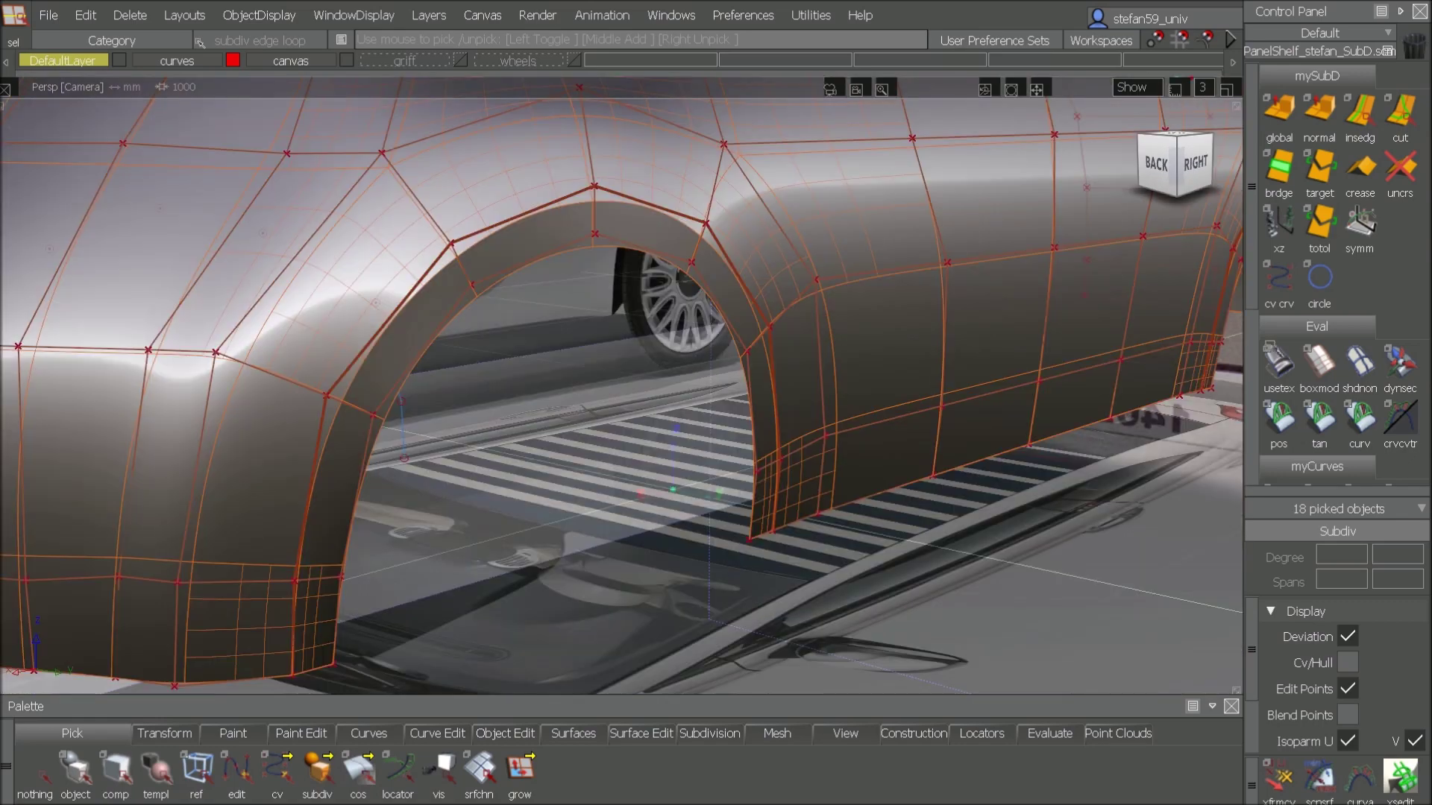
pyautogui.click(1322, 361)
pyautogui.keyDown('ctrl'); pyautogui.keyDown('shift'); pyautogui.moveTo(688, 550); pyautogui.dragTo(714, 580); pyautogui.keyUp('shift'); pyautogui.keyUp('ctrl')
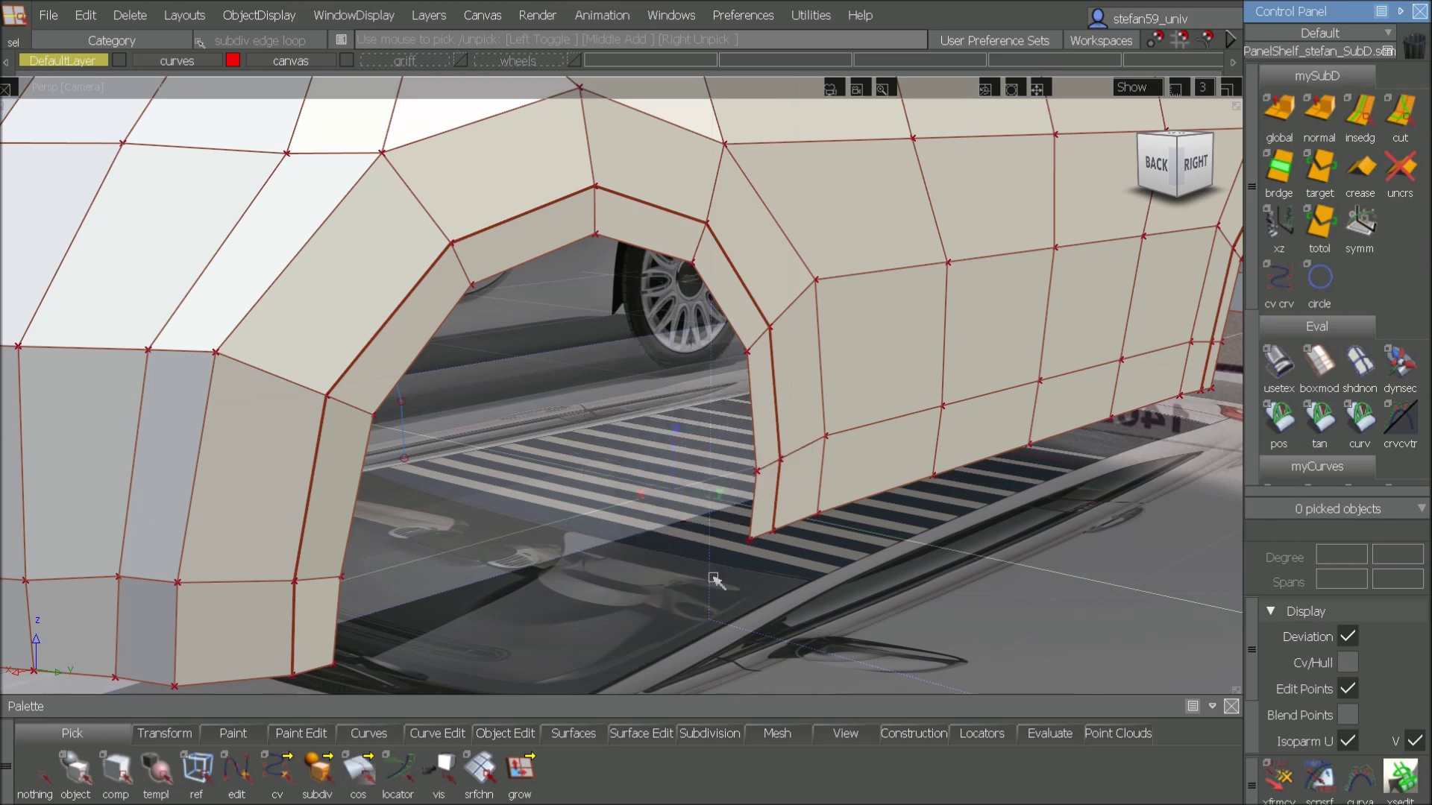
pyautogui.click(755, 515)
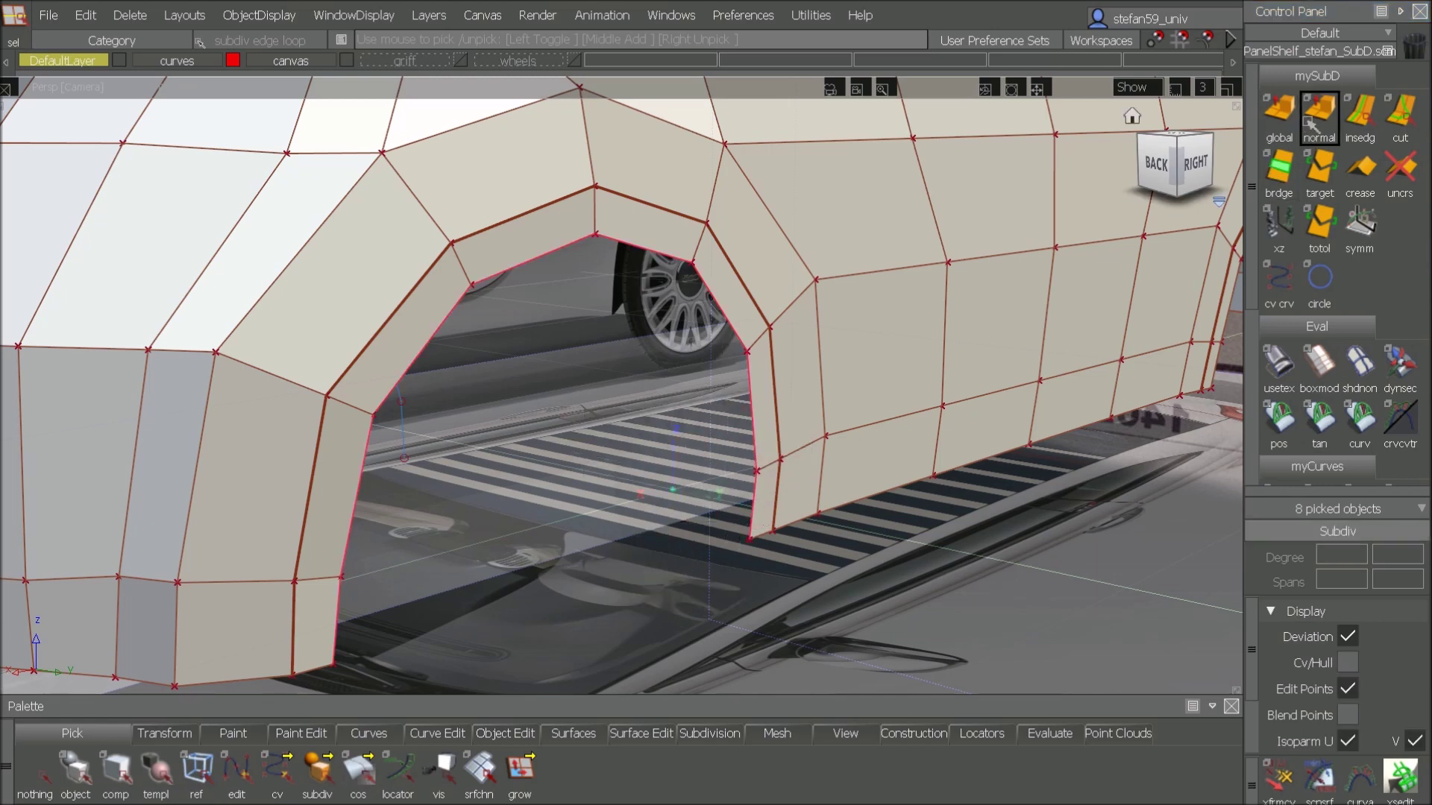
pyautogui.click(1281, 120)
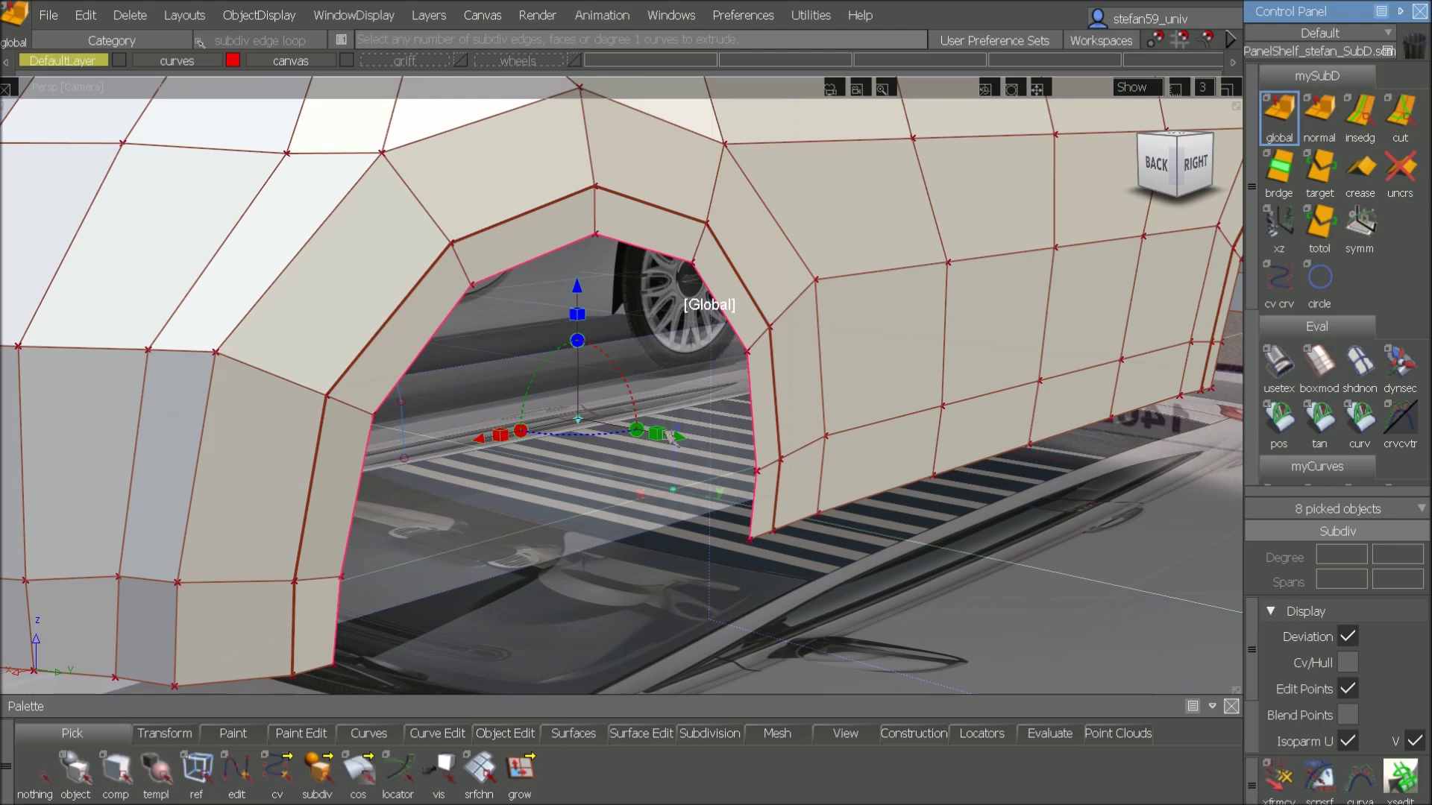
pyautogui.moveTo(681, 443); pyautogui.dragTo(465, 396)
pyautogui.keyDown('alt'); pyautogui.keyDown('shift'); pyautogui.moveTo(478, 501); pyautogui.dragTo(628, 457); pyautogui.keyUp('shift'); pyautogui.keyUp('alt')
pyautogui.keyDown('alt'); pyautogui.keyDown('shift'); pyautogui.moveTo(544, 524); pyautogui.dragTo(726, 515); pyautogui.keyUp('shift'); pyautogui.keyUp('alt')
pyautogui.keyDown('alt'); pyautogui.keyDown('shift'); pyautogui.moveTo(725, 515); pyautogui.dragTo(1193, 402, button='middle'); pyautogui.keyUp('shift'); pyautogui.keyUp('alt')
pyautogui.moveTo(553, 417); pyautogui.dragTo(184, 495)
pyautogui.keyDown('alt'); pyautogui.keyDown('shift'); pyautogui.moveTo(561, 445); pyautogui.dragTo(515, 441); pyautogui.keyUp('shift'); pyautogui.keyUp('alt')
pyautogui.keyDown('alt'); pyautogui.keyDown('shift'); pyautogui.moveTo(943, 306); pyautogui.dragTo(481, 433); pyautogui.keyUp('shift'); pyautogui.keyUp('alt')
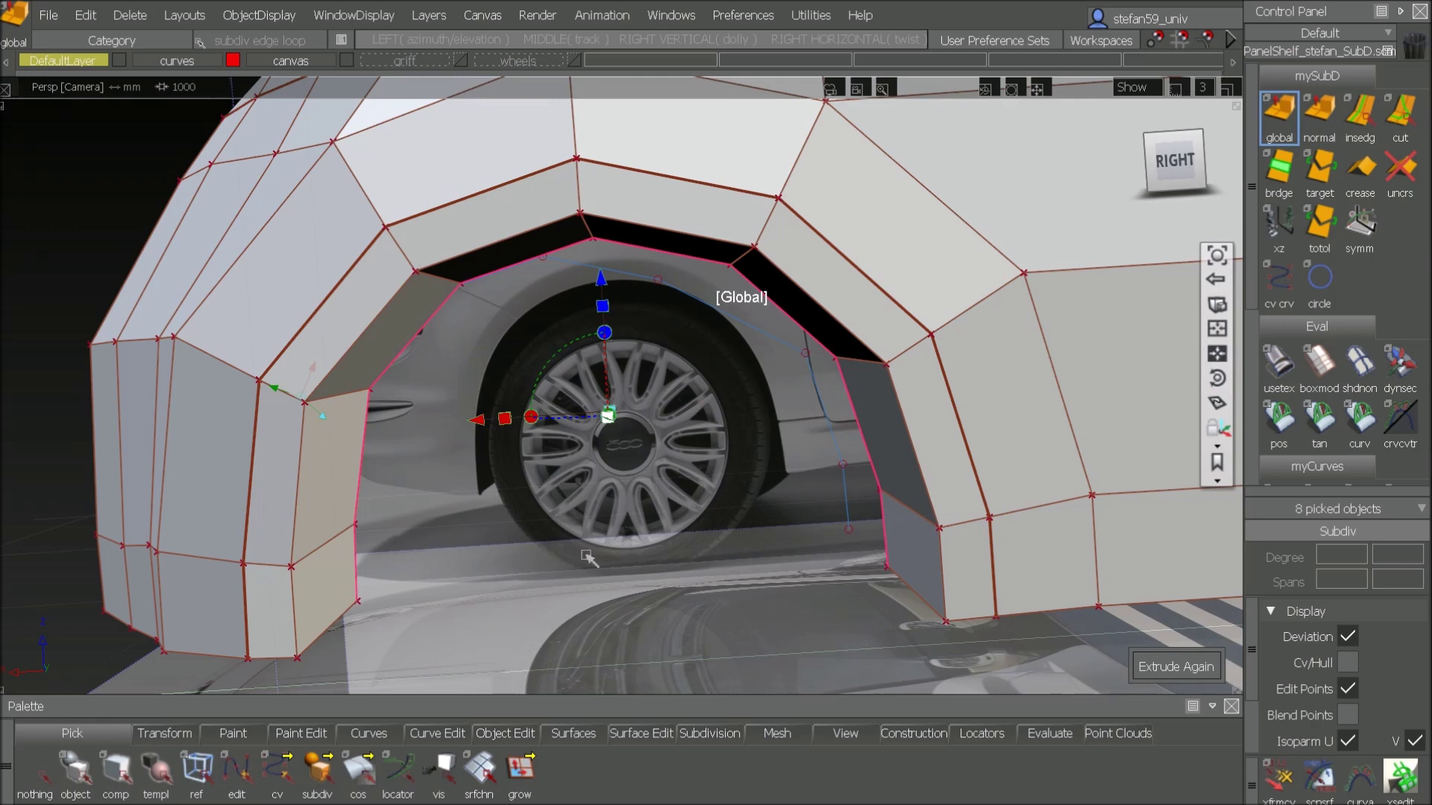
pyautogui.keyDown('ctrl'); pyautogui.keyDown('shift'); pyautogui.moveTo(569, 520); pyautogui.dragTo(556, 353); pyautogui.keyUp('shift'); pyautogui.keyUp('ctrl')
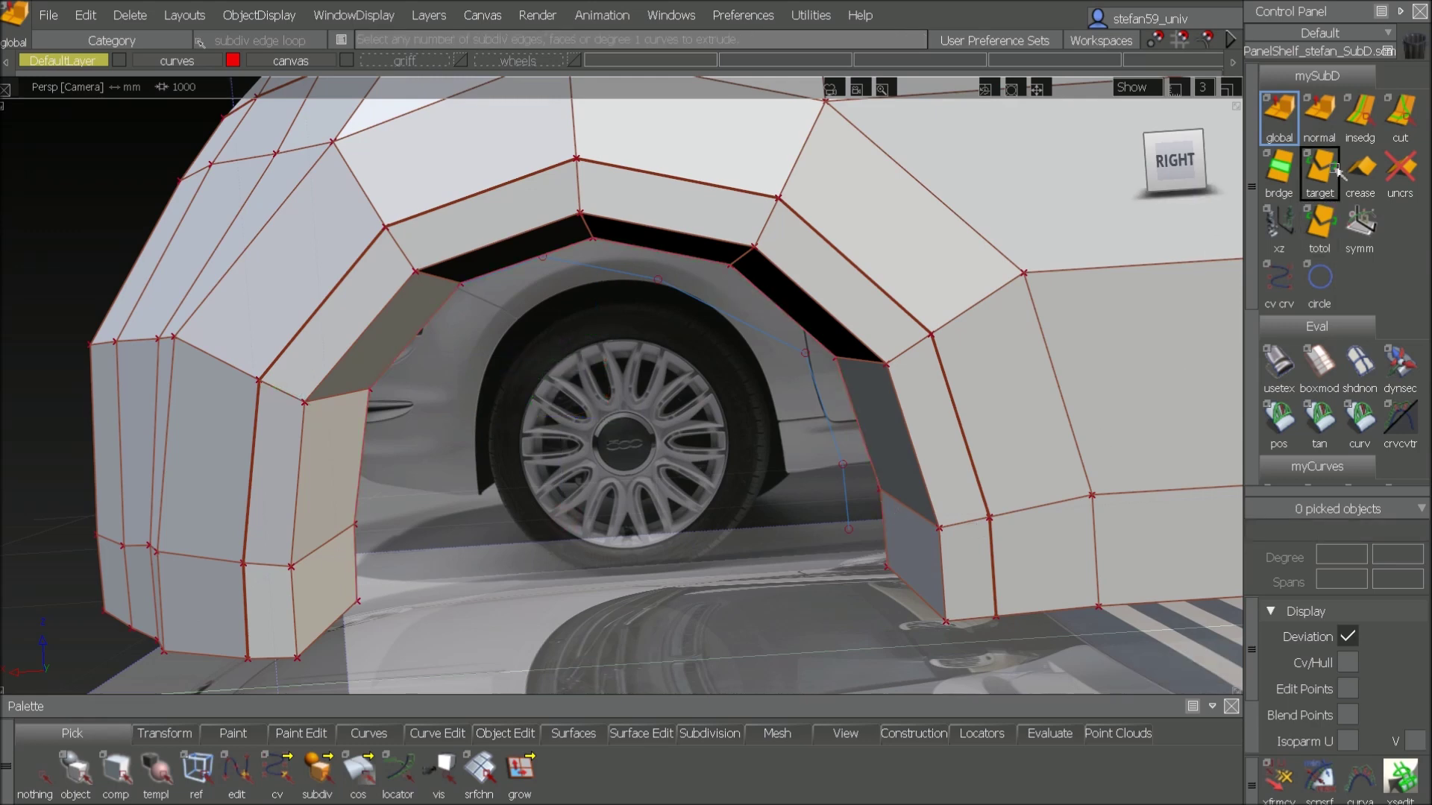
# Step: Bridge the three inner edges on each side of the front wheel well with 2 divisions
pyautogui.doubleClick(1279, 170)
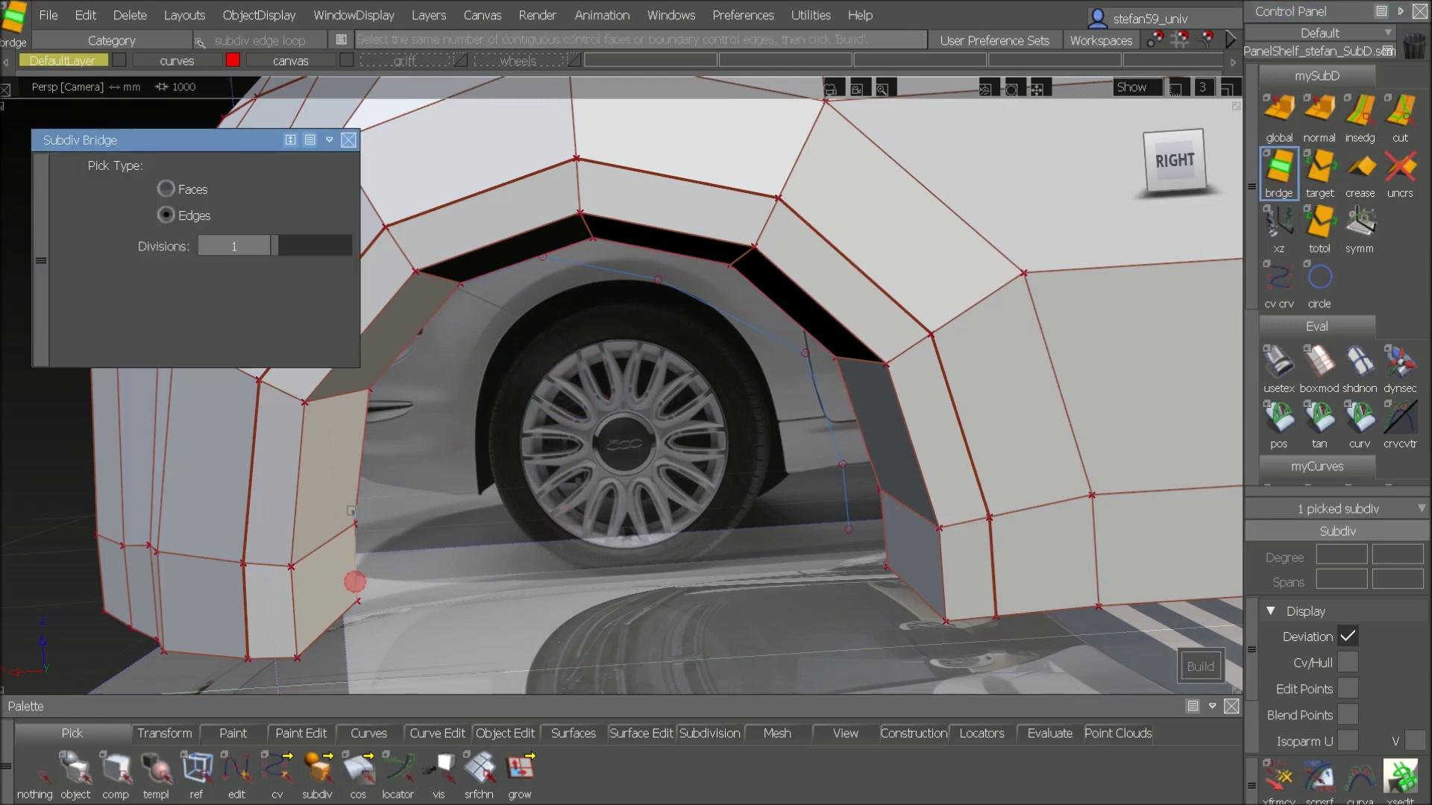
pyautogui.click(355, 582)
pyautogui.click(913, 553)
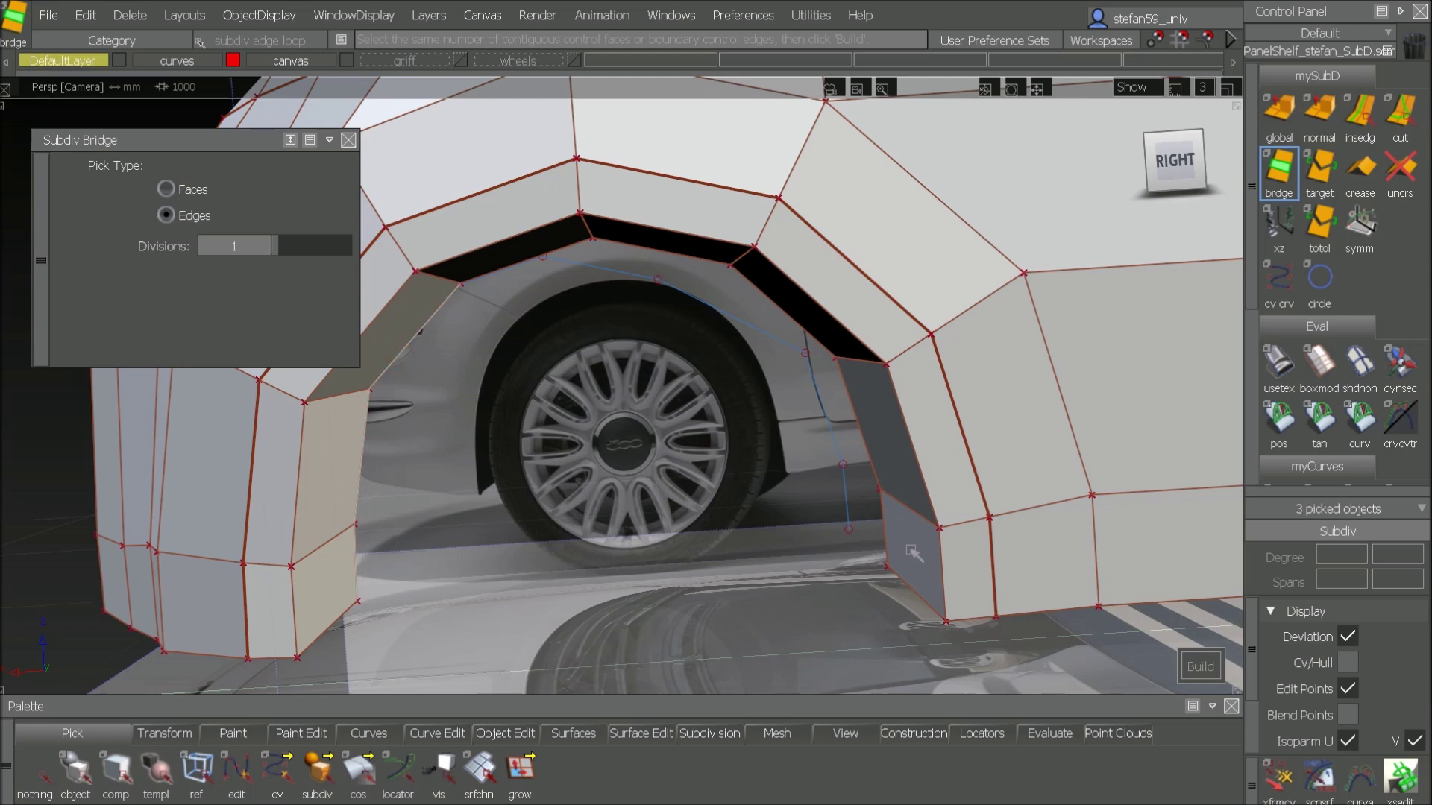
pyautogui.click(882, 540)
pyautogui.click(864, 446)
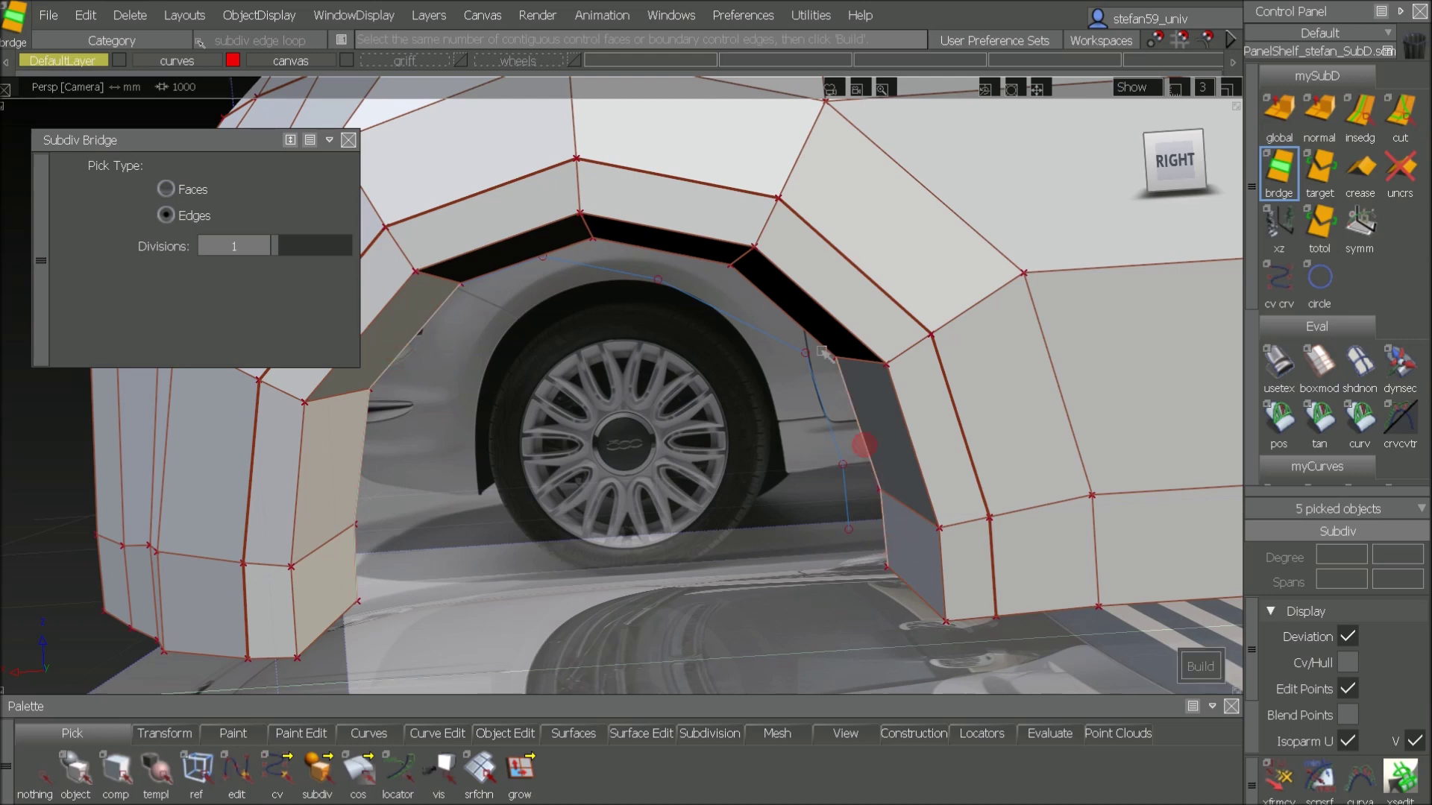
pyautogui.click(771, 300)
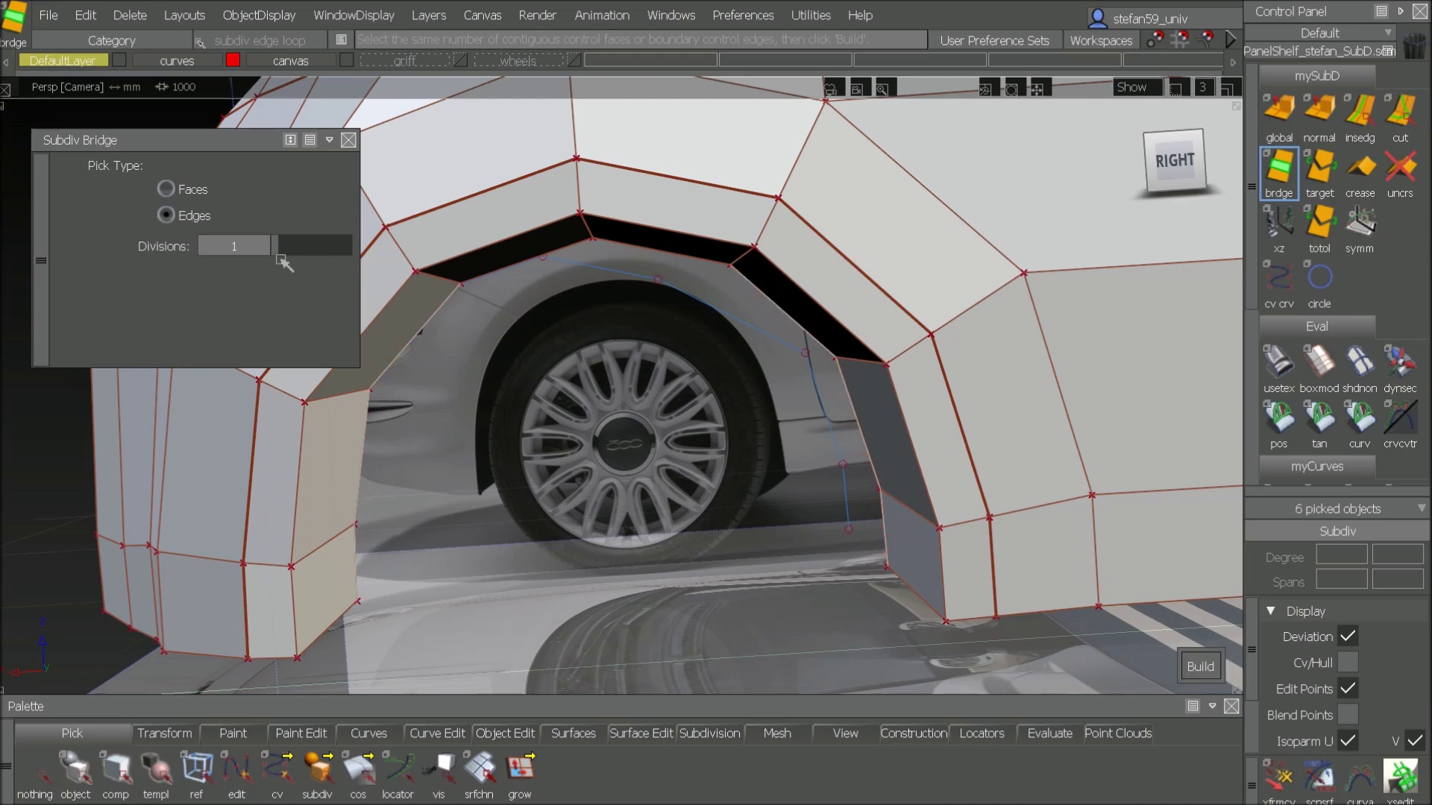
pyautogui.click(282, 249)
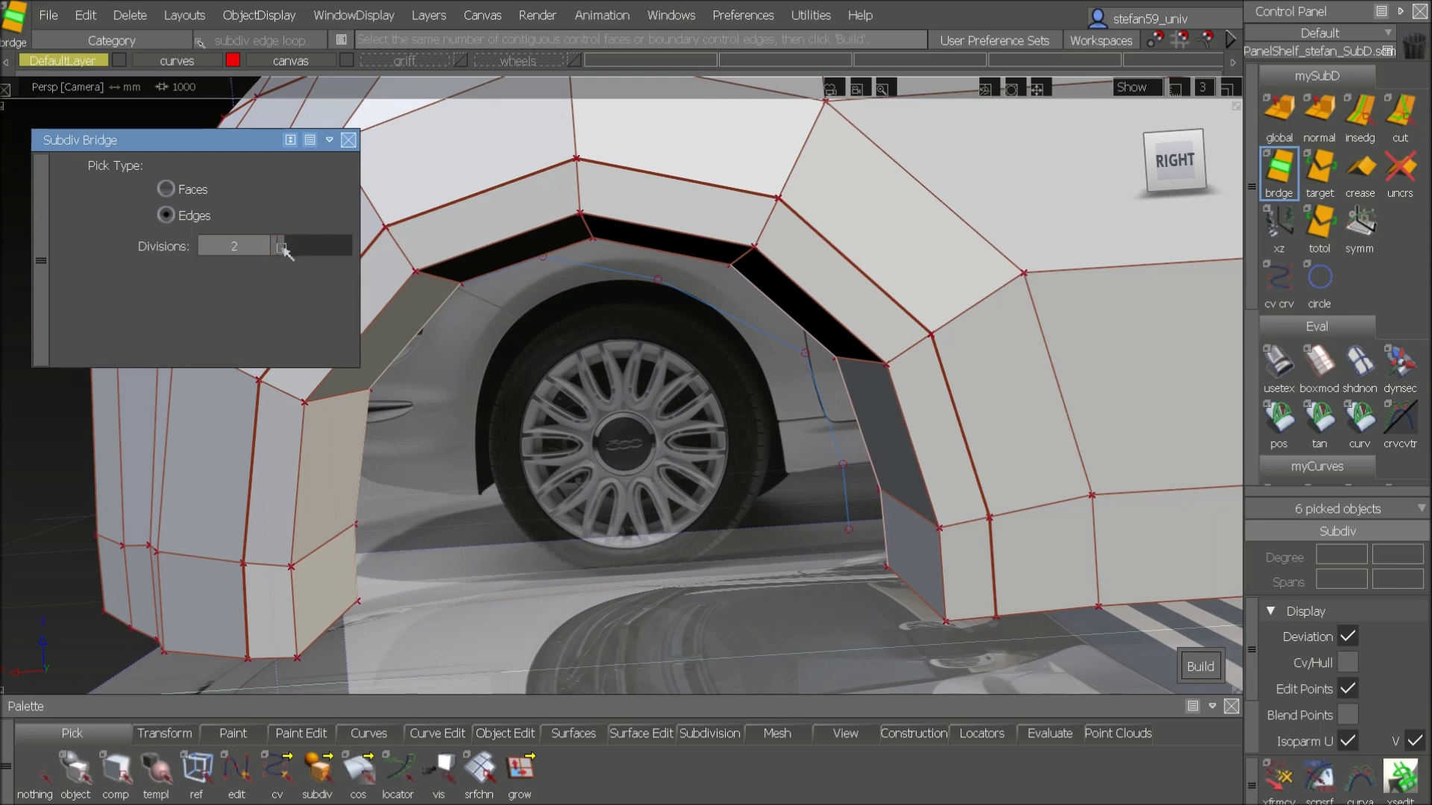
pyautogui.press('space')
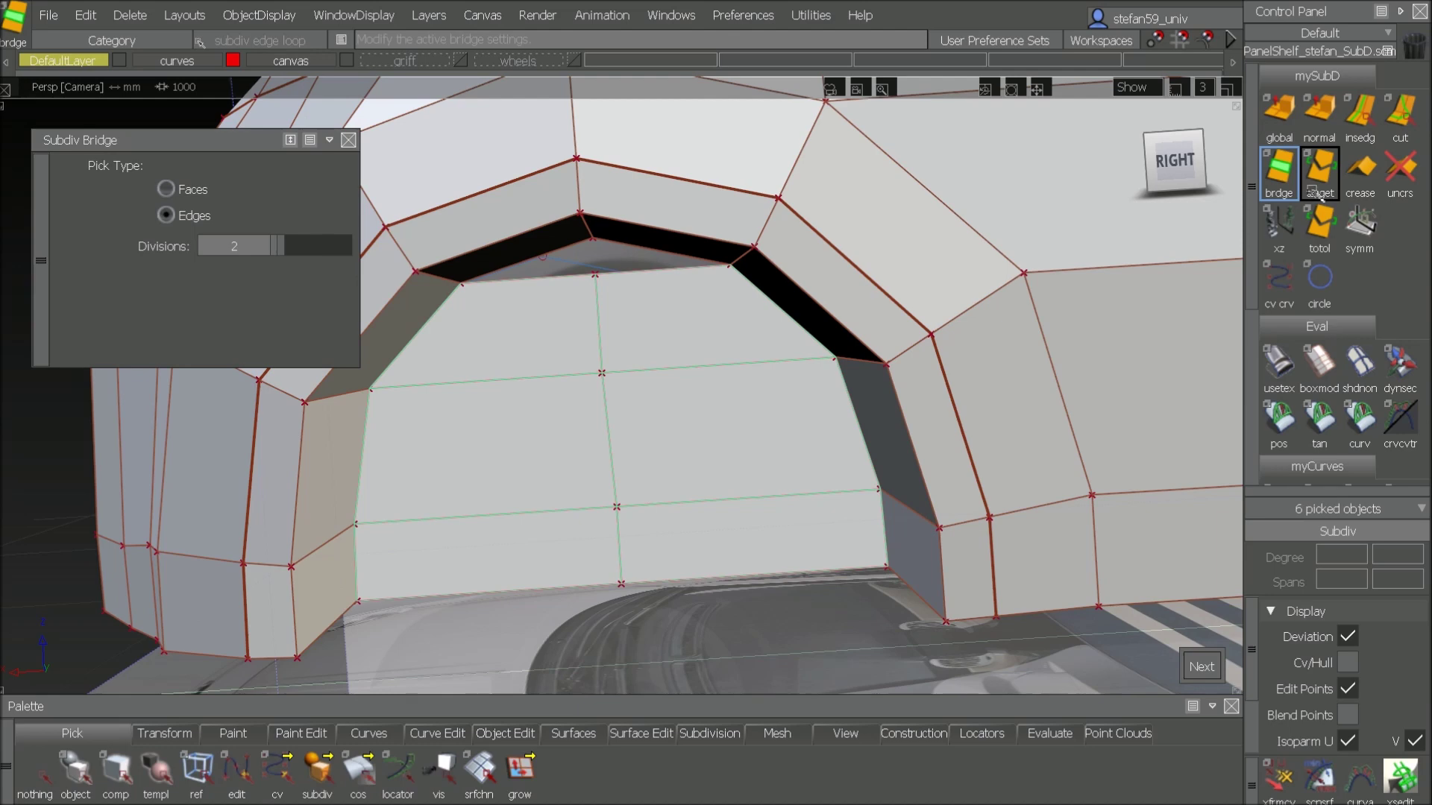
# Step: Target-weld the bridge's upper middle vertex to the apex of the front wheel well's inner edge
pyautogui.click(1320, 179)
pyautogui.click(594, 274)
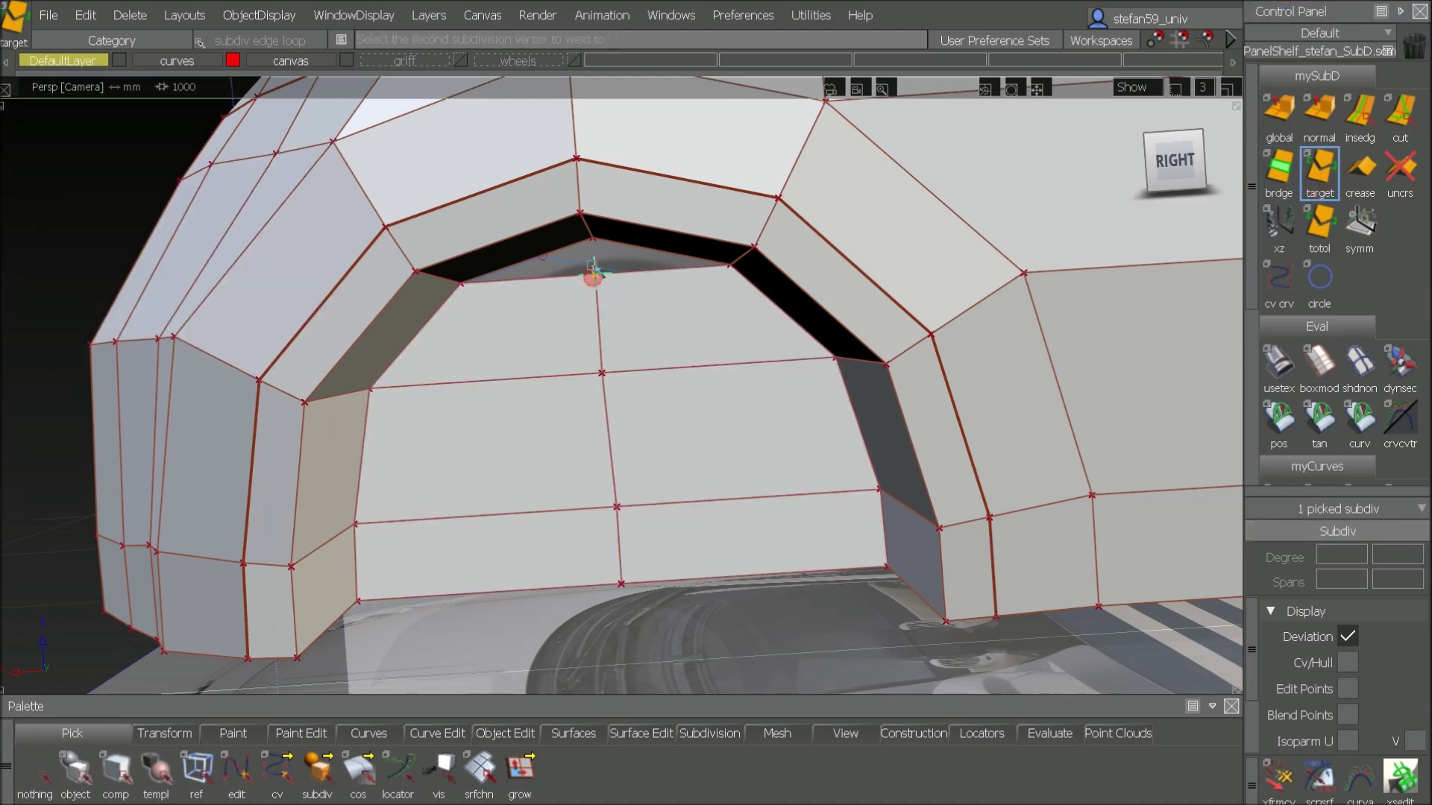
pyautogui.click(595, 240)
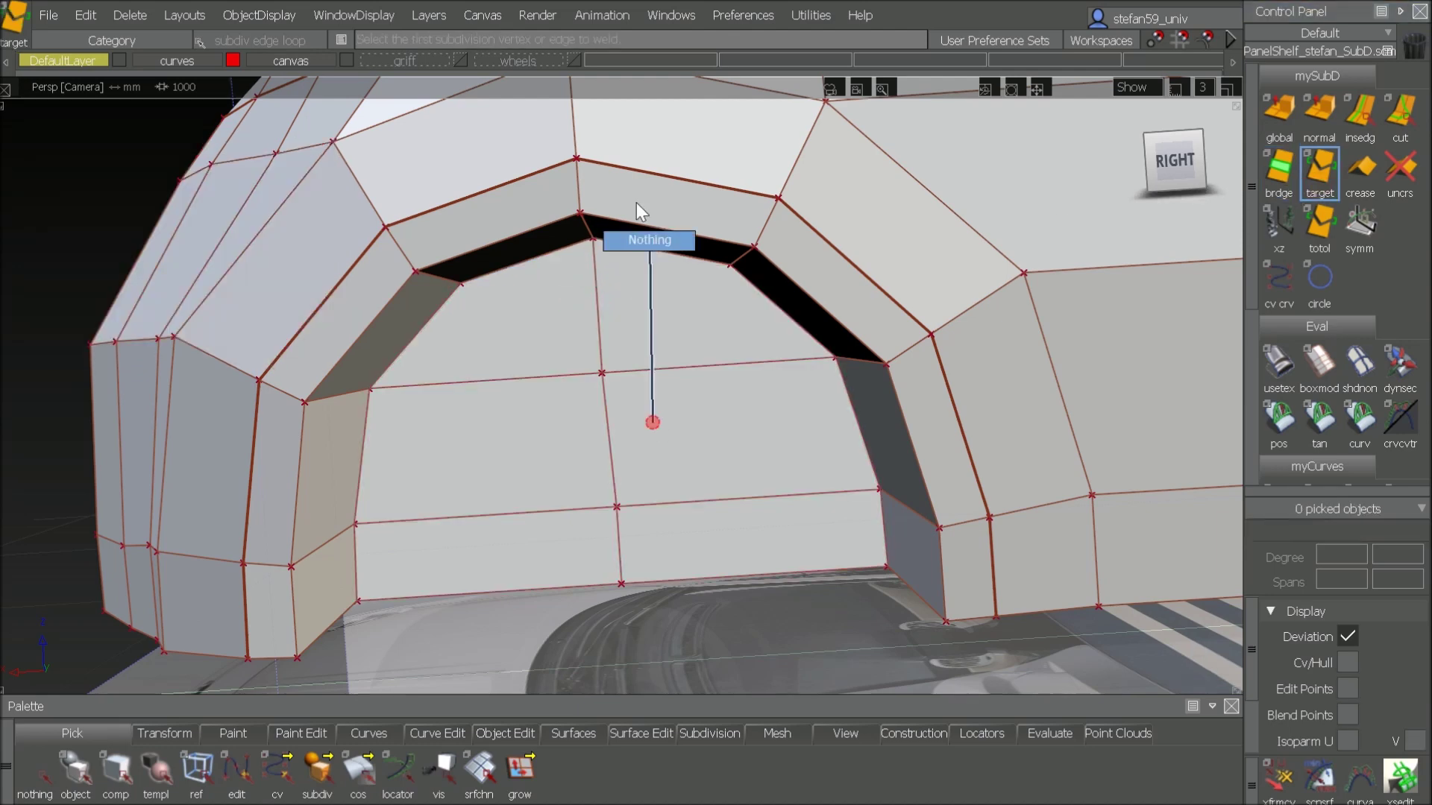
# Step: Crease the edge loop around the front wheel arch where the wheel well begins
pyautogui.keyDown('ctrl'); pyautogui.keyDown('shift'); pyautogui.moveTo(677, 481); pyautogui.dragTo(689, 617); pyautogui.keyUp('shift'); pyautogui.keyUp('ctrl')
pyautogui.click(922, 484)
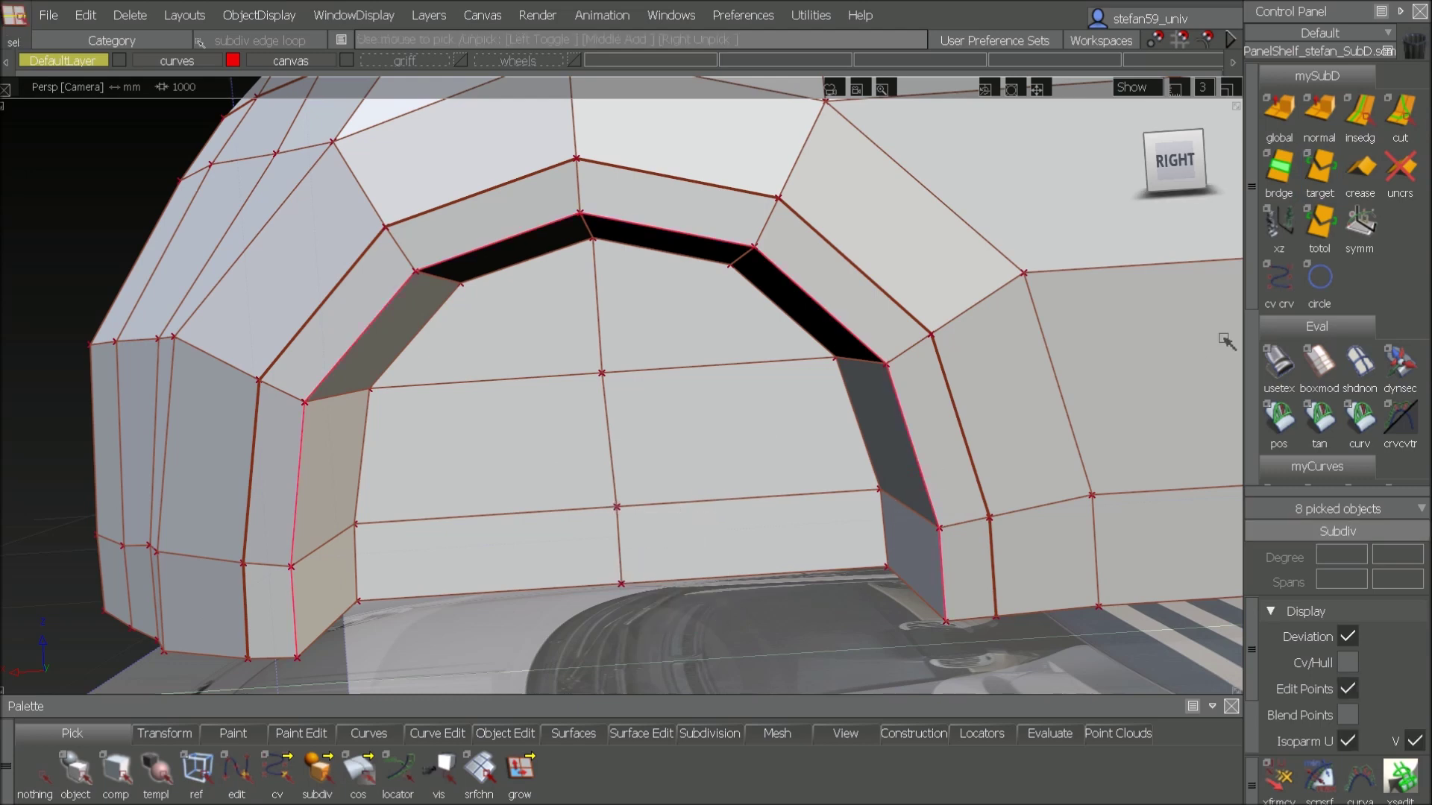
pyautogui.click(1359, 167)
pyautogui.click(745, 483)
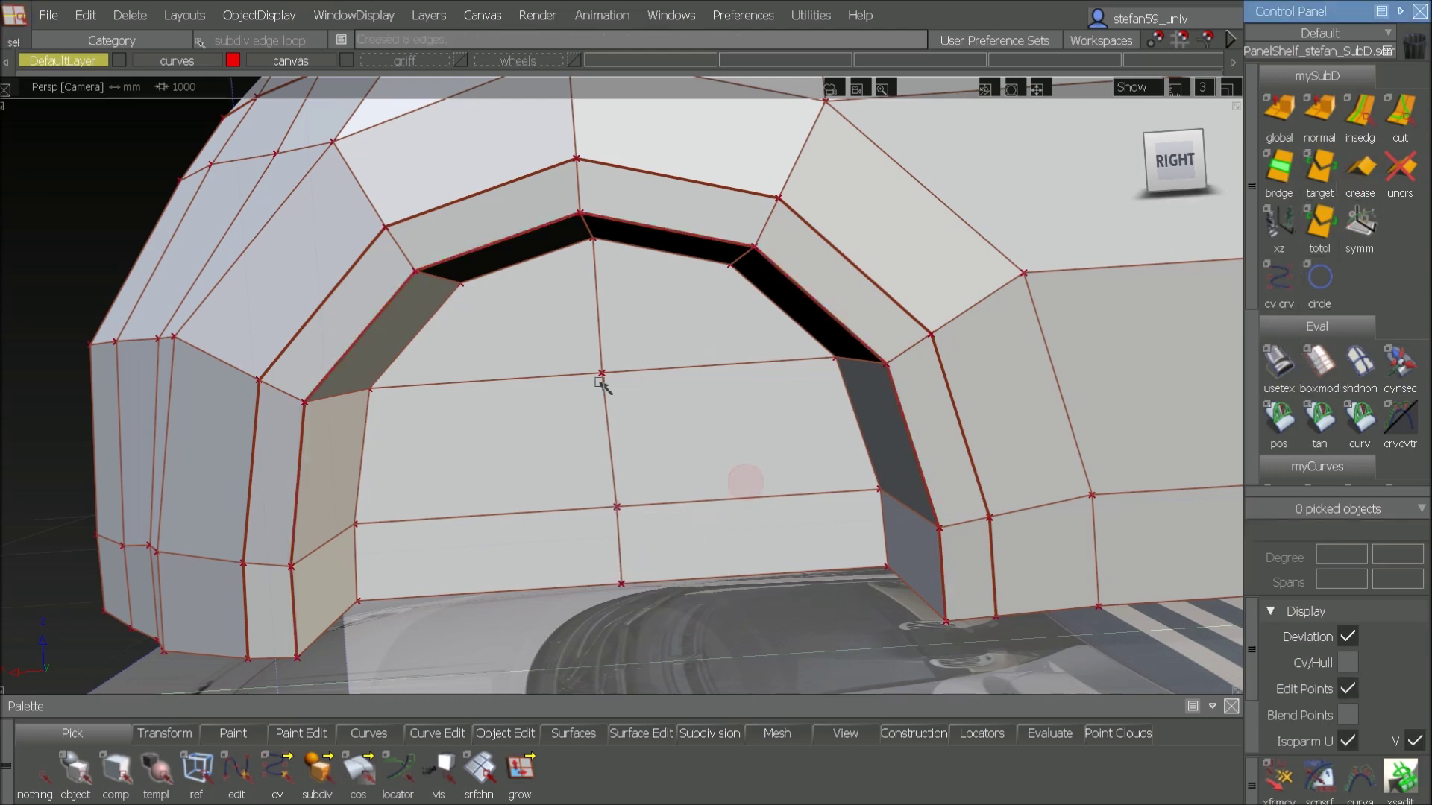
# Step: Check the front wheel well in smooth shaded display
pyautogui.click(1278, 364)
pyautogui.keyDown('alt'); pyautogui.keyDown('shift'); pyautogui.moveTo(543, 467); pyautogui.dragTo(887, 456); pyautogui.keyUp('shift'); pyautogui.keyUp('alt')
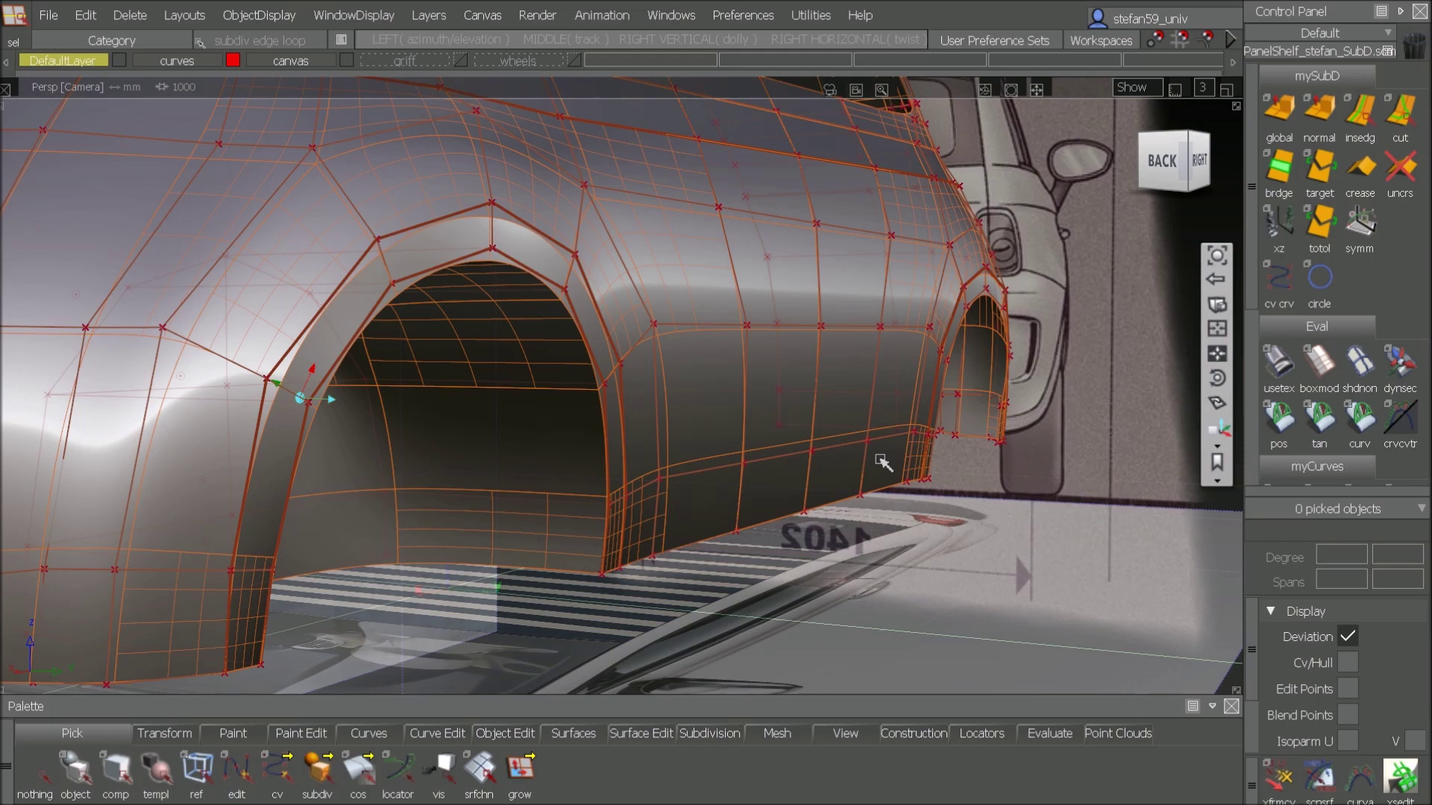
pyautogui.click(944, 425)
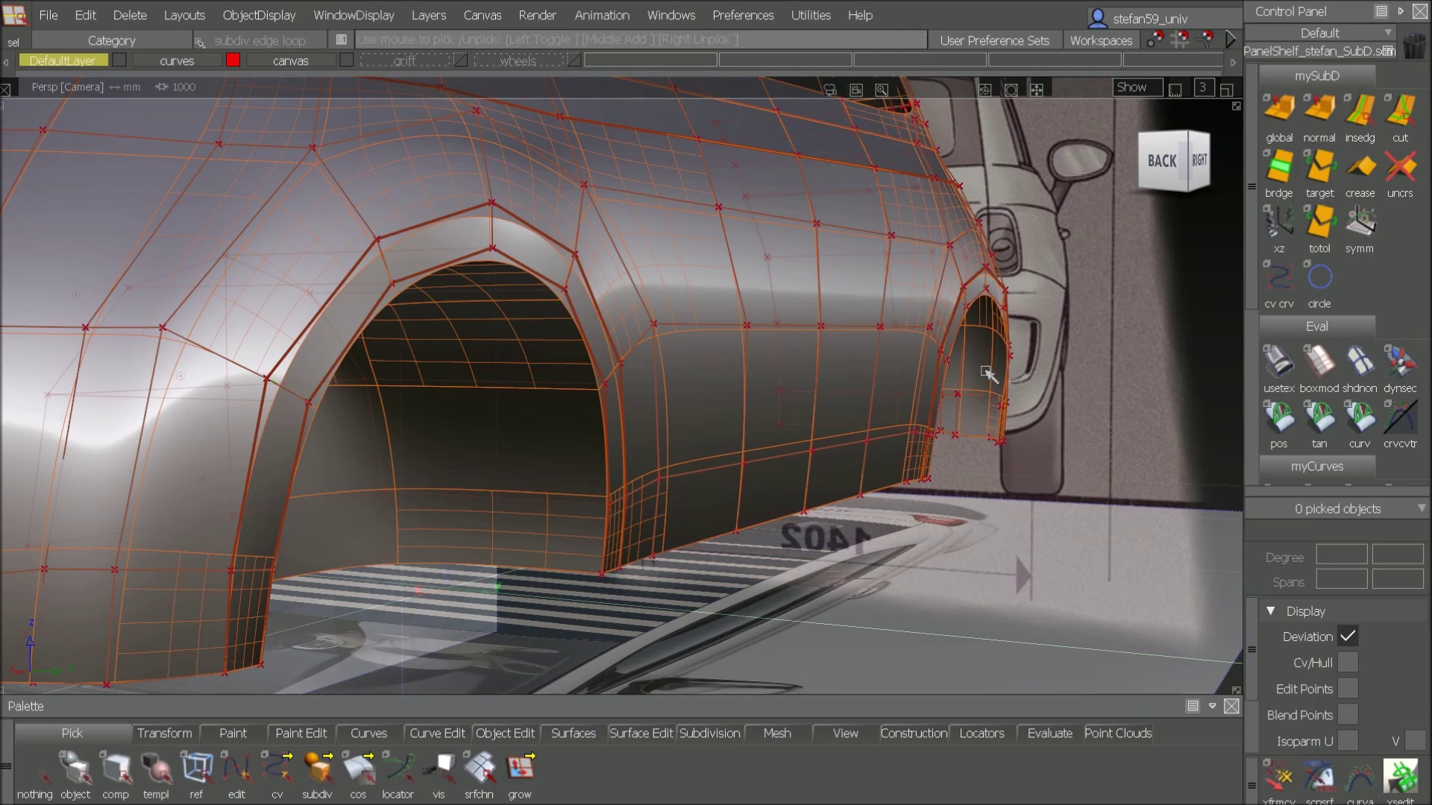
# Step: In box mode, extrude the open edge loop of the rear wheel arch inward in the global direction
pyautogui.hotkey('shift', 'alt')
pyautogui.keyDown('alt'); pyautogui.keyDown('shift'); pyautogui.moveTo(972, 391); pyautogui.dragTo(706, 460, button='middle'); pyautogui.keyUp('shift'); pyautogui.keyUp('alt')
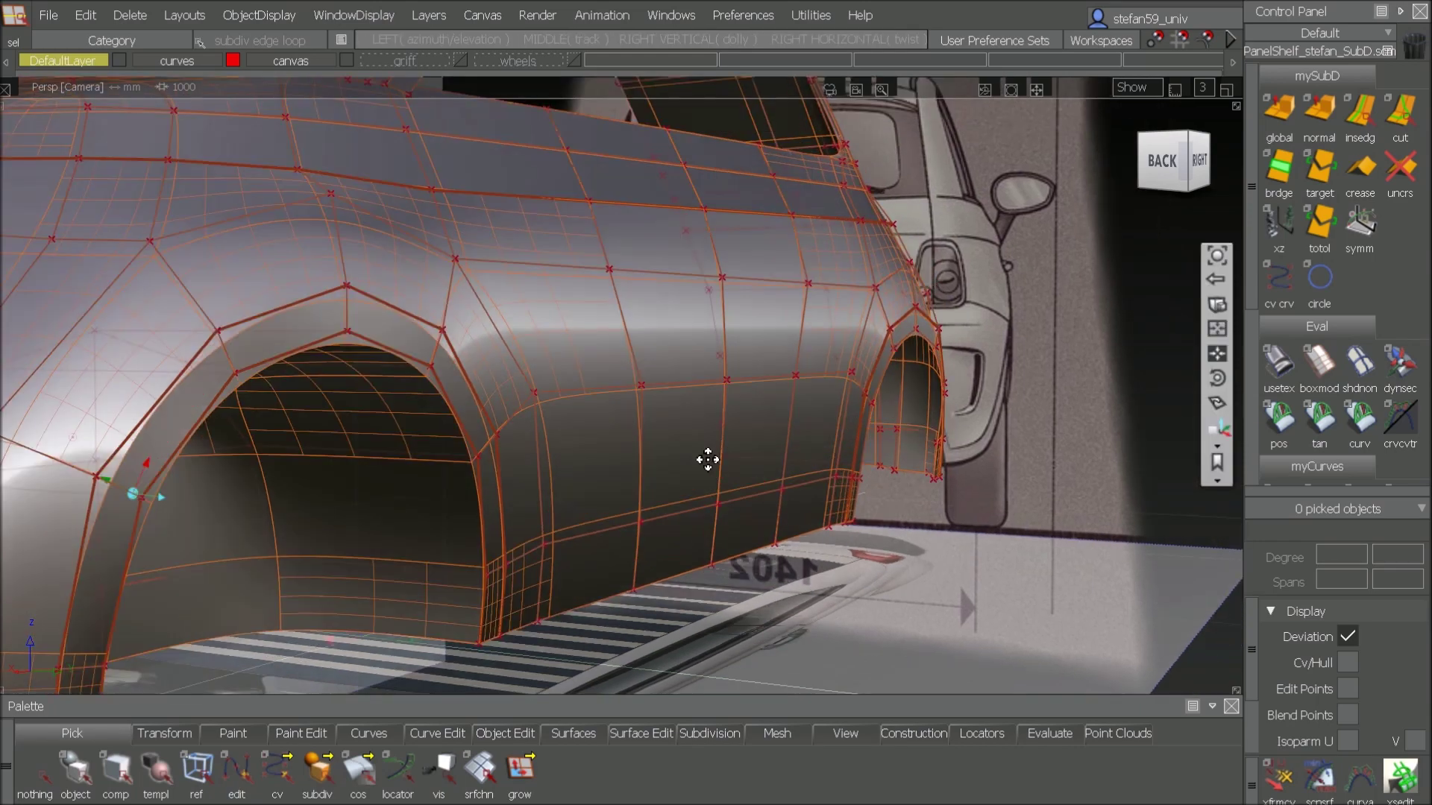
pyautogui.keyDown('alt'); pyautogui.keyDown('shift'); pyautogui.moveTo(706, 460); pyautogui.dragTo(850, 355, button='right'); pyautogui.keyUp('shift'); pyautogui.keyUp('alt')
pyautogui.keyDown('alt'); pyautogui.keyDown('shift'); pyautogui.moveTo(850, 355); pyautogui.dragTo(852, 346, button='middle'); pyautogui.keyUp('shift'); pyautogui.keyUp('alt')
pyautogui.click(1329, 375)
pyautogui.keyDown('ctrl'); pyautogui.keyDown('shift'); pyautogui.moveTo(477, 518); pyautogui.dragTo(479, 662); pyautogui.keyUp('shift'); pyautogui.keyUp('ctrl')
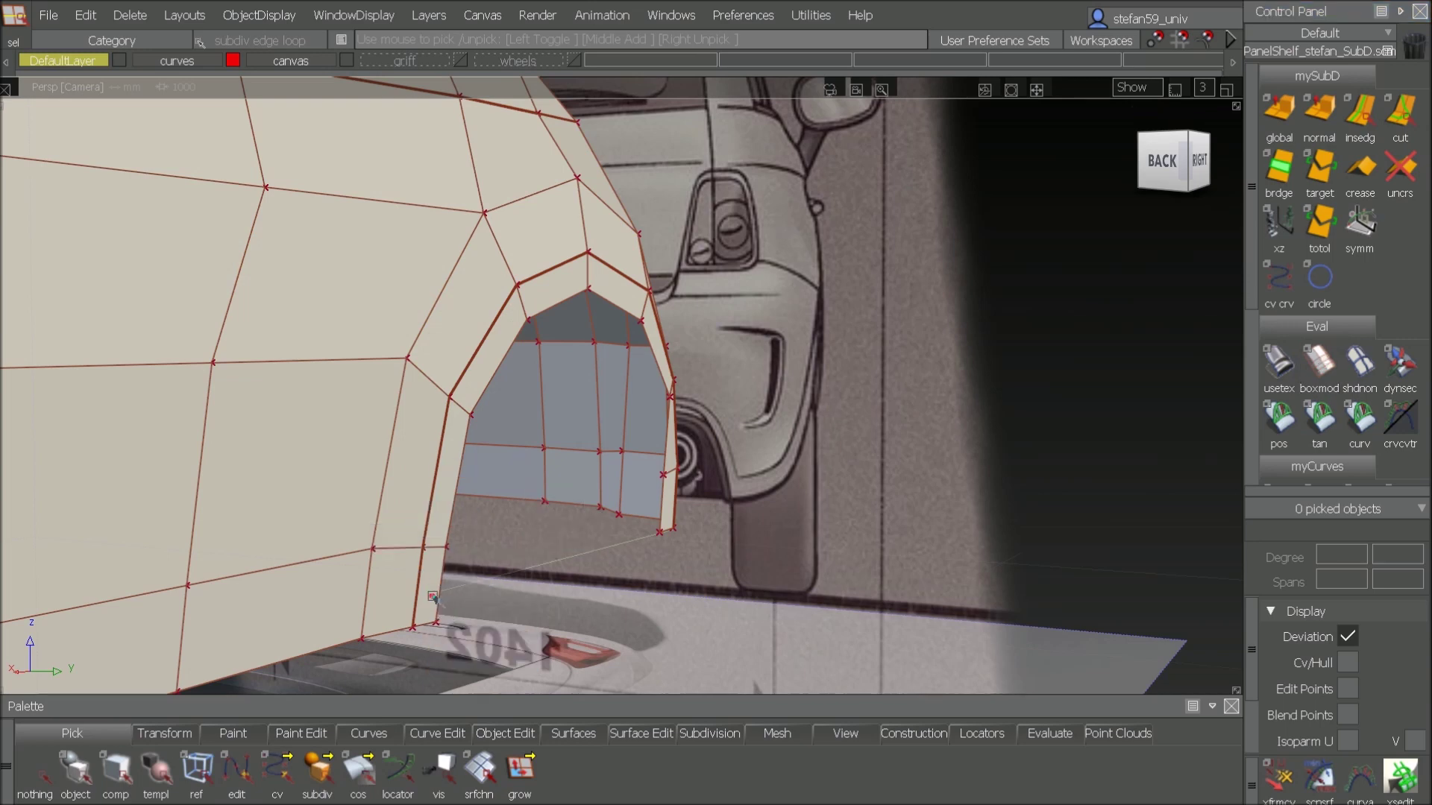
pyautogui.click(439, 598)
pyautogui.click(1281, 114)
pyautogui.moveTo(708, 446); pyautogui.dragTo(473, 433)
# Step: Bridge the three inner edges on each side of the rear wheel well with 2 divisions
pyautogui.keyDown('alt'); pyautogui.keyDown('shift'); pyautogui.moveTo(750, 544); pyautogui.dragTo(351, 567); pyautogui.keyUp('shift'); pyautogui.keyUp('alt')
pyautogui.click(1279, 172)
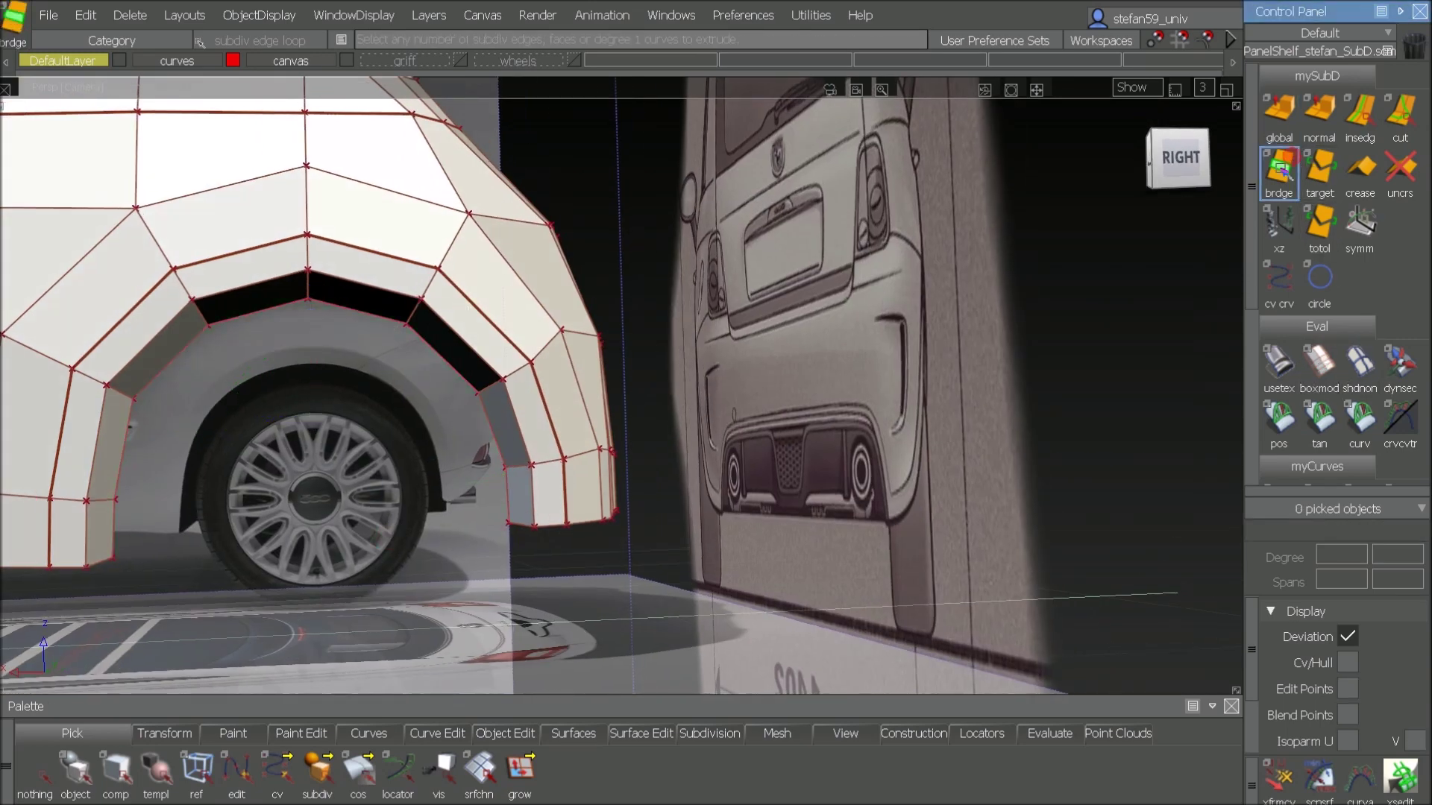
pyautogui.click(151, 386)
pyautogui.click(505, 505)
pyautogui.click(490, 429)
pyautogui.click(444, 362)
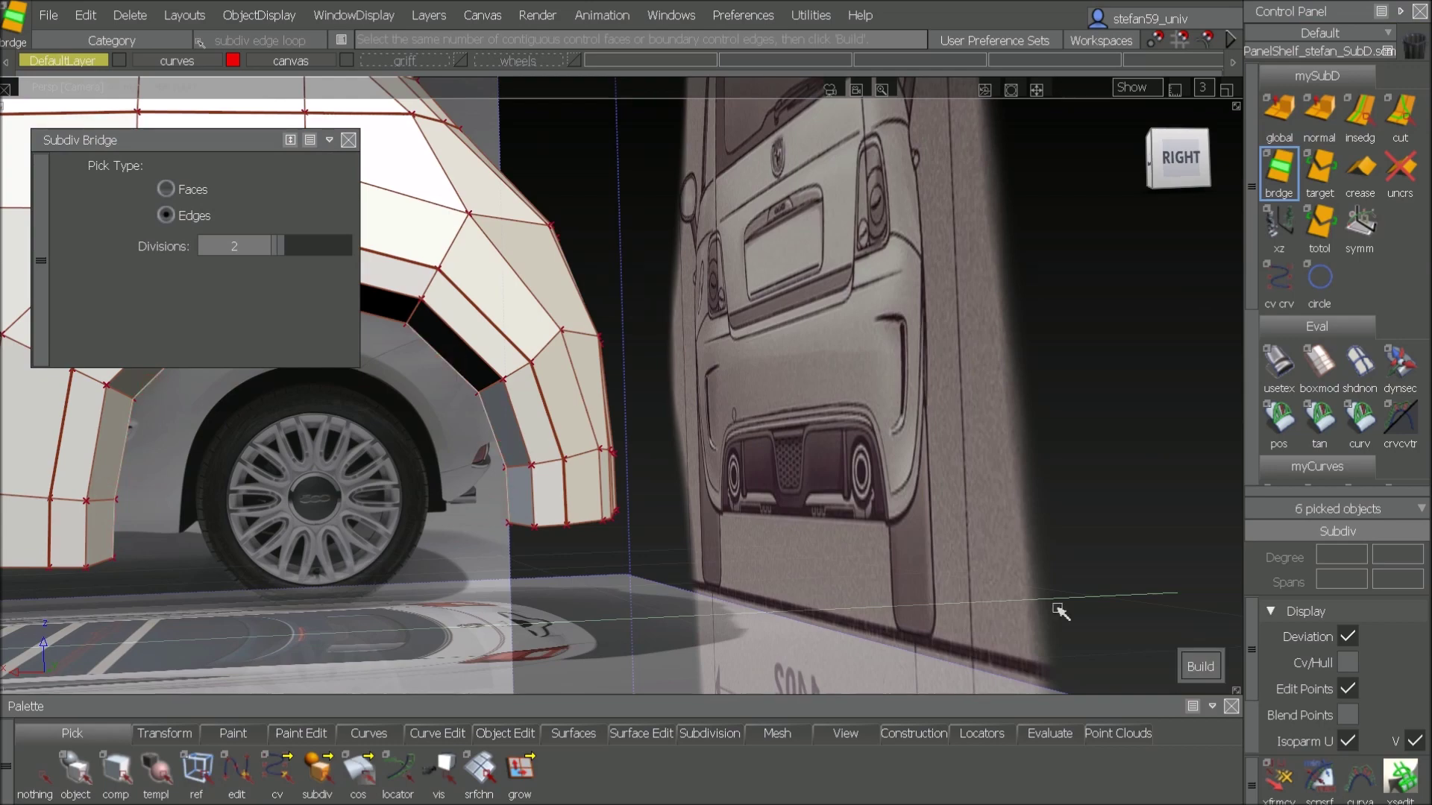
pyautogui.click(1198, 666)
# Step: Target-weld the rear bridge's upper middle vertex to the apex of the rear wheel well's inner edge
pyautogui.keyDown('alt'); pyautogui.keyDown('shift'); pyautogui.moveTo(1199, 656); pyautogui.dragTo(1211, 478); pyautogui.keyUp('shift'); pyautogui.keyUp('alt')
pyautogui.click(1319, 172)
pyautogui.click(572, 416)
pyautogui.click(572, 393)
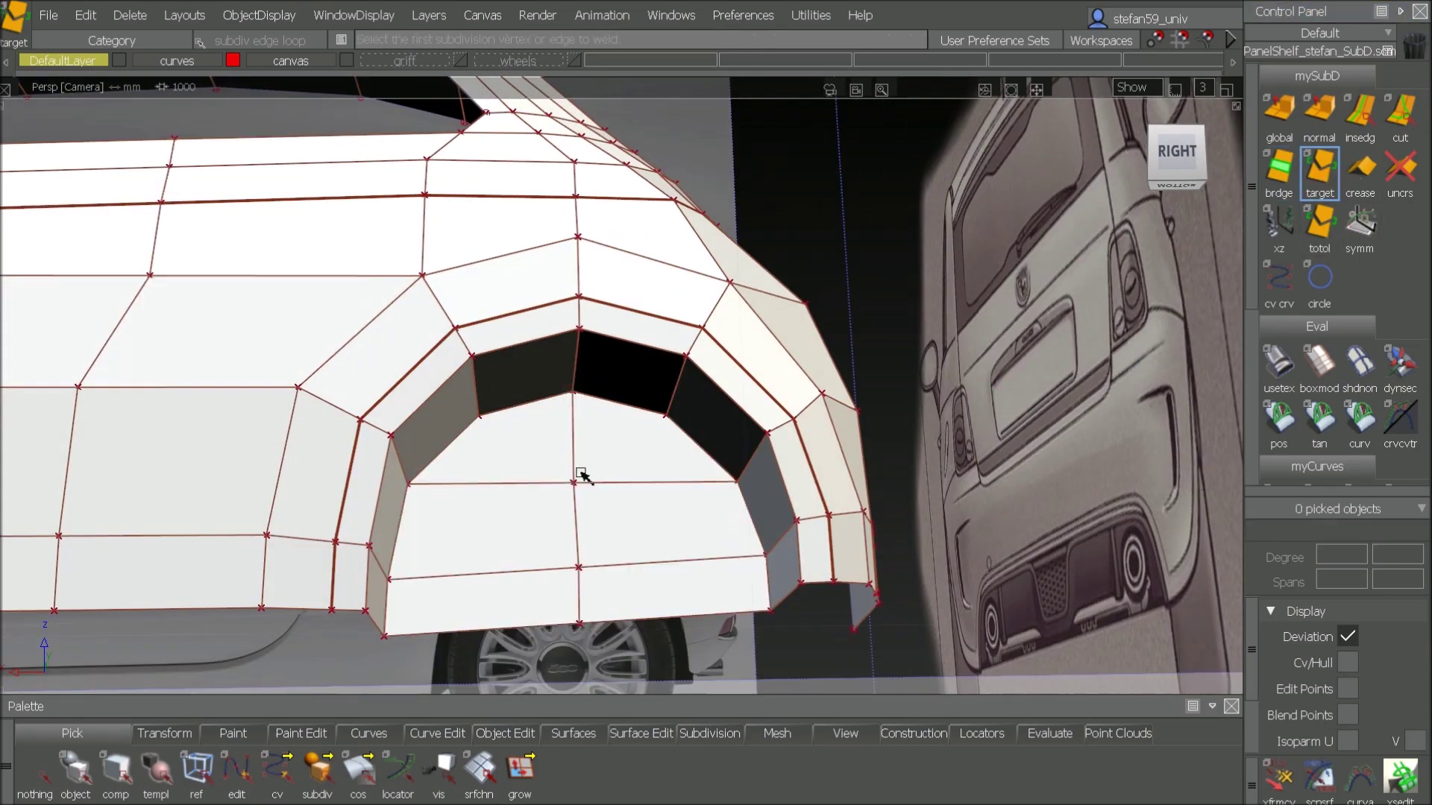
# Step: Crease the edge loop around the rear wheel arch where the wheel well begins
pyautogui.keyDown('ctrl'); pyautogui.keyDown('shift'); pyautogui.moveTo(588, 454); pyautogui.dragTo(595, 596); pyautogui.keyUp('shift'); pyautogui.keyUp('ctrl')
pyautogui.click(727, 394)
pyautogui.click(1352, 181)
pyautogui.click(561, 387)
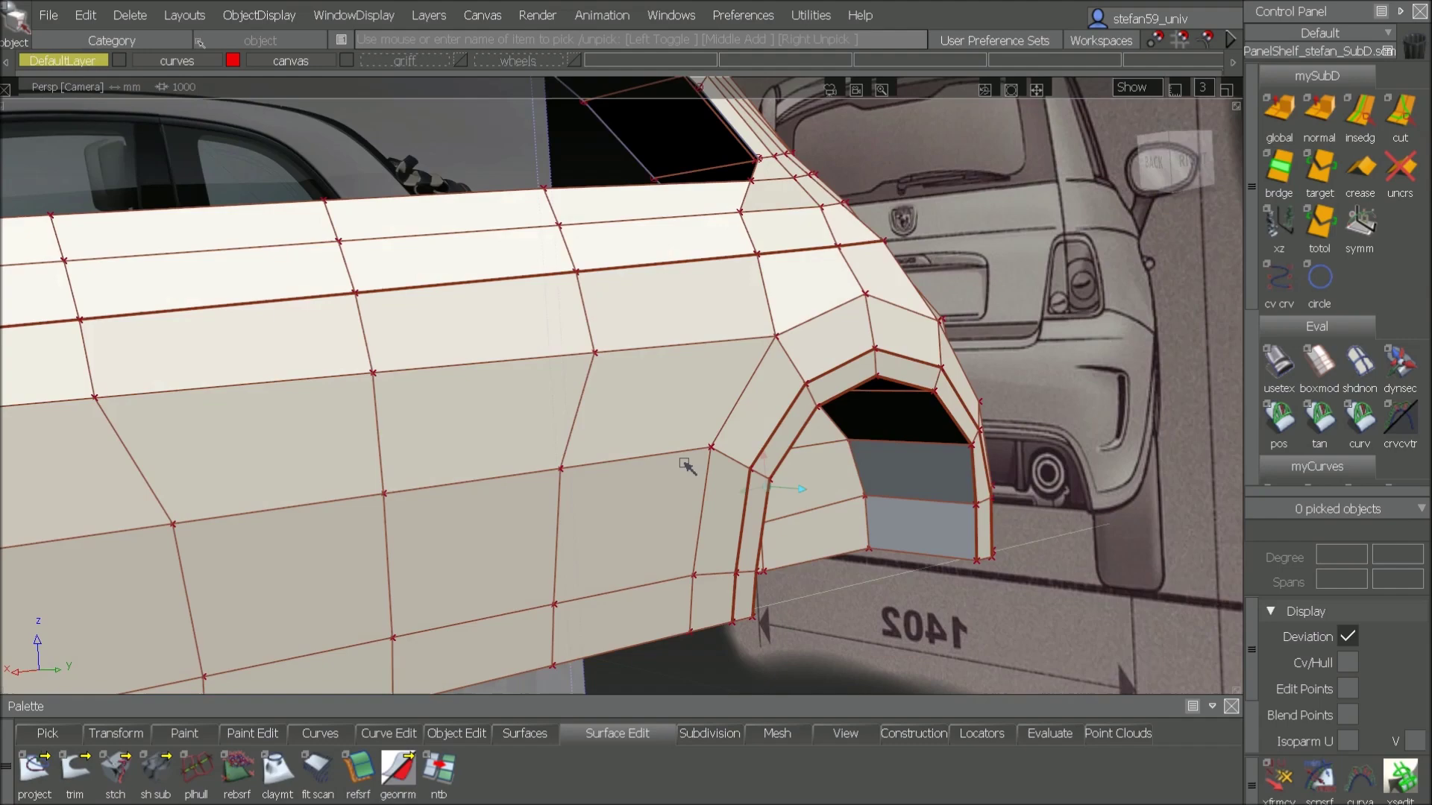
# Step: Insert an edge loop across the hood, ending on the long edge of the triangular face at the hood's outer corner
pyautogui.keyDown('alt'); pyautogui.keyDown('shift'); pyautogui.moveTo(683, 459); pyautogui.dragTo(669, 423); pyautogui.keyUp('shift'); pyautogui.keyUp('alt')
pyautogui.keyDown('alt'); pyautogui.keyDown('shift'); pyautogui.moveTo(668, 423); pyautogui.dragTo(368, 448, button='right'); pyautogui.keyUp('shift'); pyautogui.keyUp('alt')
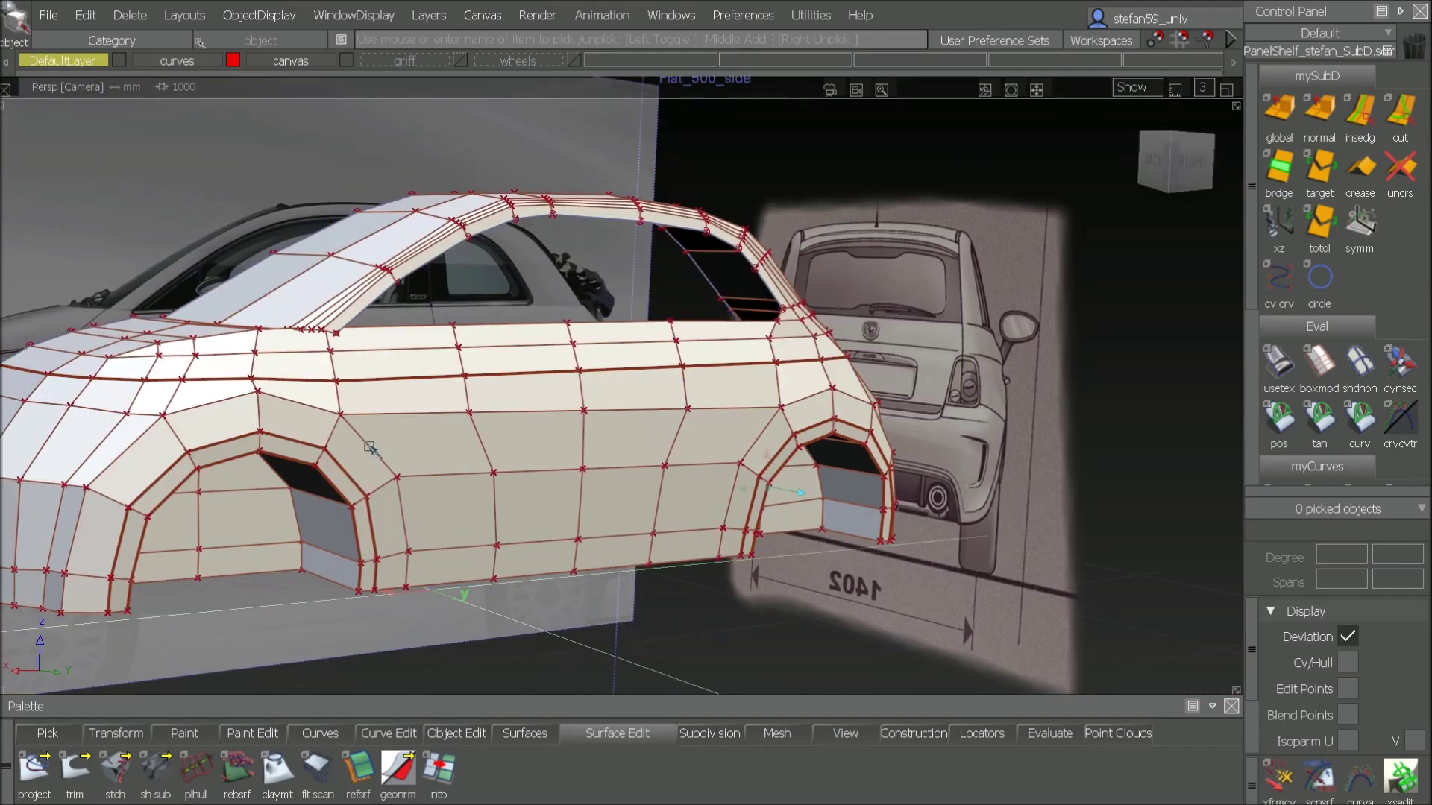
pyautogui.keyDown('alt'); pyautogui.keyDown('shift'); pyautogui.moveTo(368, 448); pyautogui.dragTo(558, 404, button='middle'); pyautogui.keyUp('shift'); pyautogui.keyUp('alt')
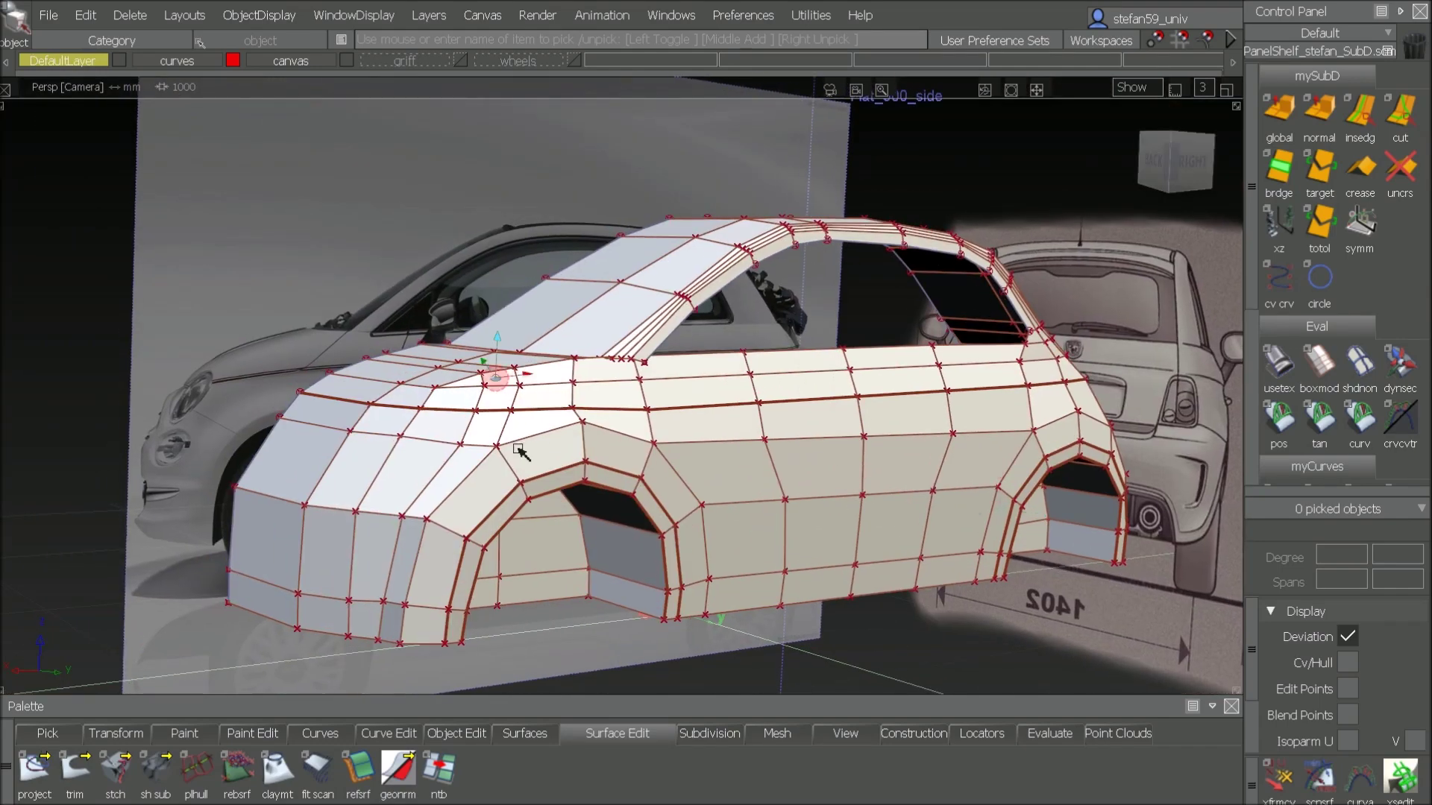
pyautogui.keyDown('alt'); pyautogui.keyDown('shift'); pyautogui.moveTo(518, 449); pyautogui.dragTo(767, 527); pyautogui.keyUp('shift'); pyautogui.keyUp('alt')
pyautogui.keyDown('alt'); pyautogui.keyDown('shift'); pyautogui.moveTo(552, 447); pyautogui.dragTo(805, 439, button='right'); pyautogui.keyUp('shift'); pyautogui.keyUp('alt')
pyautogui.keyDown('alt'); pyautogui.keyDown('shift'); pyautogui.moveTo(662, 434); pyautogui.dragTo(1132, 437, button='middle'); pyautogui.keyUp('shift'); pyautogui.keyUp('alt')
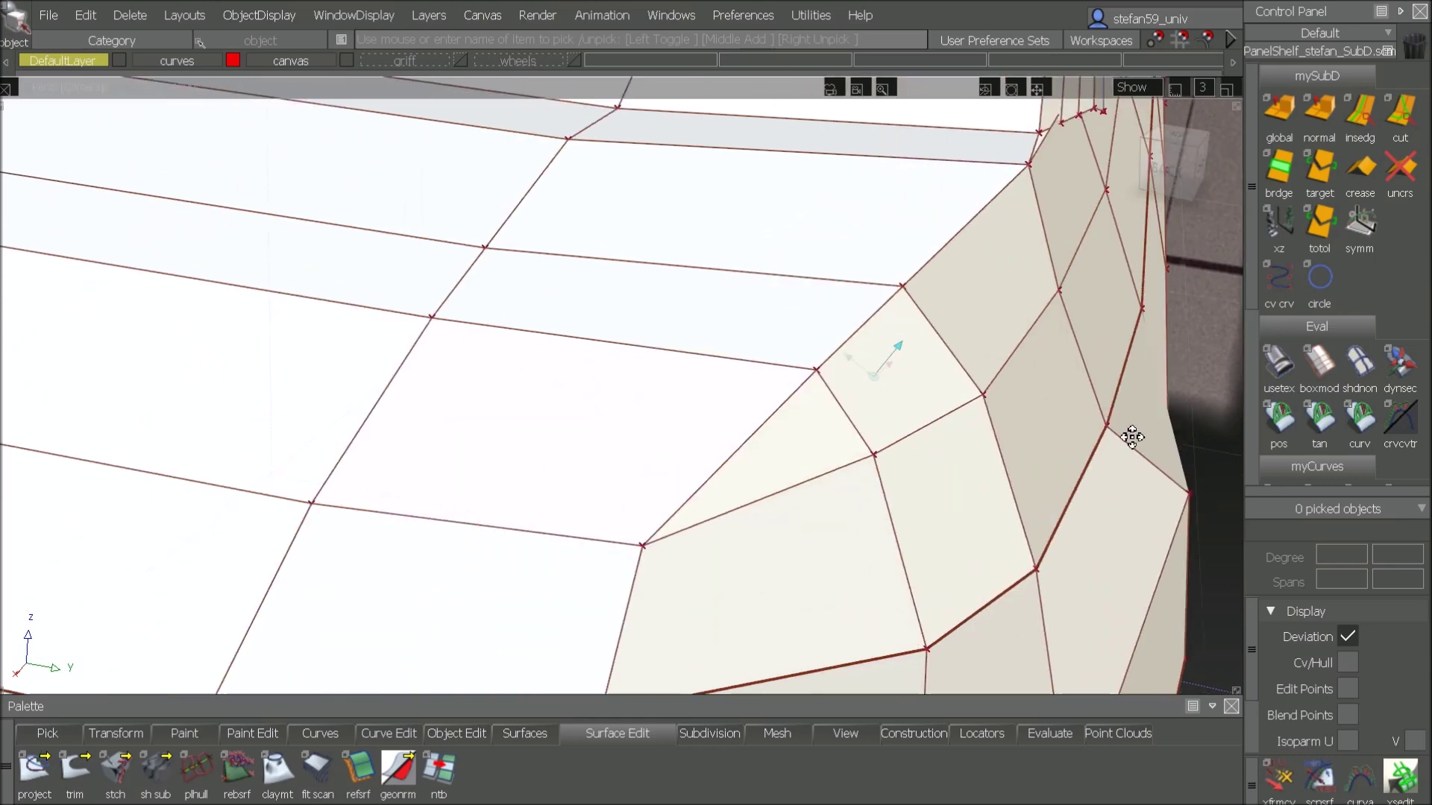
pyautogui.keyDown('alt'); pyautogui.keyDown('shift'); pyautogui.moveTo(1132, 437); pyautogui.dragTo(1084, 454); pyautogui.keyUp('shift'); pyautogui.keyUp('alt')
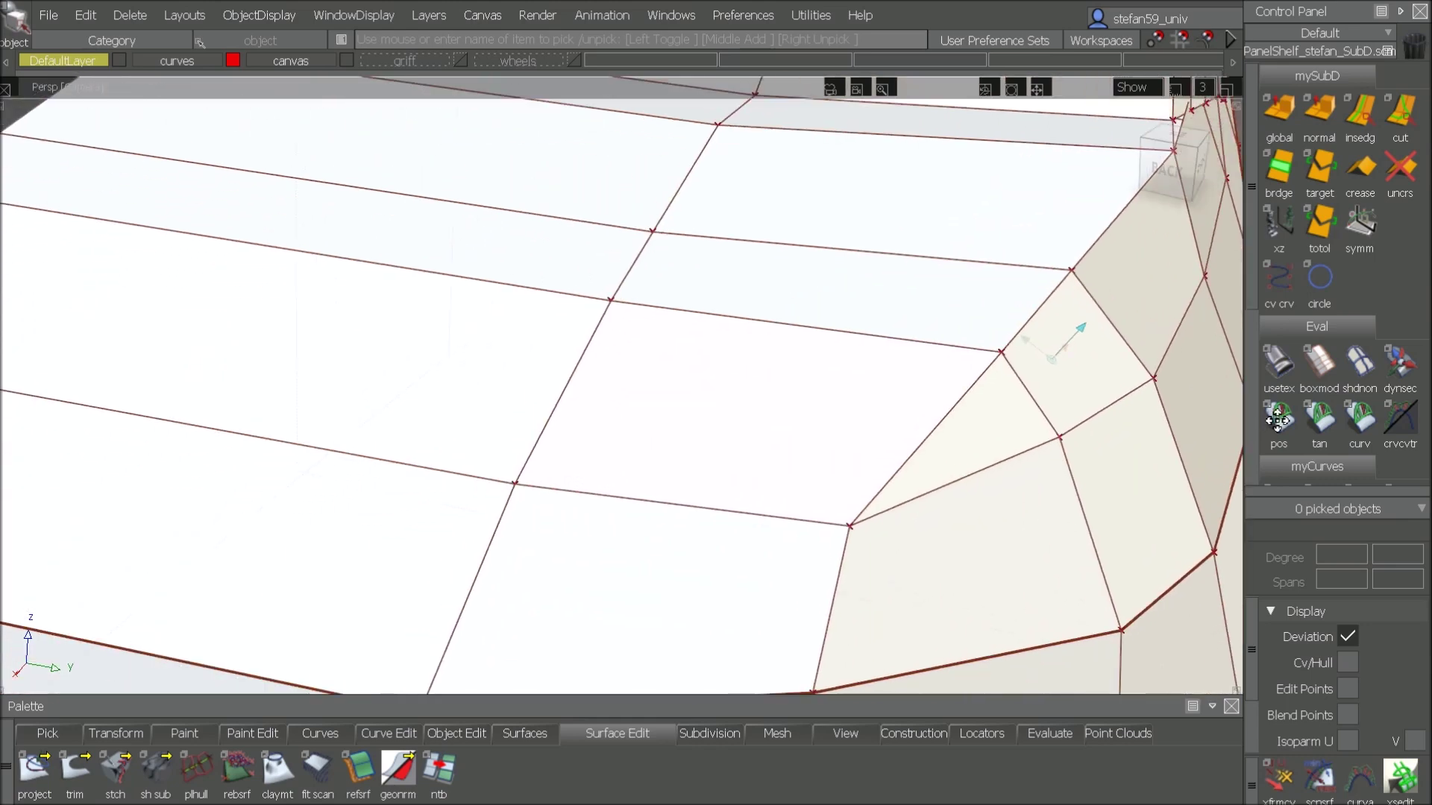
pyautogui.click(1359, 118)
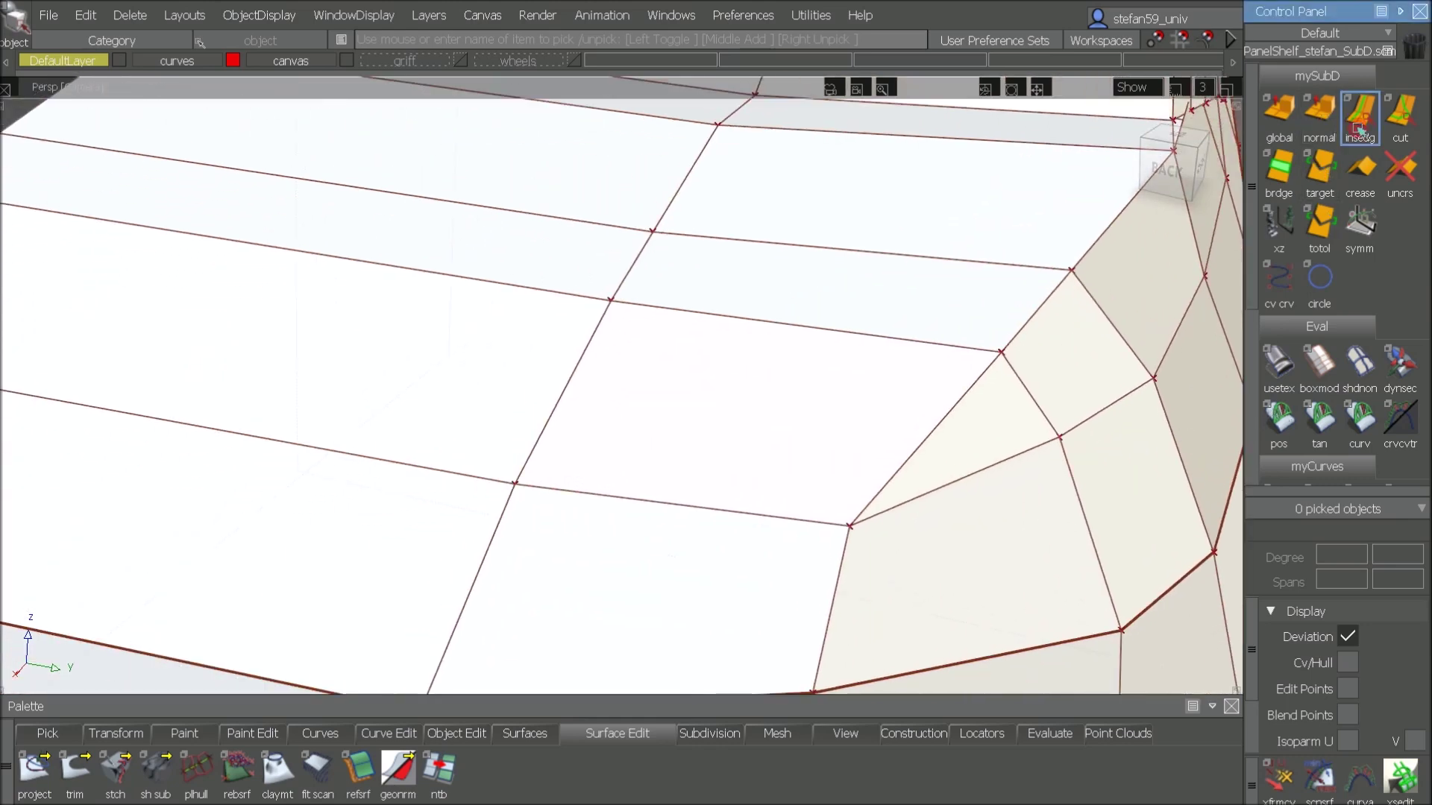
pyautogui.click(938, 430)
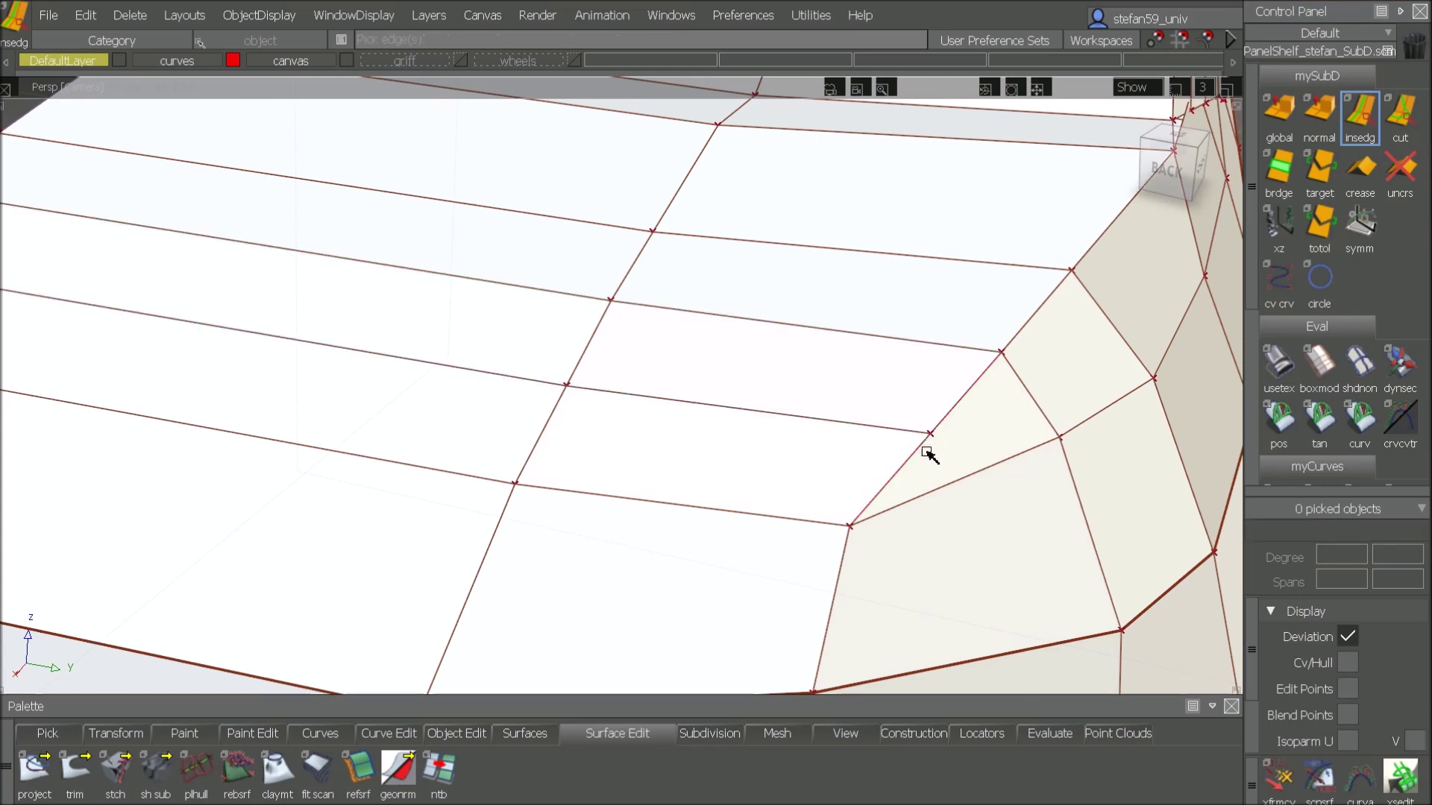
# Step: Move the new loop's end vertex inward along the hood with Transform CV so the triangular corner face becomes a proper quad
pyautogui.keyDown('ctrl'); pyautogui.keyDown('shift'); pyautogui.moveTo(932, 434); pyautogui.dragTo(994, 425); pyautogui.keyUp('shift'); pyautogui.keyUp('ctrl')
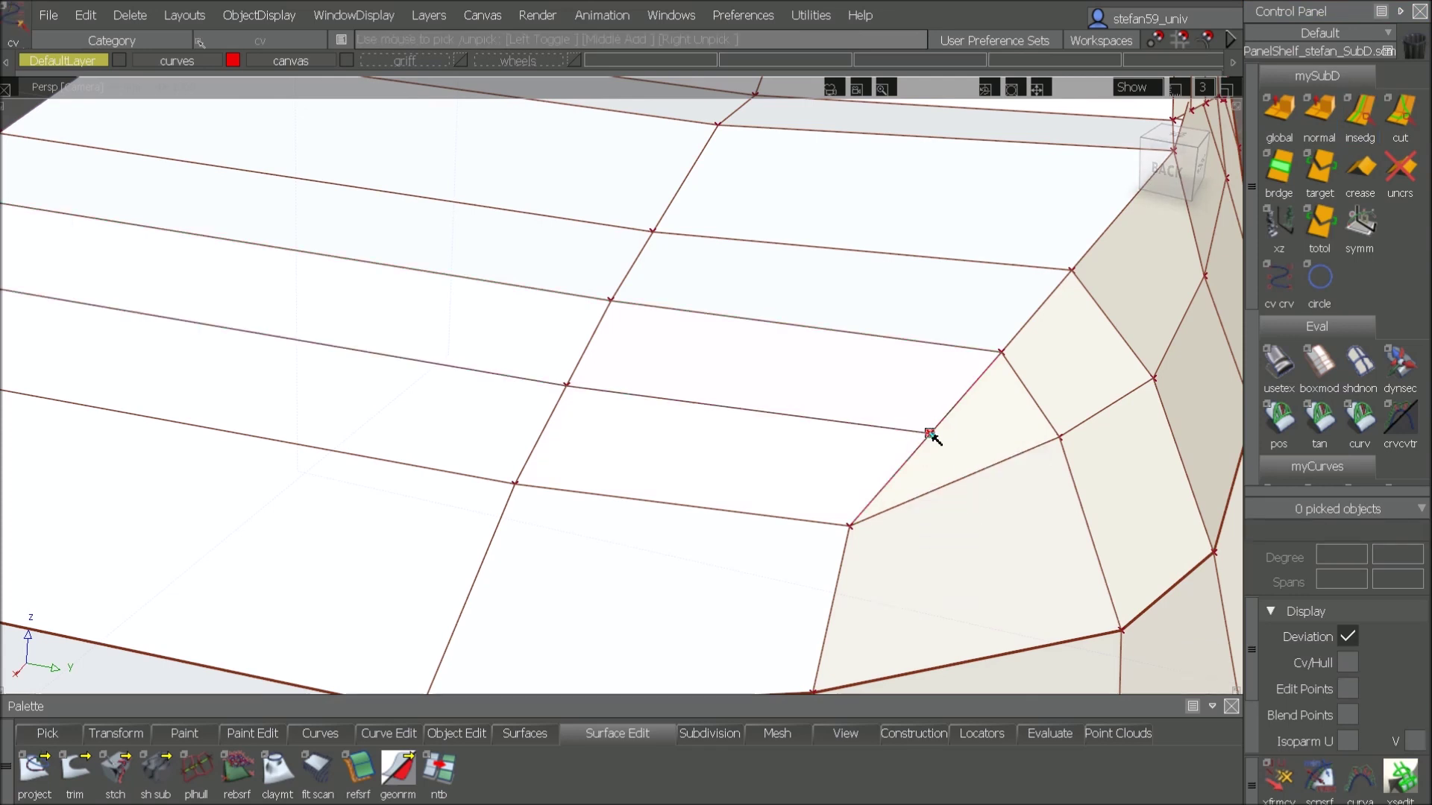
pyautogui.click(931, 434)
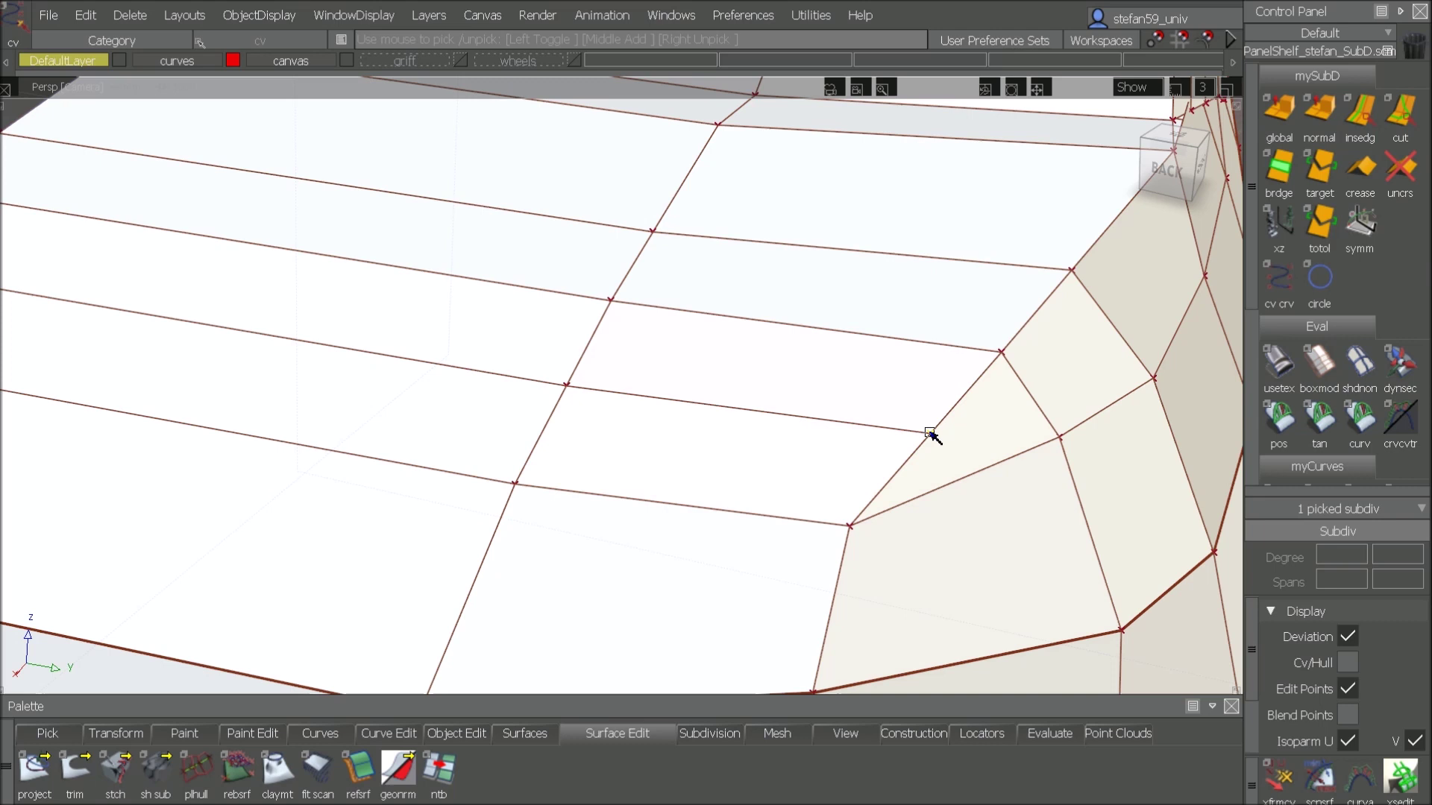
pyautogui.keyDown('ctrl'); pyautogui.keyDown('shift'); pyautogui.moveTo(930, 434); pyautogui.dragTo(993, 412, button='middle'); pyautogui.keyUp('shift'); pyautogui.keyUp('ctrl')
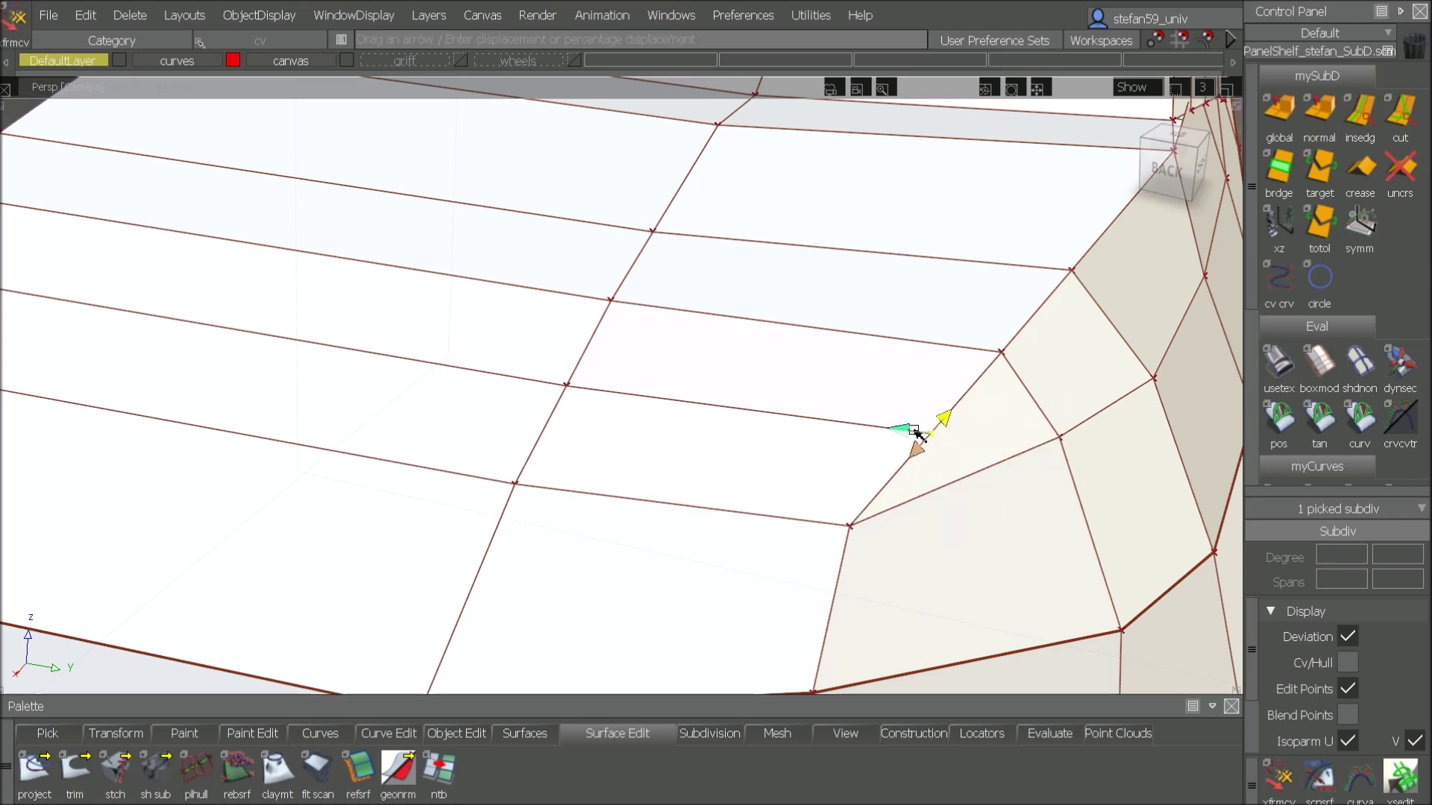
pyautogui.moveTo(903, 429); pyautogui.dragTo(123, 248)
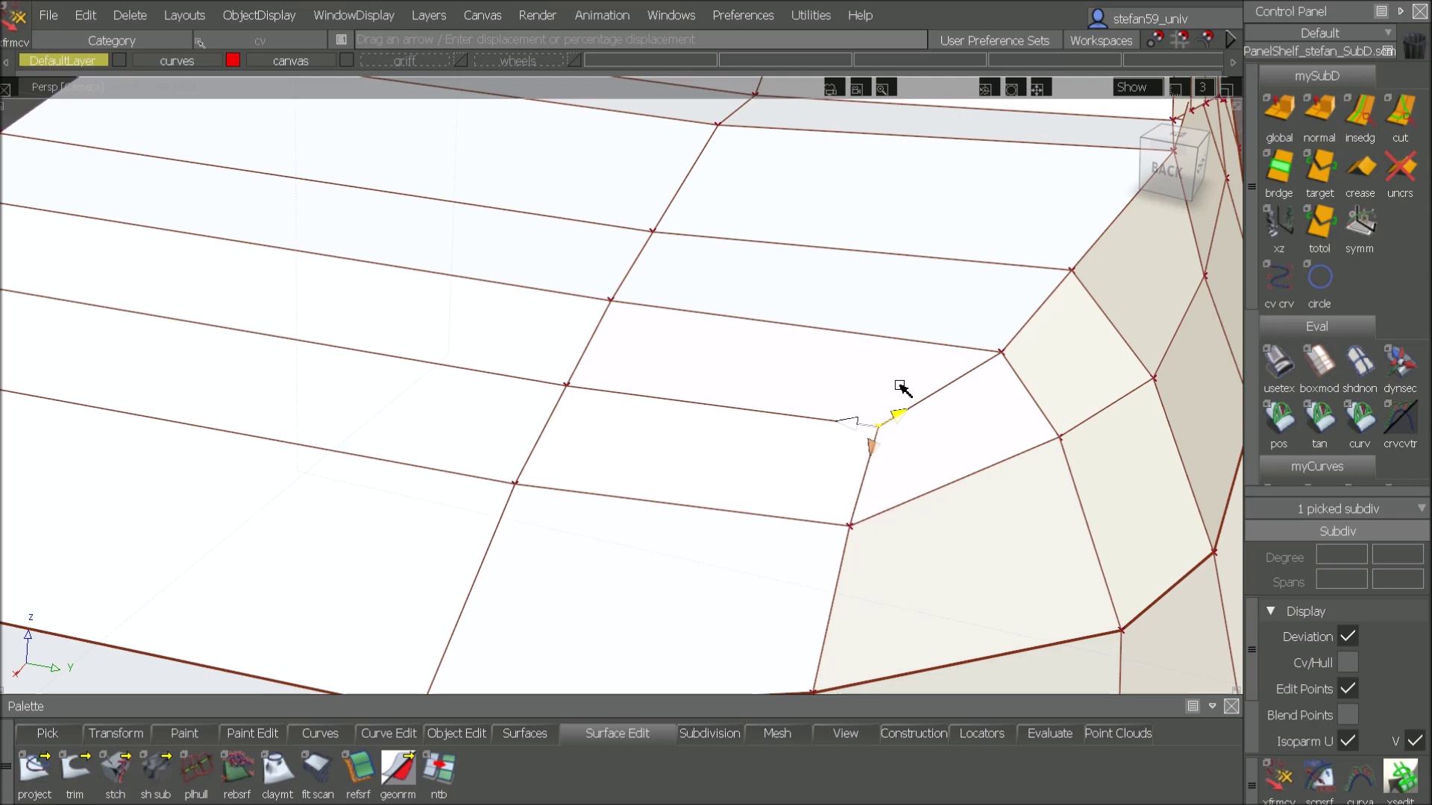
pyautogui.keyDown('alt'); pyautogui.keyDown('shift'); pyautogui.moveTo(919, 249); pyautogui.dragTo(963, 322, button='right'); pyautogui.keyUp('shift'); pyautogui.keyUp('alt')
# Step: Create a mirrored duplicate of the half body across the centre plane and show the duplicate's control mesh
pyautogui.keyDown('ctrl'); pyautogui.keyDown('shift'); pyautogui.moveTo(963, 323); pyautogui.dragTo(949, 470); pyautogui.keyUp('shift'); pyautogui.keyUp('ctrl')
pyautogui.click(961, 368)
pyautogui.keyDown('alt'); pyautogui.keyDown('shift'); pyautogui.moveTo(947, 468); pyautogui.dragTo(988, 427, button='right'); pyautogui.keyUp('shift'); pyautogui.keyUp('alt')
pyautogui.keyDown('alt'); pyautogui.keyDown('shift'); pyautogui.moveTo(1001, 420); pyautogui.dragTo(1024, 330); pyautogui.keyUp('shift'); pyautogui.keyUp('alt')
pyautogui.keyDown('ctrl'); pyautogui.keyDown('shift'); pyautogui.moveTo(995, 382); pyautogui.dragTo(1001, 324); pyautogui.keyUp('shift'); pyautogui.keyUp('ctrl')
pyautogui.click(85, 15)
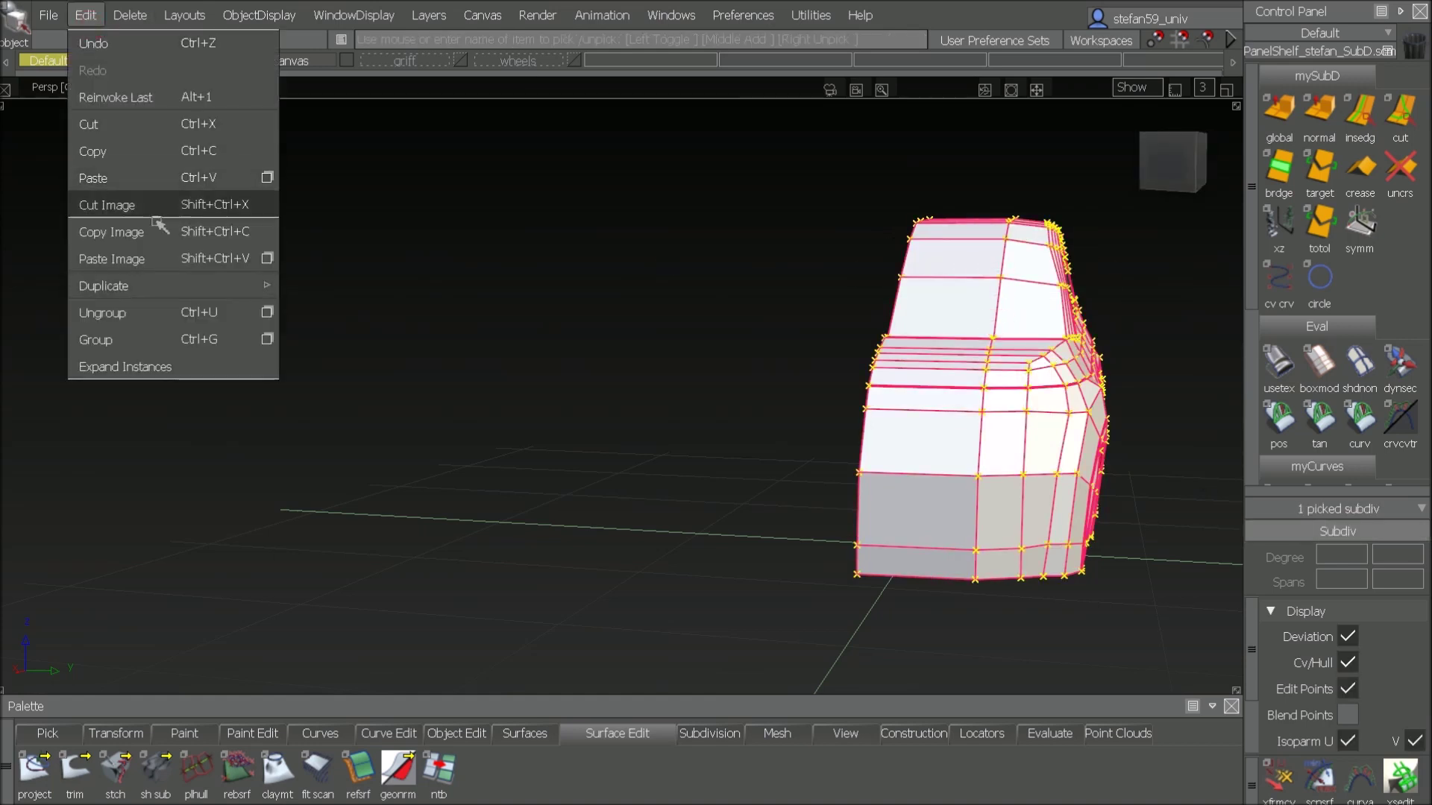
pyautogui.moveTo(185, 286)
pyautogui.click(308, 313)
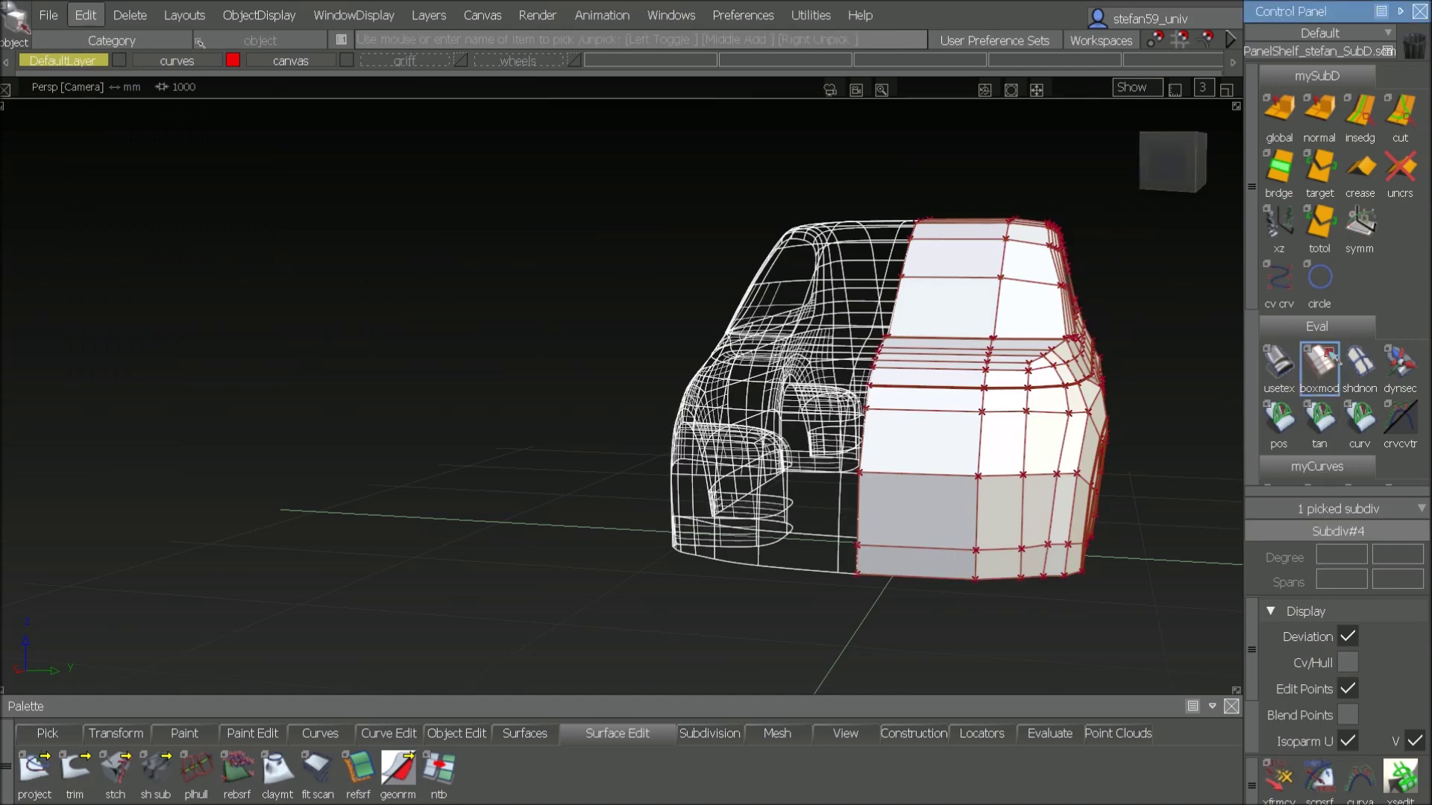
pyautogui.click(1348, 661)
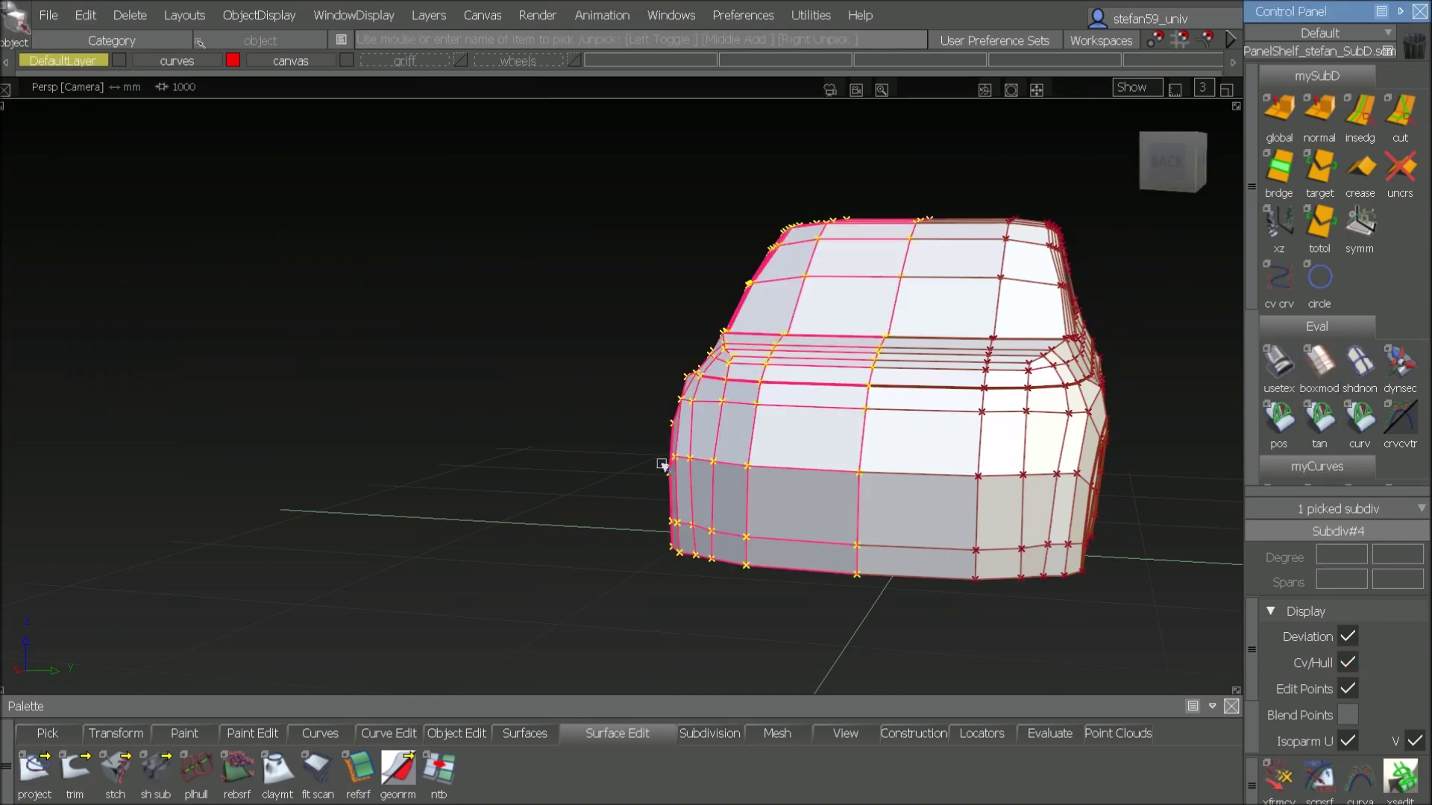
# Step: Weld all vertices along the body's centreline within tolerance to join both halves into one mesh, and pick the whole body
pyautogui.keyDown('alt'); pyautogui.keyDown('shift'); pyautogui.moveTo(623, 390); pyautogui.dragTo(683, 492); pyautogui.keyUp('shift'); pyautogui.keyUp('alt')
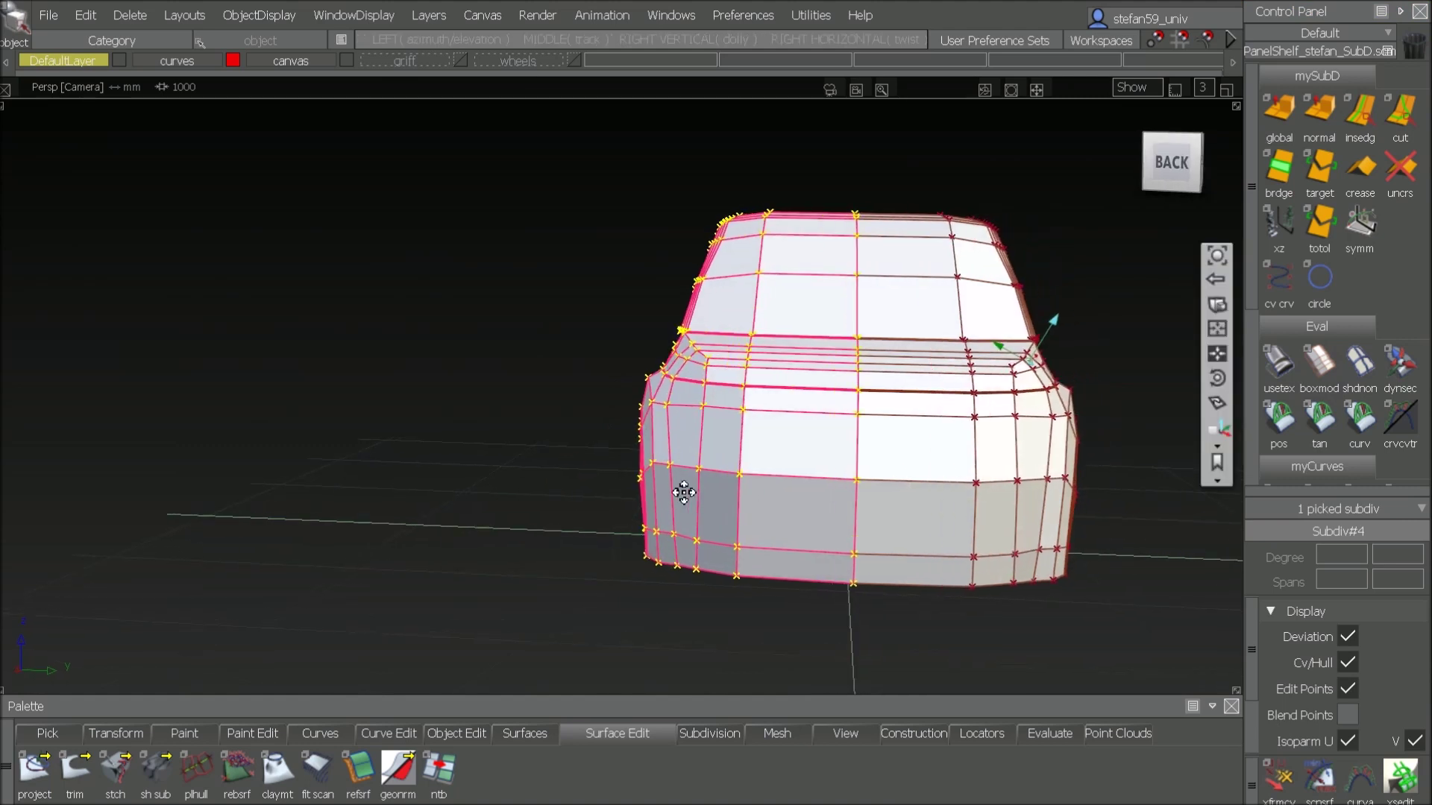
pyautogui.keyDown('alt'); pyautogui.keyDown('shift'); pyautogui.moveTo(683, 492); pyautogui.dragTo(575, 492, button='middle'); pyautogui.keyUp('shift'); pyautogui.keyUp('alt')
pyautogui.keyDown('alt'); pyautogui.keyDown('shift'); pyautogui.moveTo(575, 492); pyautogui.dragTo(629, 524, button='right'); pyautogui.keyUp('shift'); pyautogui.keyUp('alt')
pyautogui.moveTo(811, 568)
pyautogui.keyDown('ctrl'); pyautogui.keyDown('shift'); pyautogui.mouseDown()
pyautogui.moveTo(818, 329)
pyautogui.moveTo(877, 287)
pyautogui.mouseUp(); pyautogui.keyUp('shift'); pyautogui.keyUp('ctrl')
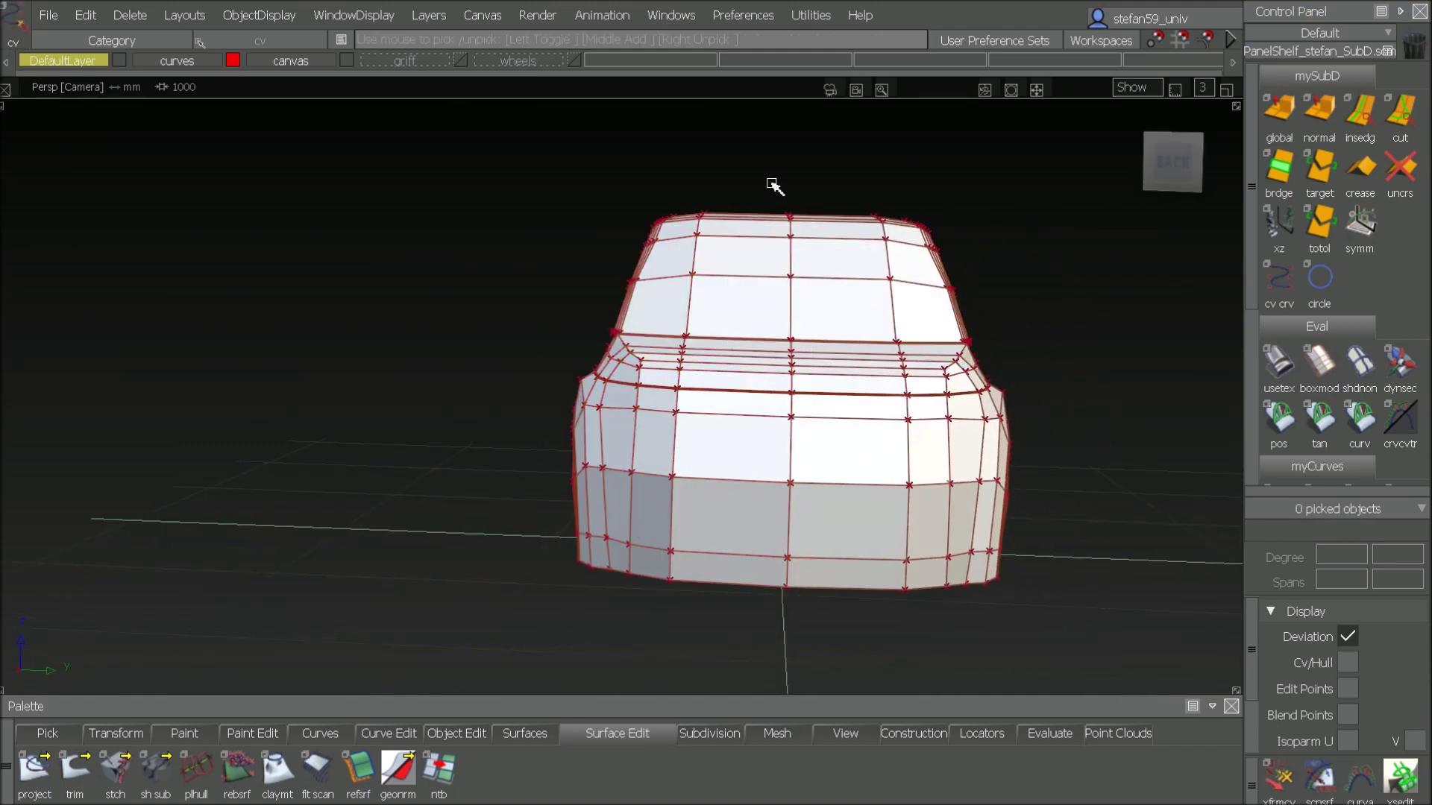
pyautogui.moveTo(772, 182); pyautogui.dragTo(806, 628)
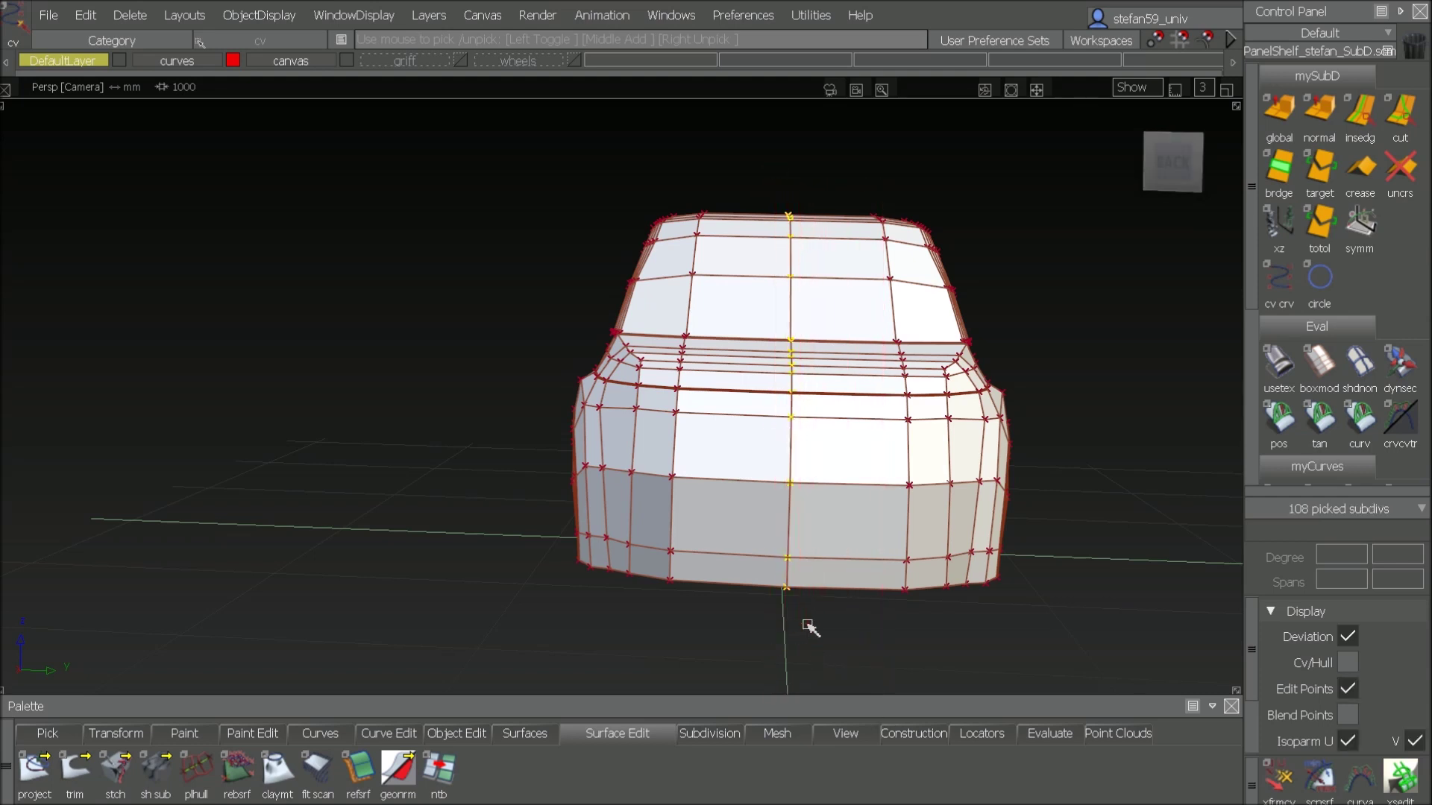
pyautogui.click(1320, 227)
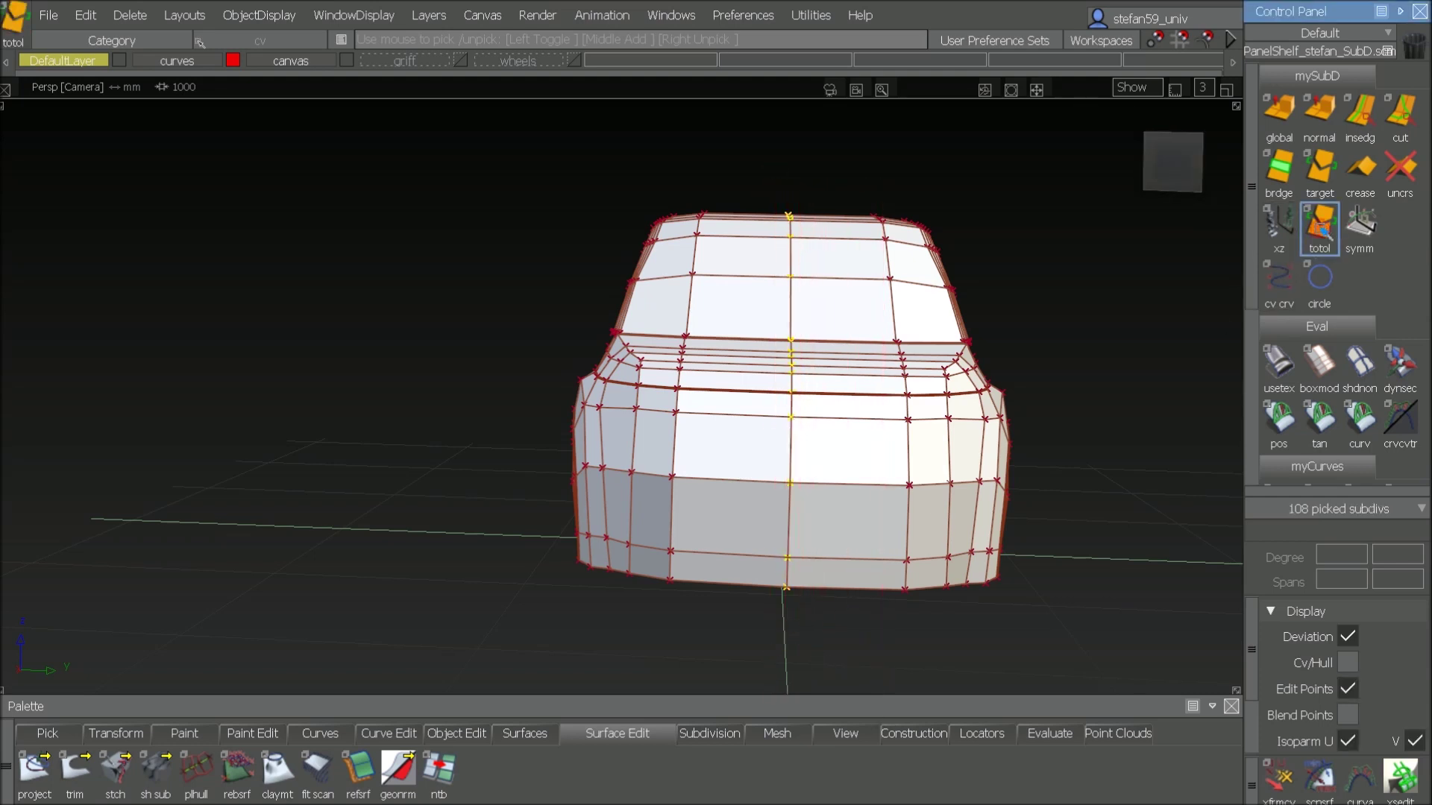
pyautogui.keyDown('ctrl'); pyautogui.keyDown('shift'); pyautogui.moveTo(704, 518); pyautogui.dragTo(710, 553); pyautogui.keyUp('shift'); pyautogui.keyUp('ctrl')
pyautogui.click(707, 580)
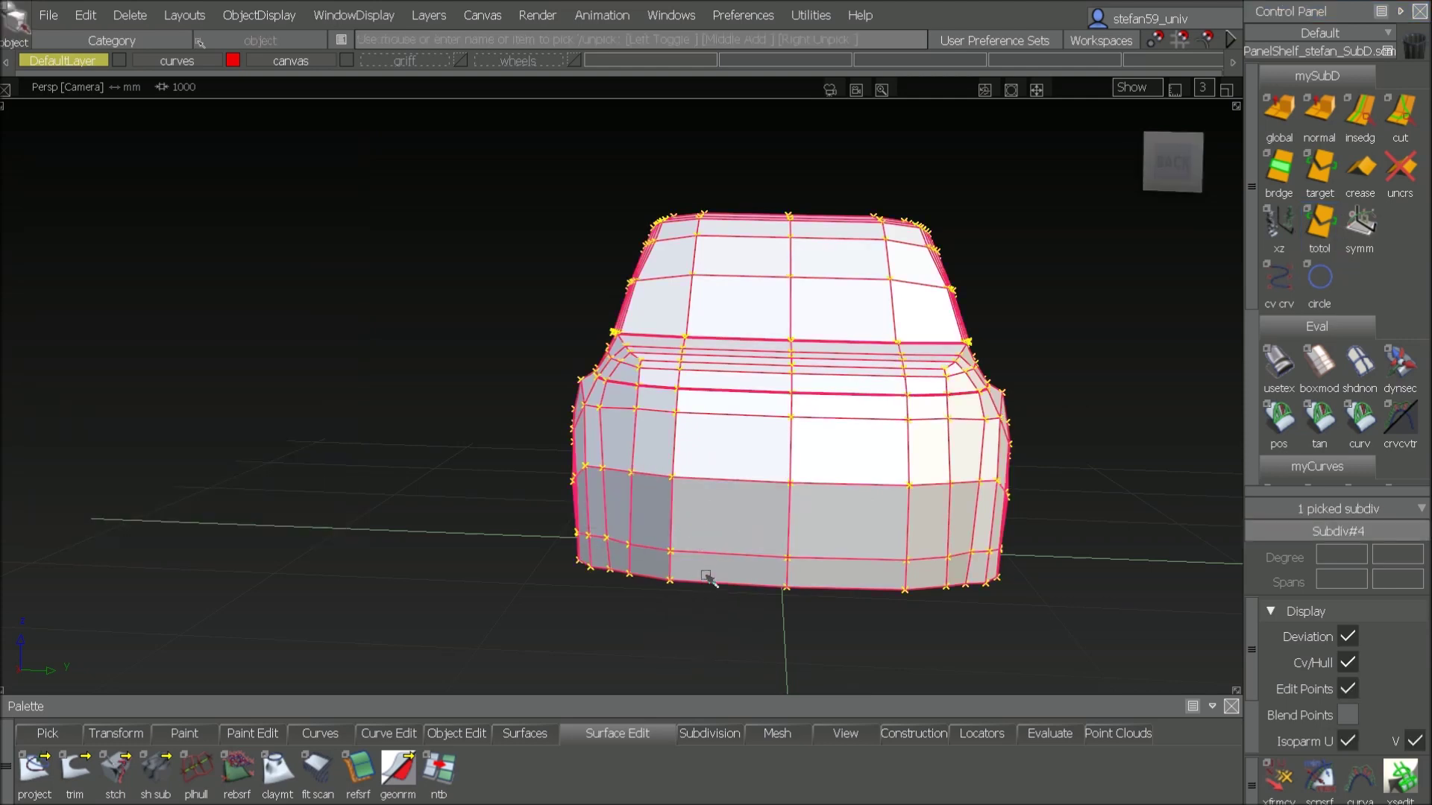
# Step: Apply the Symmetric Modeling constraint to the joined body and check its symmetry plane from below
pyautogui.keyDown('alt'); pyautogui.keyDown('shift'); pyautogui.moveTo(696, 608); pyautogui.dragTo(376, 574); pyautogui.keyUp('shift'); pyautogui.keyUp('alt')
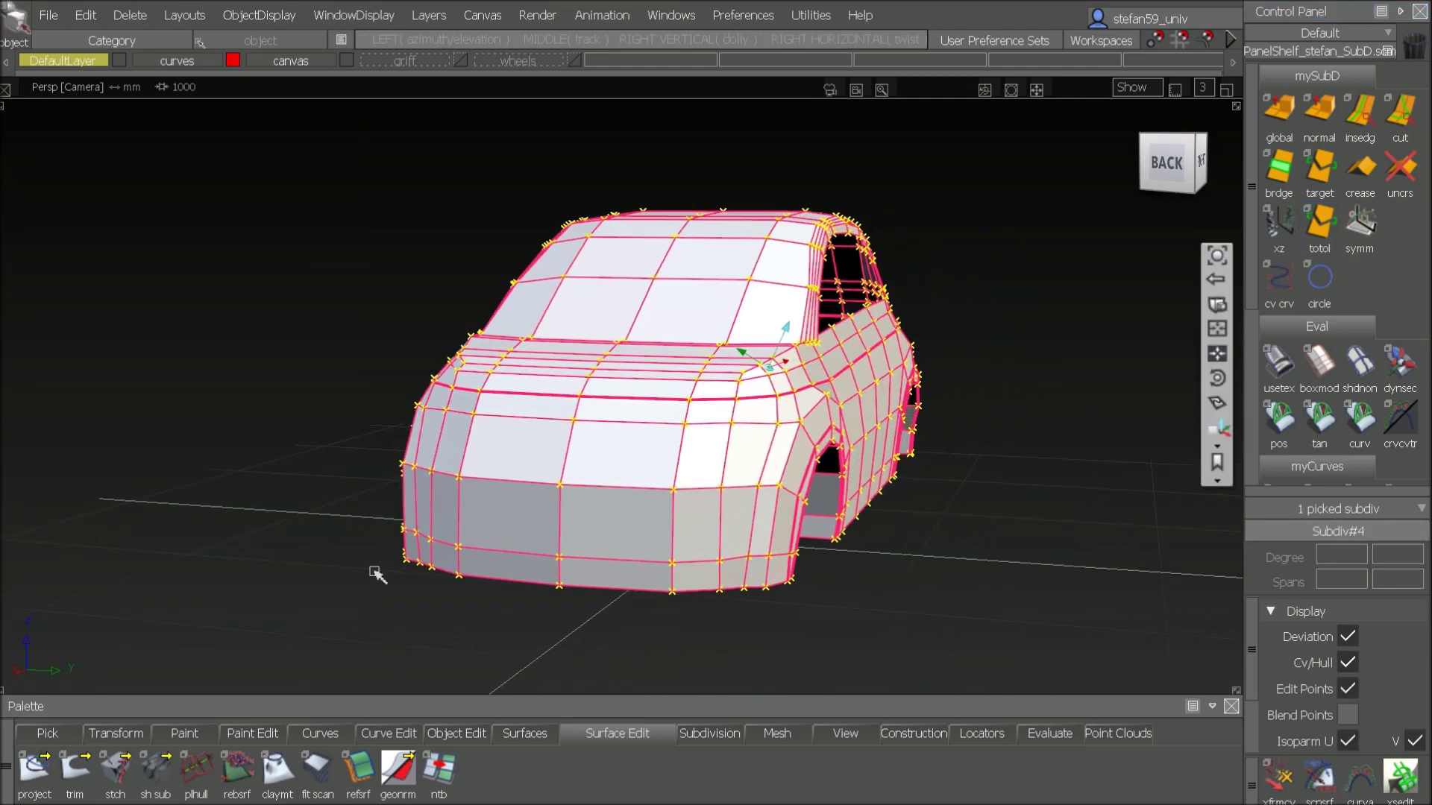
pyautogui.click(1360, 231)
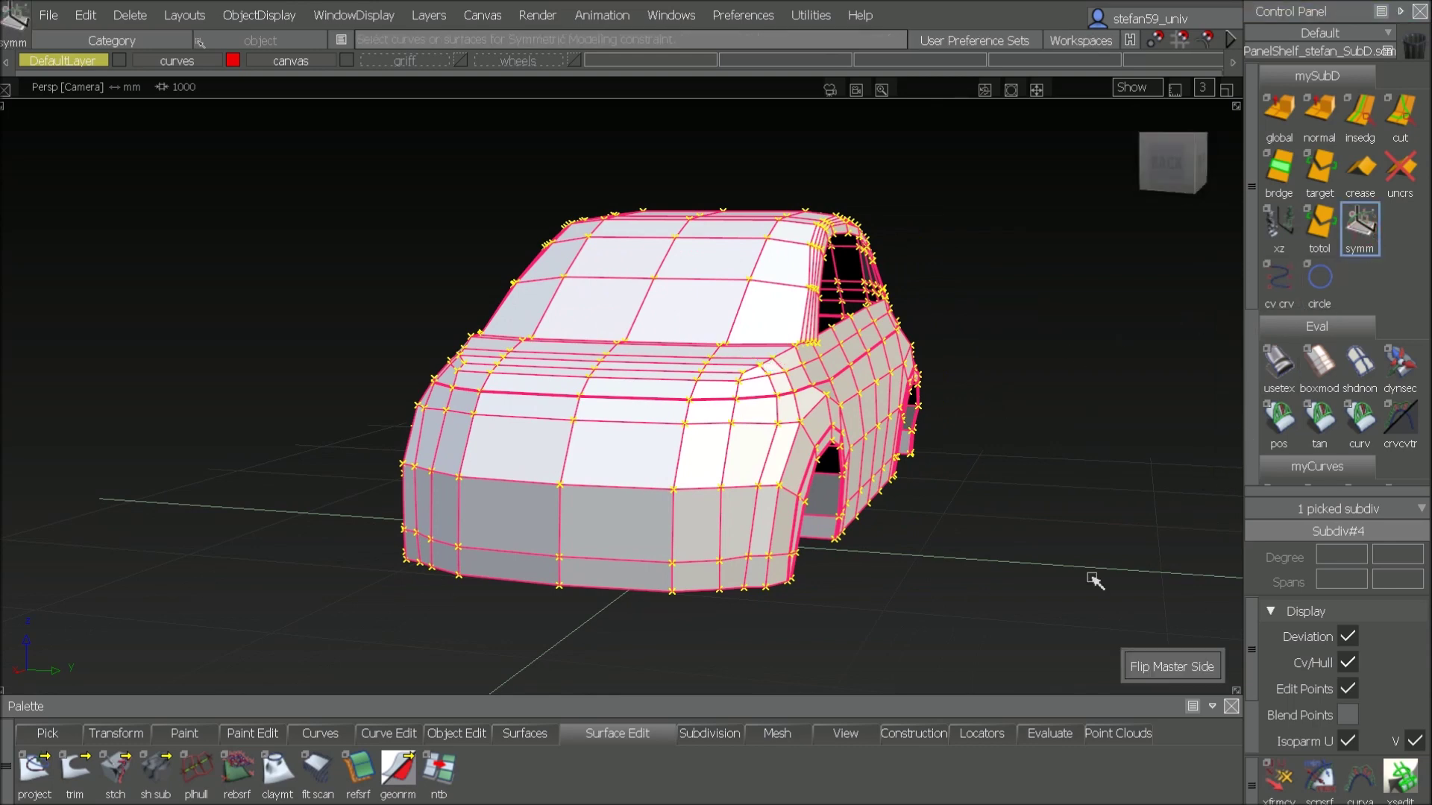
pyautogui.keyDown('alt'); pyautogui.keyDown('shift'); pyautogui.moveTo(906, 536); pyautogui.dragTo(911, 370); pyautogui.keyUp('shift'); pyautogui.keyUp('alt')
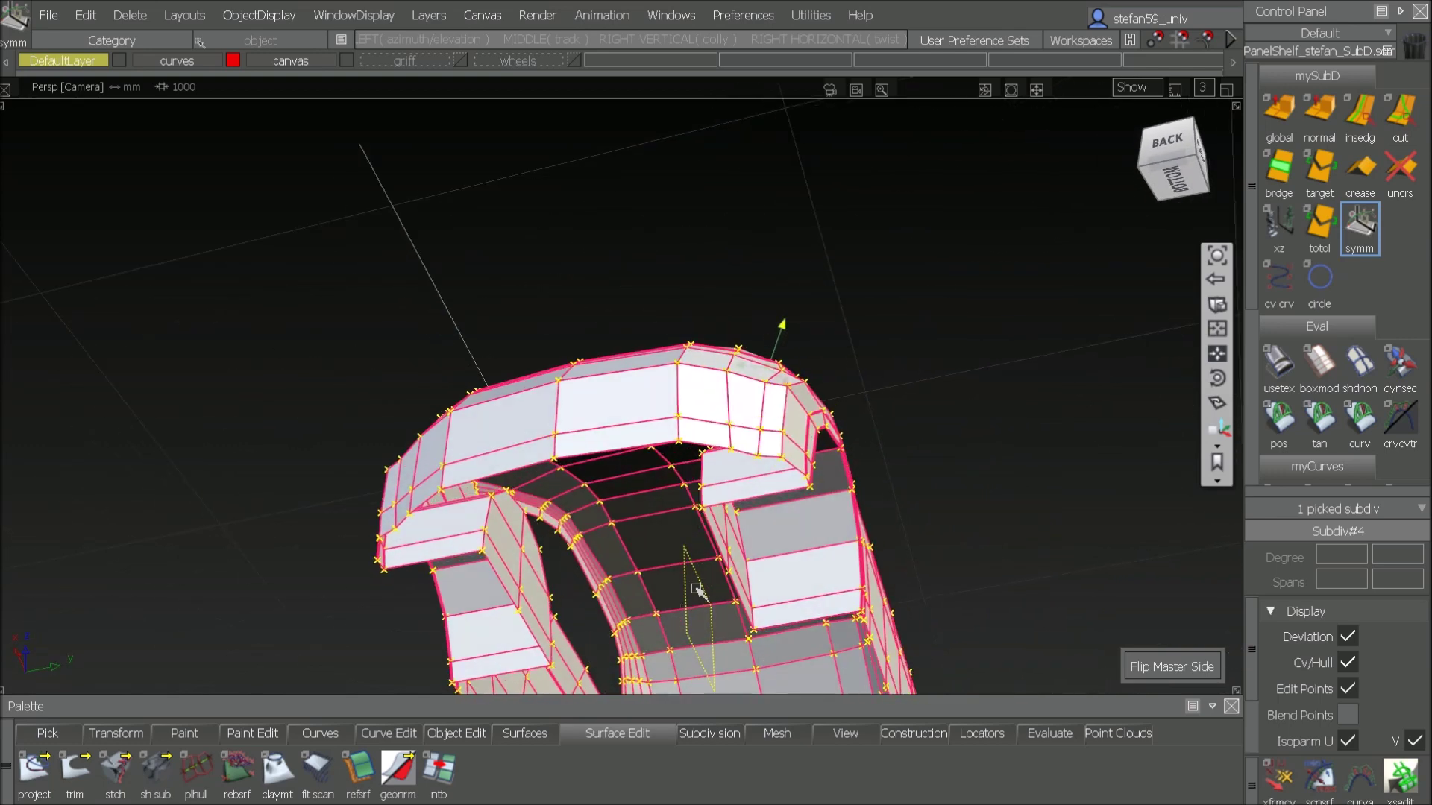
pyautogui.keyDown('alt'); pyautogui.keyDown('shift'); pyautogui.moveTo(698, 592); pyautogui.dragTo(692, 424, button='middle'); pyautogui.keyUp('shift'); pyautogui.keyUp('alt')
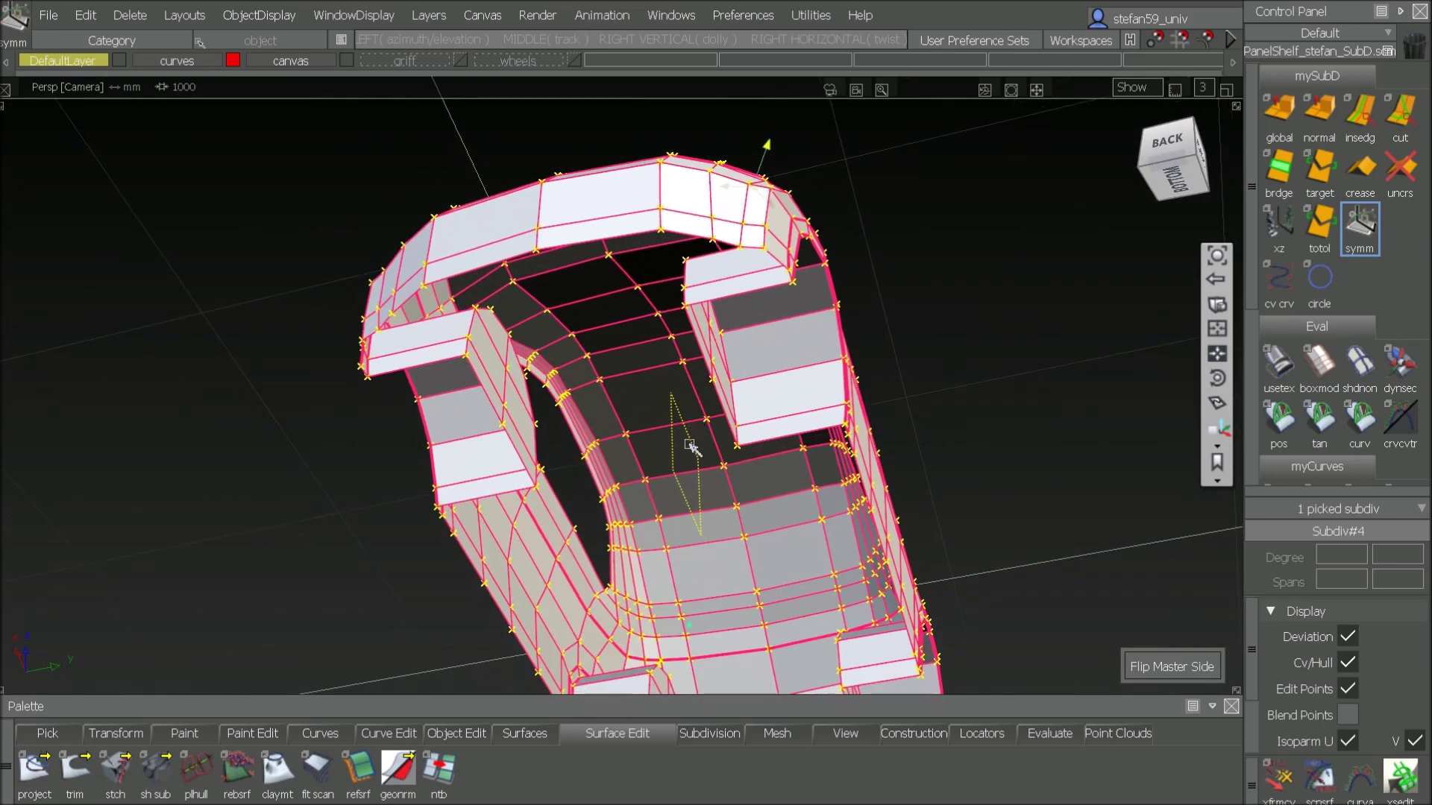
pyautogui.keyDown('alt'); pyautogui.keyDown('shift'); pyautogui.moveTo(700, 407); pyautogui.dragTo(636, 611); pyautogui.keyUp('shift'); pyautogui.keyUp('alt')
pyautogui.keyDown('alt'); pyautogui.keyDown('shift'); pyautogui.moveTo(665, 593); pyautogui.dragTo(655, 695, button='middle'); pyautogui.keyUp('shift'); pyautogui.keyUp('alt')
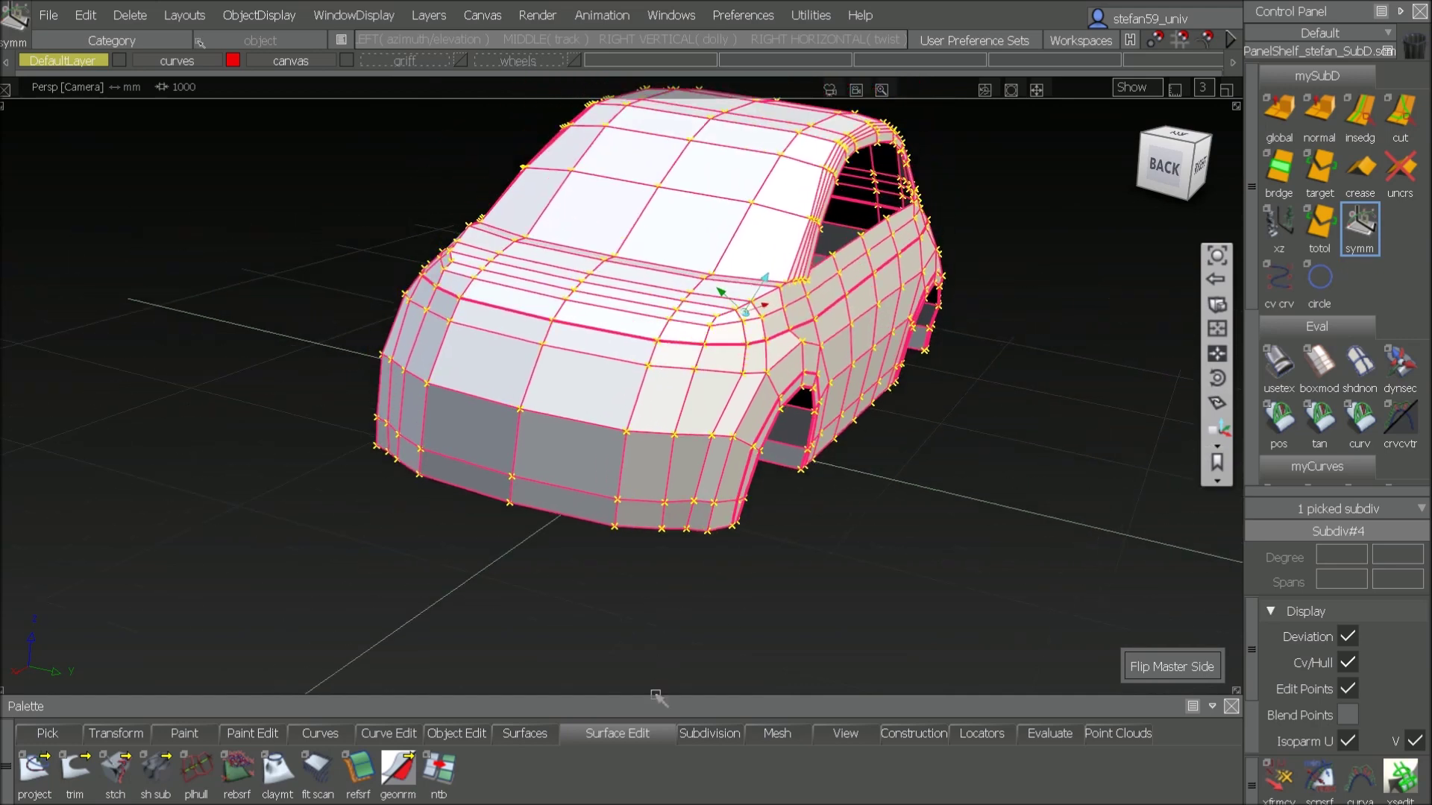
# Step: Try moving four vertices below the side window to test the symmetric editing, and undo the move
pyautogui.moveTo(644, 528)
pyautogui.keyDown('ctrl'); pyautogui.keyDown('shift'); pyautogui.mouseDown()
pyautogui.moveTo(643, 378)
pyautogui.moveTo(705, 352)
pyautogui.mouseUp(); pyautogui.keyUp('shift'); pyautogui.keyUp('ctrl')
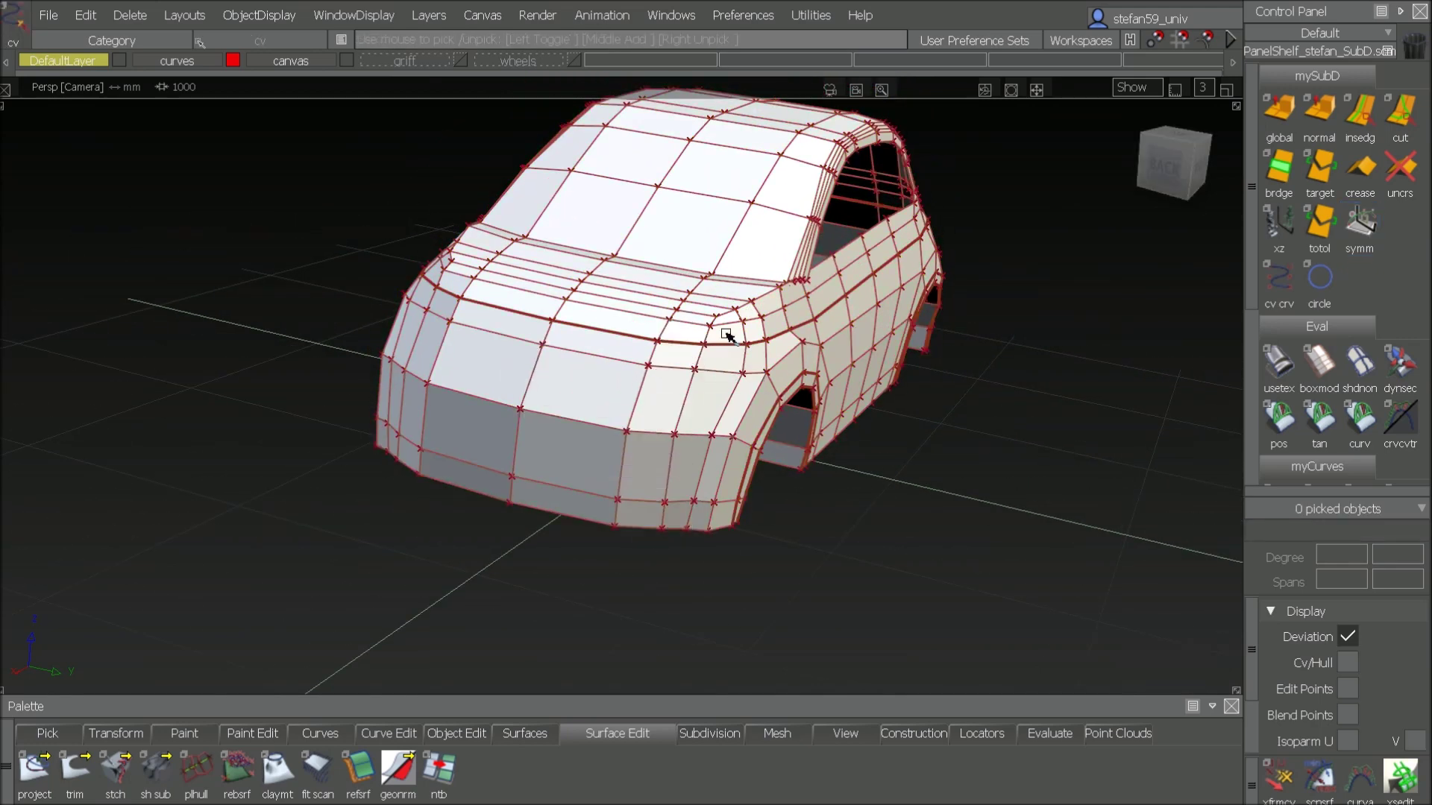
pyautogui.click(807, 301)
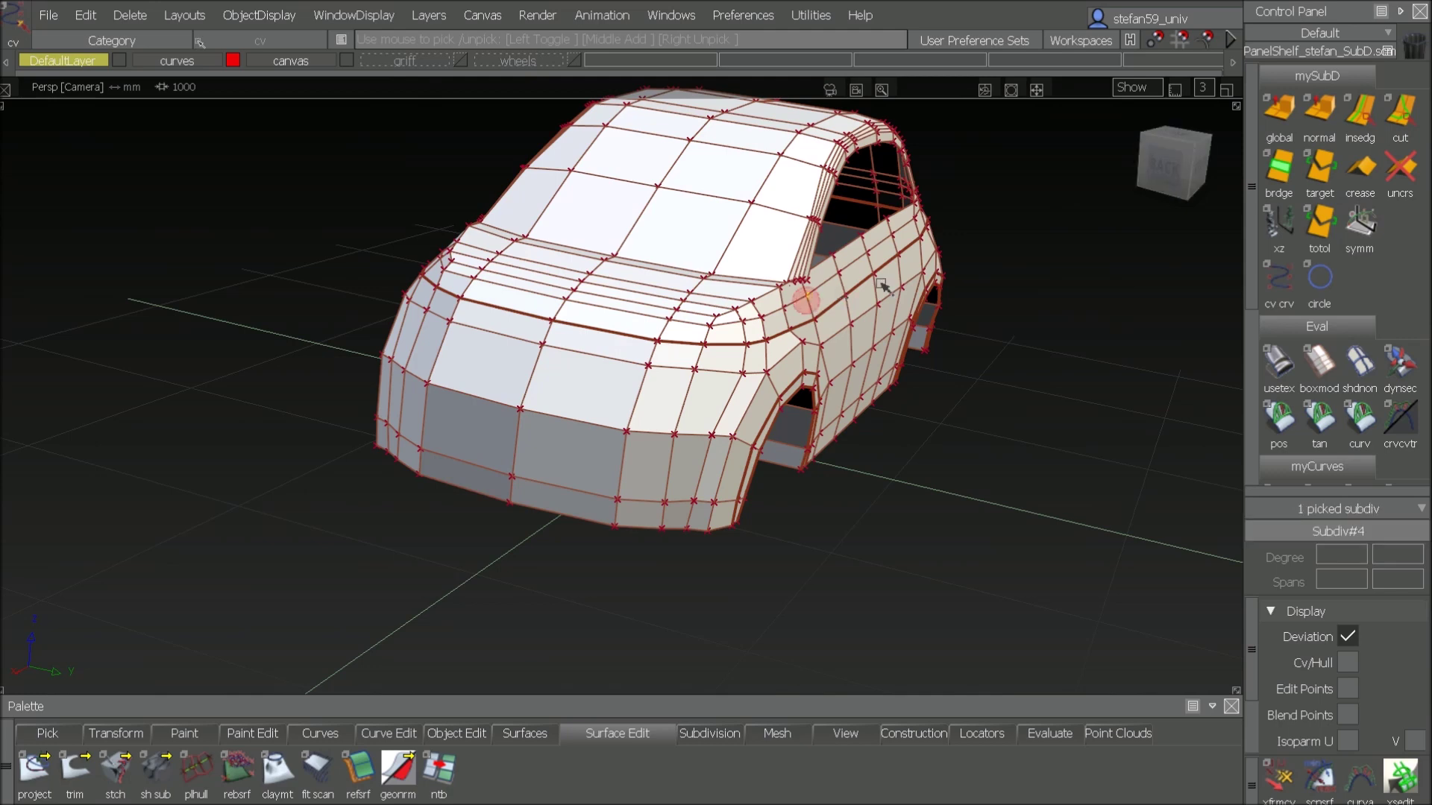
pyautogui.click(891, 235)
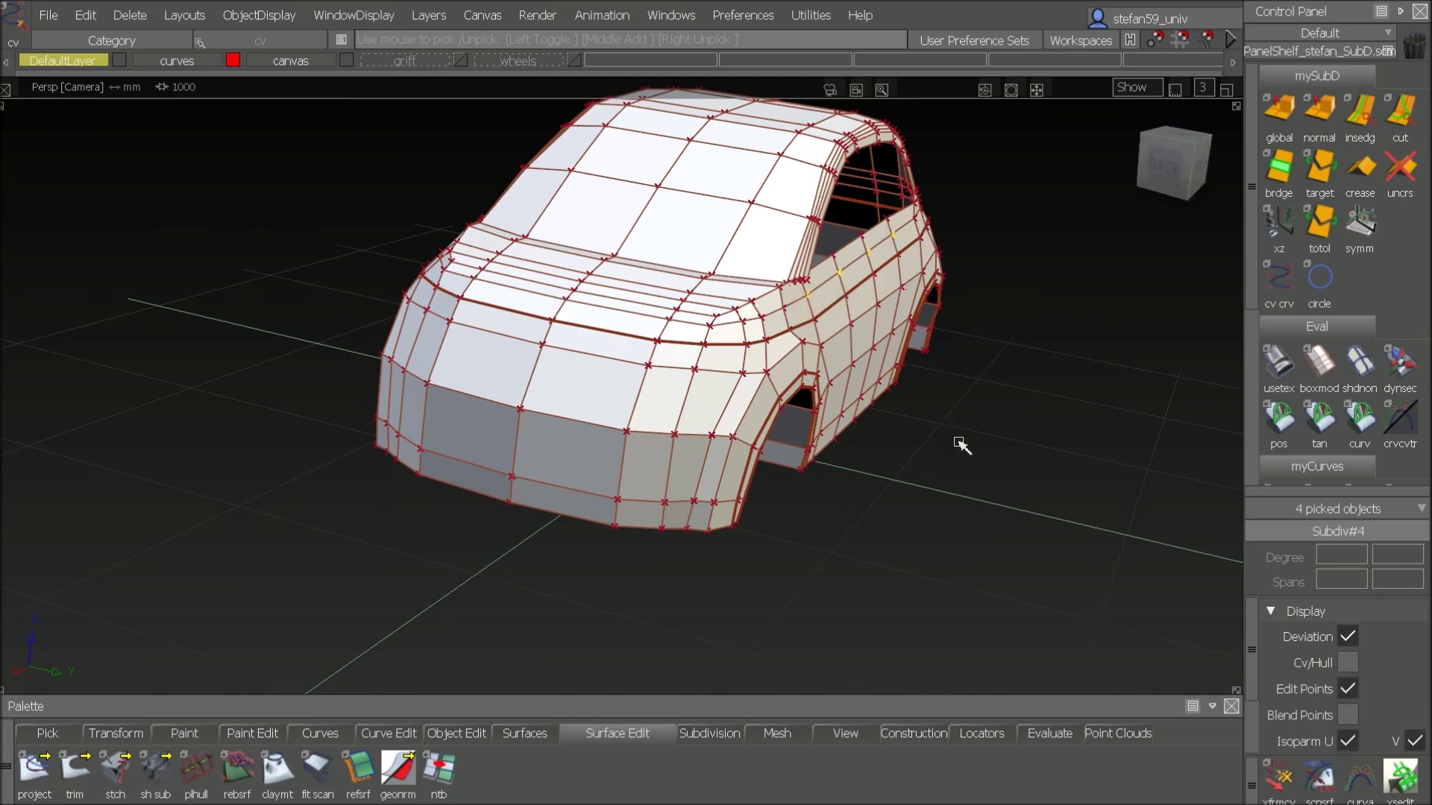
pyautogui.keyDown('ctrl'); pyautogui.keyDown('shift'); pyautogui.moveTo(961, 444); pyautogui.dragTo(917, 429, button='middle'); pyautogui.keyUp('shift'); pyautogui.keyUp('ctrl')
pyautogui.moveTo(914, 426); pyautogui.dragTo(1132, 533)
pyautogui.hotkey('ctrl', 'z')
pyautogui.hotkey('ctrl', 'r')
# Step: Examine the smooth shaded body with the control mesh hidden, and compare it with the box-mode mesh from the side
pyautogui.keyDown('alt'); pyautogui.keyDown('shift'); pyautogui.moveTo(937, 390); pyautogui.dragTo(976, 436); pyautogui.keyUp('shift'); pyautogui.keyUp('alt')
pyautogui.keyDown('alt'); pyautogui.keyDown('shift'); pyautogui.moveTo(976, 437); pyautogui.dragTo(966, 461, button='middle'); pyautogui.keyUp('shift'); pyautogui.keyUp('alt')
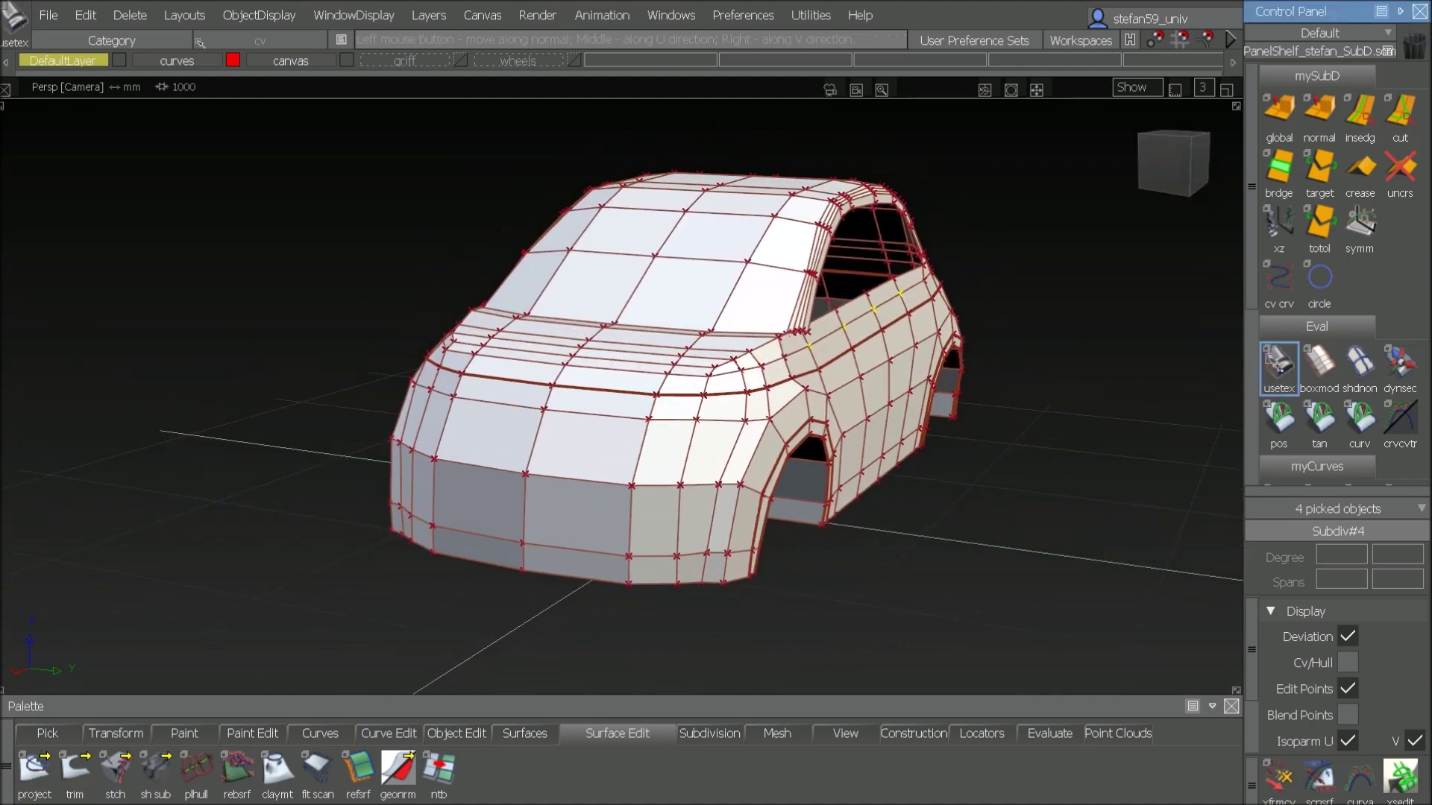
pyautogui.click(1278, 365)
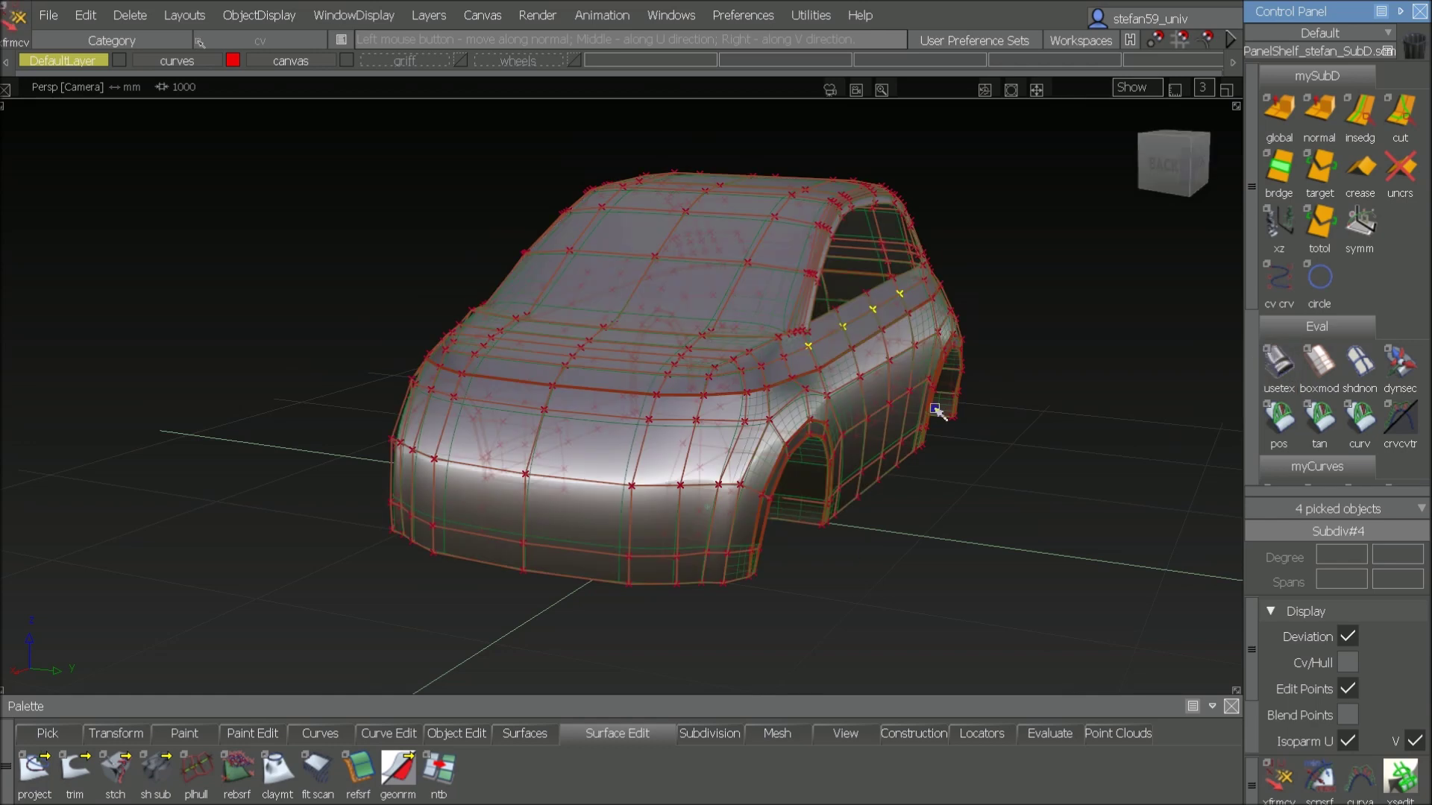
pyautogui.keyDown('ctrl'); pyautogui.keyDown('shift'); pyautogui.moveTo(936, 408); pyautogui.dragTo(894, 405, button='right'); pyautogui.keyUp('shift'); pyautogui.keyUp('ctrl')
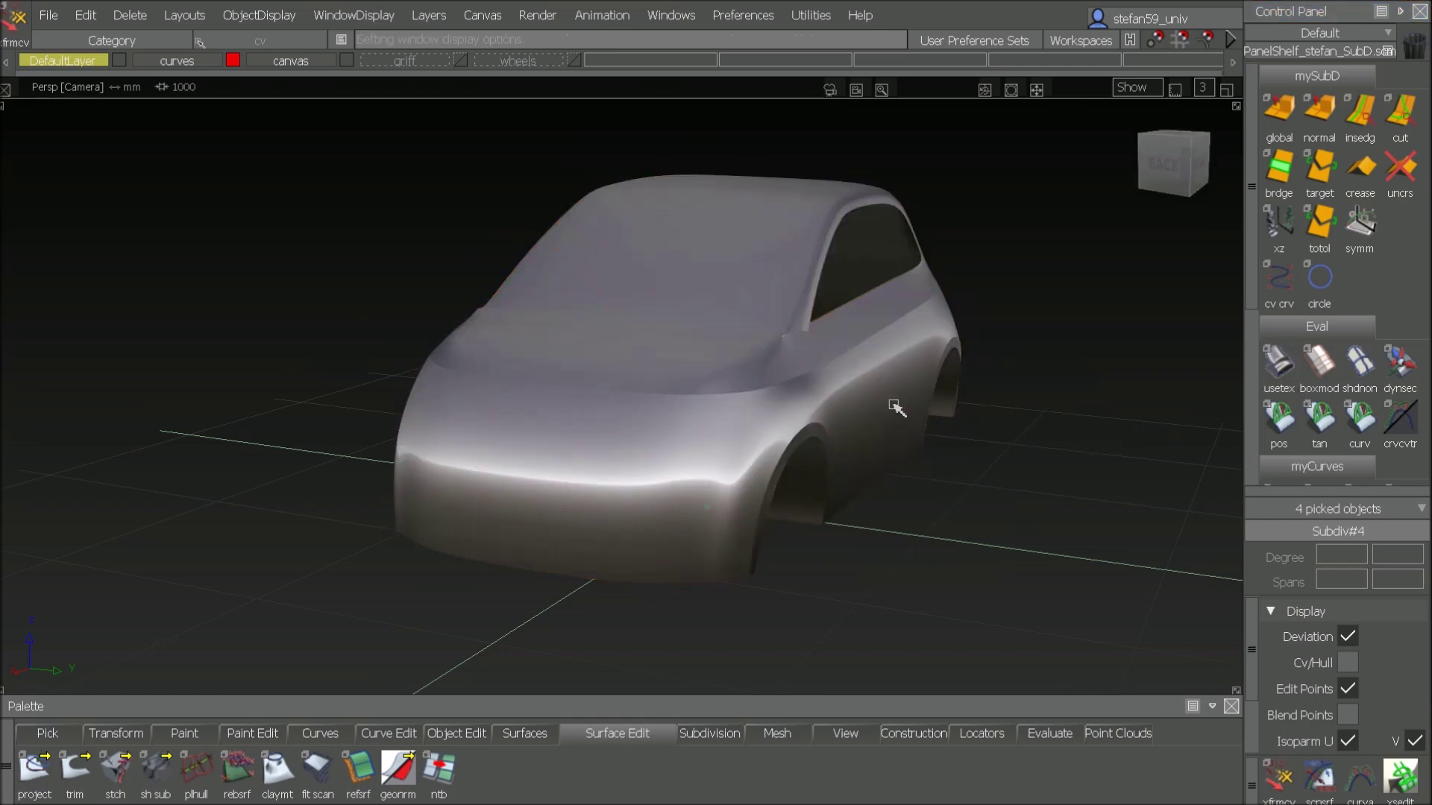
pyautogui.keyDown('alt'); pyautogui.keyDown('shift'); pyautogui.moveTo(894, 405); pyautogui.dragTo(716, 422); pyautogui.keyUp('shift'); pyautogui.keyUp('alt')
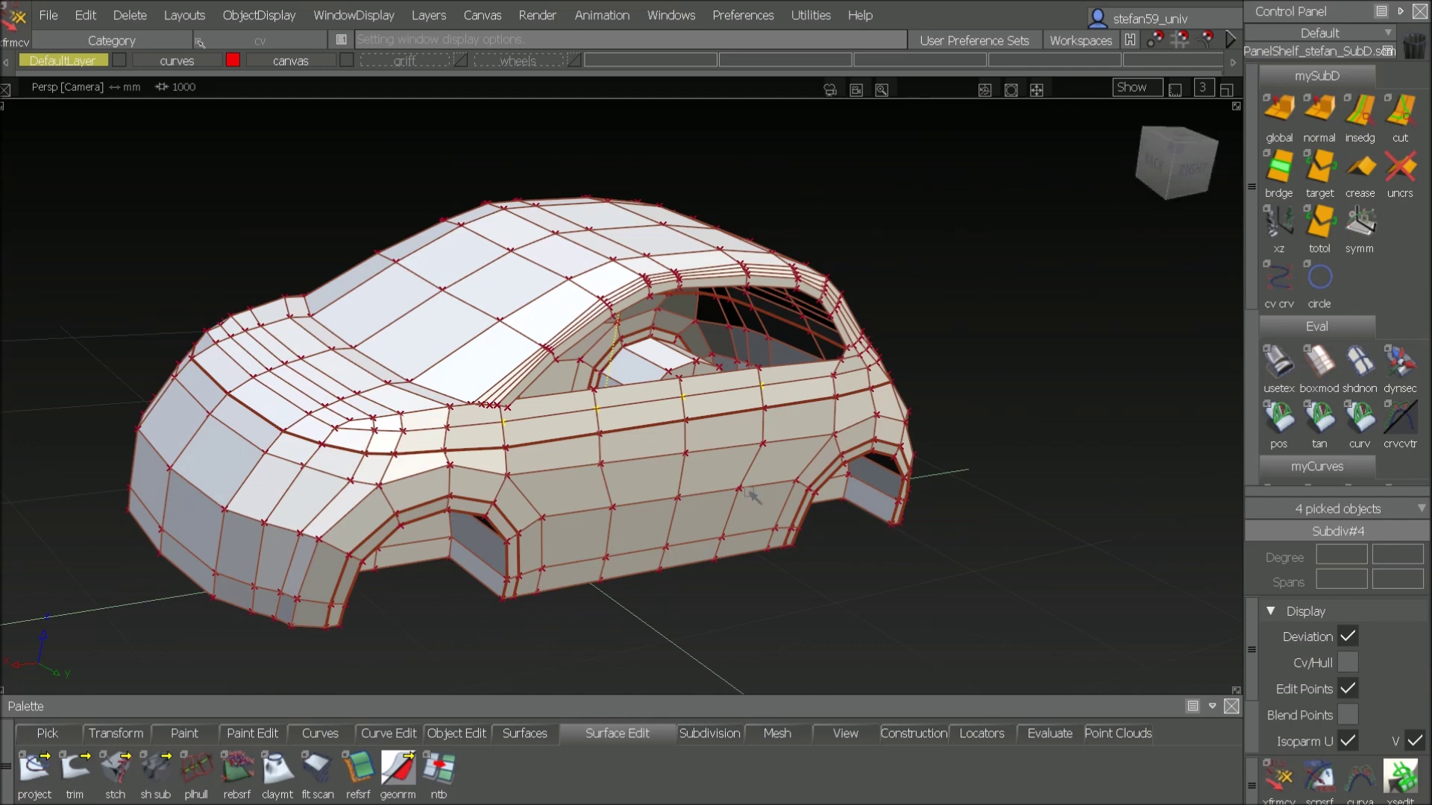
pyautogui.keyDown('alt'); pyautogui.keyDown('shift'); pyautogui.moveTo(751, 513); pyautogui.dragTo(960, 506); pyautogui.keyUp('shift'); pyautogui.keyUp('alt')
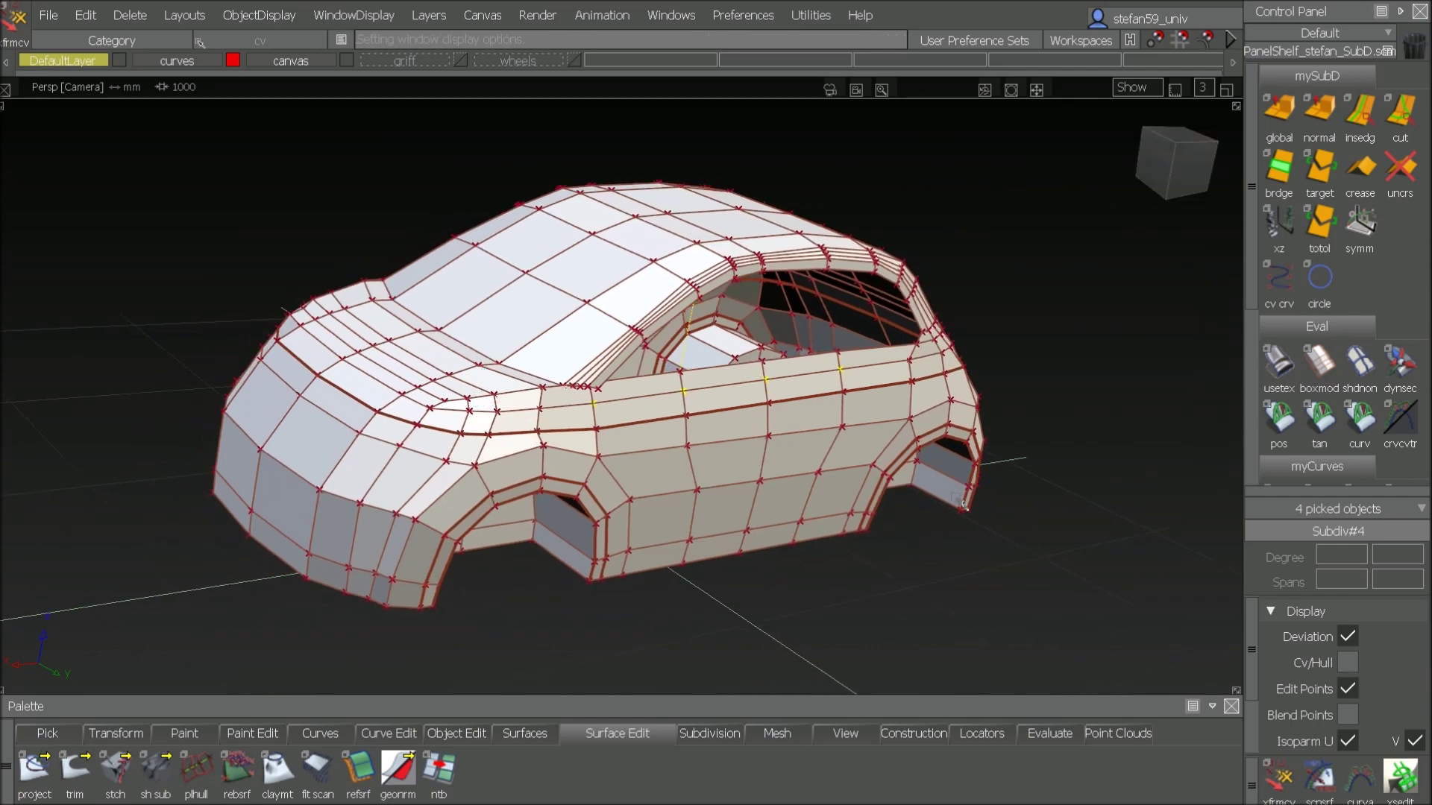